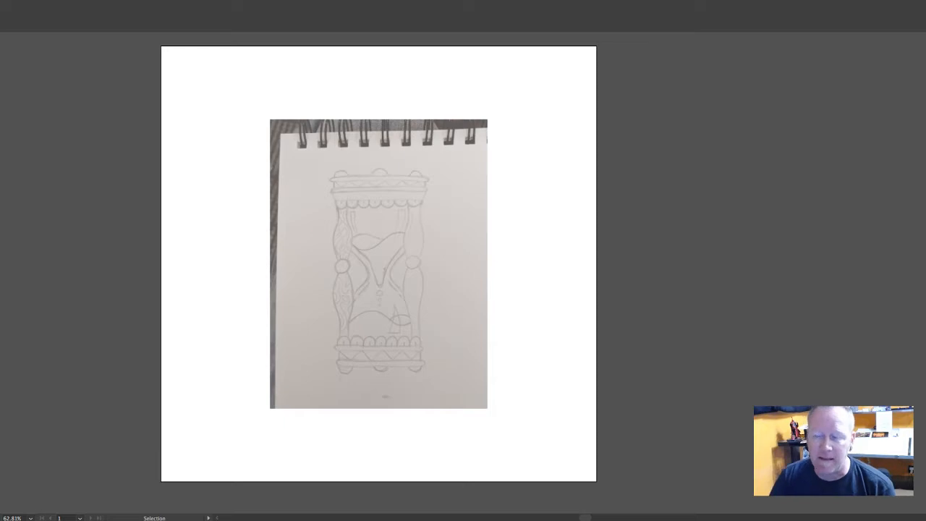
# Step: Make the Outline layer the active layer for tracing the hourglass sketch
pyautogui.press('Tab')
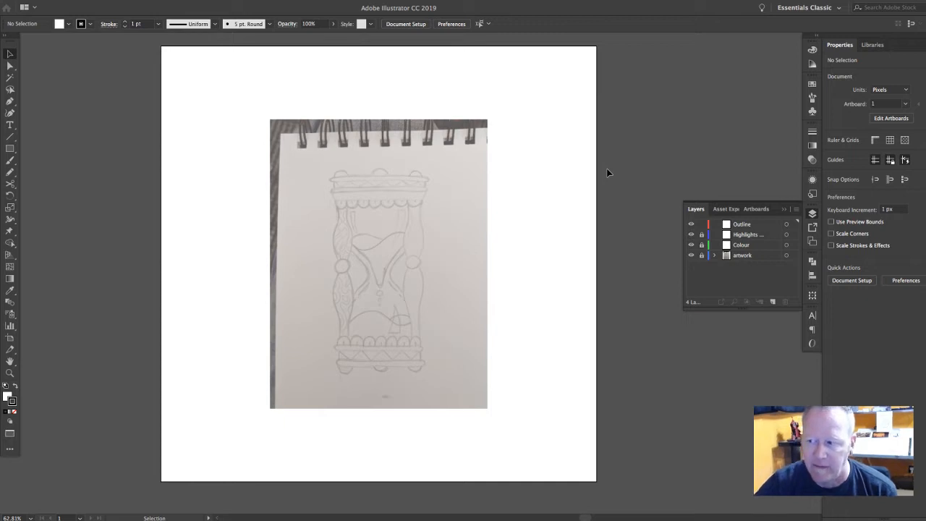
pyautogui.click(750, 256)
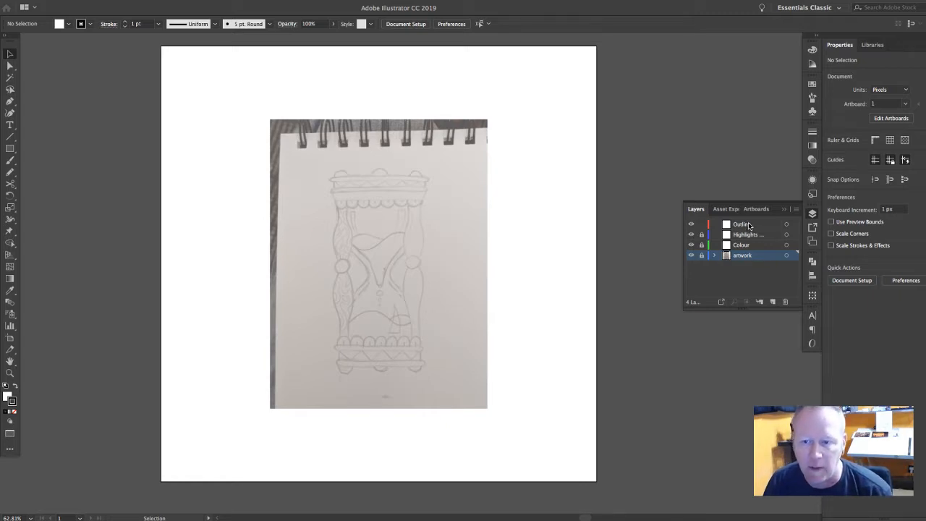
pyautogui.click(748, 226)
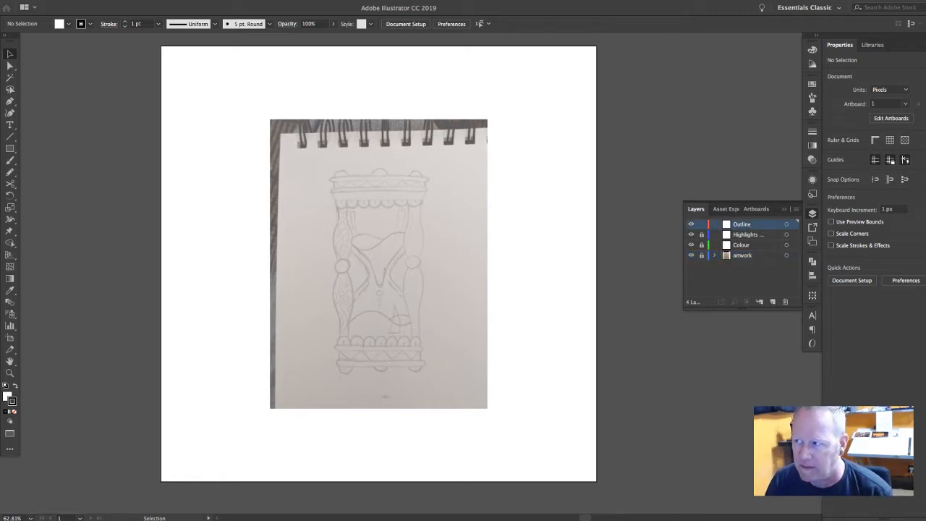
pyautogui.press('Tab')
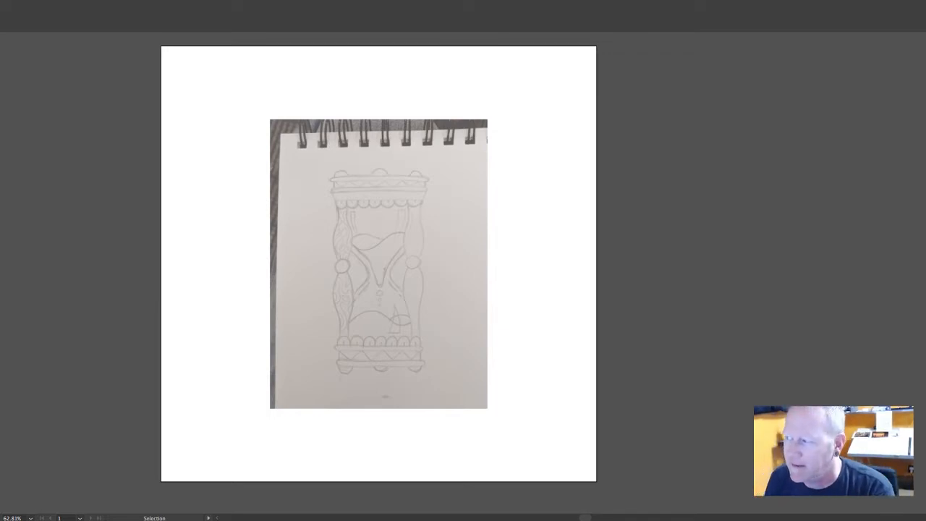
pyautogui.press('Tab')
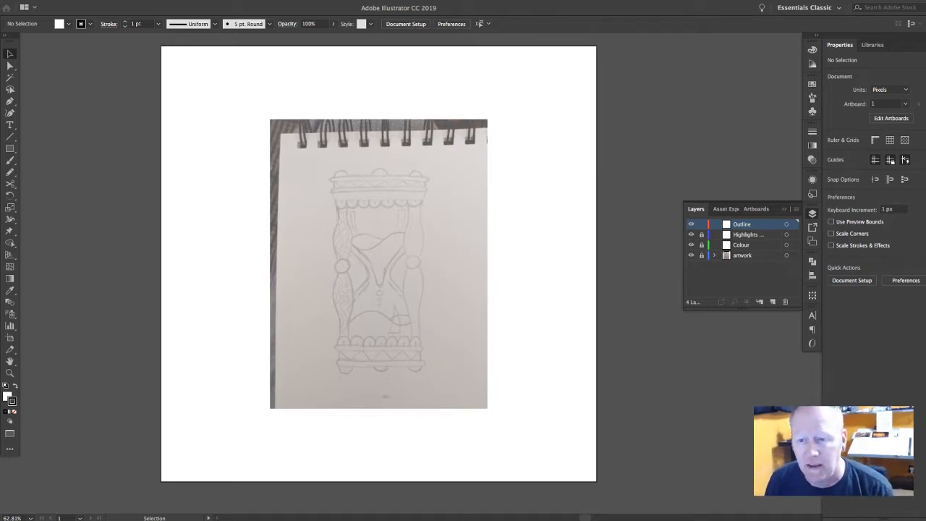
pyautogui.press('Tab')
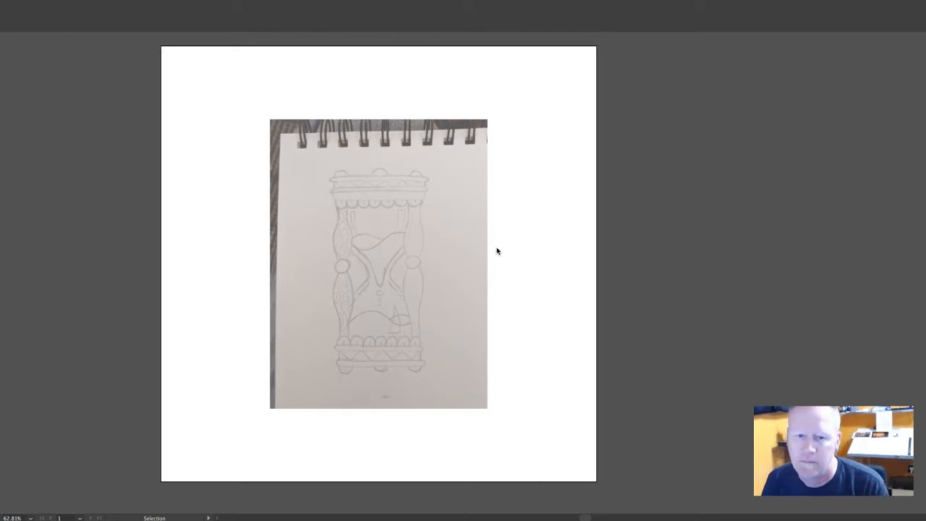
pyautogui.press('Tab')
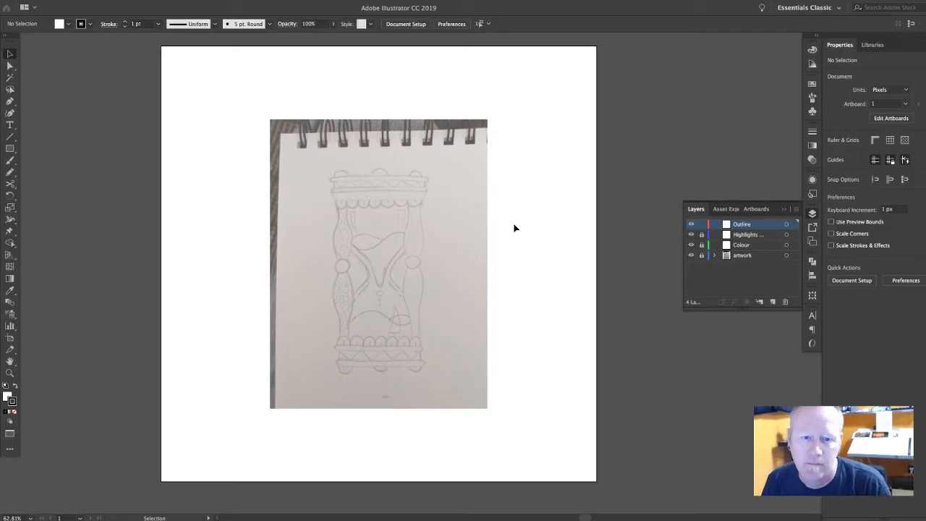
# Step: Draw a rectangle about 228 by 15 px over the zigzag band near the top of the sketched hourglass
pyautogui.click(9, 148)
pyautogui.click(9, 148)
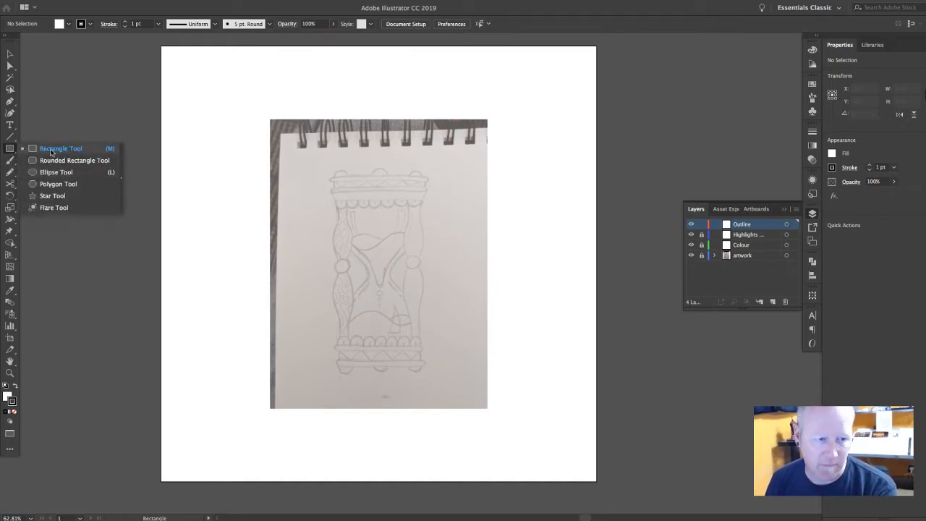
pyautogui.click(52, 149)
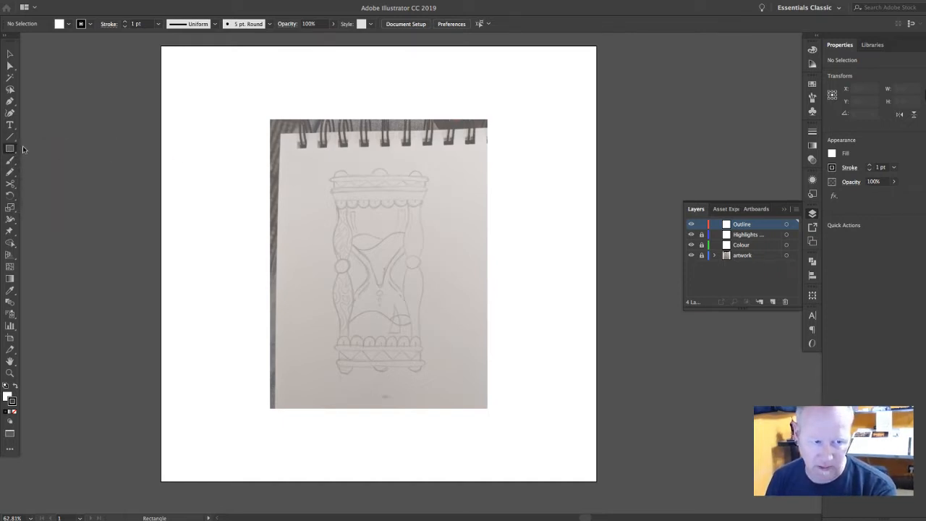
pyautogui.moveTo(10, 149); pyautogui.dragTo(110, 152)
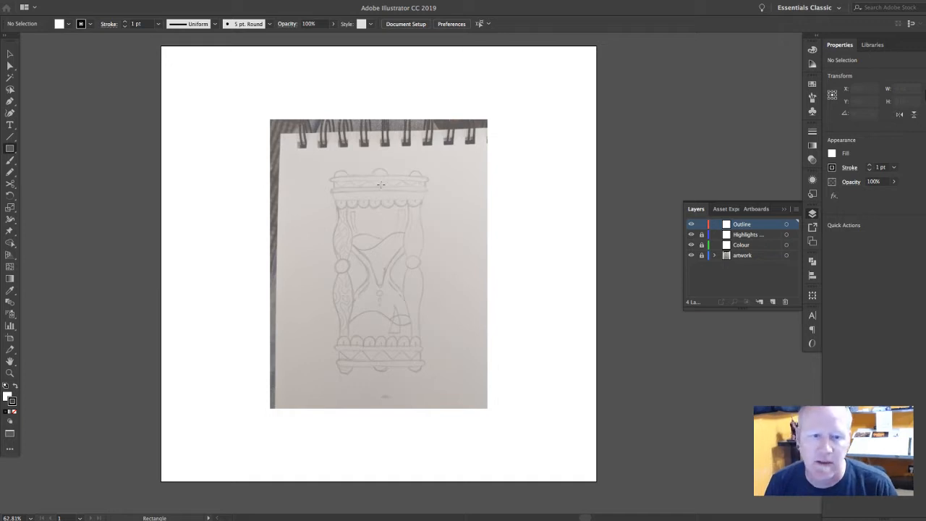
pyautogui.moveTo(332, 181); pyautogui.dragTo(425, 187)
# Step: Give the zigzag band's rectangle a 5 pt stroke and no fill
pyautogui.press('super+equal')
pyautogui.press('super+equal')
pyautogui.press('super+equal')
pyautogui.press('super+equal')
pyautogui.press('super+equal')
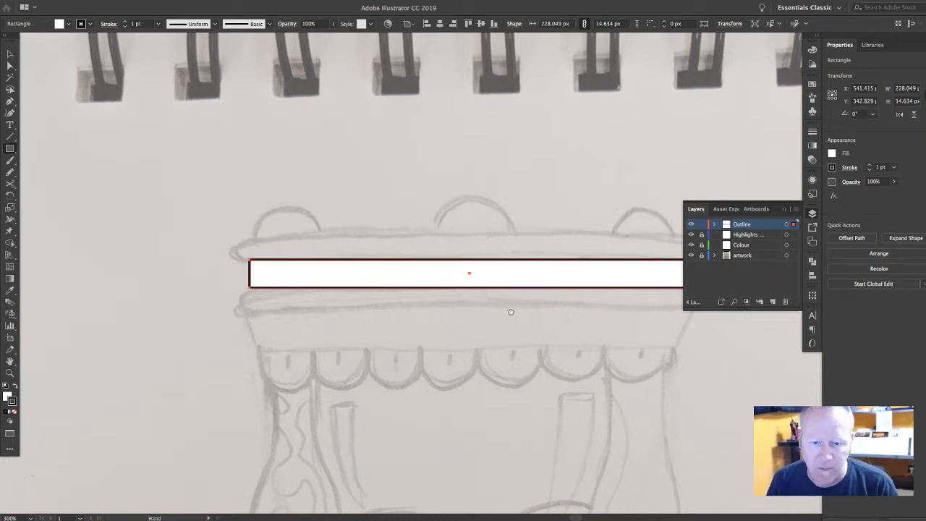
pyautogui.moveTo(509, 310); pyautogui.dragTo(403, 271)
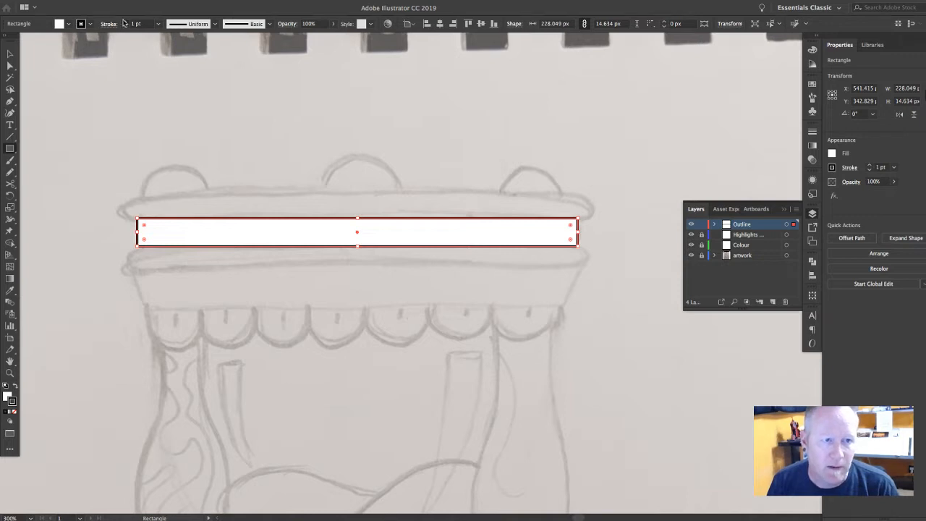
pyautogui.click(123, 22)
pyautogui.click(124, 22)
pyautogui.click(124, 22)
pyautogui.click(124, 22)
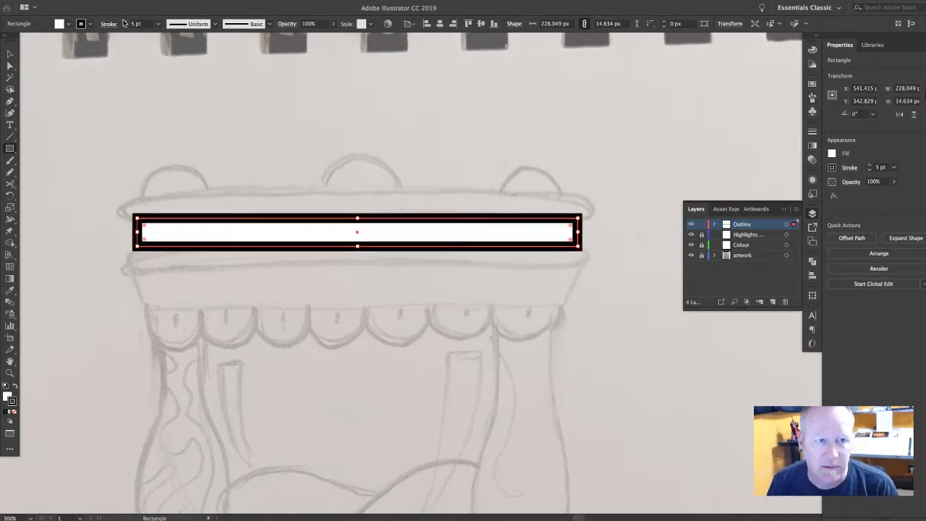
pyautogui.click(69, 24)
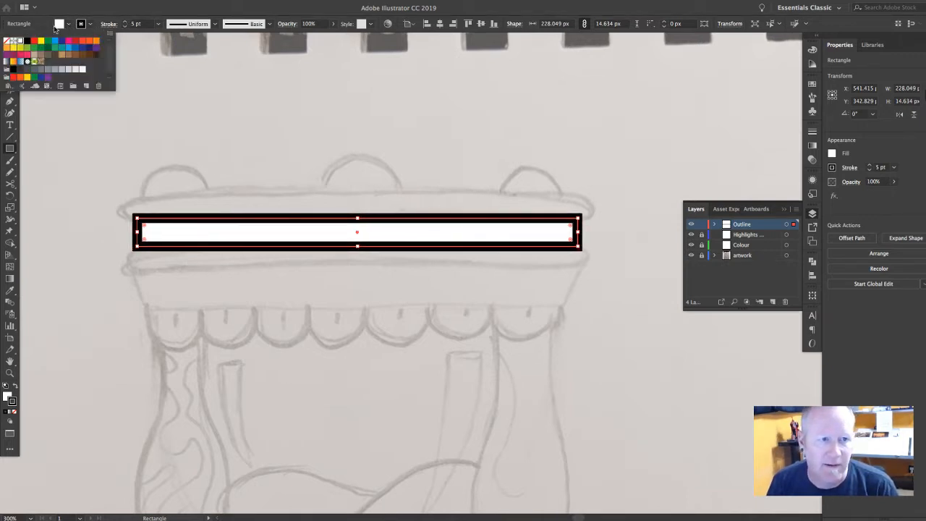
pyautogui.click(11, 42)
pyautogui.click(10, 54)
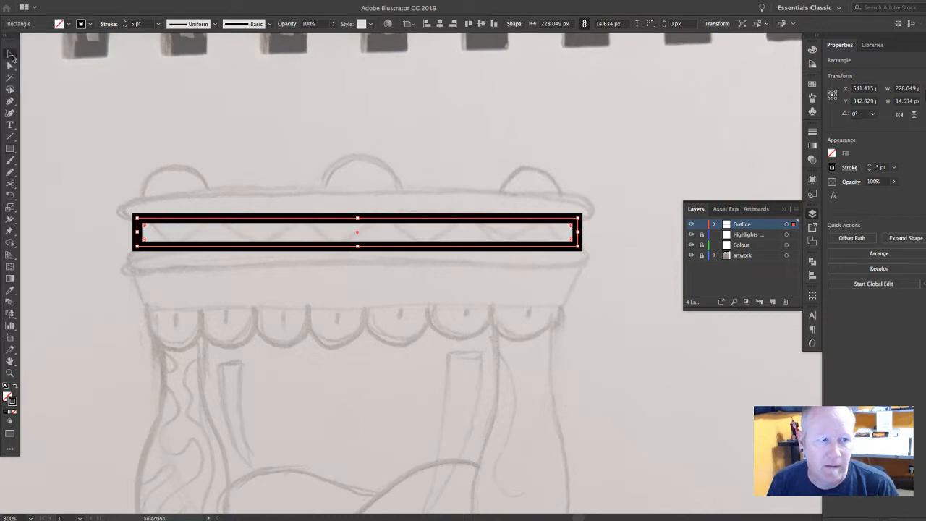
pyautogui.click(366, 173)
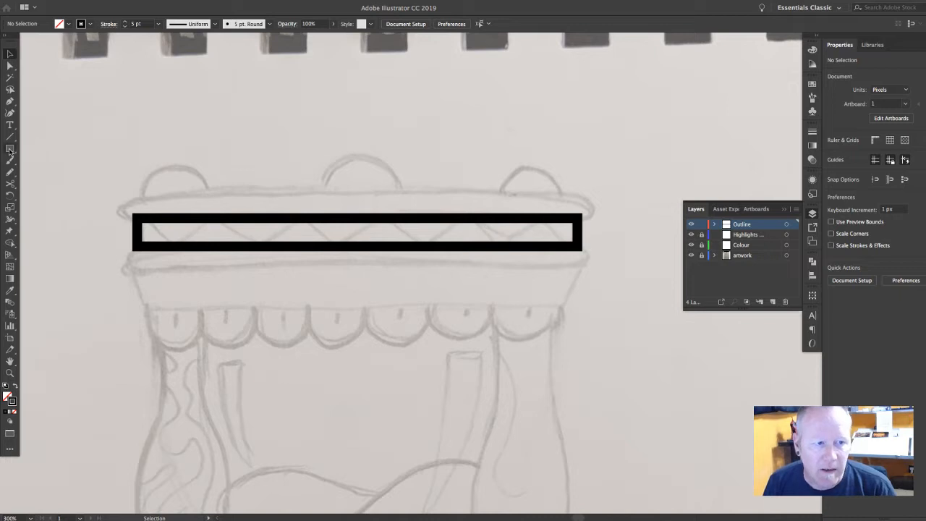
# Step: Draw a rounded rectangle about 250 by 11 px over the sketched top rim, directly above the plain rectangle
pyautogui.moveTo(10, 148); pyautogui.dragTo(79, 161)
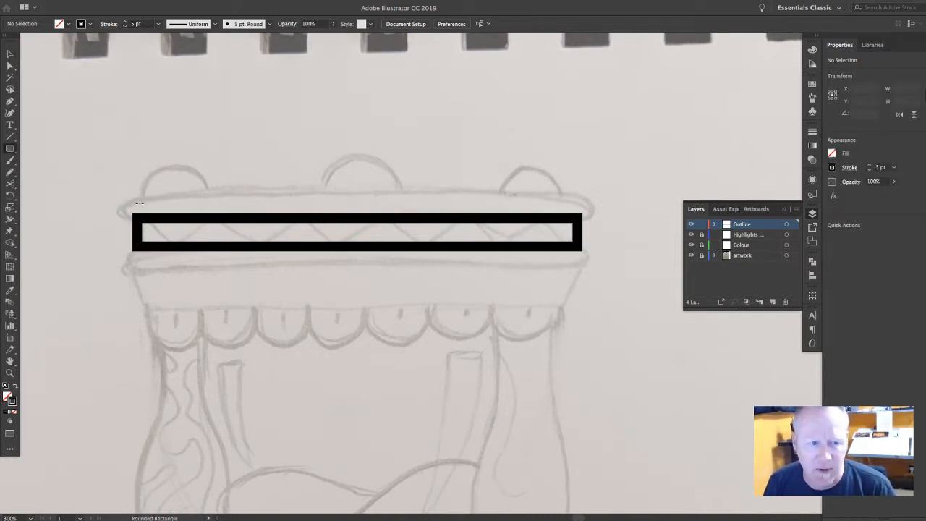
pyautogui.moveTo(119, 196); pyautogui.dragTo(602, 218)
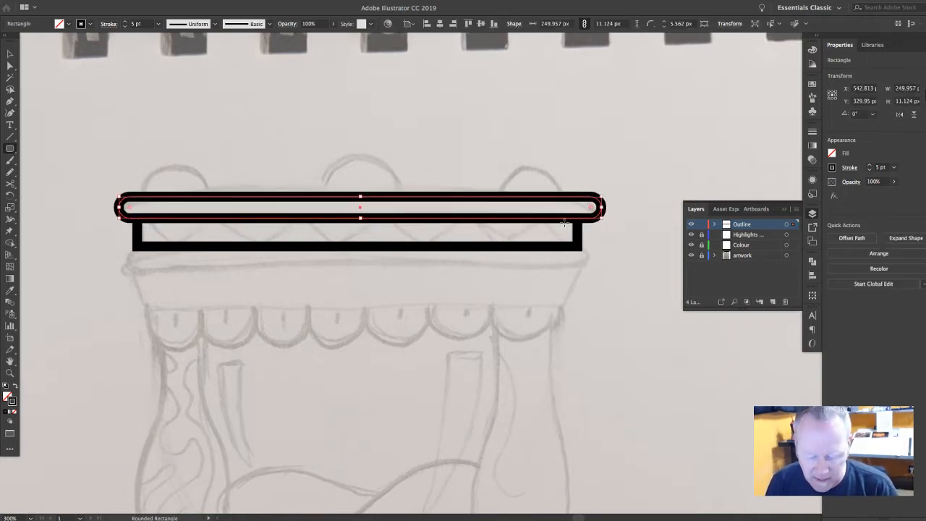
pyautogui.press('v')
pyautogui.click(314, 175)
# Step: Centre the plain rectangle horizontally under the rounded rectangle, using the rounded one as the key object
pyautogui.click(496, 229)
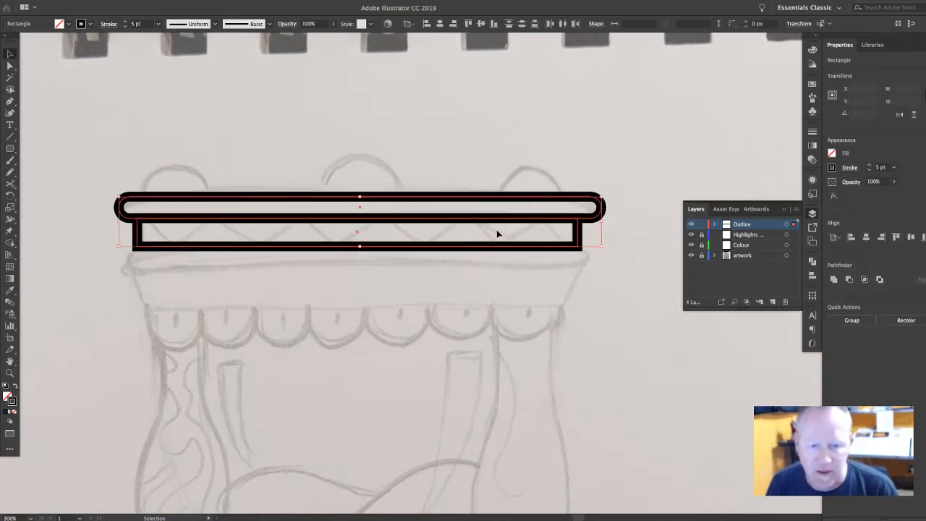
pyautogui.keyDown('shift'); pyautogui.click(502, 218); pyautogui.keyUp('shift')
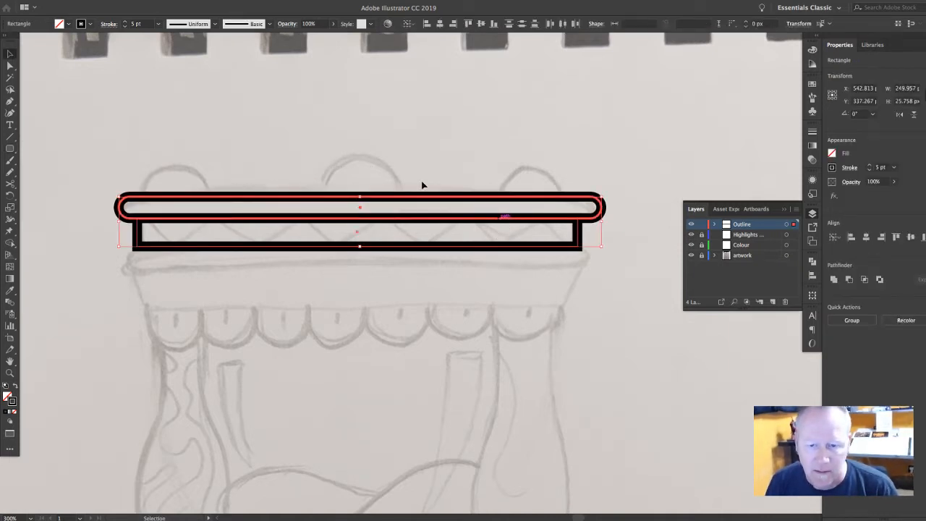
pyautogui.click(440, 24)
pyautogui.click(502, 150)
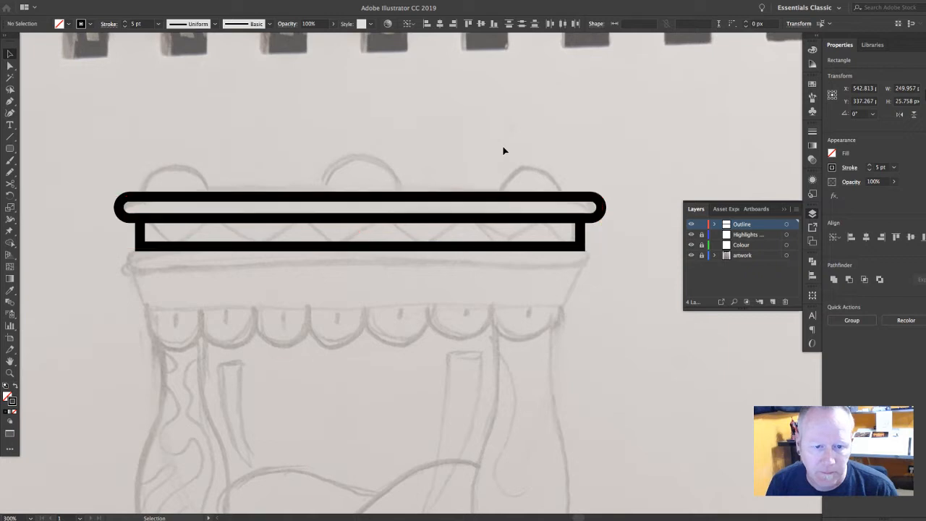
pyautogui.moveTo(269, 176); pyautogui.dragTo(366, 262)
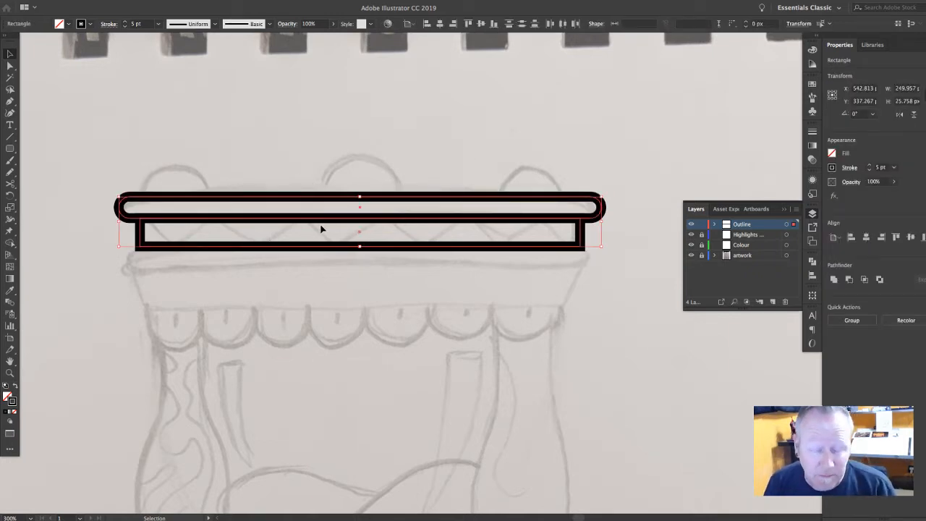
pyautogui.hscroll(-1, 387, 242)
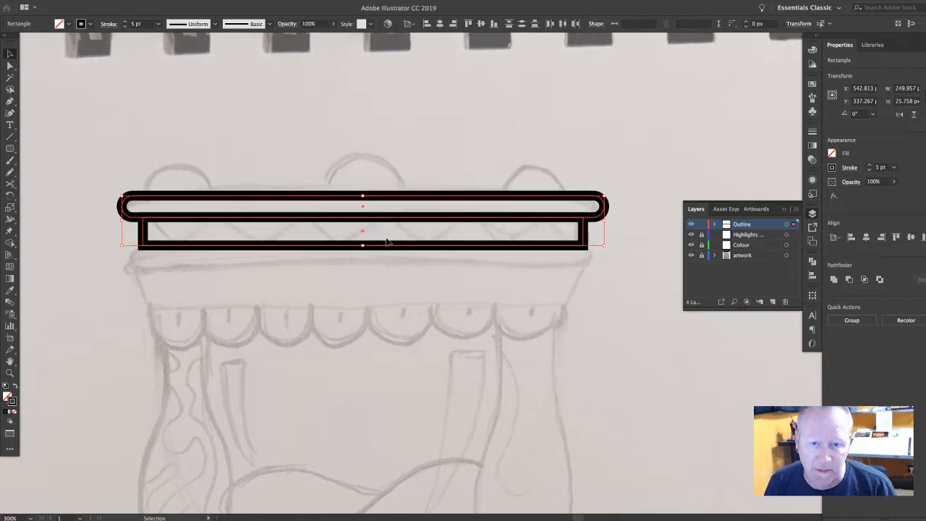
pyautogui.click(407, 180)
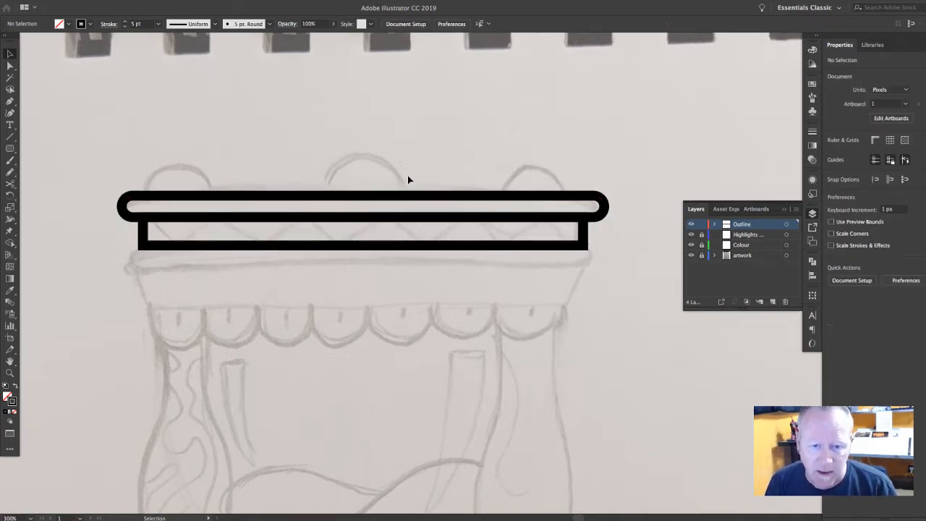
pyautogui.moveTo(407, 179); pyautogui.dragTo(494, 256)
pyautogui.hscroll(-1, 494, 256)
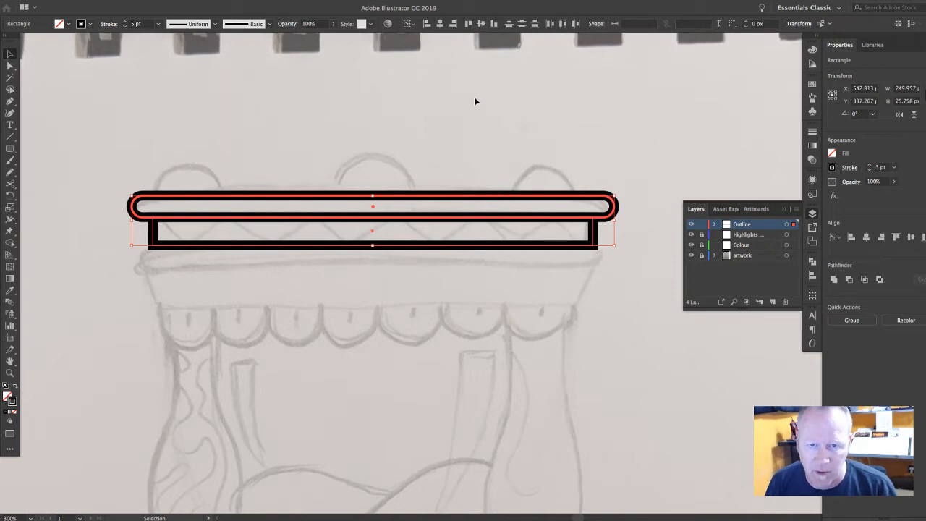
# Step: Move the plain rectangle about 26 px to the left, out of line with the rounded rectangle above it
pyautogui.click(659, 252)
pyautogui.click(593, 231)
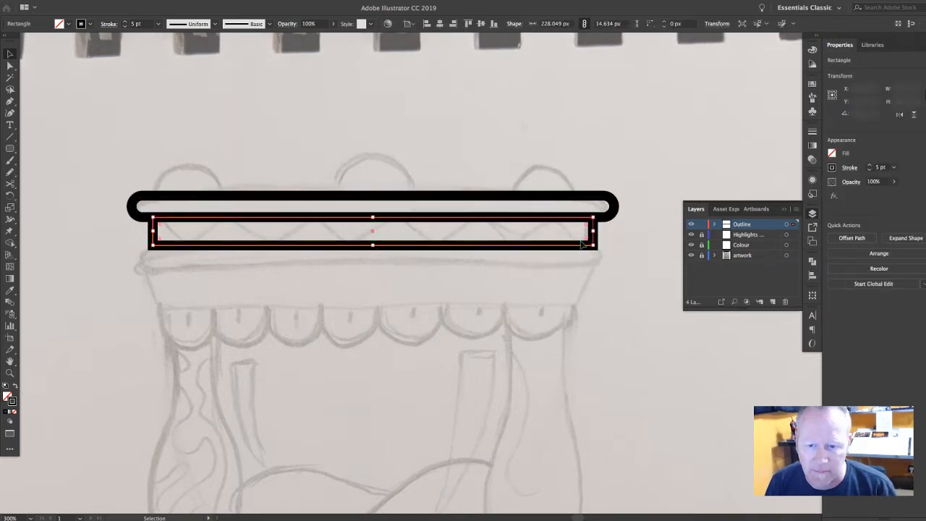
pyautogui.moveTo(594, 230); pyautogui.dragTo(499, 250)
pyautogui.press('super+z')
pyautogui.click(555, 292)
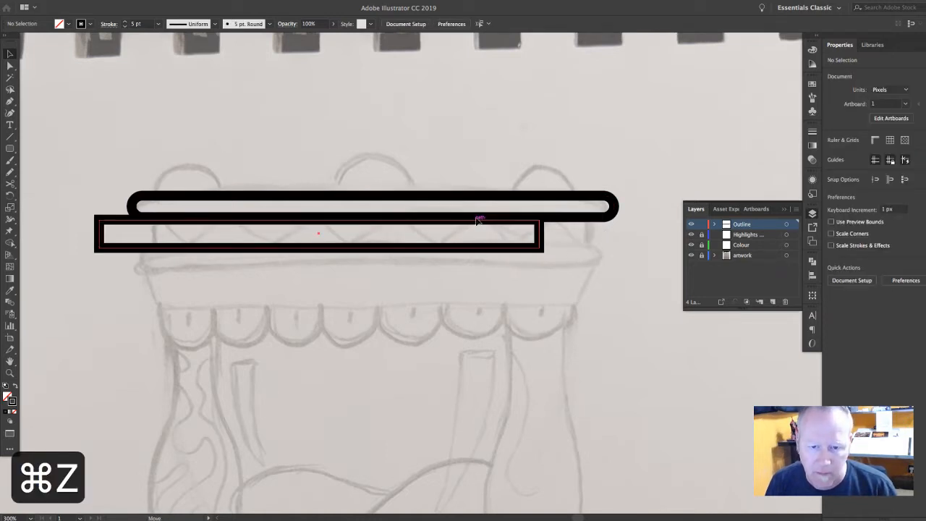
pyautogui.moveTo(475, 225); pyautogui.dragTo(479, 224)
# Step: Realign the shifted plain rectangle to the horizontal centre of the rounded rectangle, with the rounded one as key object
pyautogui.moveTo(458, 167); pyautogui.dragTo(579, 278)
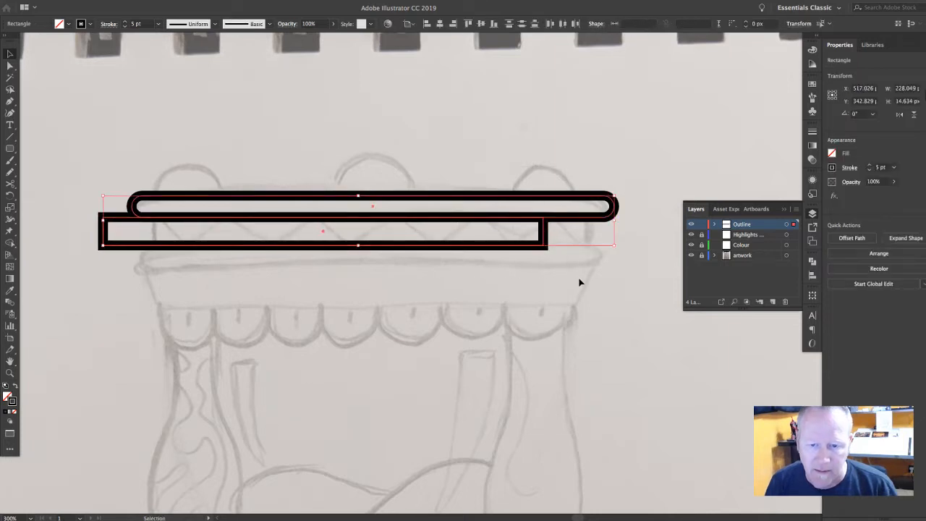
pyautogui.click(557, 218)
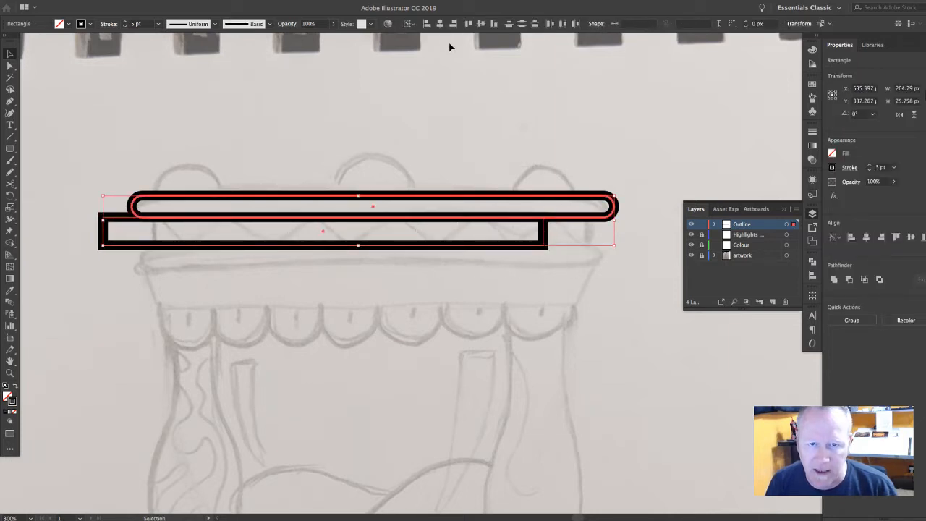
pyautogui.click(440, 24)
pyautogui.click(505, 144)
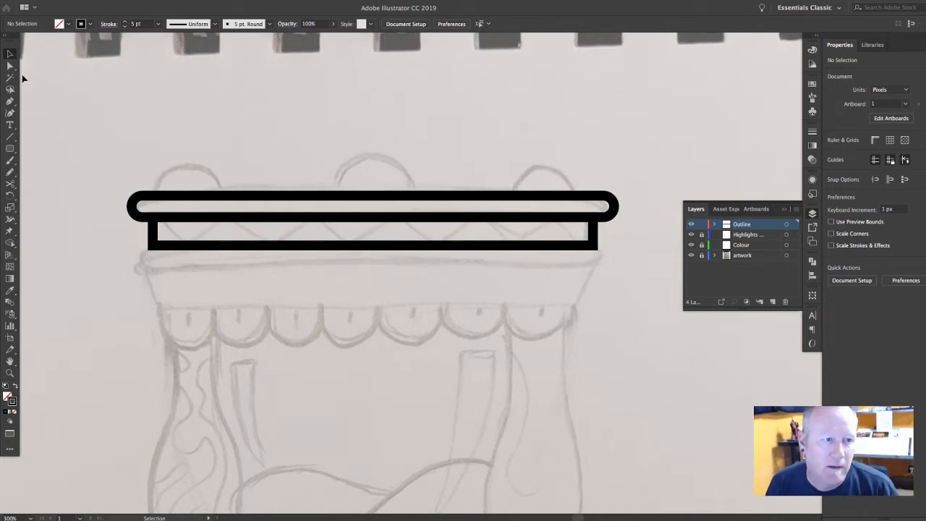
# Step: Draw a horizontal line about 228 px long through the middle of the plain rectangle, from one side edge to the other
pyautogui.click(11, 136)
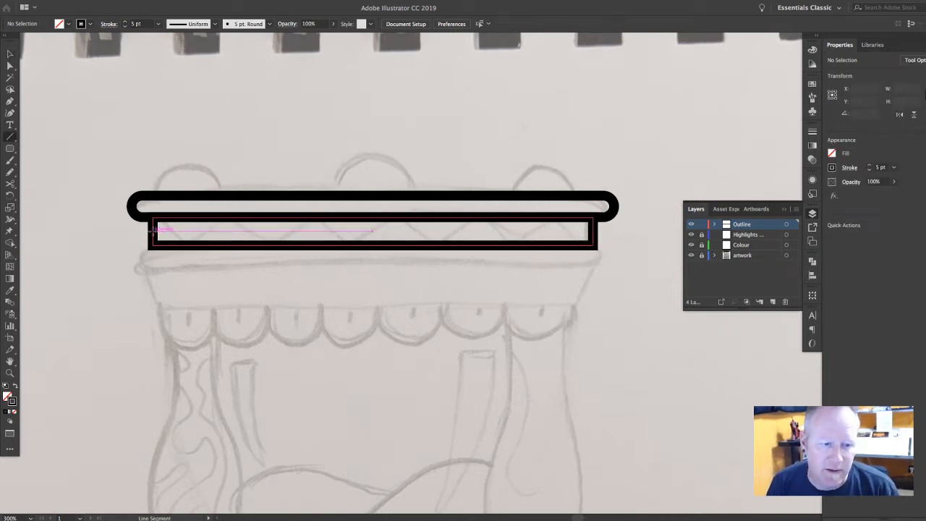
pyautogui.moveTo(155, 231); pyautogui.dragTo(593, 233)
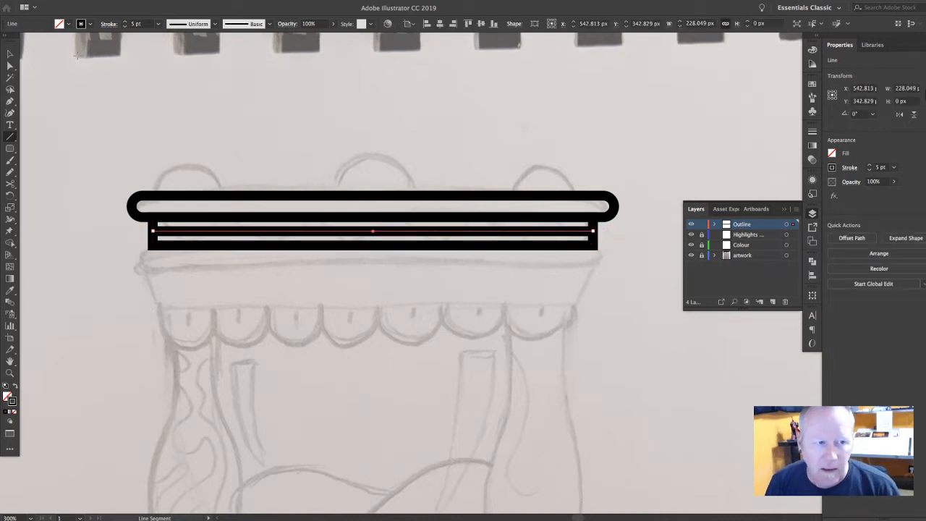
pyautogui.press('v')
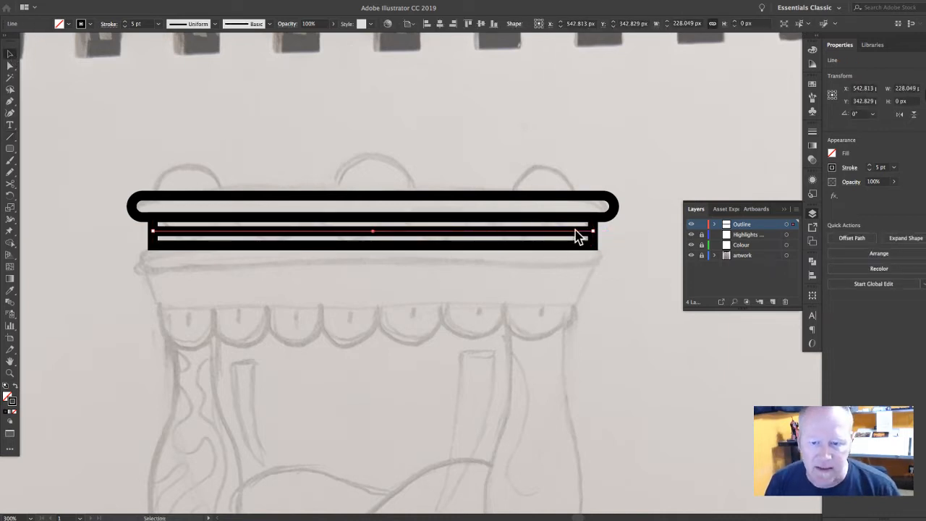
# Step: Start the Zig Zag distortion effect on the horizontal line inside the plain rectangle
pyautogui.click(219, 0)
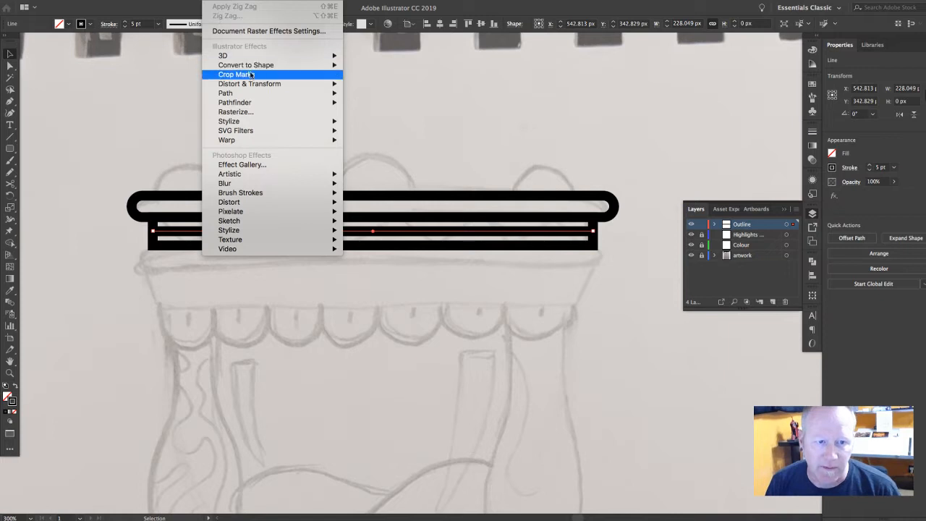
pyautogui.moveTo(291, 85)
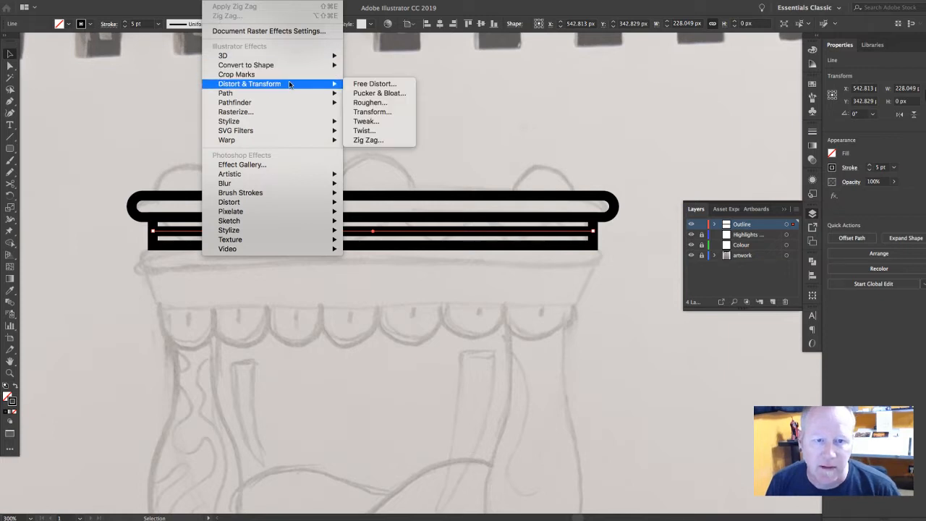
pyautogui.click(380, 140)
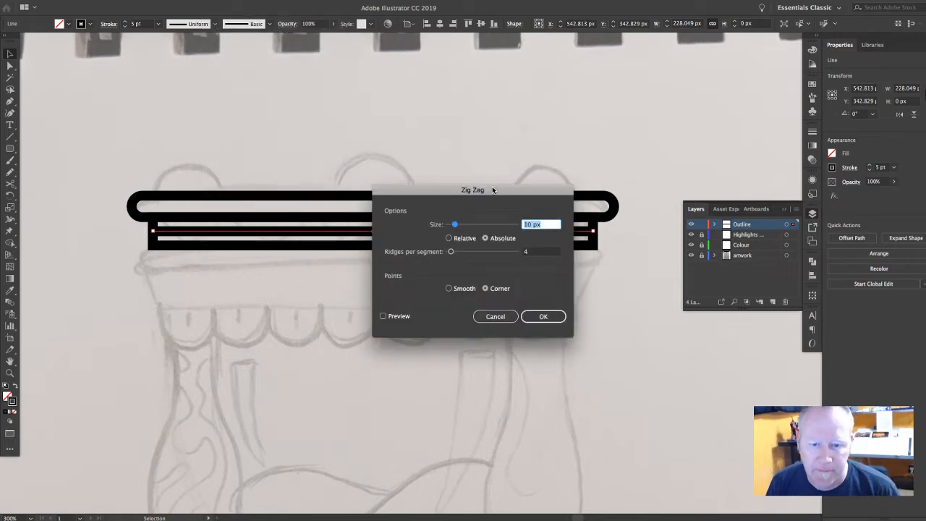
pyautogui.moveTo(492, 185); pyautogui.dragTo(707, 155)
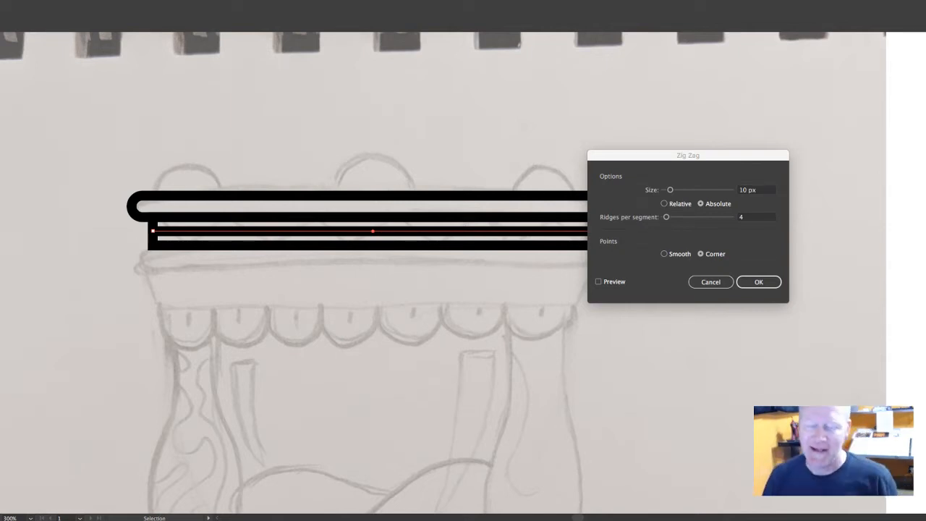
pyautogui.click(690, 368)
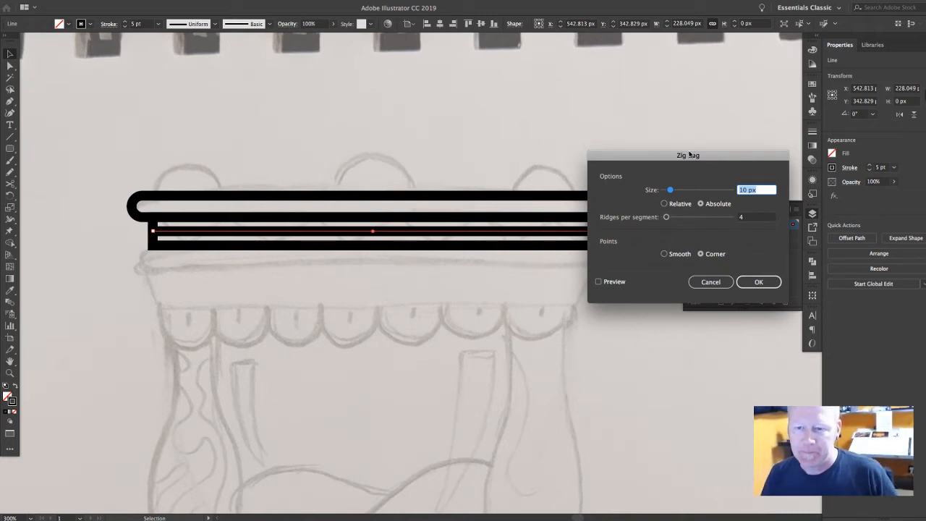
pyautogui.moveTo(689, 155); pyautogui.dragTo(722, 292)
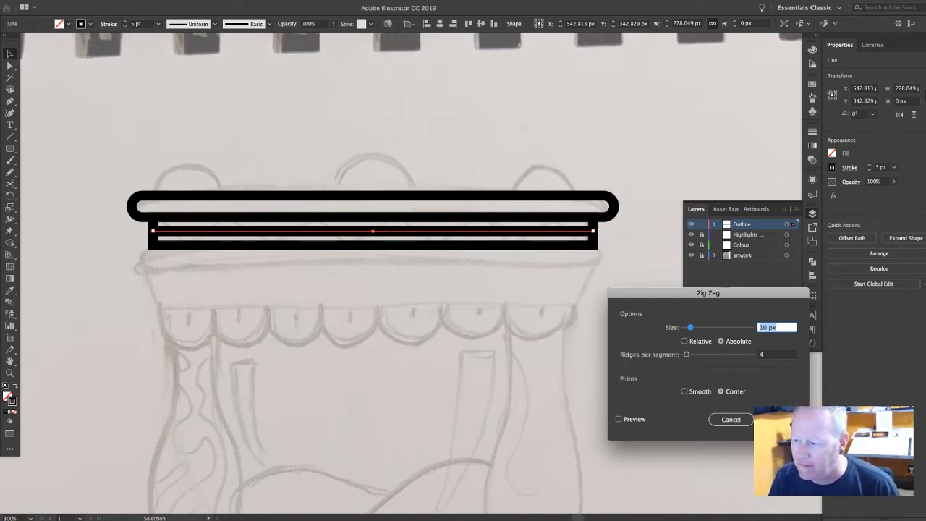
pyautogui.press('super+Tab')
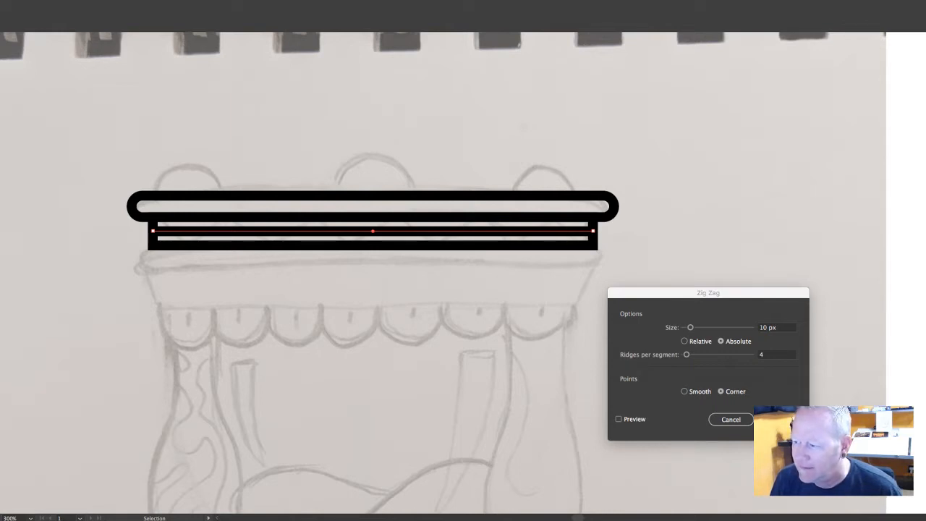
pyautogui.click(757, 293)
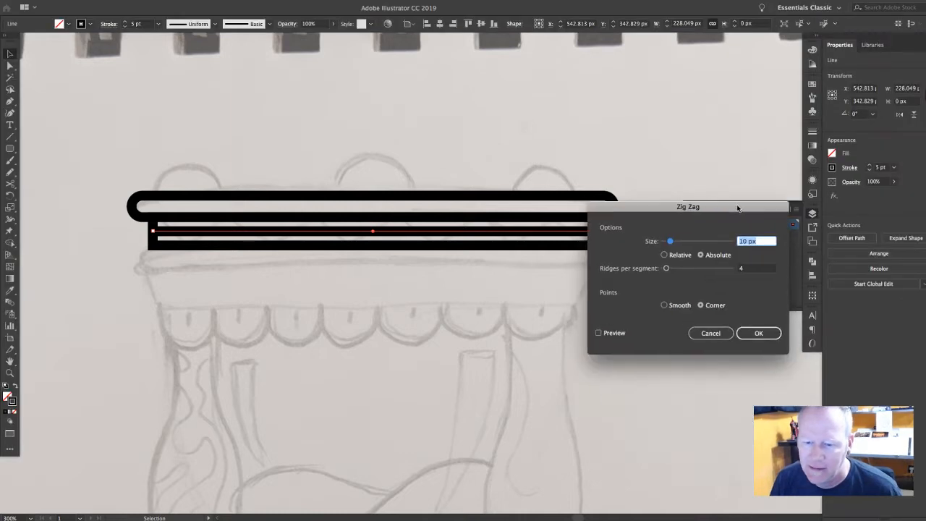
pyautogui.press('super+Tab')
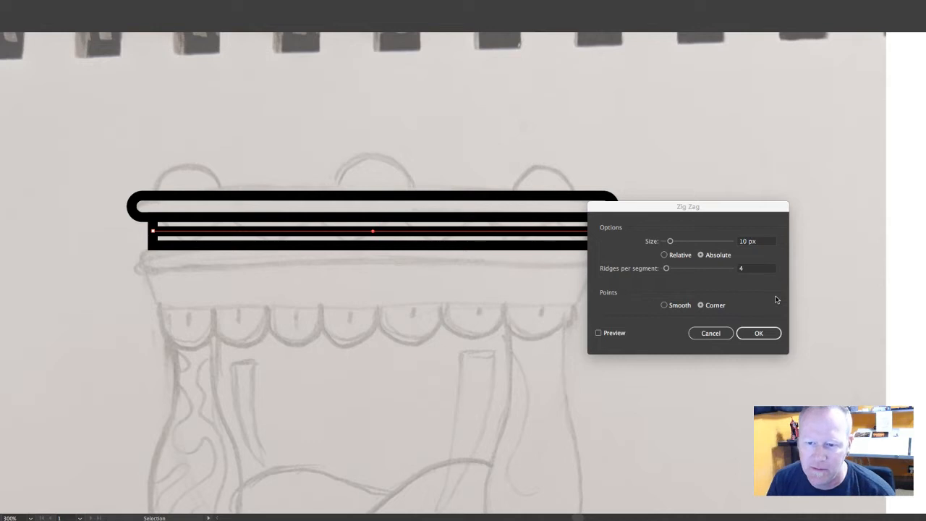
pyautogui.click(712, 206)
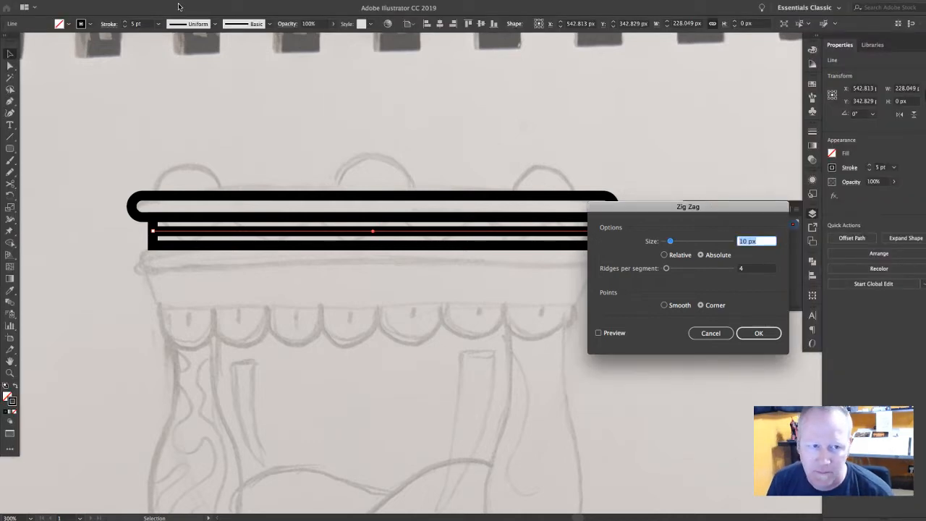
pyautogui.click(219, 1)
pyautogui.click(220, 2)
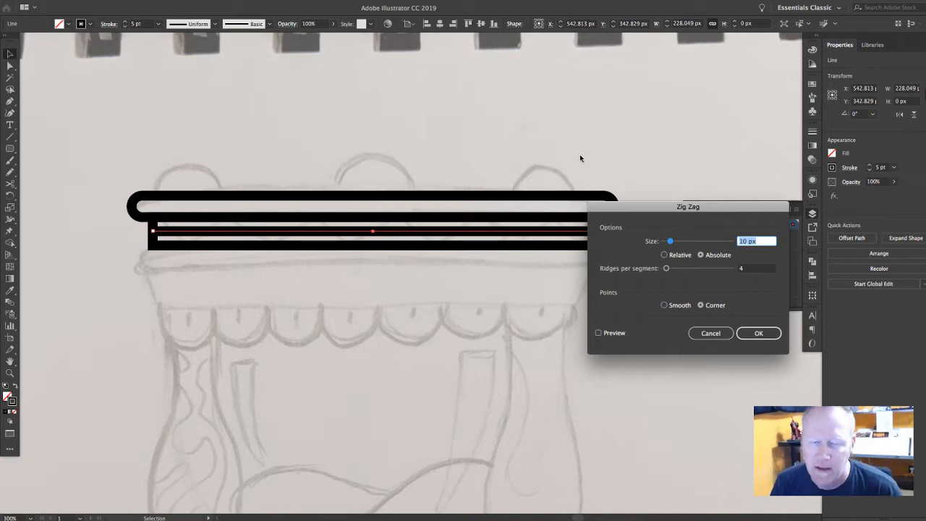
pyautogui.click(219, 0)
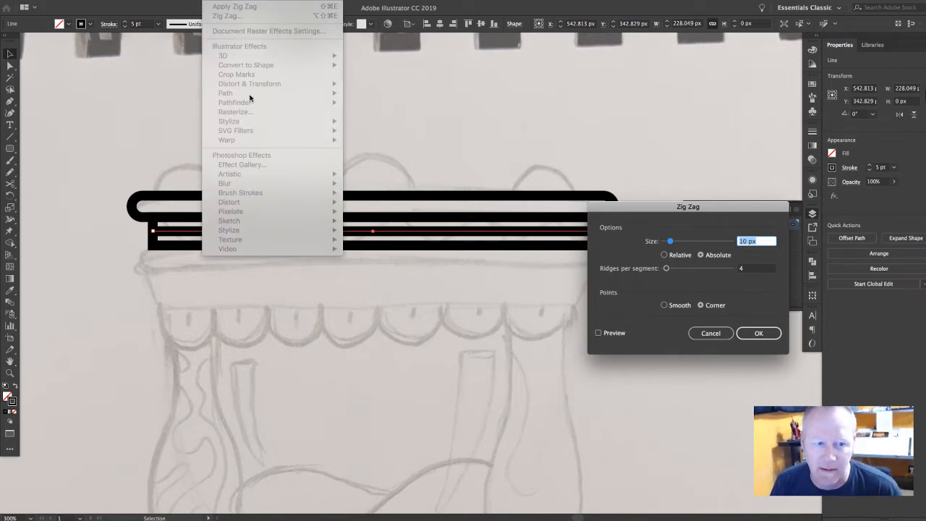
pyautogui.click(653, 207)
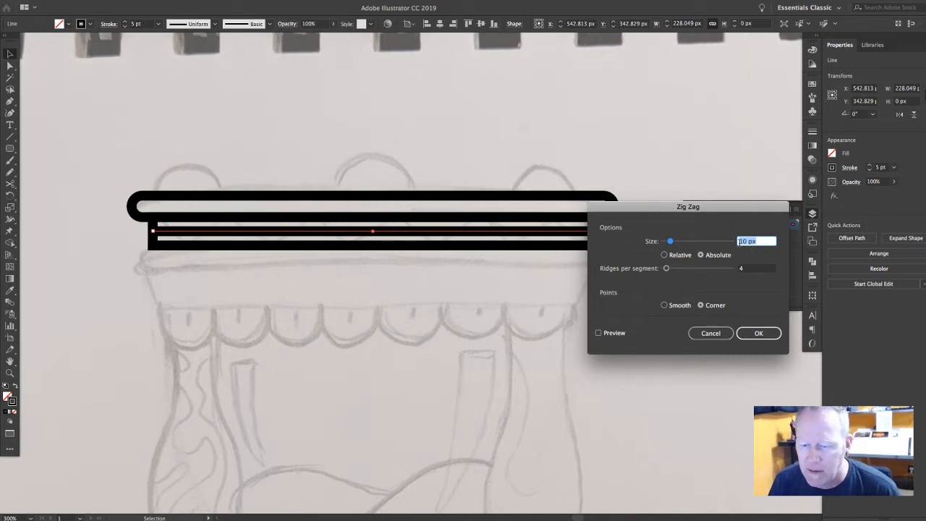
# Step: Preview the Zig Zag effect on the line and set its absolute size to 7 px
pyautogui.moveTo(685, 207); pyautogui.dragTo(716, 207)
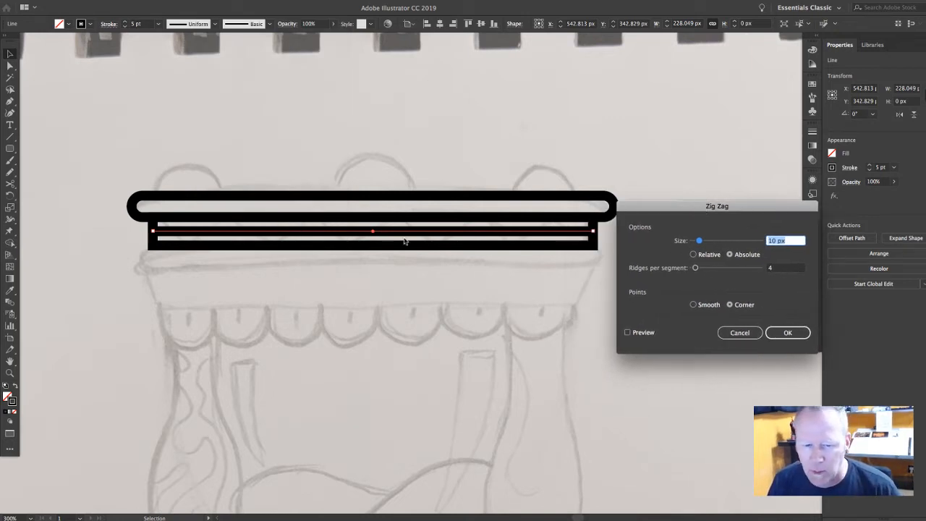
pyautogui.click(639, 335)
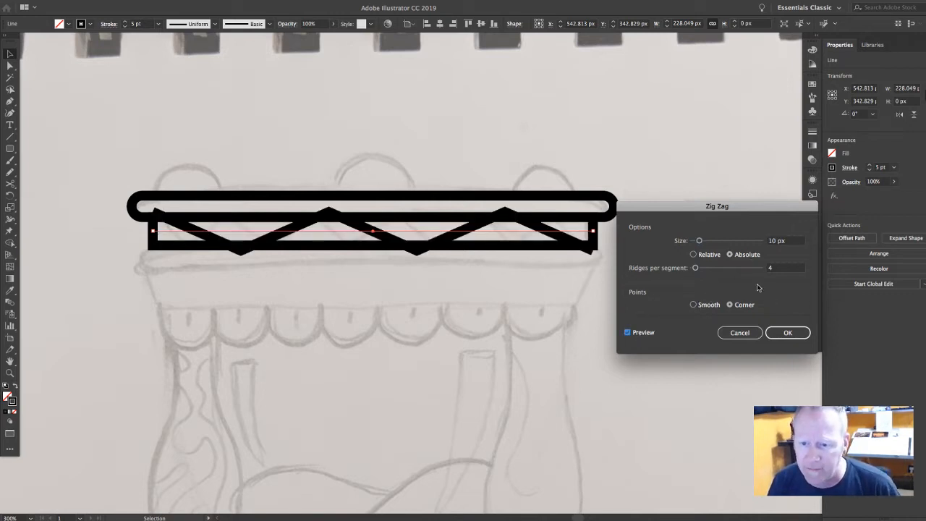
pyautogui.click(789, 269)
pyautogui.click(786, 241)
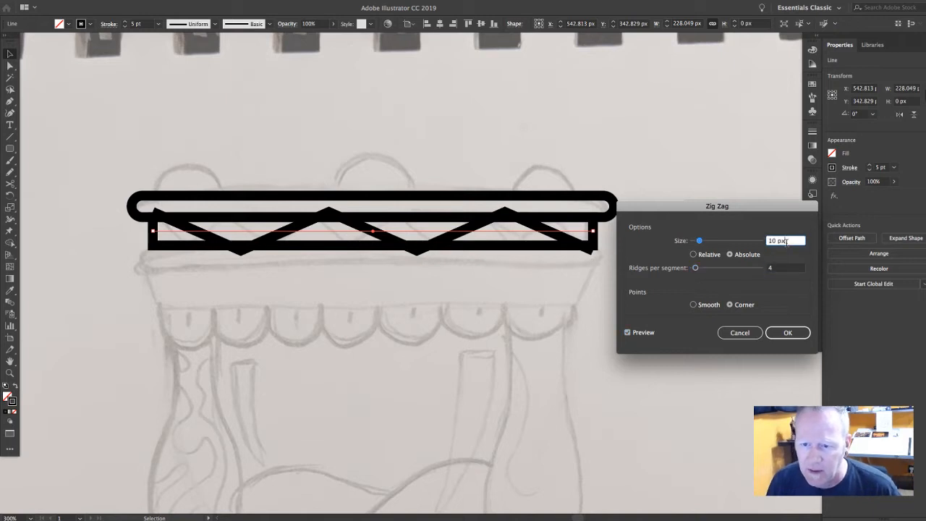
pyautogui.press('Down')
pyautogui.press('Down')
pyautogui.press('Down')
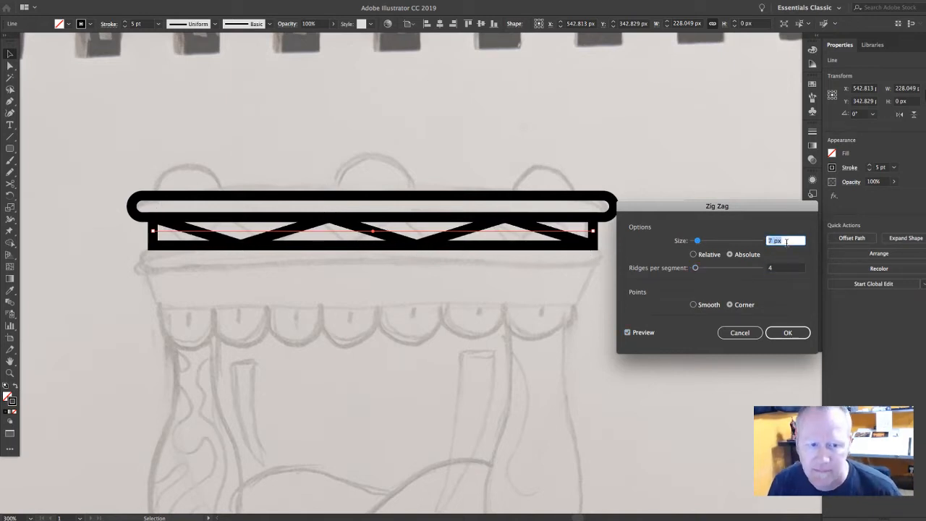
# Step: Set the Zig Zag effect to 7 ridges per segment with corner points, apply it and deselect the line
pyautogui.click(787, 268)
pyautogui.press('Up')
pyautogui.press('Up')
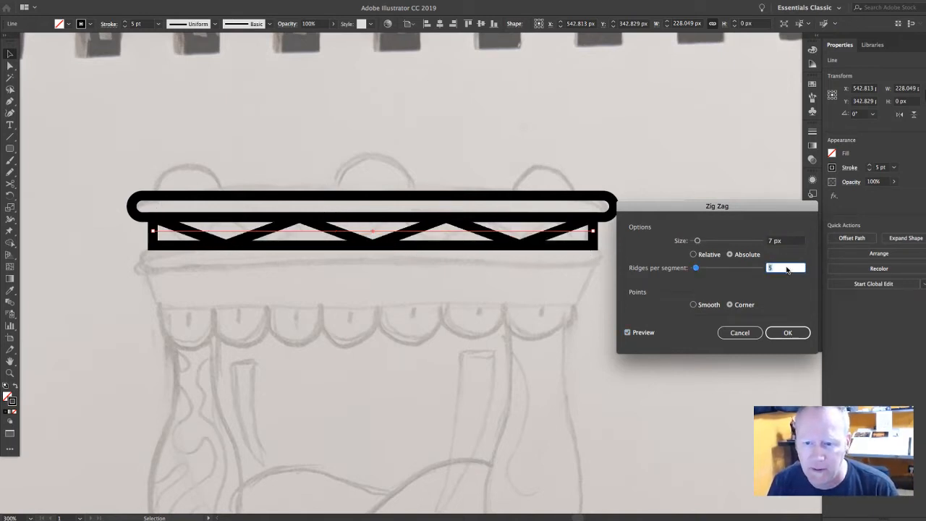
pyautogui.press('Up')
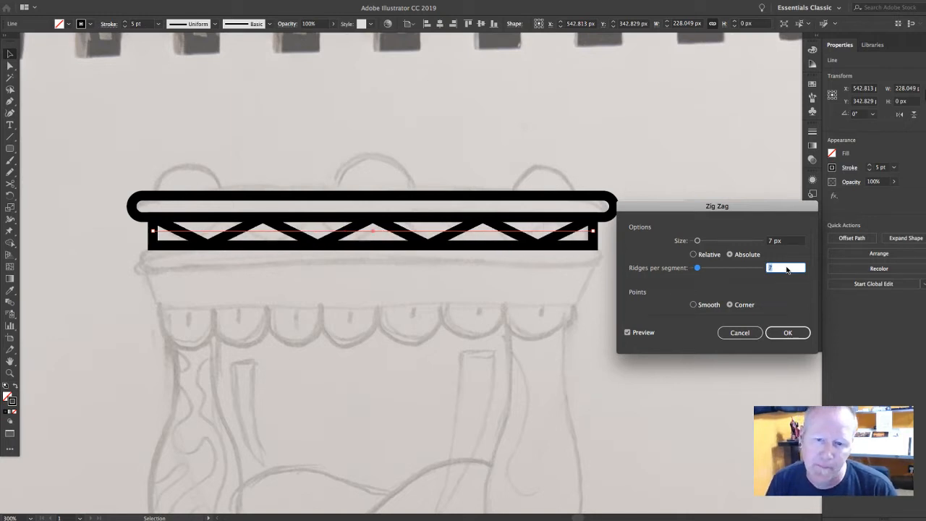
pyautogui.click(787, 333)
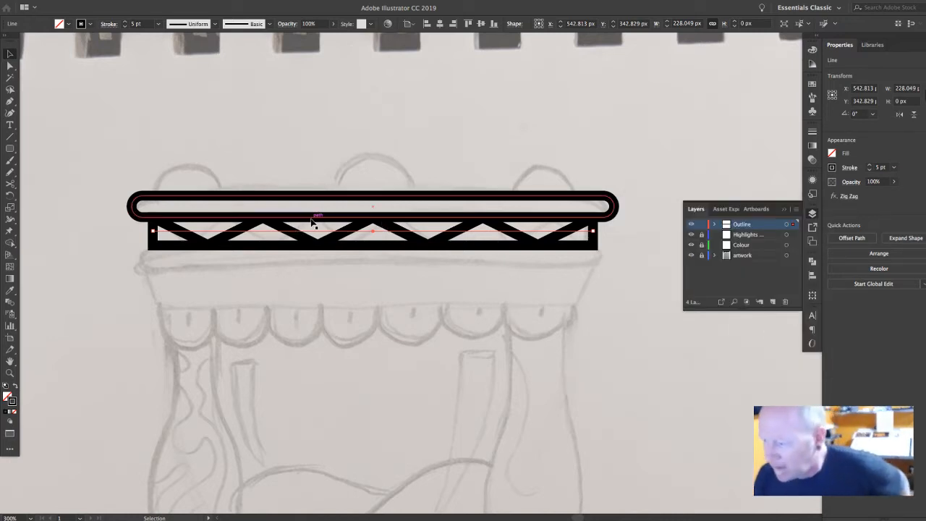
pyautogui.click(178, 142)
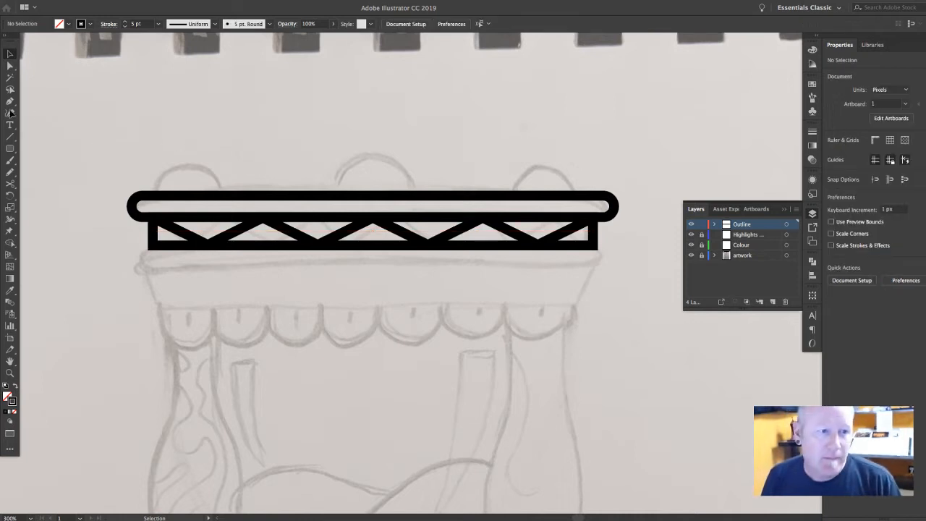
# Step: Duplicate the top rounded rectangle straight down about 26 px so the copy closes the underside of the zigzag band
pyautogui.click(253, 199)
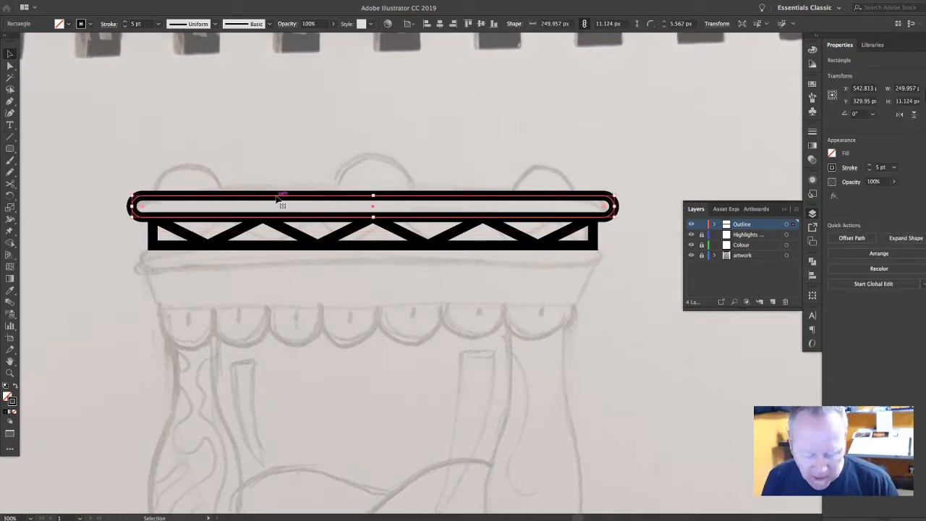
pyautogui.moveTo(280, 200); pyautogui.dragTo(269, 250)
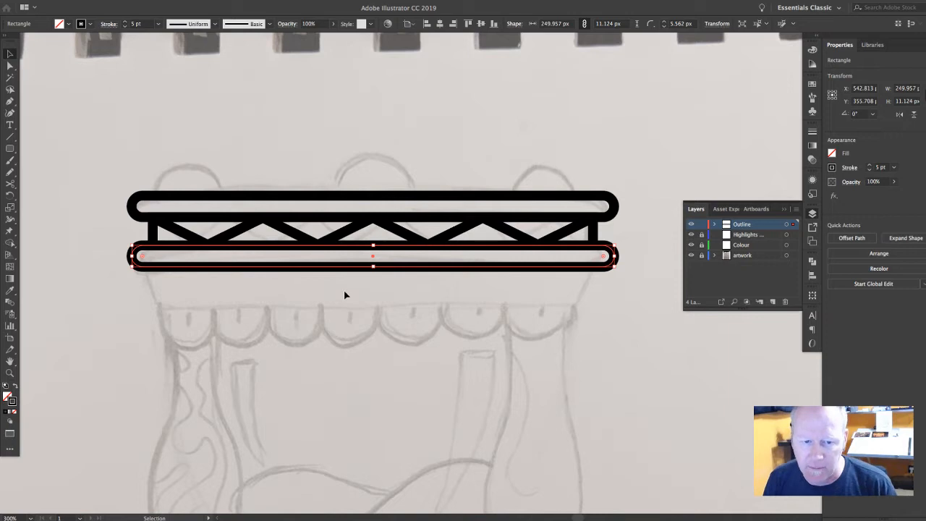
pyautogui.click(232, 172)
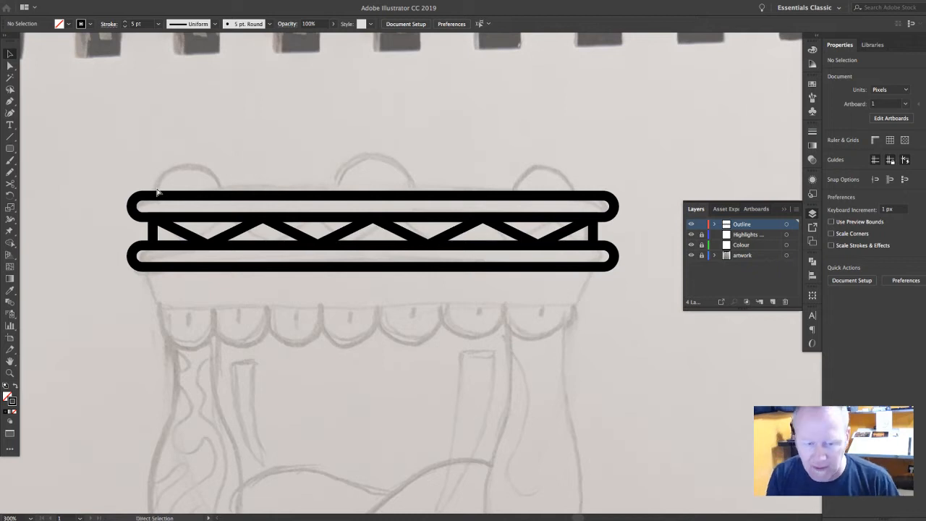
# Step: Draw a plain rectangle about 232 by 18 px directly below the lower rounded rectangle, over the sketched tapered band
pyautogui.press('super+minus')
pyautogui.press('super+0')
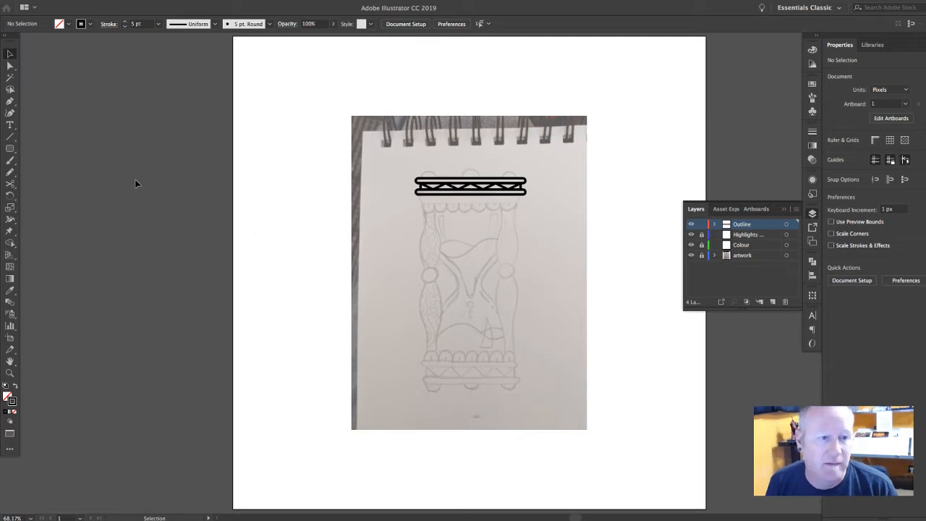
pyautogui.press('super+equal')
pyautogui.press('super+equal')
pyautogui.press('super+equal')
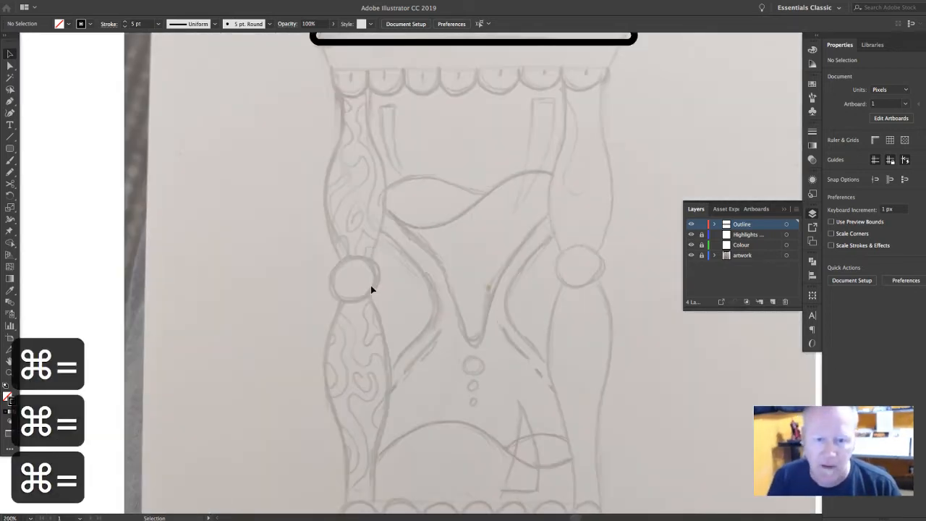
pyautogui.scroll(5, 413, 229)
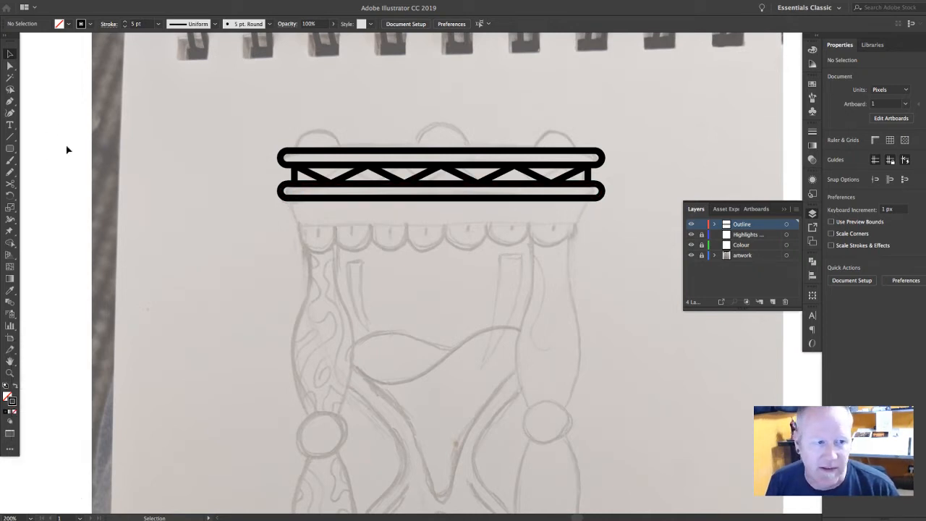
pyautogui.click(10, 149)
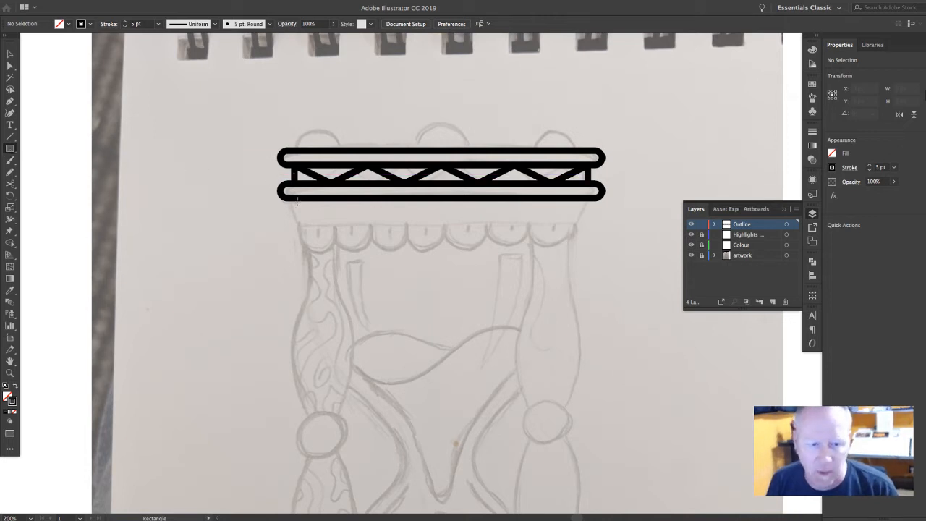
pyautogui.moveTo(289, 196); pyautogui.dragTo(587, 222)
pyautogui.press('v')
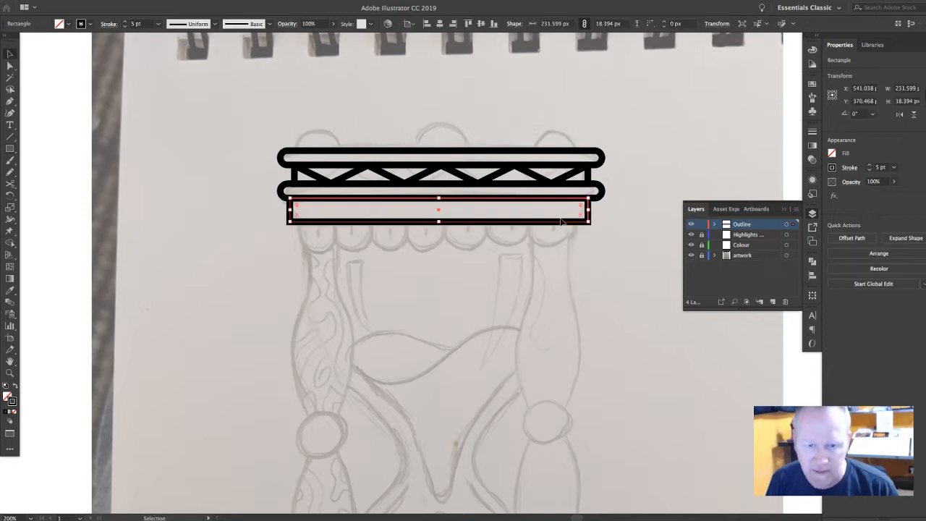
# Step: Centre the new rectangle horizontally with the other rim shapes, using the top rounded rectangle as the key object
pyautogui.click(612, 228)
pyautogui.hotkey('ctrl', 'a')
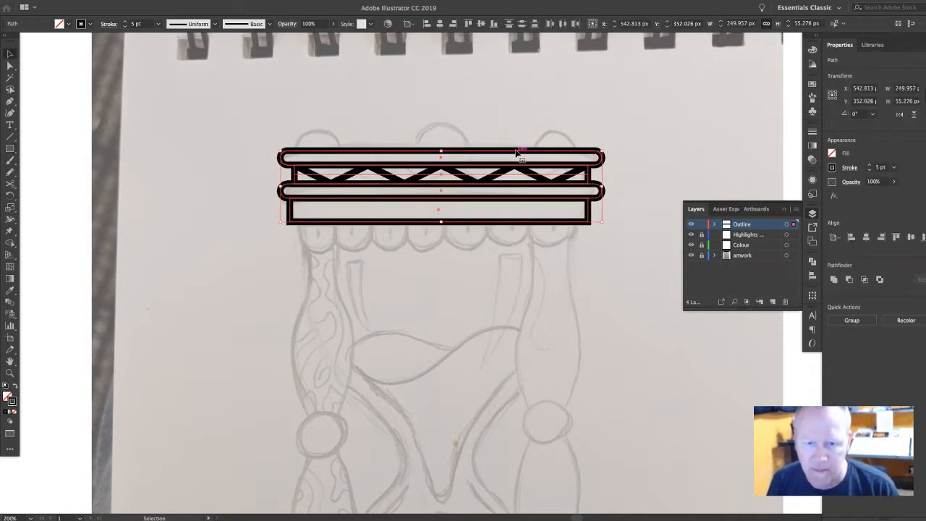
pyautogui.click(440, 23)
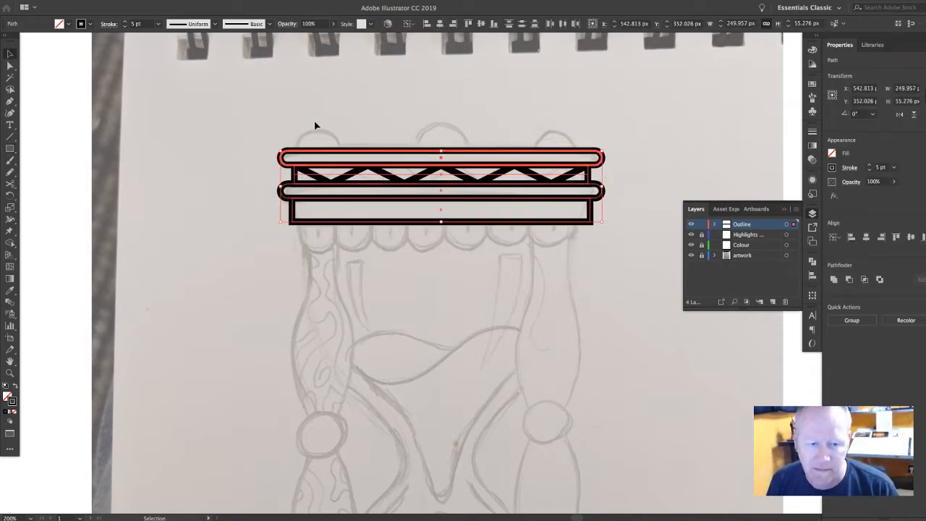
pyautogui.click(314, 120)
# Step: Taper the plain rectangle below the rim by scaling its two bottom corner points inward about the bottom edge's midpoint
pyautogui.click(325, 225)
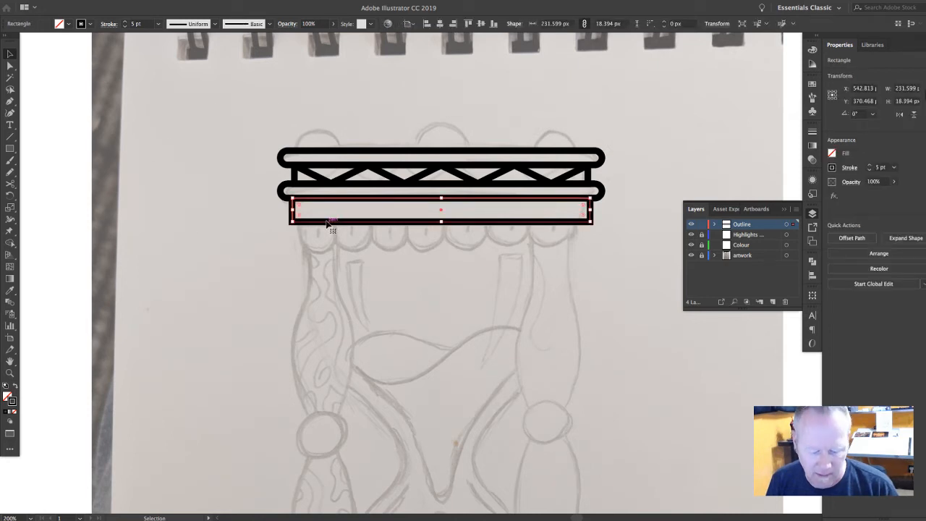
pyautogui.press('a')
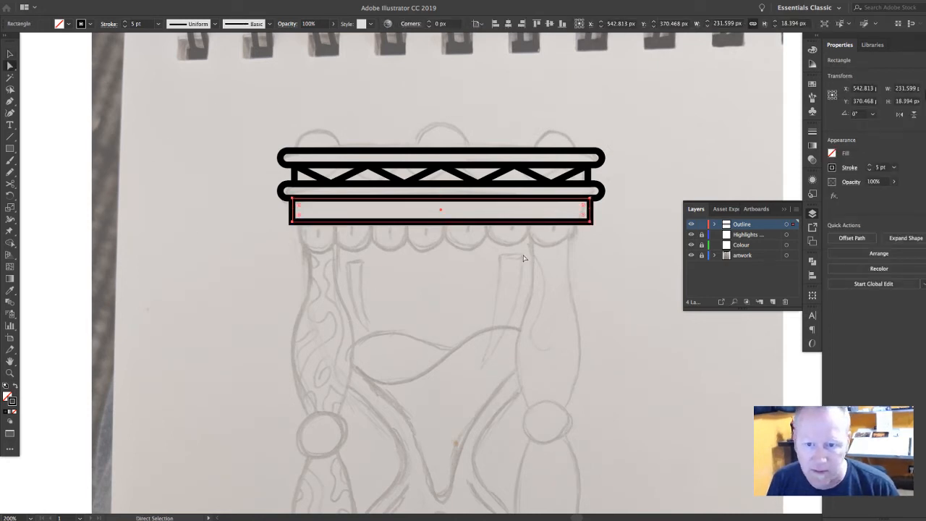
pyautogui.click(591, 222)
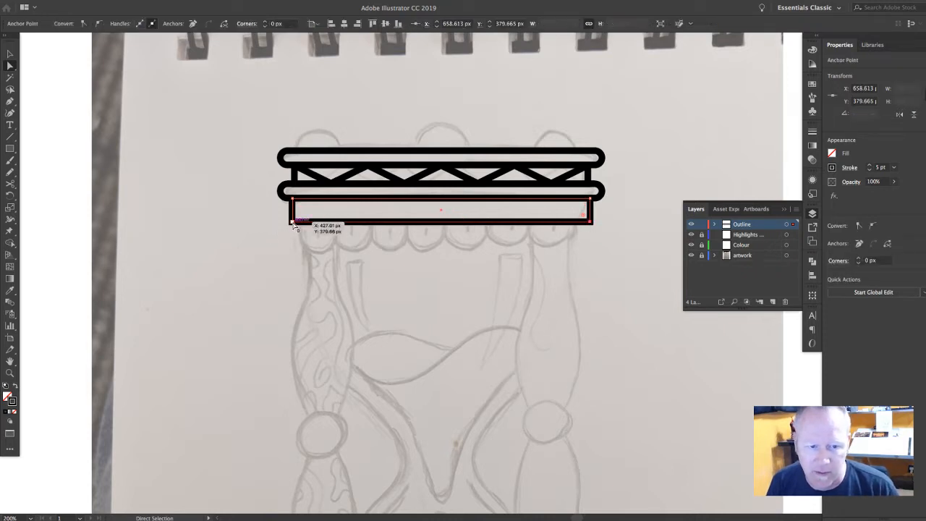
pyautogui.keyDown('shift'); pyautogui.click(293, 223); pyautogui.keyUp('shift')
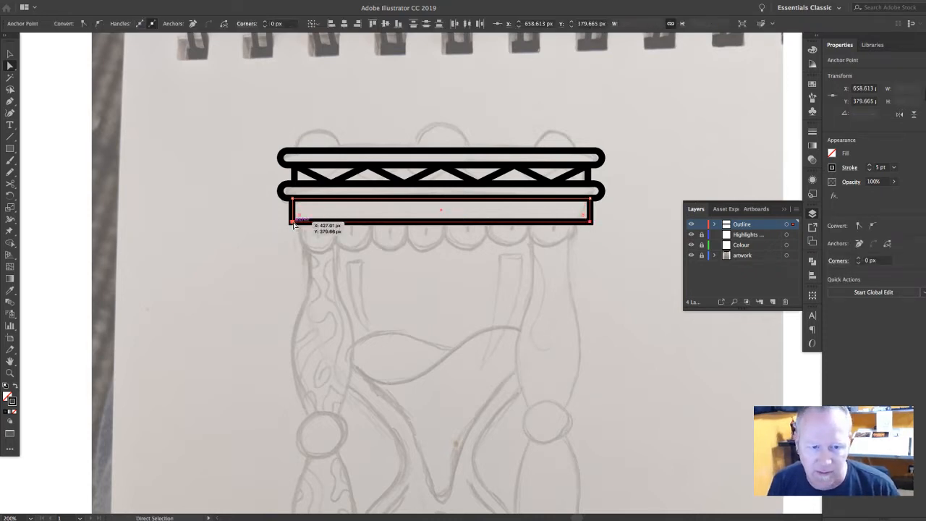
pyautogui.hscroll(1, 299, 238)
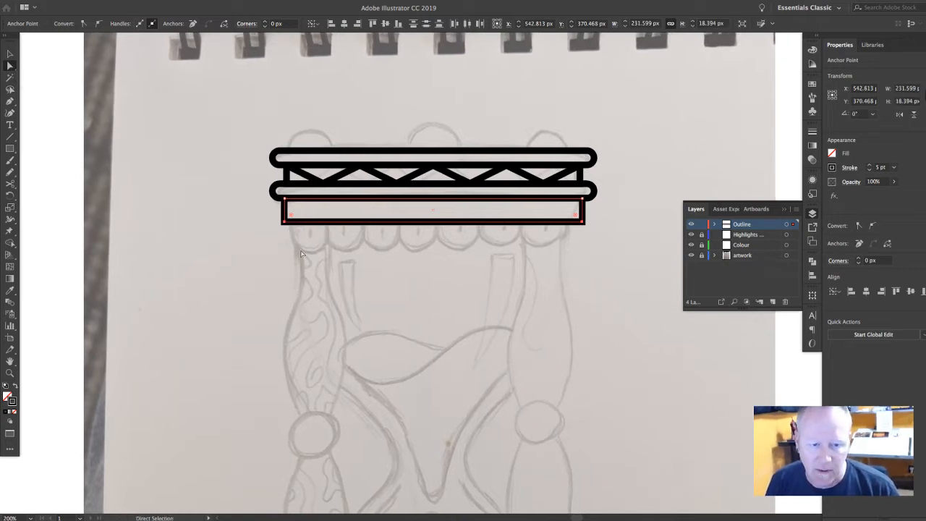
pyautogui.press('s')
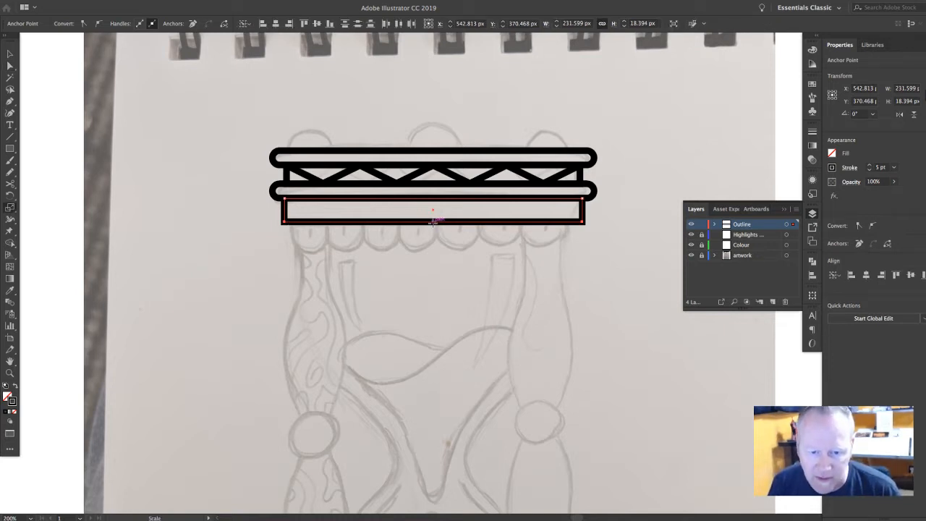
pyautogui.click(432, 222)
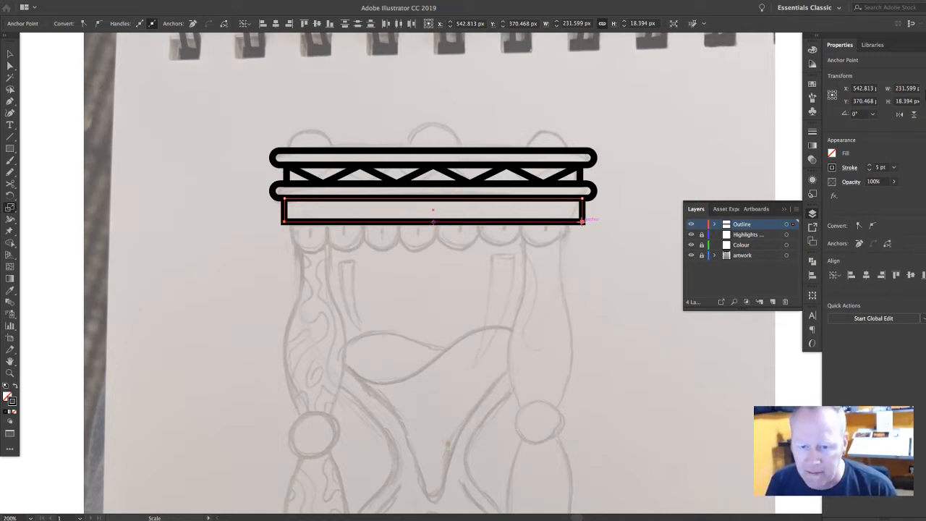
pyautogui.moveTo(582, 221); pyautogui.dragTo(569, 225)
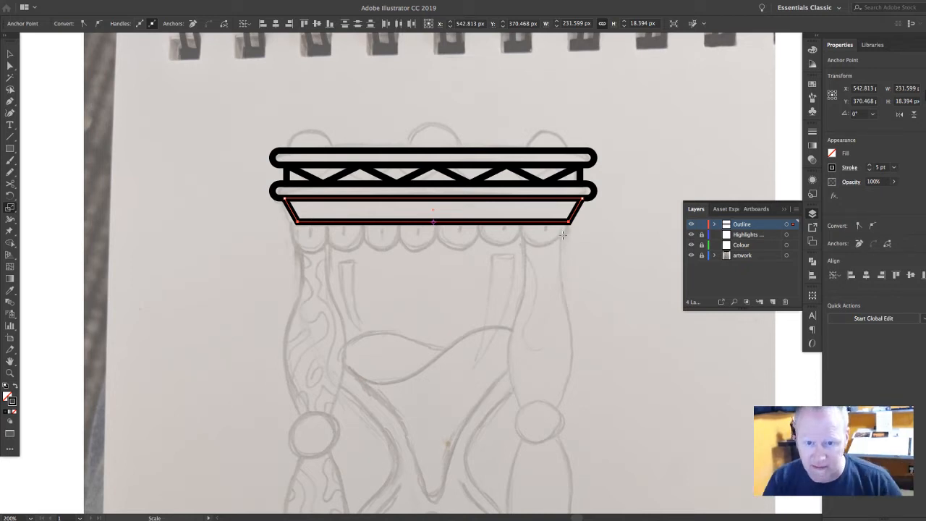
pyautogui.press('v')
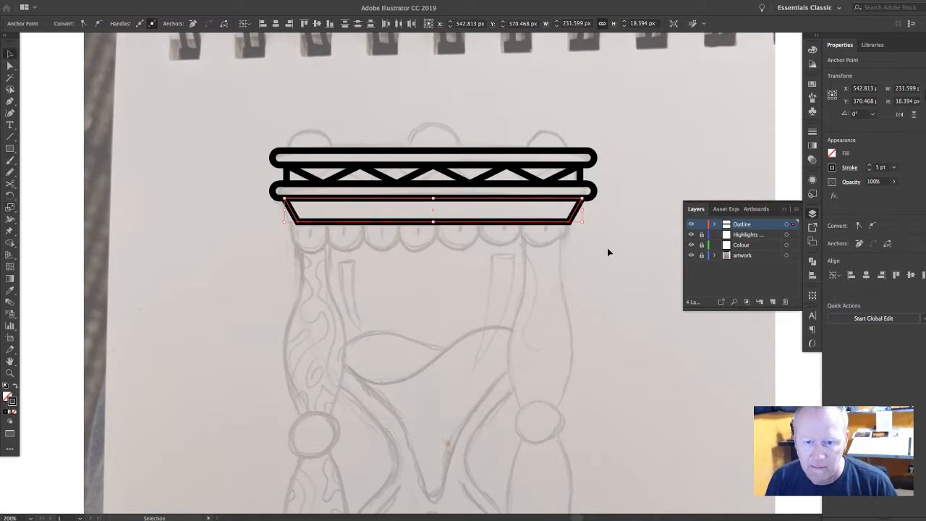
pyautogui.click(608, 248)
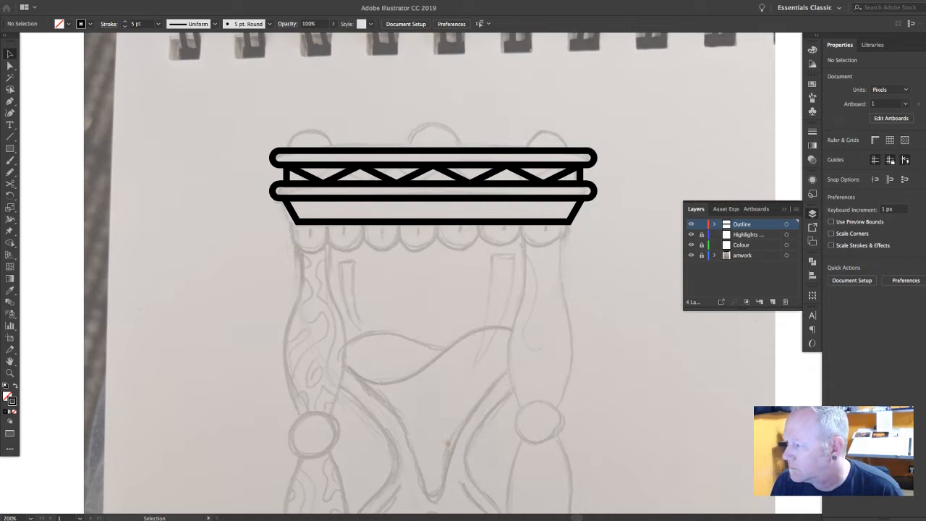
pyautogui.press('Tab')
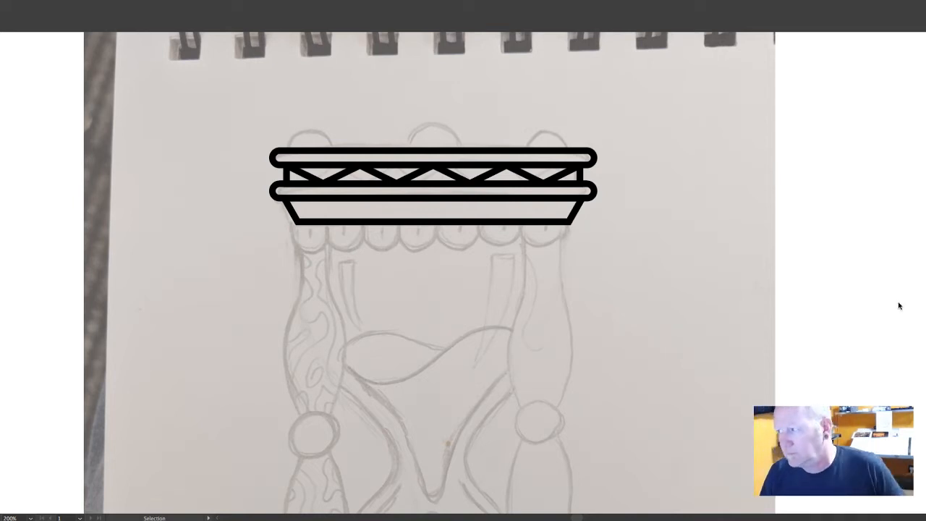
pyautogui.press('Tab')
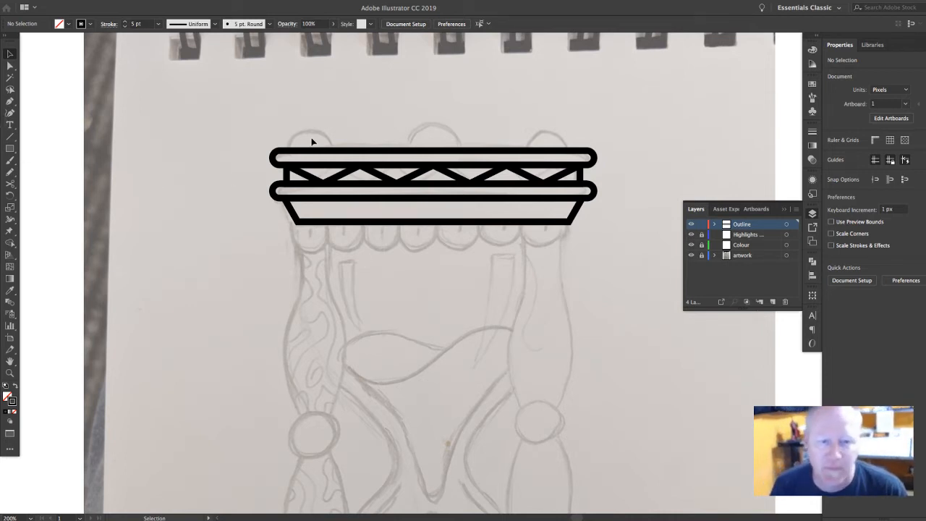
# Step: Draw a circle about 37 px in diameter over the left sketched knob, centred on the top rim's upper edge
pyautogui.click(11, 148)
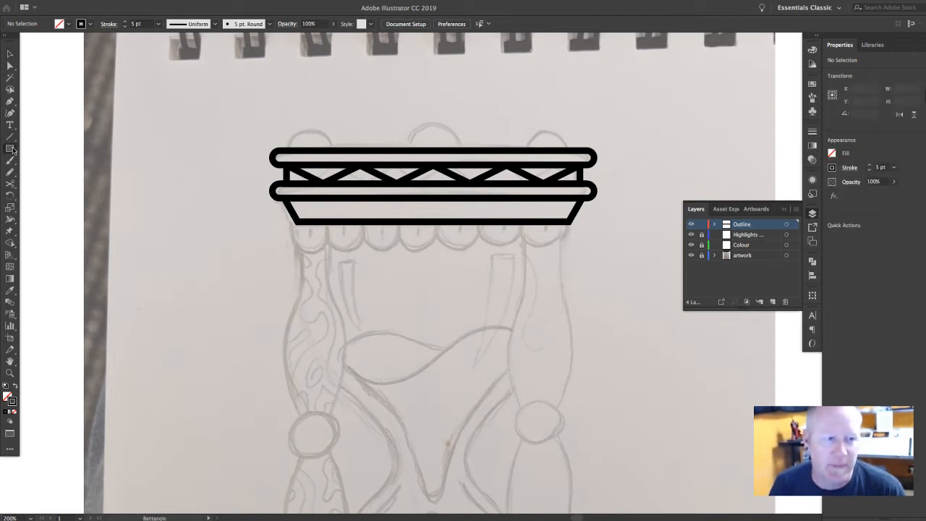
pyautogui.moveTo(13, 149); pyautogui.dragTo(67, 169)
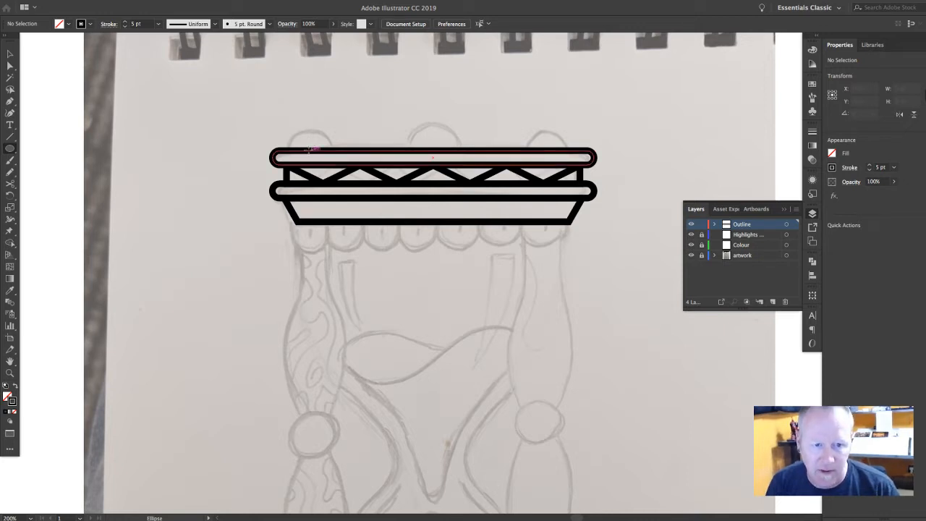
pyautogui.moveTo(309, 148); pyautogui.dragTo(329, 172)
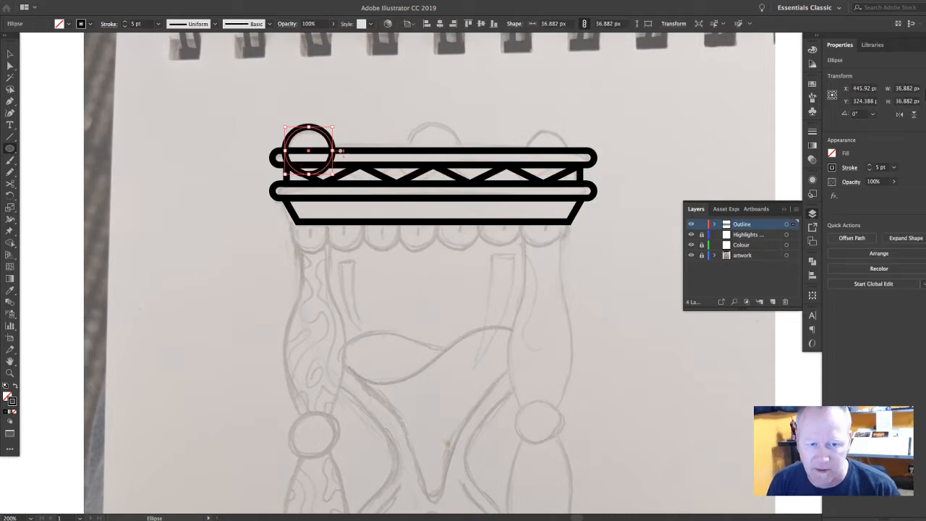
pyautogui.click(9, 53)
pyautogui.click(249, 165)
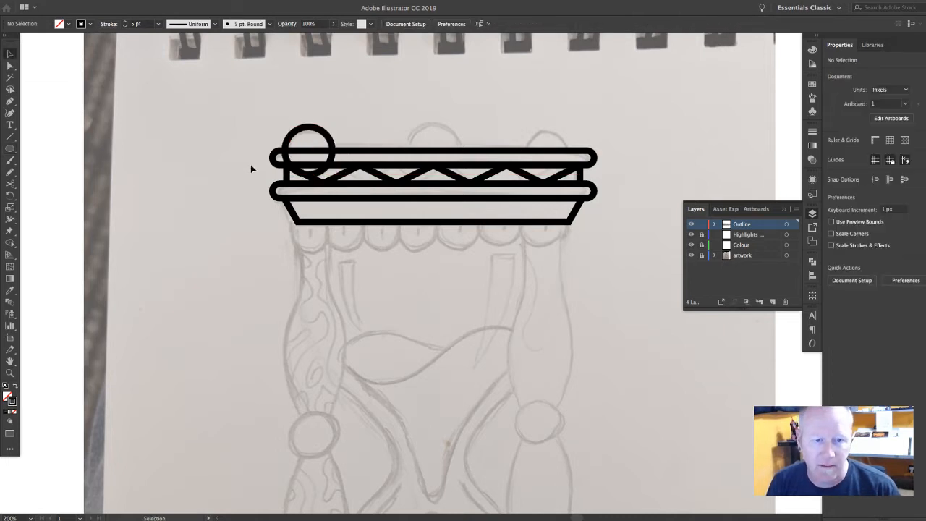
# Step: Draw a horizontal line about 47 px long through the circle's centre and split the circle with Pathfinder Divide
pyautogui.click(305, 132)
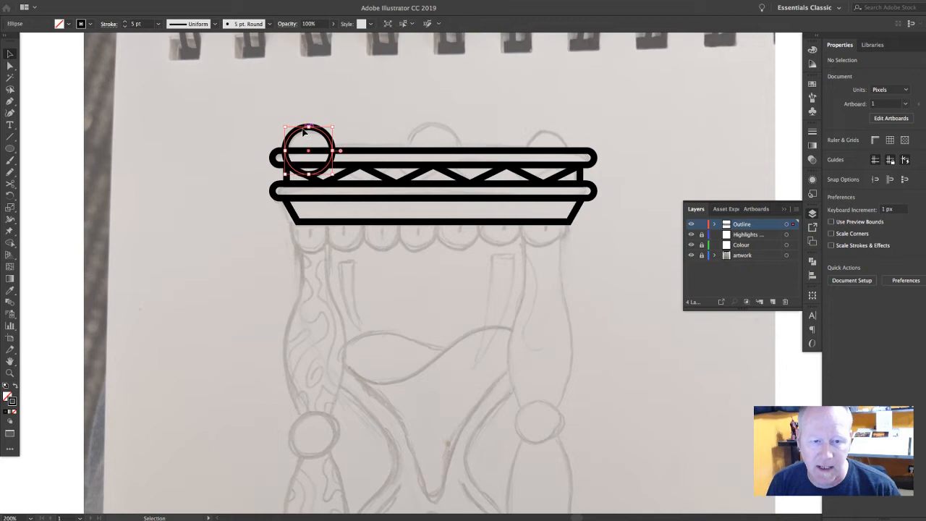
pyautogui.click(11, 137)
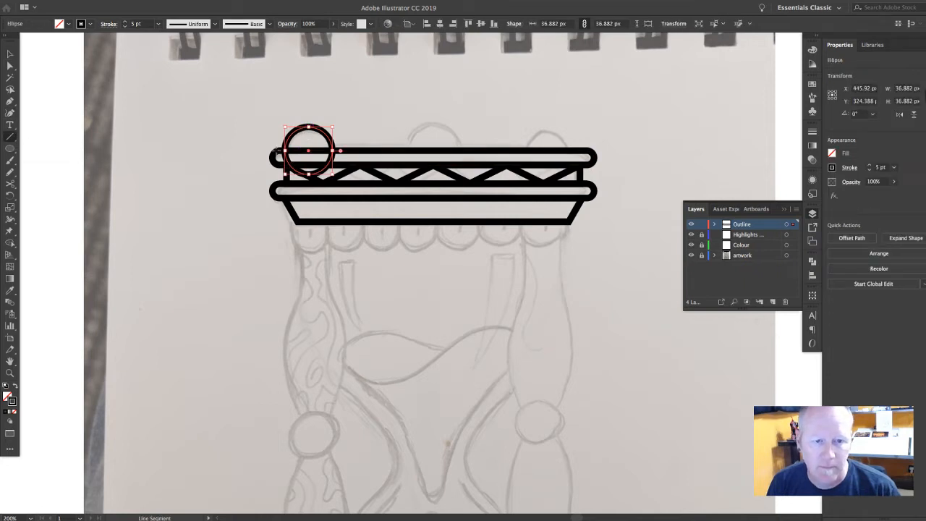
pyautogui.moveTo(277, 151); pyautogui.dragTo(338, 150)
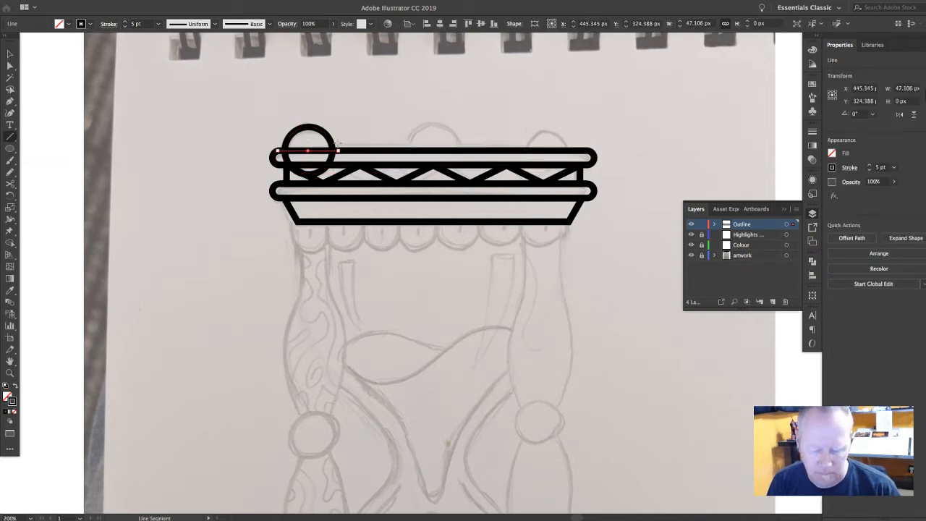
pyautogui.press('v')
pyautogui.keyDown('shift'); pyautogui.click(332, 135); pyautogui.keyUp('shift')
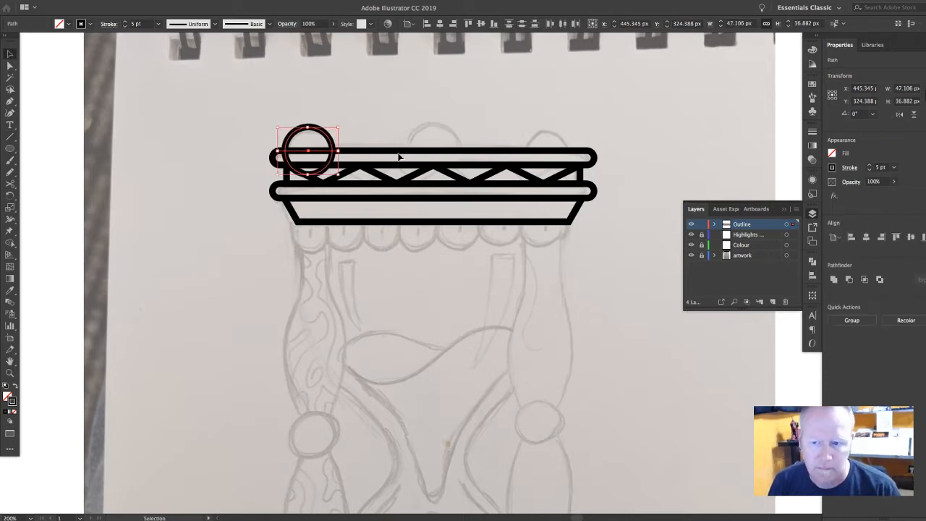
pyautogui.click(813, 261)
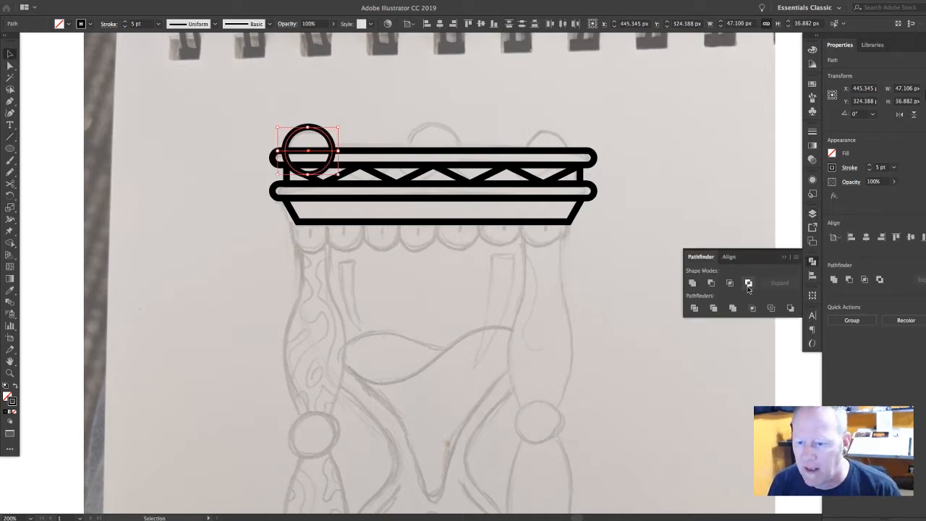
pyautogui.click(694, 309)
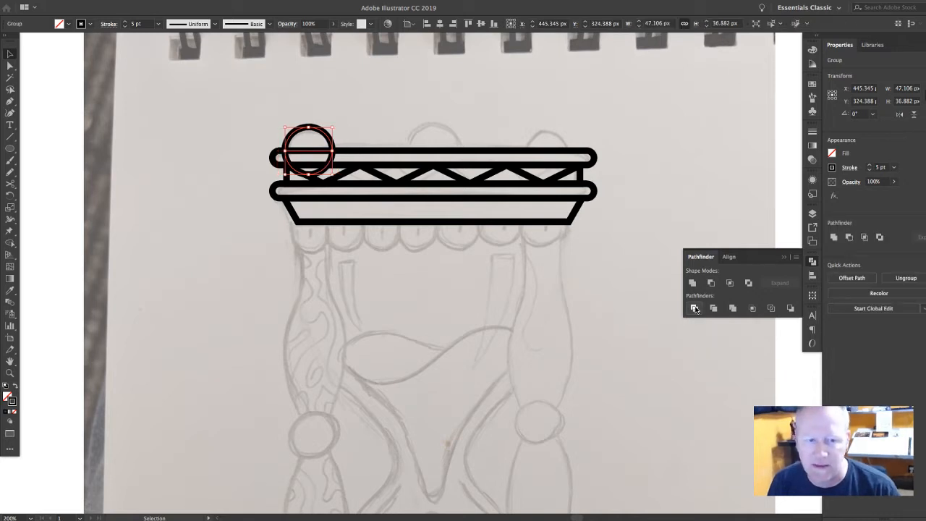
# Step: Ungroup the divided circle and place its lower half, rotated 180°, on the rim's upper edge over the right sketched knob
pyautogui.rightClick(320, 156)
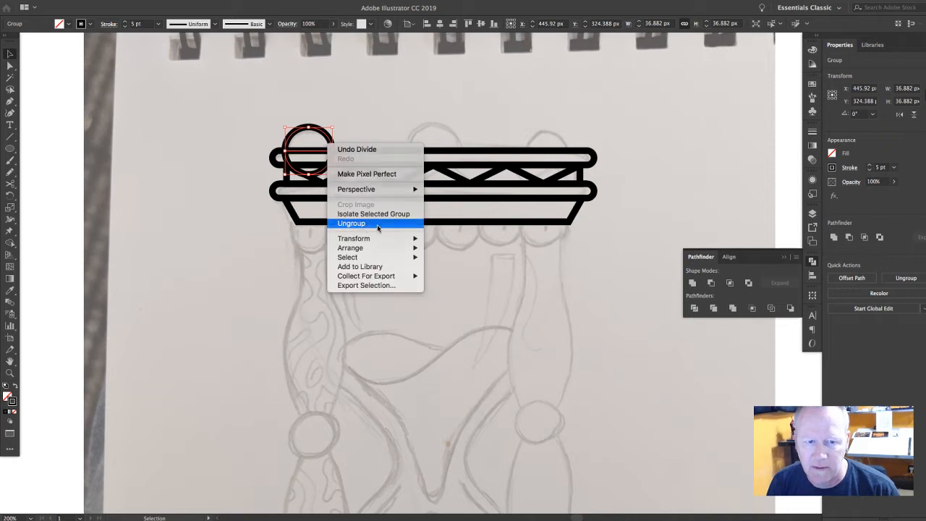
pyautogui.click(345, 236)
pyautogui.click(404, 131)
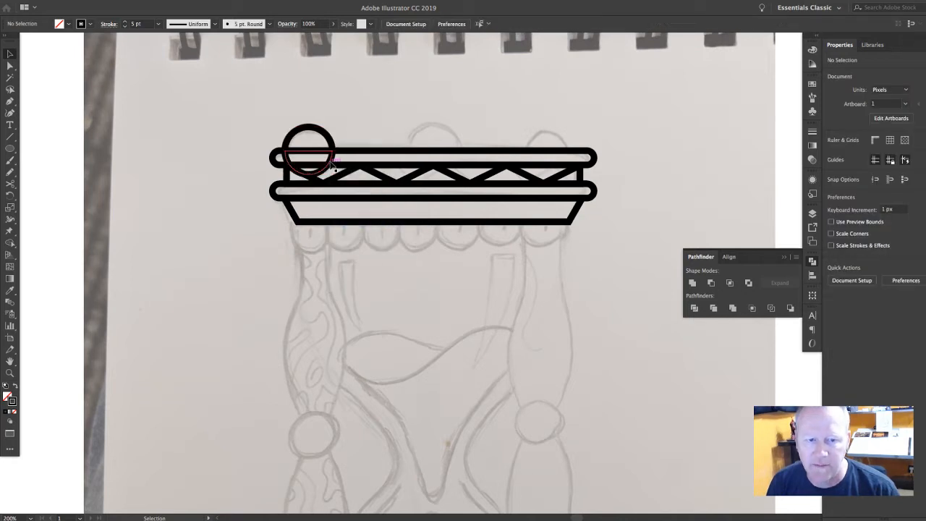
pyautogui.moveTo(334, 166); pyautogui.dragTo(505, 146)
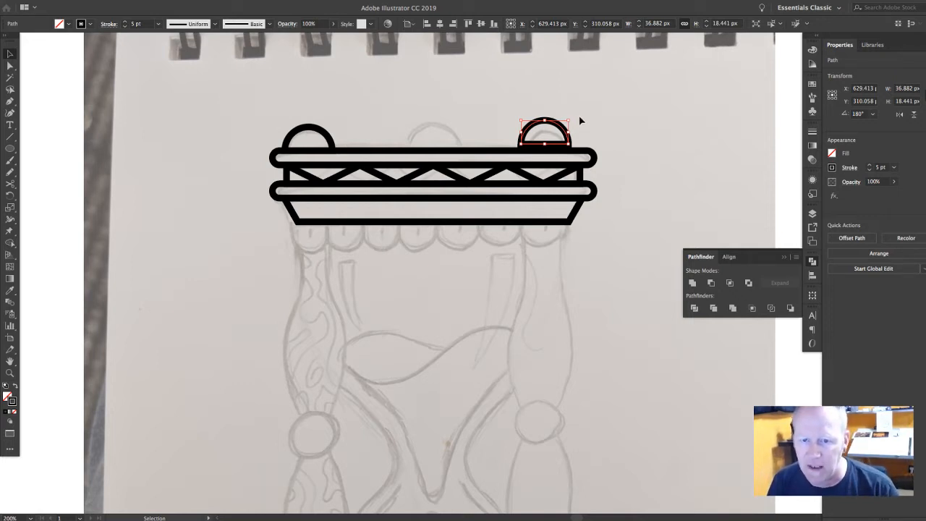
pyautogui.moveTo(562, 123); pyautogui.dragTo(563, 131)
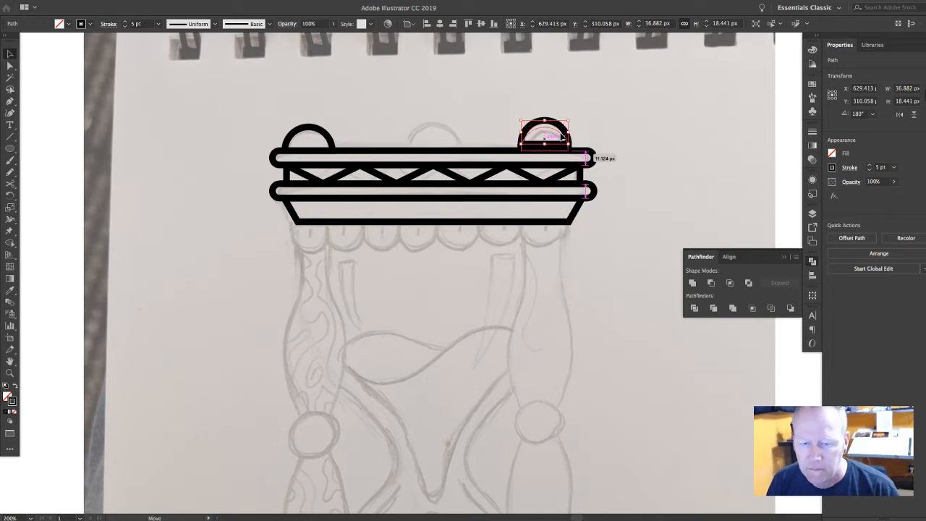
# Step: Group the two semicircles and centre the group horizontally on the top rounded rectangle as the key object
pyautogui.keyDown('shift'); pyautogui.click(330, 143); pyautogui.keyUp('shift')
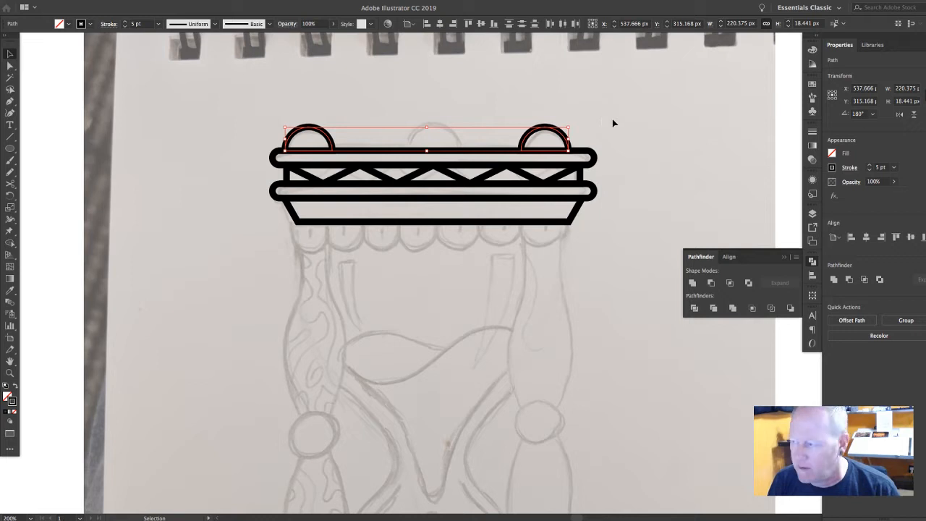
pyautogui.hscroll(1, 410, 119)
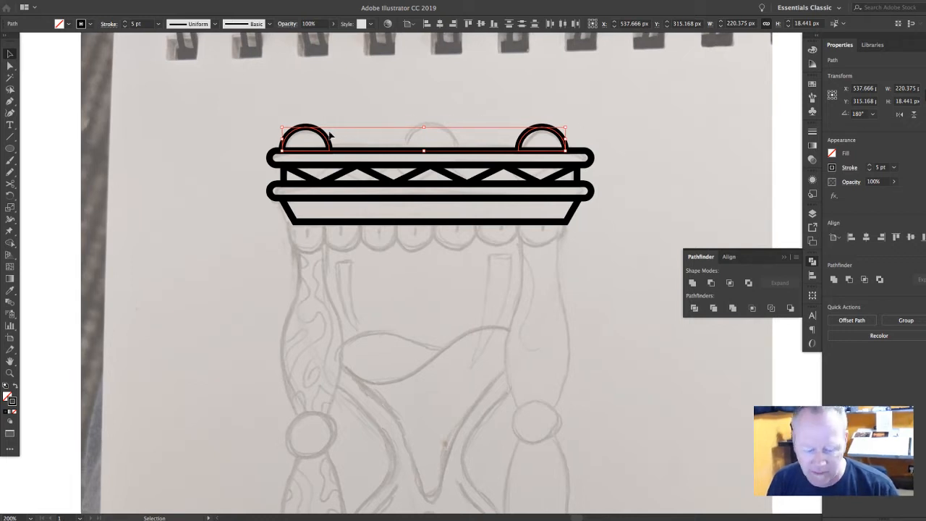
pyautogui.press('super+g')
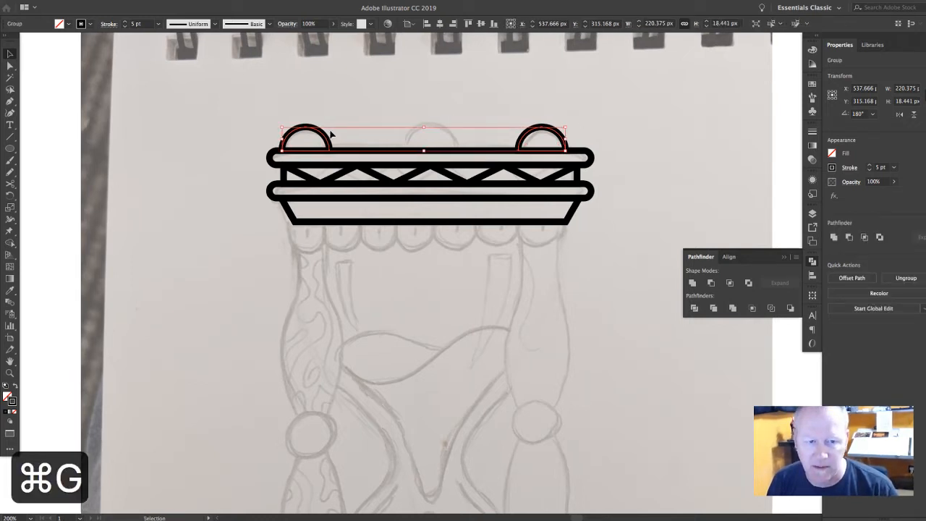
pyautogui.keyDown('shift'); pyautogui.click(585, 155); pyautogui.keyUp('shift')
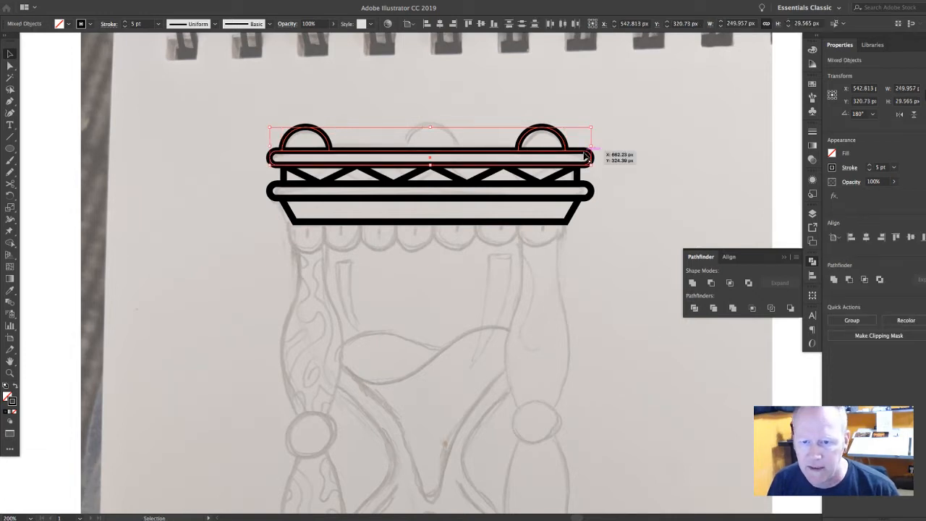
pyautogui.click(579, 156)
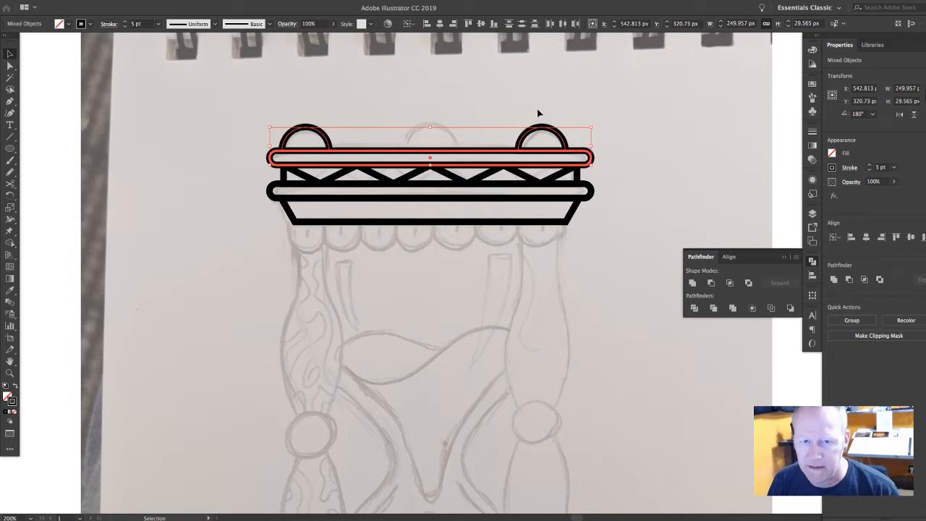
pyautogui.click(440, 23)
pyautogui.click(645, 166)
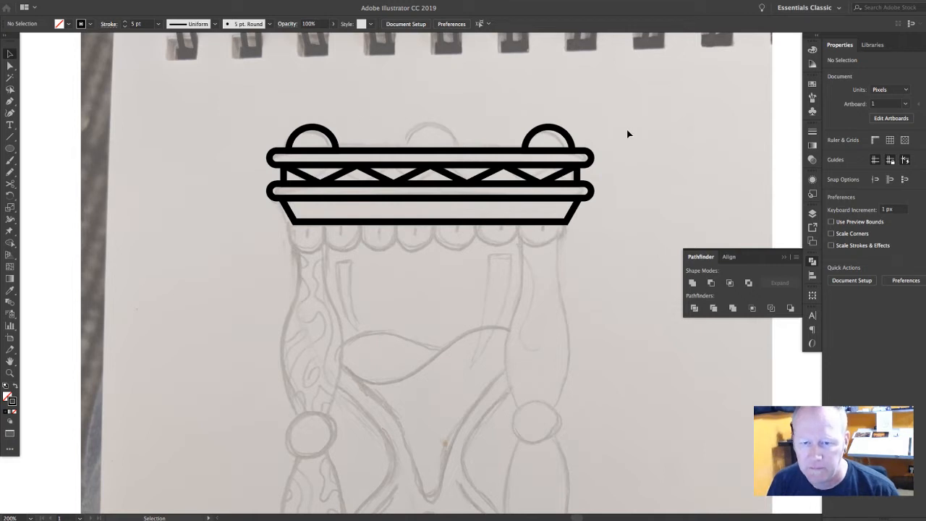
# Step: Ungroup the two semicircles and select only the right one
pyautogui.click(566, 133)
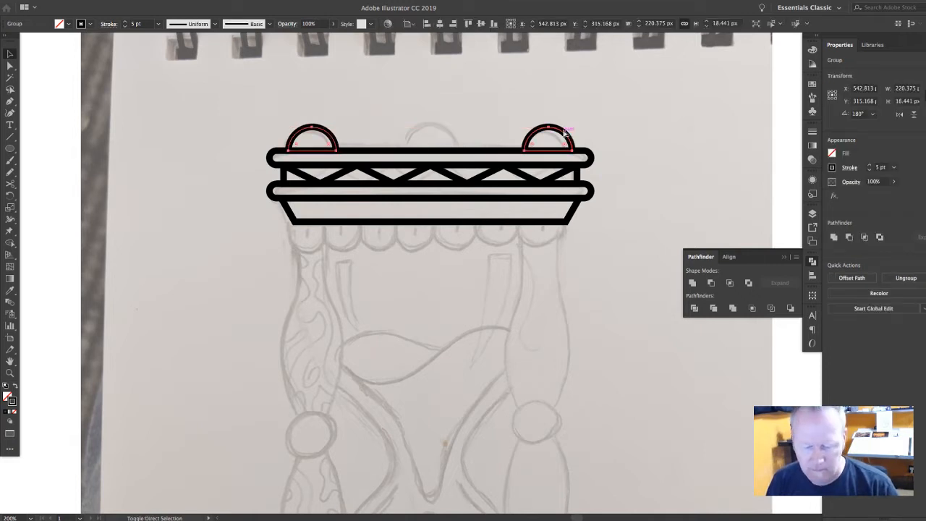
pyautogui.press('shift+super+g')
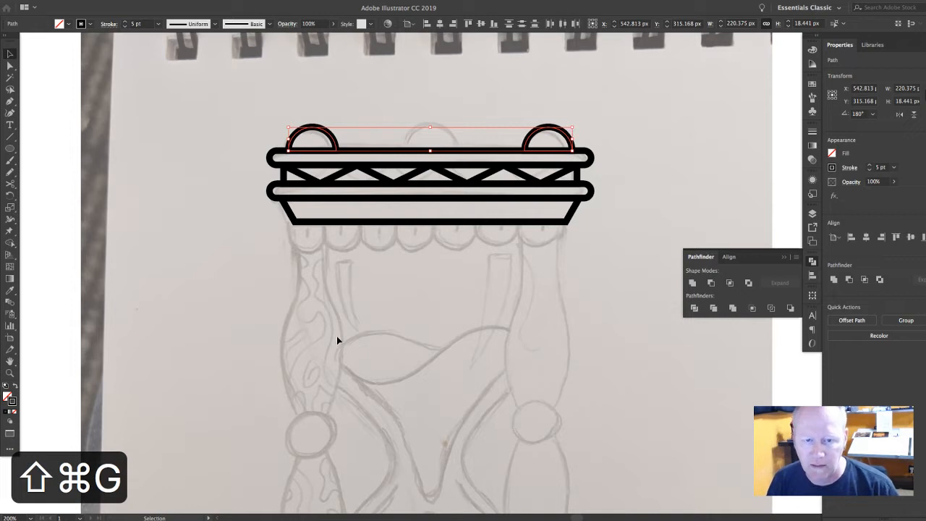
pyautogui.click(593, 140)
pyautogui.click(566, 137)
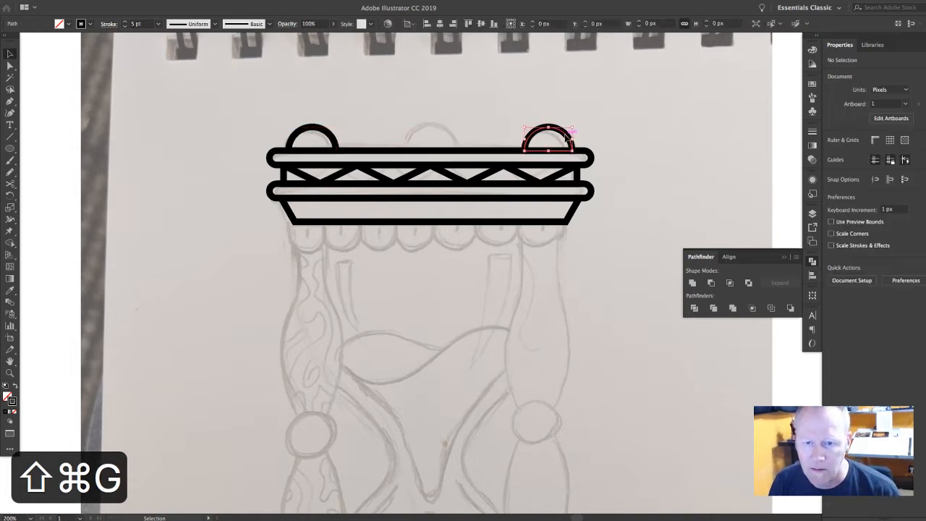
# Step: Place a copy of the right semicircle on the rim's upper edge over the middle sketched knob
pyautogui.moveTo(566, 137); pyautogui.dragTo(442, 133)
pyautogui.click(461, 120)
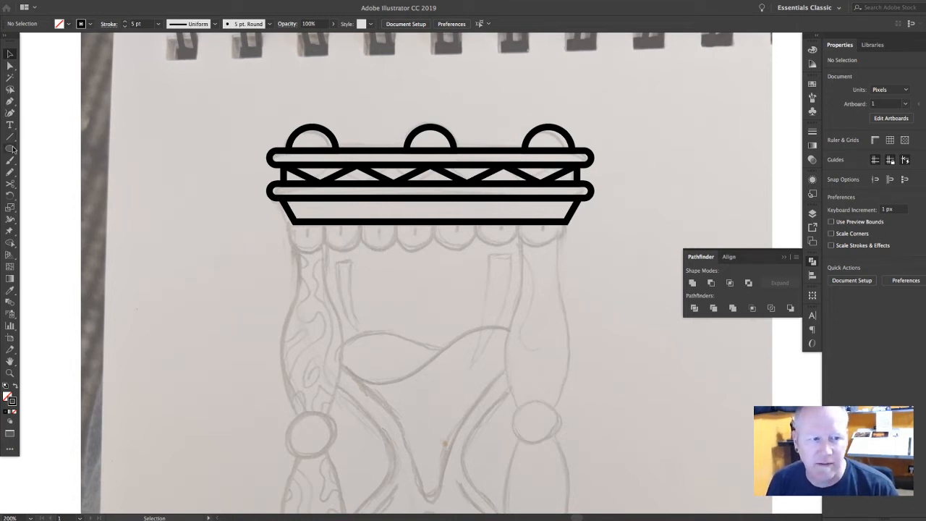
# Step: Draw a rounded rectangle about 23 px by 43 px below the tapered band's lower left corner and round its corners to about 11.68 px
pyautogui.moveTo(10, 149); pyautogui.dragTo(83, 160)
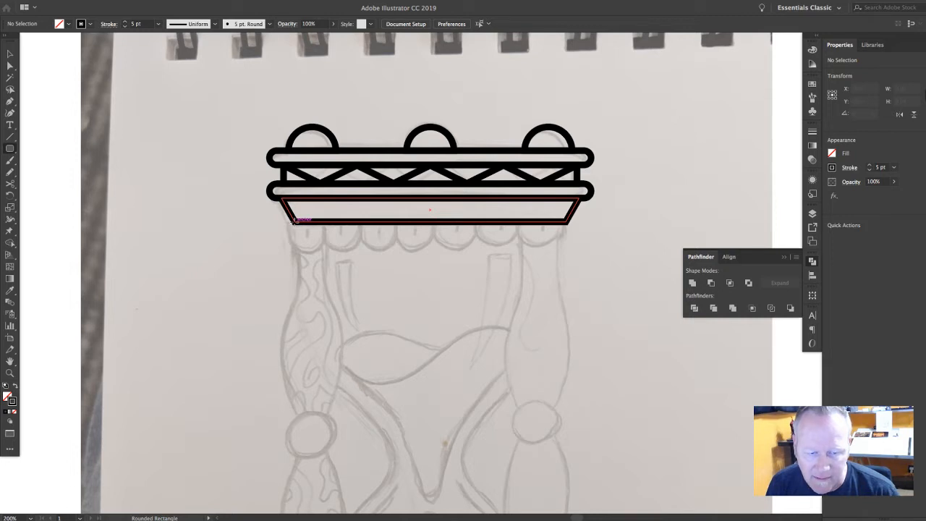
pyautogui.moveTo(294, 221)
pyautogui.mouseDown()
pyautogui.moveTo(324, 251)
pyautogui.moveTo(325, 277)
pyautogui.mouseUp()
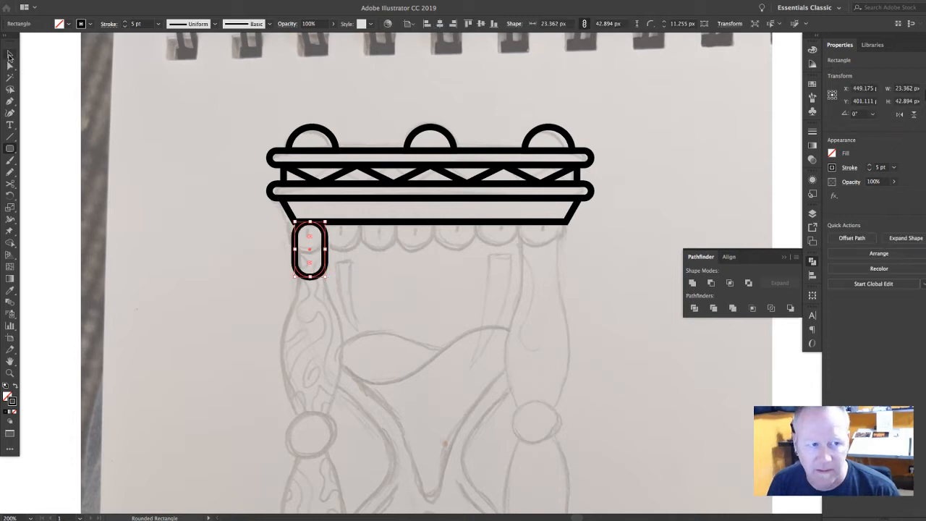
pyautogui.click(10, 55)
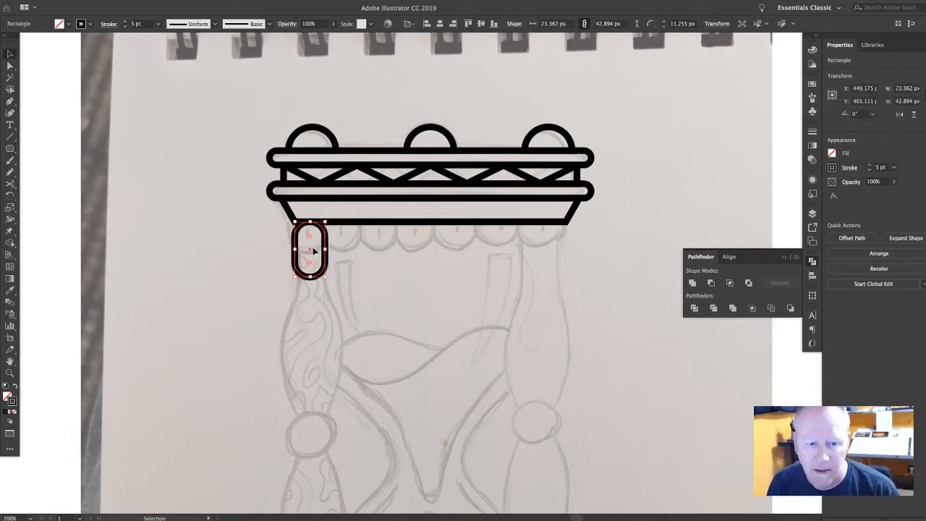
pyautogui.press('a')
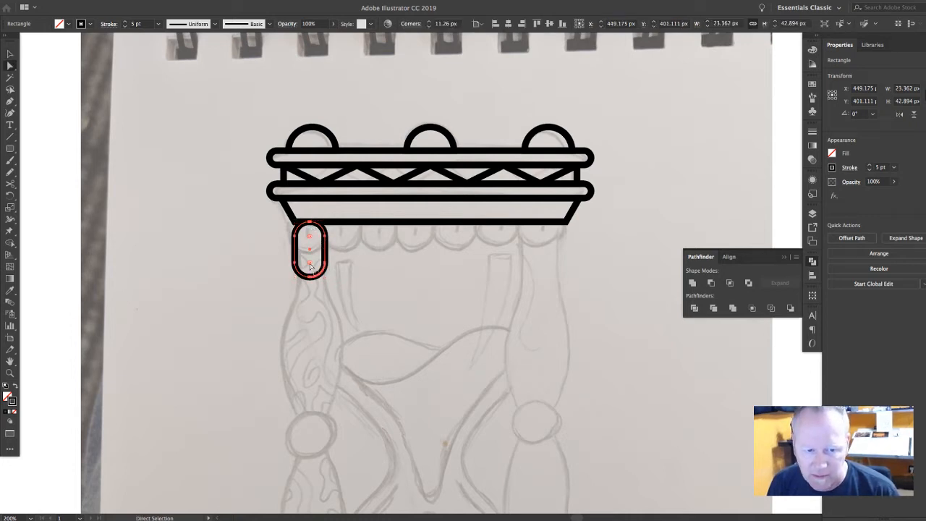
pyautogui.moveTo(310, 266); pyautogui.dragTo(312, 267)
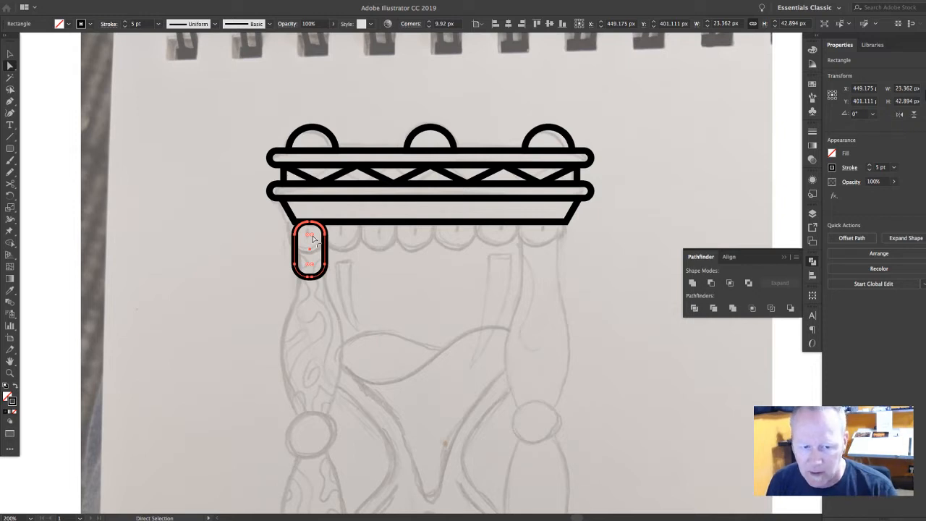
pyautogui.moveTo(314, 239); pyautogui.dragTo(291, 255)
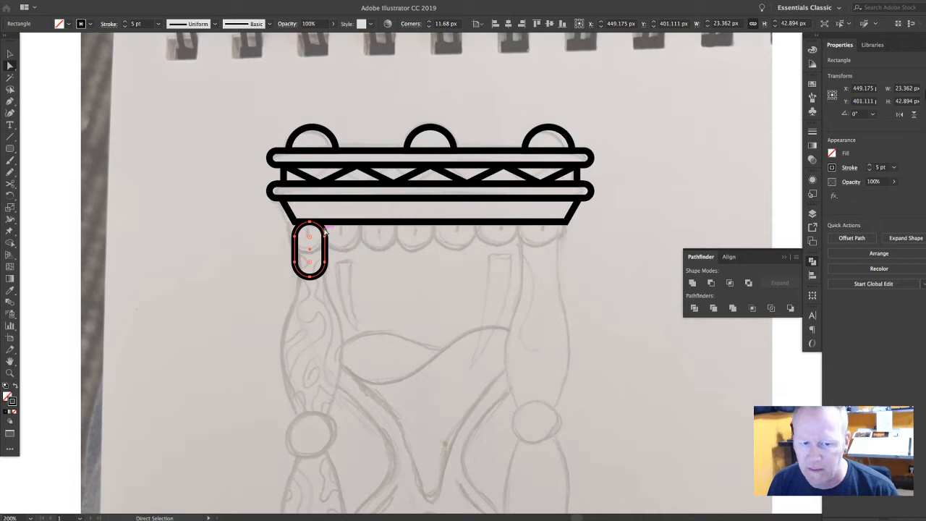
pyautogui.press('v')
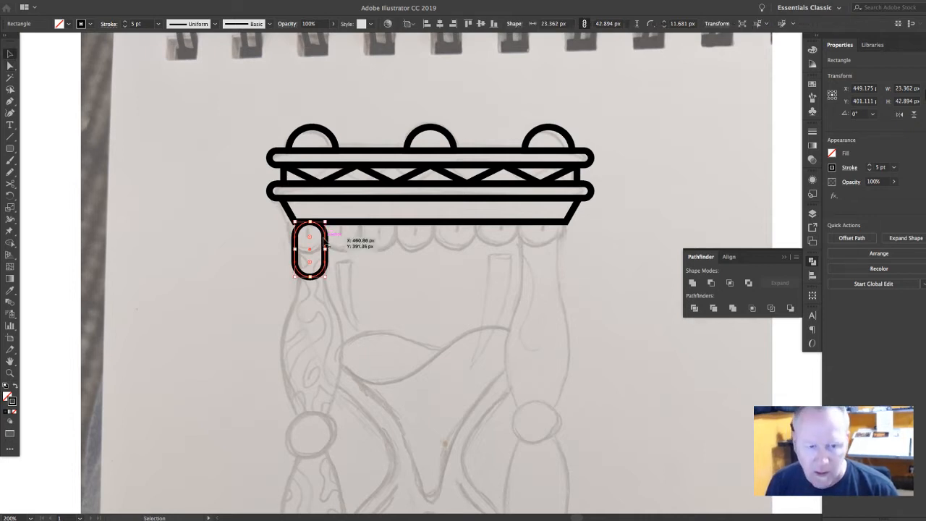
# Step: Move the rounded rectangle down clear of the band and delete its rounded top, leaving an open U shape
pyautogui.moveTo(326, 240); pyautogui.dragTo(326, 251)
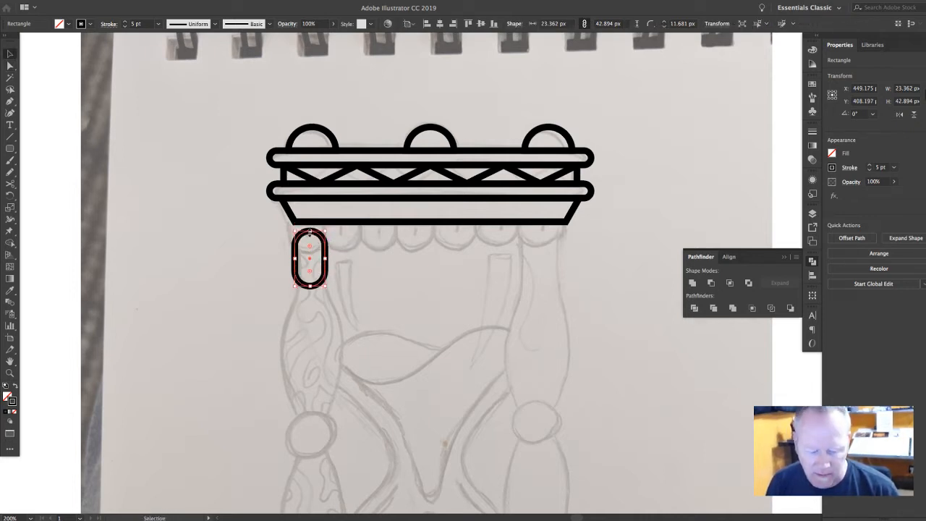
pyautogui.press('a')
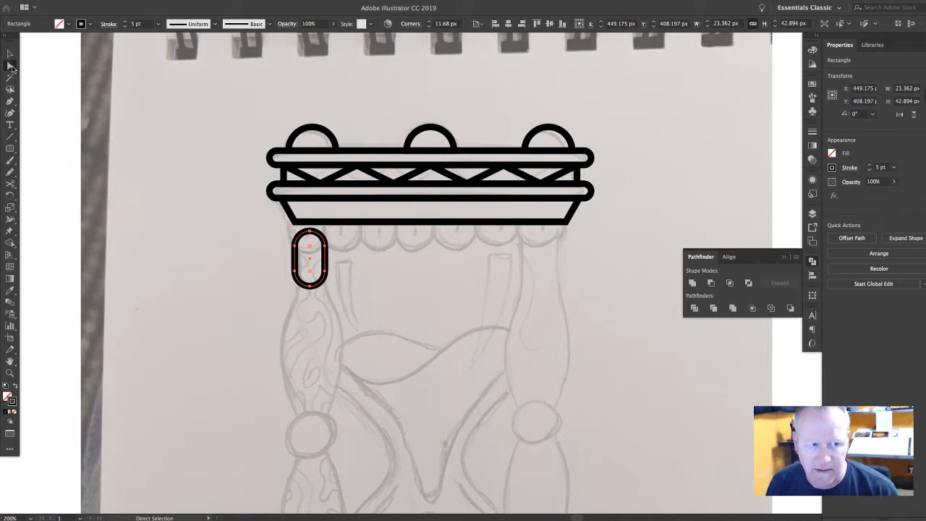
pyautogui.click(309, 232)
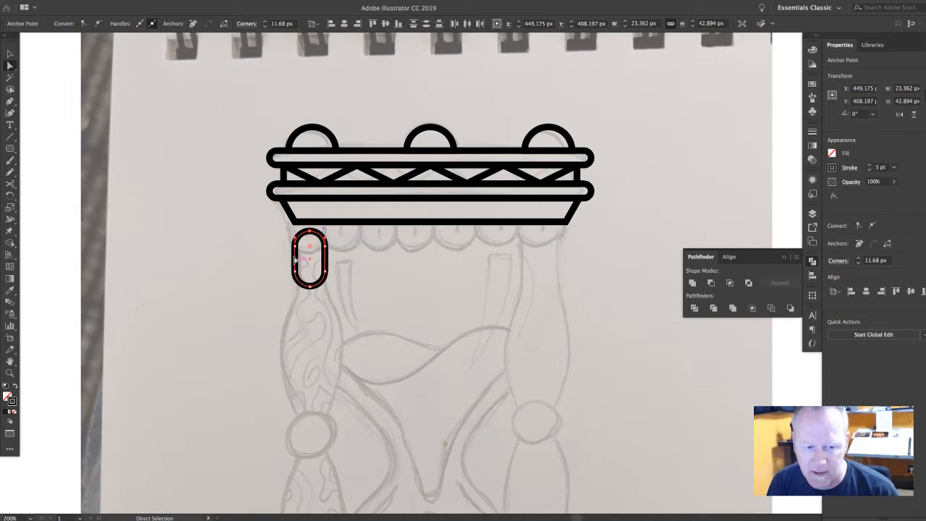
pyautogui.press('Delete')
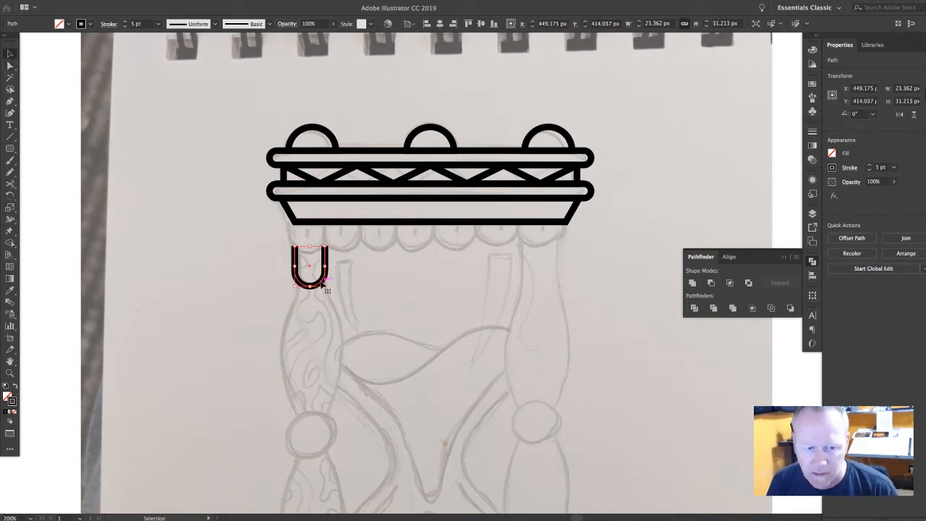
# Step: Move the U shape up over the first sketched scallop so its open ends overlap the tapered band's lower edge
pyautogui.moveTo(324, 283); pyautogui.dragTo(315, 238)
pyautogui.press('a')
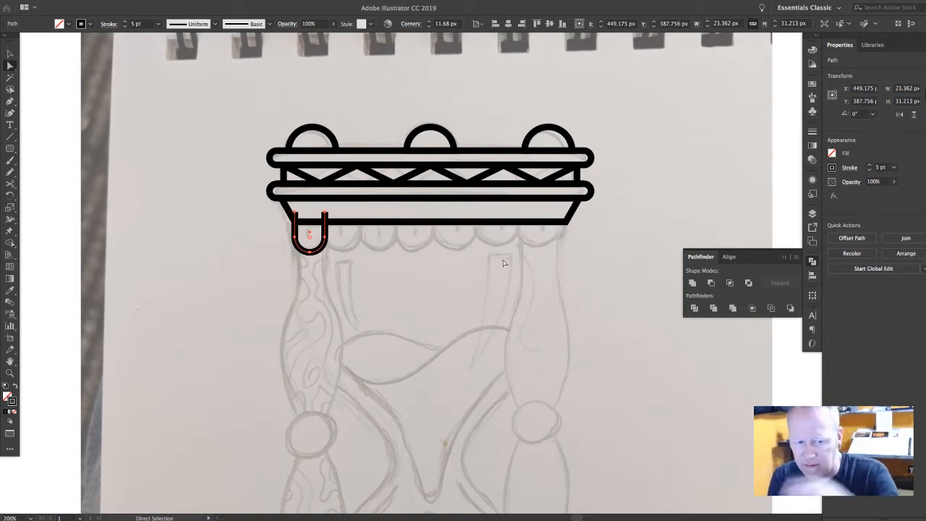
pyautogui.press('v')
pyautogui.click(347, 249)
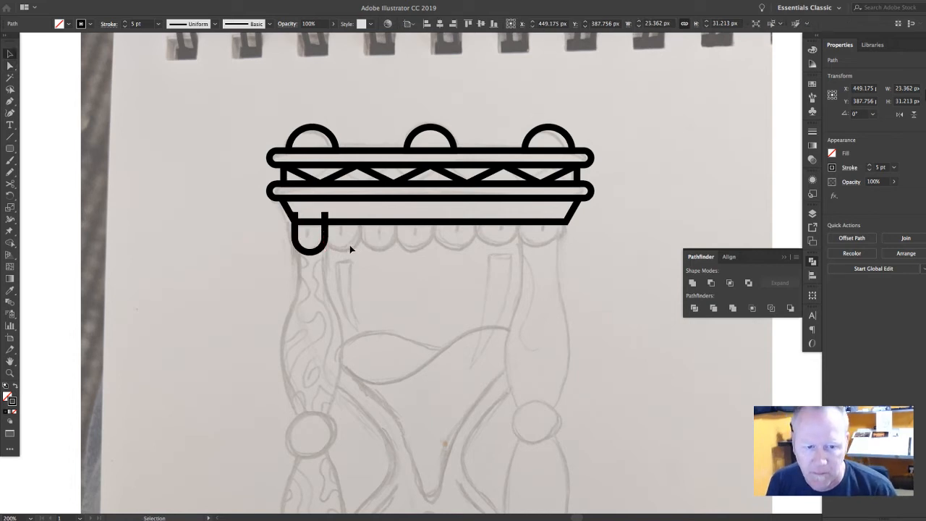
# Step: Try to copy the U shape one width to the right and repeat that copy along the band
pyautogui.moveTo(326, 248); pyautogui.dragTo(355, 249)
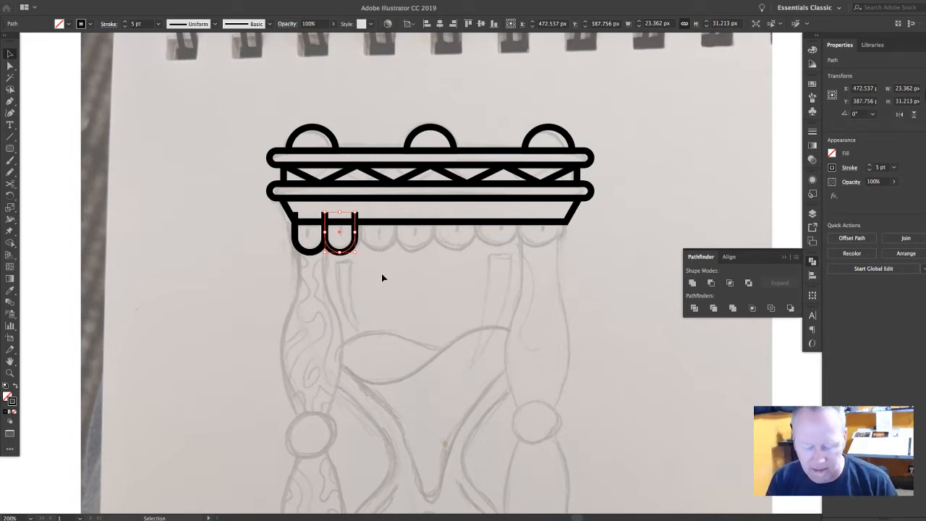
pyautogui.press('super+d')
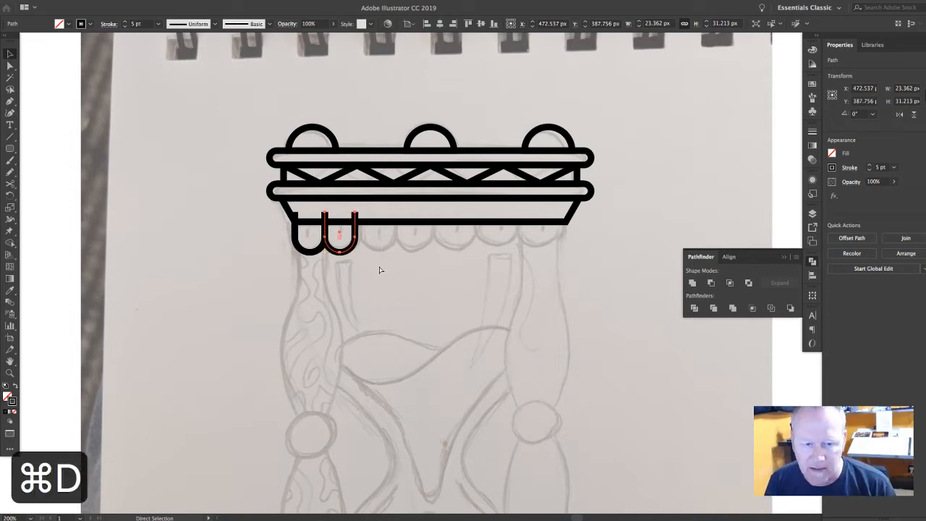
pyautogui.press('super+d')
pyautogui.press('super+d')
pyautogui.click(360, 251)
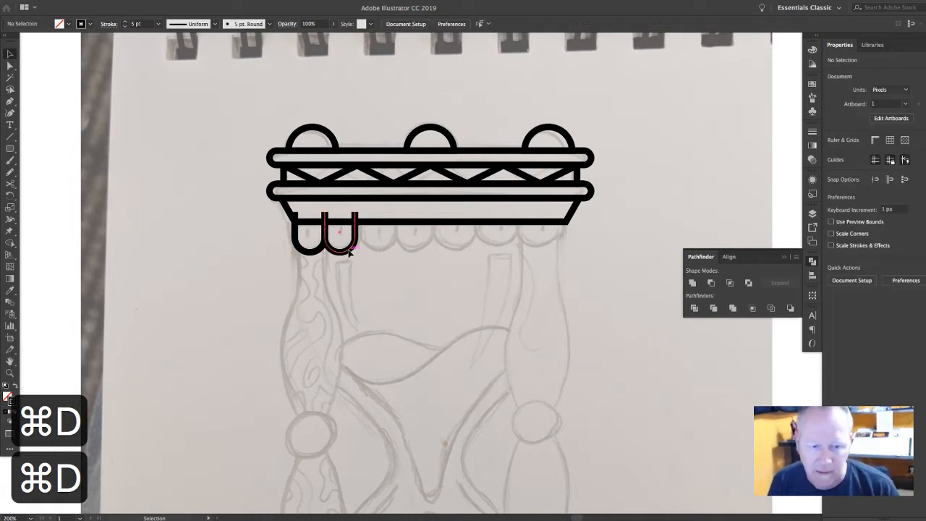
pyautogui.click(350, 251)
pyautogui.press('Delete')
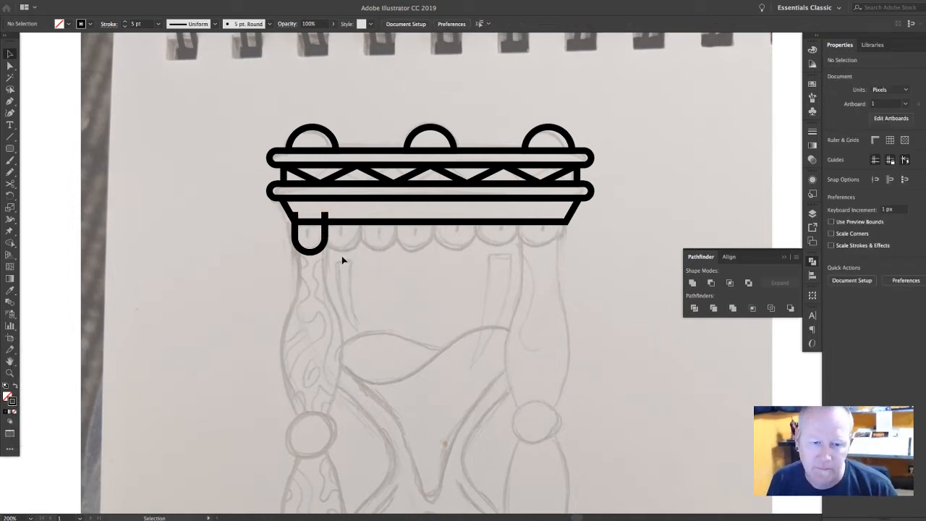
pyautogui.moveTo(311, 253); pyautogui.dragTo(347, 251)
pyautogui.press('super+d')
pyautogui.press('super+d')
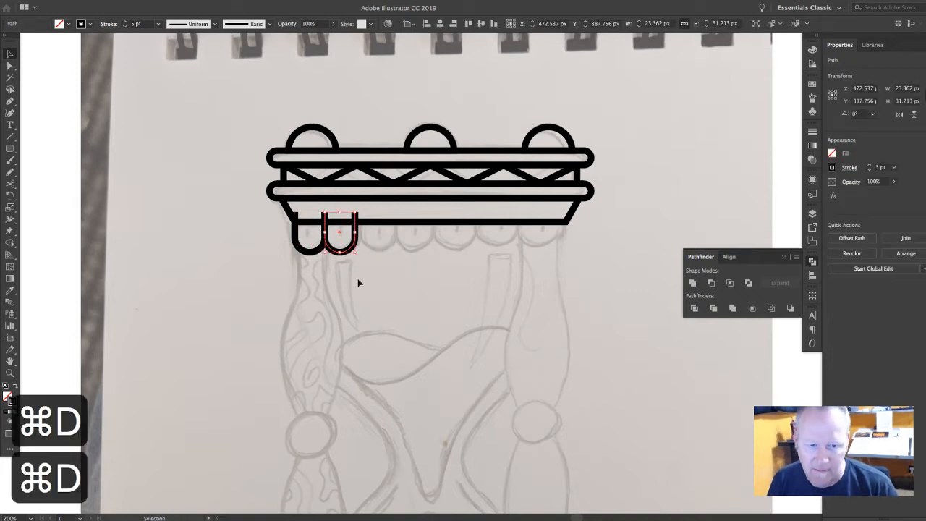
pyautogui.click(357, 279)
pyautogui.click(351, 252)
pyautogui.click(384, 276)
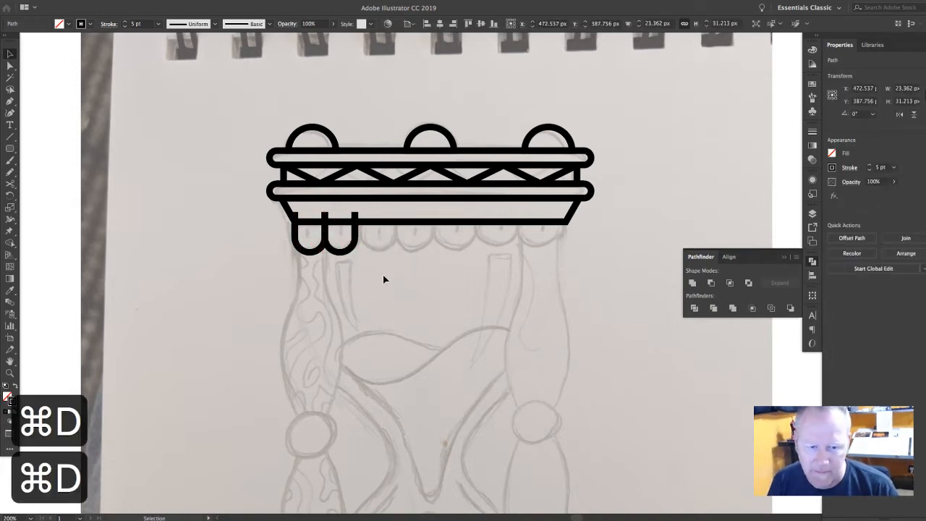
pyautogui.click(333, 254)
pyautogui.press('Delete')
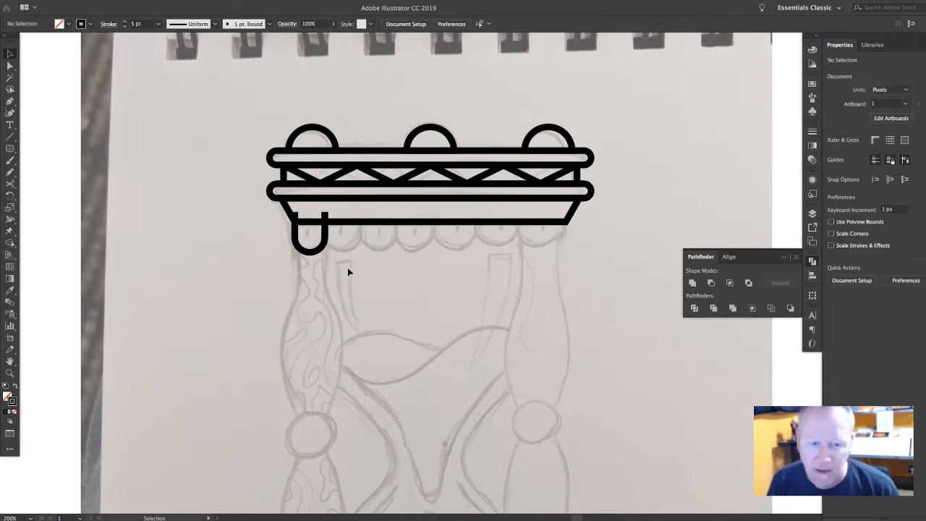
# Step: Duplicate the U shape side by side along the tapered band's lower edge to form a row of nine scallops
pyautogui.click(323, 244)
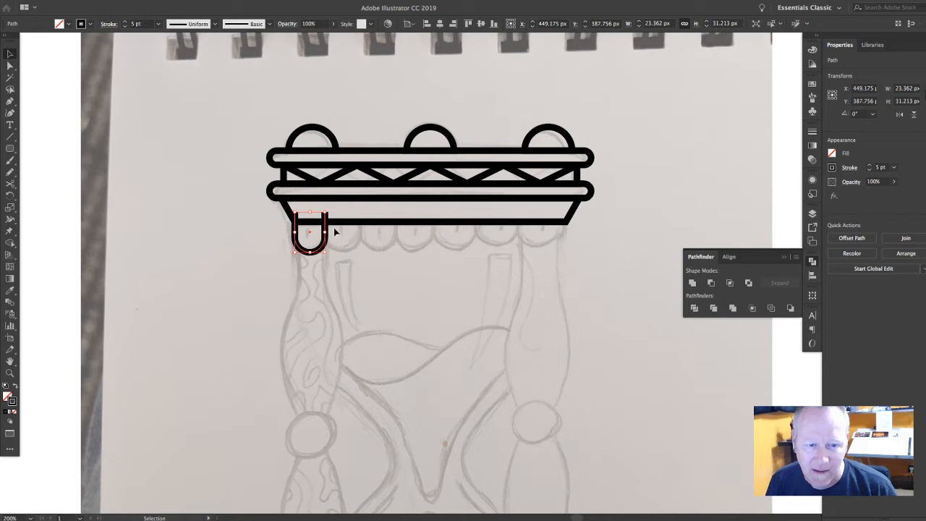
pyautogui.moveTo(327, 226); pyautogui.dragTo(568, 246)
pyautogui.press('super+z')
pyautogui.click(588, 253)
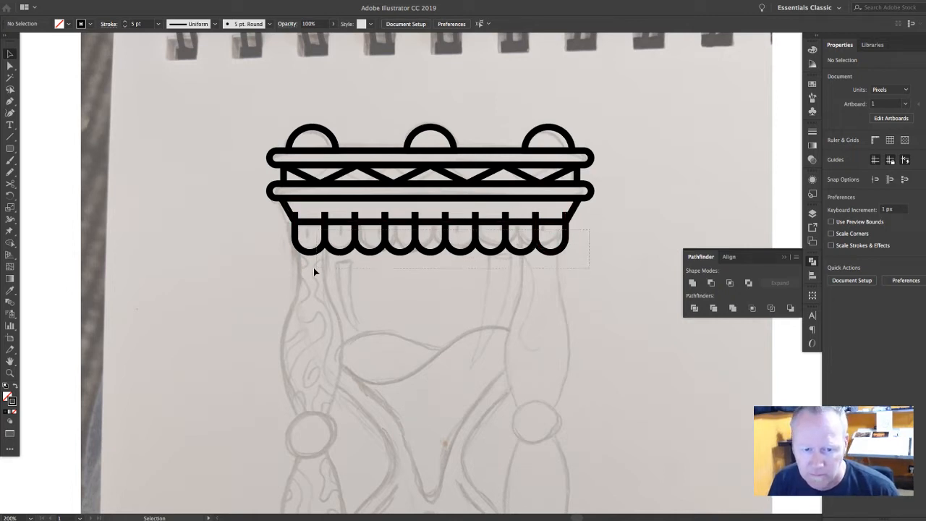
# Step: Trim the scallop ends protruding into the tapered band with Shape Builder, keeping the band itself
pyautogui.moveTo(313, 267); pyautogui.dragTo(310, 267)
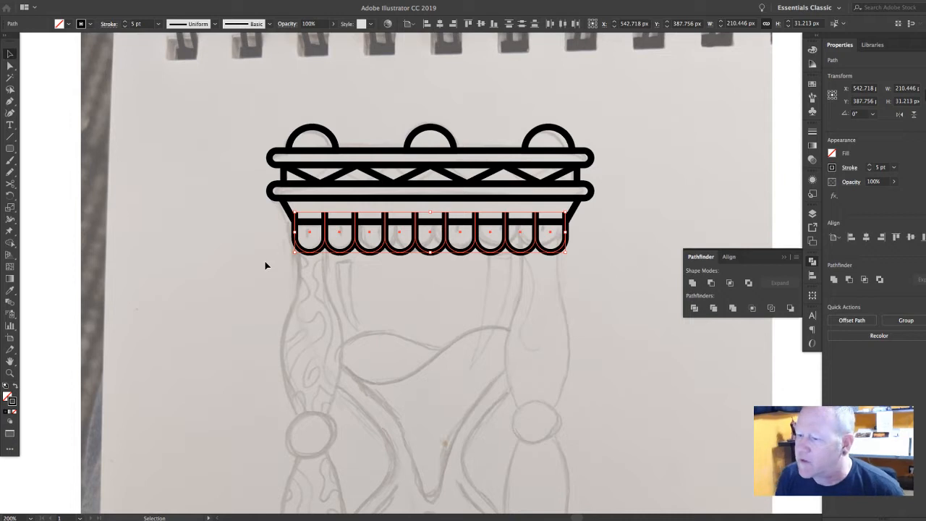
pyautogui.keyDown('shift'); pyautogui.click(575, 215); pyautogui.keyUp('shift')
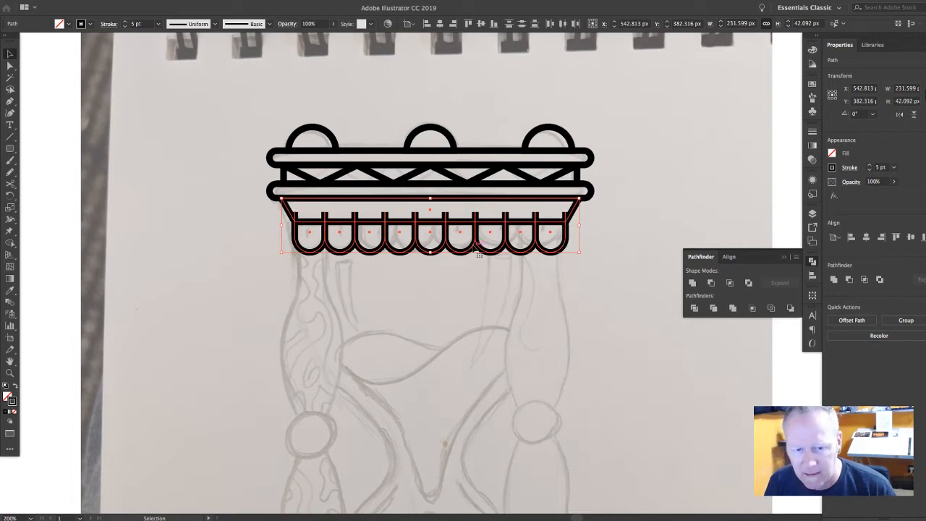
pyautogui.hotkey('shift', 'm')
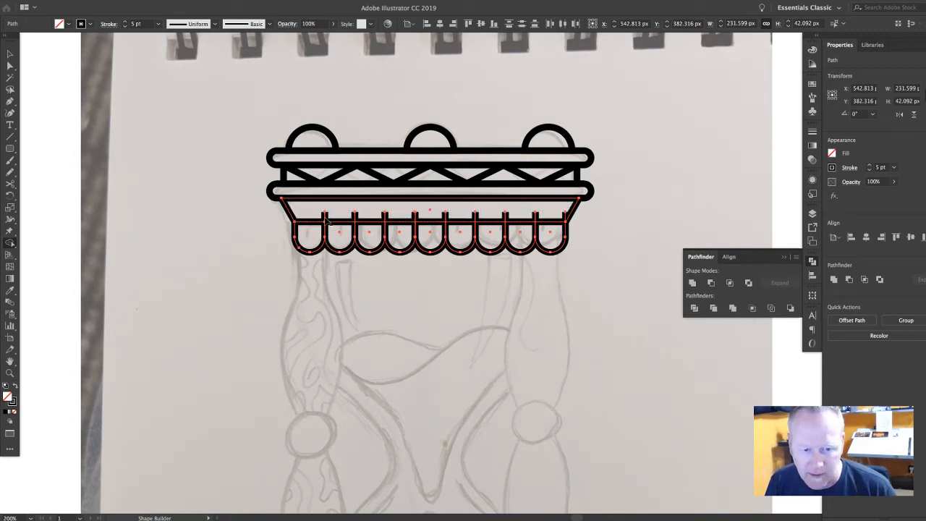
pyautogui.keyDown('alt'); pyautogui.click(367, 217); pyautogui.keyUp('alt')
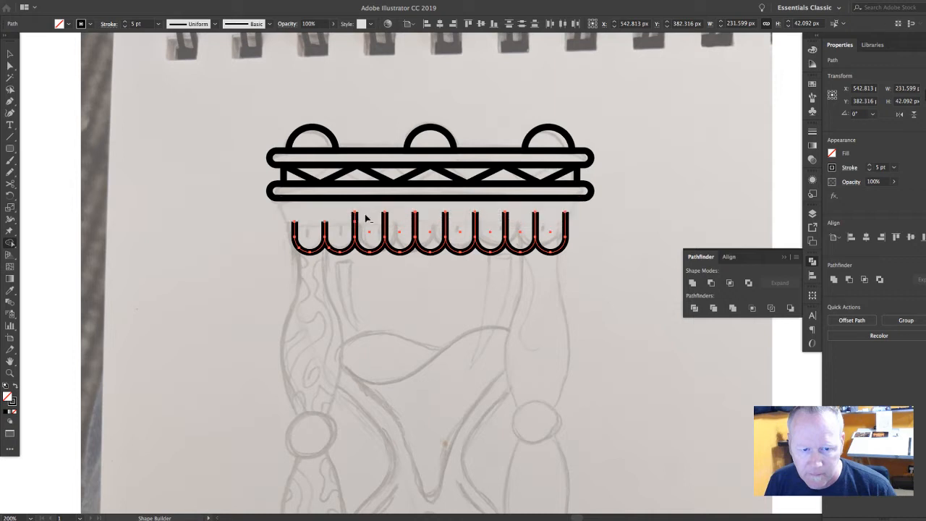
pyautogui.press('super+z')
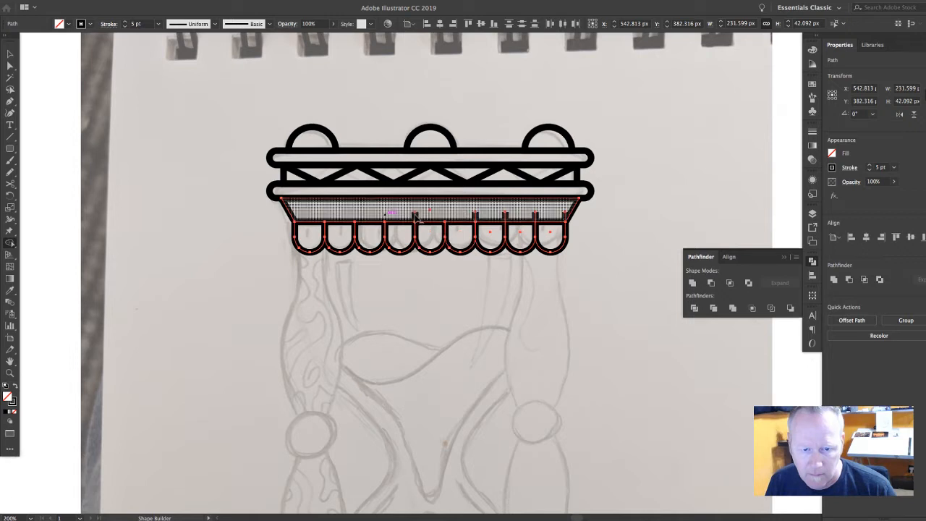
pyautogui.keyDown('alt'); pyautogui.click(542, 219); pyautogui.keyUp('alt')
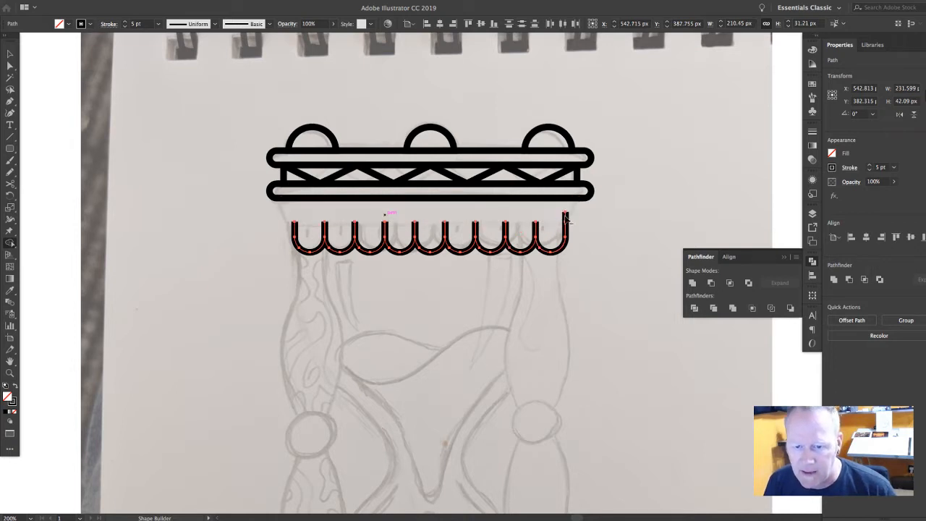
pyautogui.press('super+z')
pyautogui.click(564, 217)
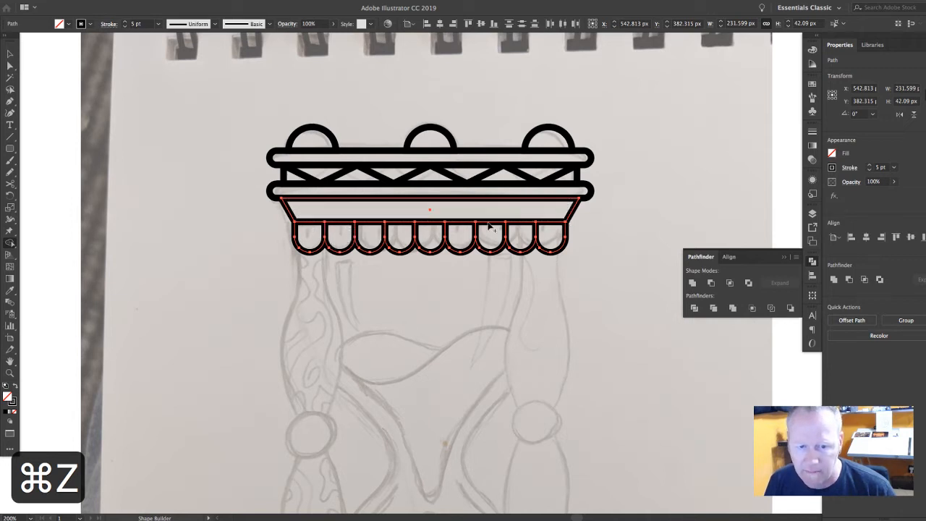
pyautogui.press('v')
pyautogui.click(599, 254)
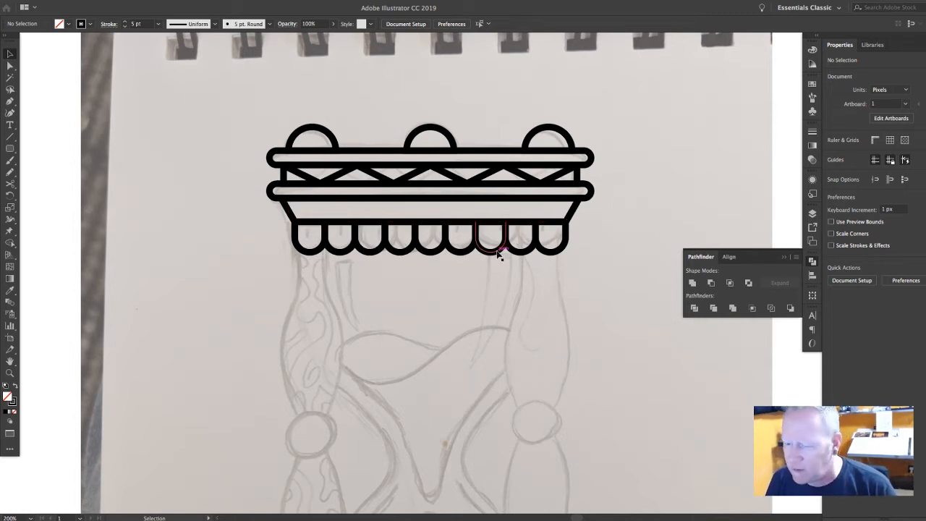
# Step: Draw a vertical line about 9.6 px long down from the tapered band's lower edge, centred inside the first scallop
pyautogui.press('\\')
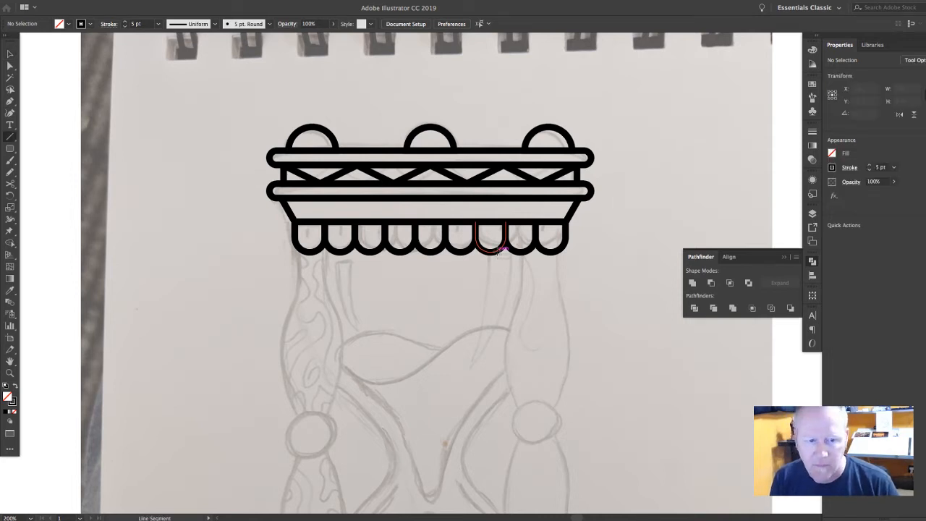
pyautogui.moveTo(579, 204); pyautogui.dragTo(579, 282)
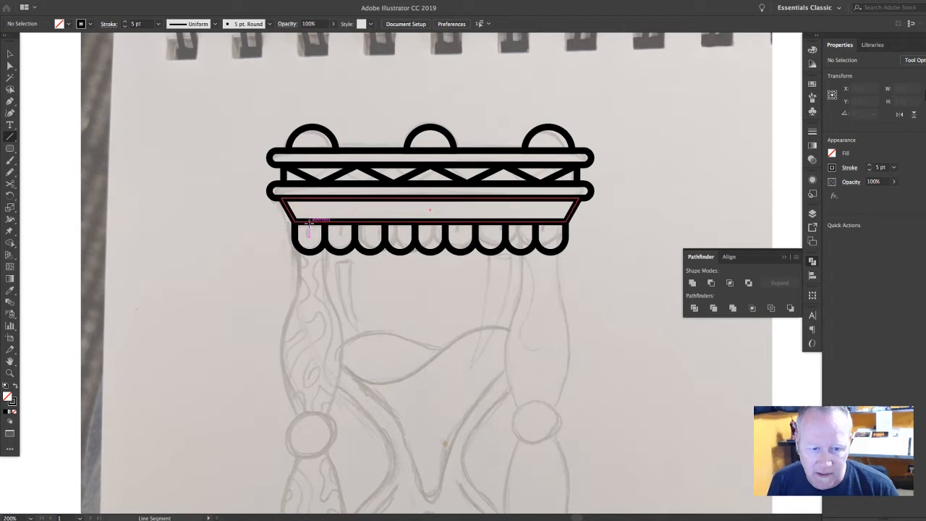
pyautogui.moveTo(309, 221); pyautogui.dragTo(309, 235)
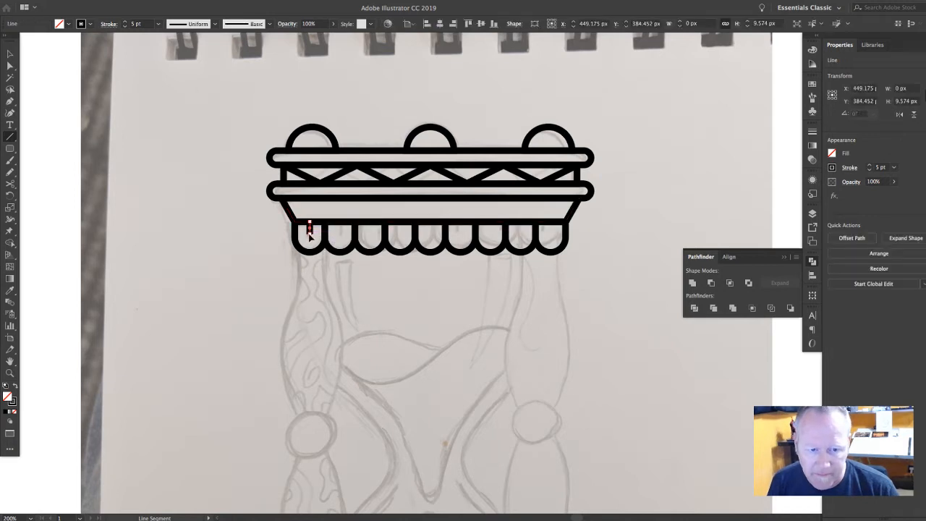
# Step: Give the short centre line in the first scallop a round stroke cap
pyautogui.click(813, 130)
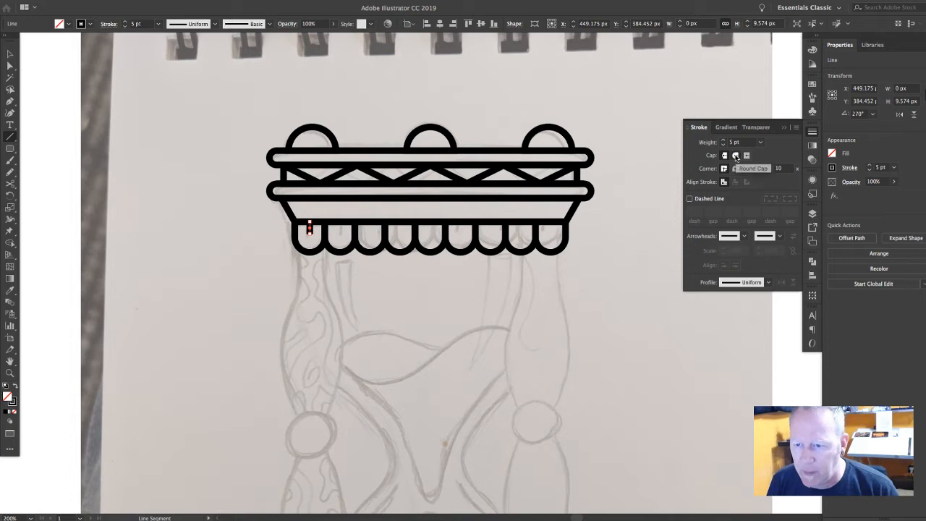
pyautogui.click(813, 133)
pyautogui.click(812, 132)
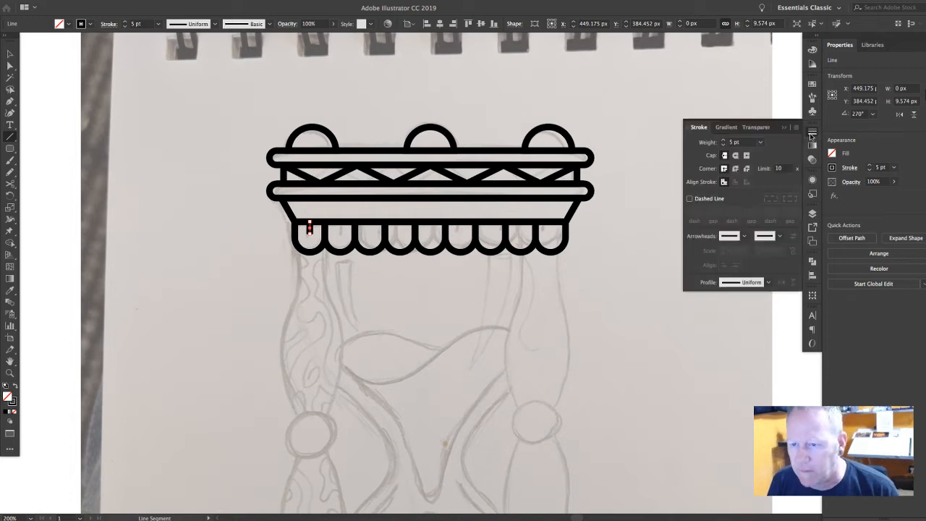
pyautogui.click(735, 155)
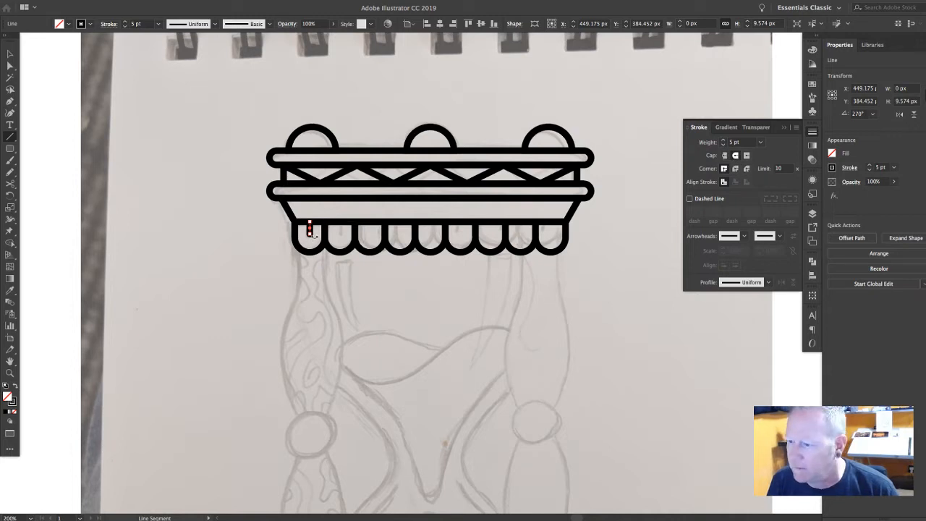
pyautogui.click(7, 54)
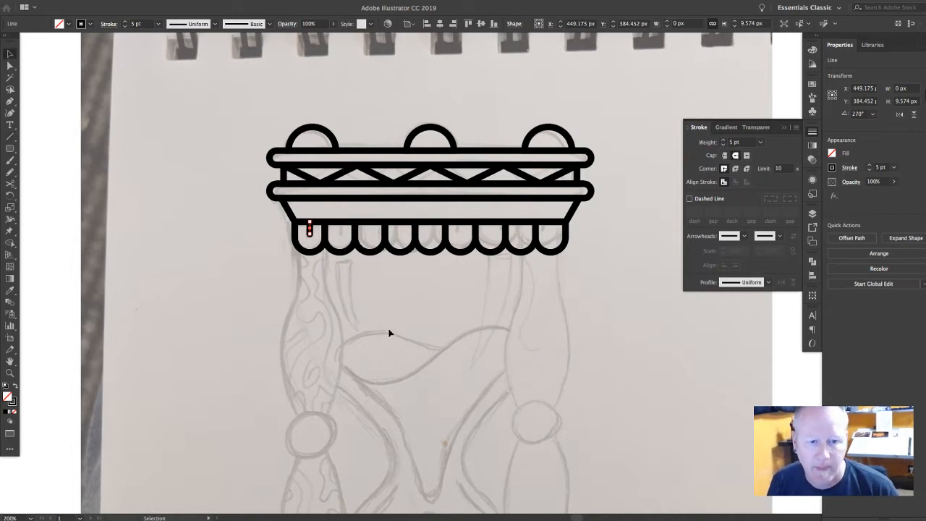
pyautogui.click(390, 333)
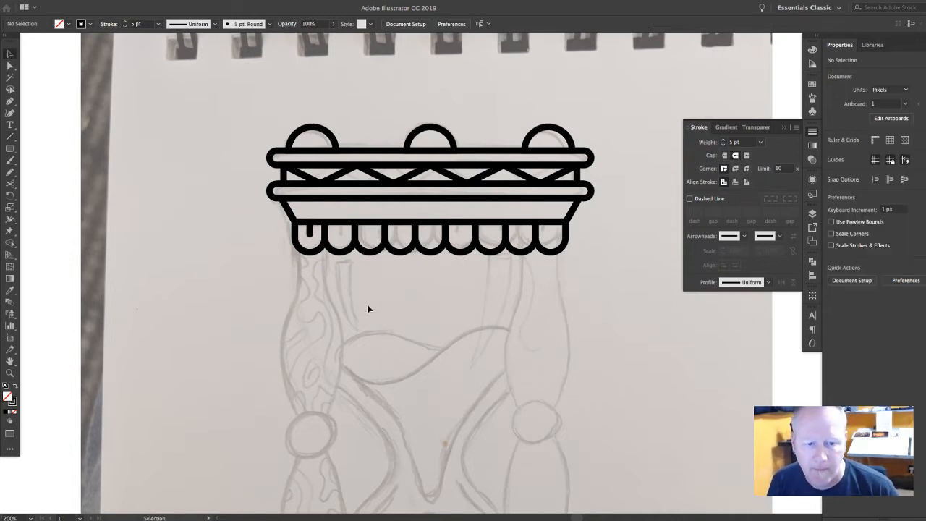
# Step: Copy the short round-capped line into the middle of the second scallop and try to repeat that copy along the row
pyautogui.click(309, 230)
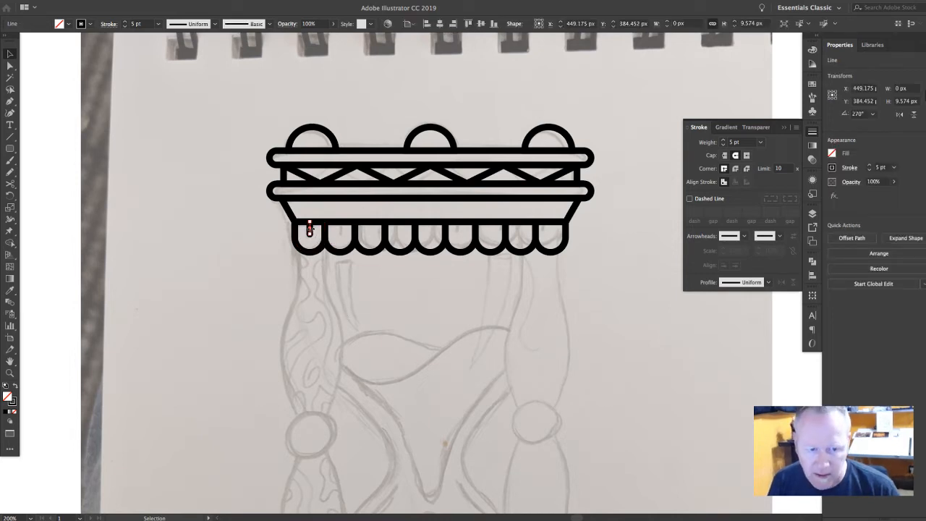
pyautogui.press('super+equal')
pyautogui.press('super+equal')
pyautogui.press('super+equal')
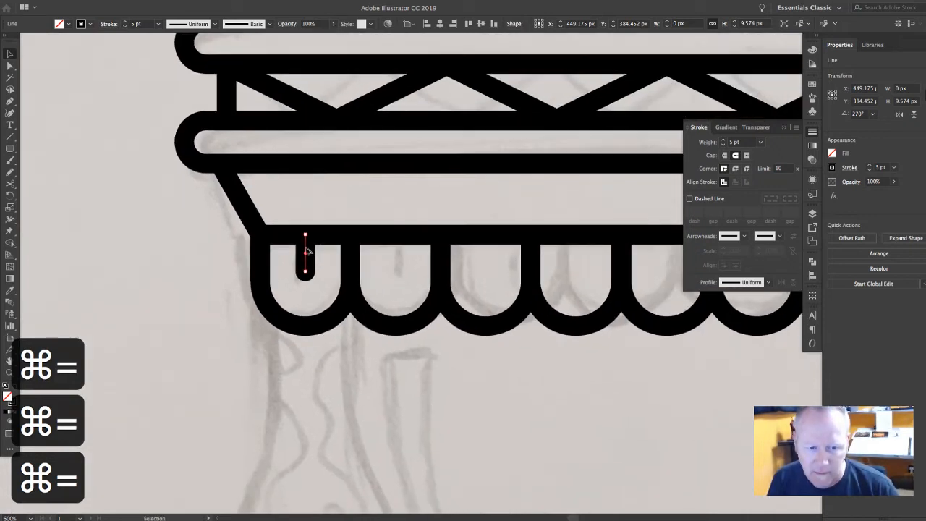
pyautogui.moveTo(306, 252); pyautogui.dragTo(396, 252)
pyautogui.press('super+d')
pyautogui.press('super+d')
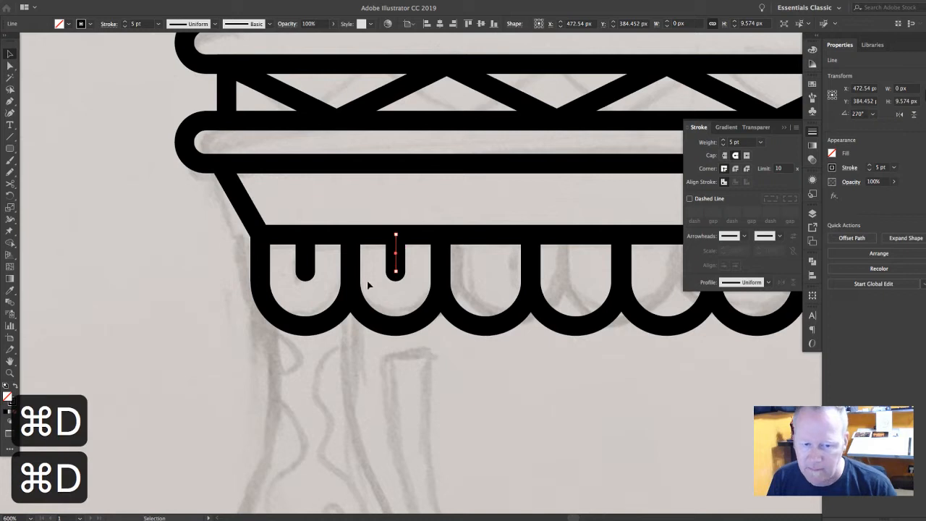
pyautogui.click(470, 372)
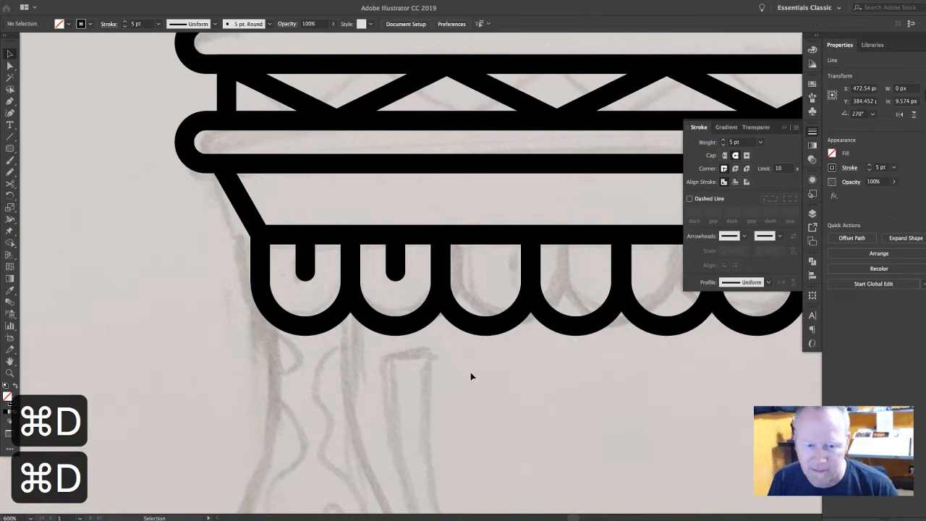
pyautogui.click(186, 8)
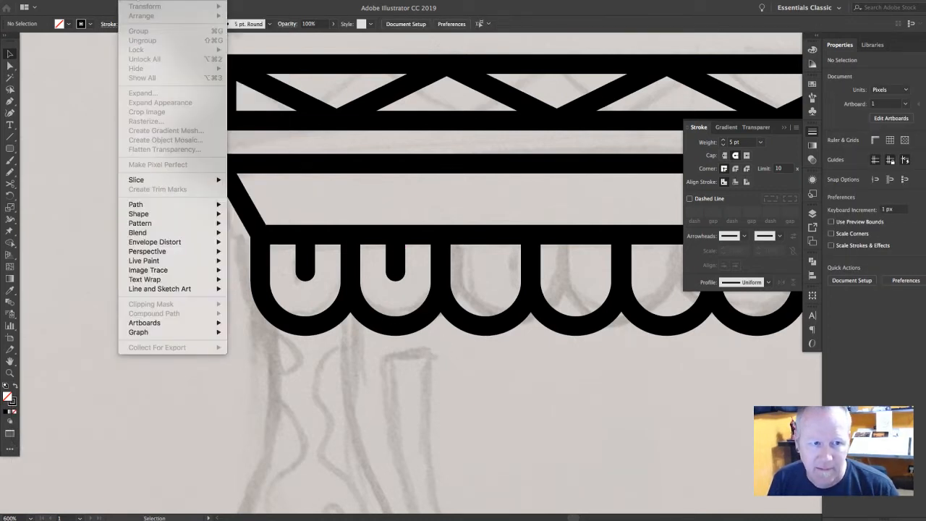
pyautogui.click(84, 159)
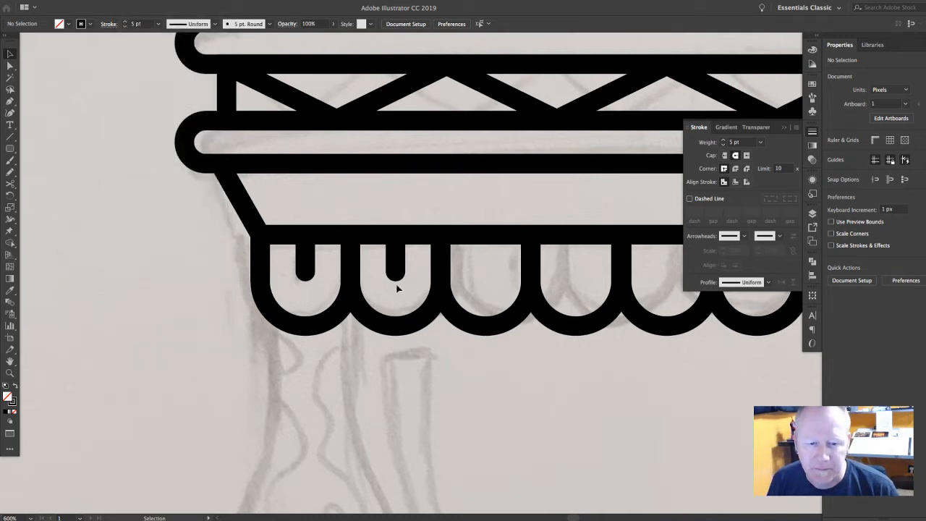
# Step: Duplicate the centre line into each remaining scallop along the band, centred in each, so all nine have one
pyautogui.moveTo(396, 269); pyautogui.dragTo(577, 252)
pyautogui.hscroll(10, 382, 280)
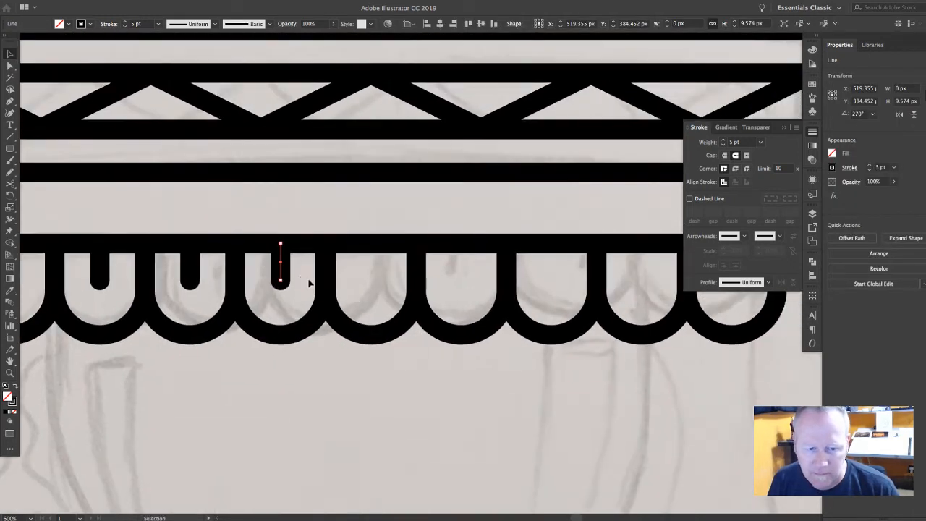
pyautogui.moveTo(285, 262); pyautogui.dragTo(551, 259)
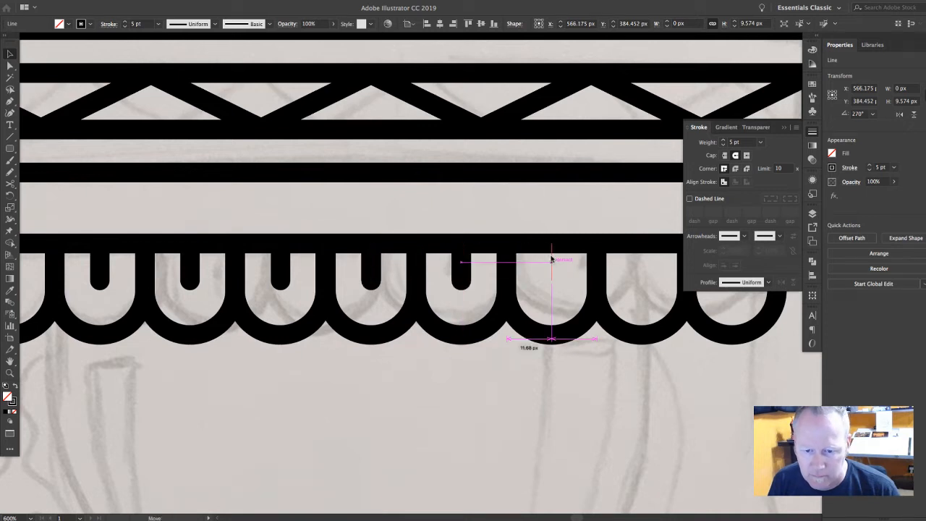
pyautogui.hscroll(2, 478, 278)
pyautogui.moveTo(479, 278); pyautogui.dragTo(448, 258)
pyautogui.click(538, 272)
pyautogui.press('super+minus')
pyautogui.press('super+minus')
pyautogui.press('super+minus')
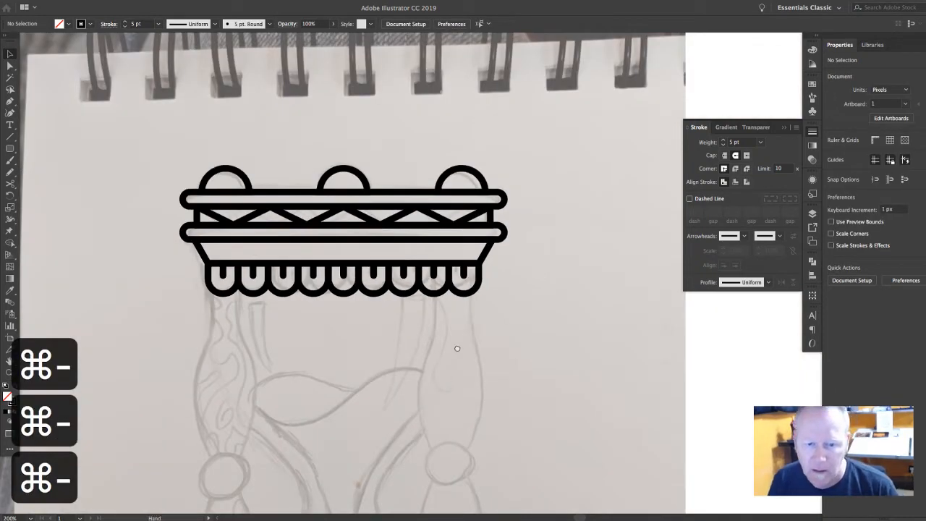
# Step: Group all outlines of the hourglass top: knobs, rim bars, zigzag band, tapered band and scallops with their lines
pyautogui.scroll(-3, 474, 343)
pyautogui.hscroll(-3, 474, 343)
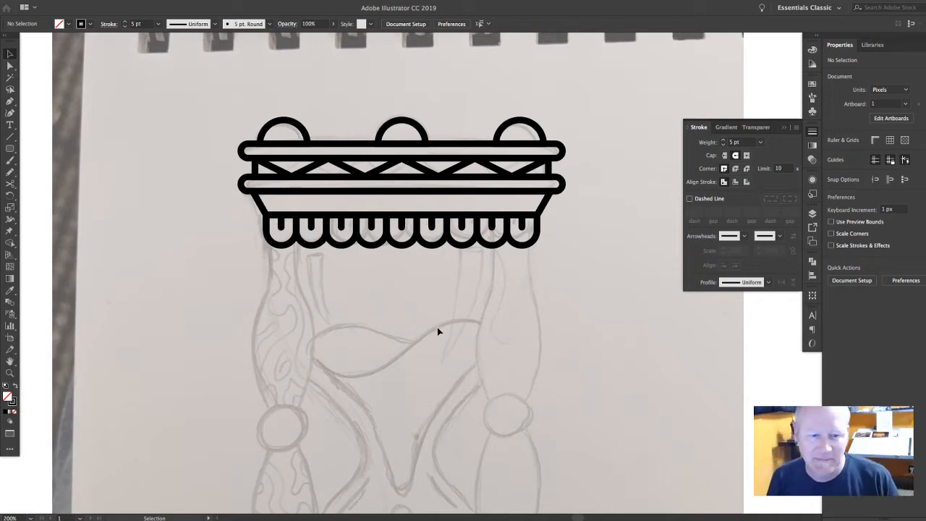
pyautogui.scroll(-5, 438, 329)
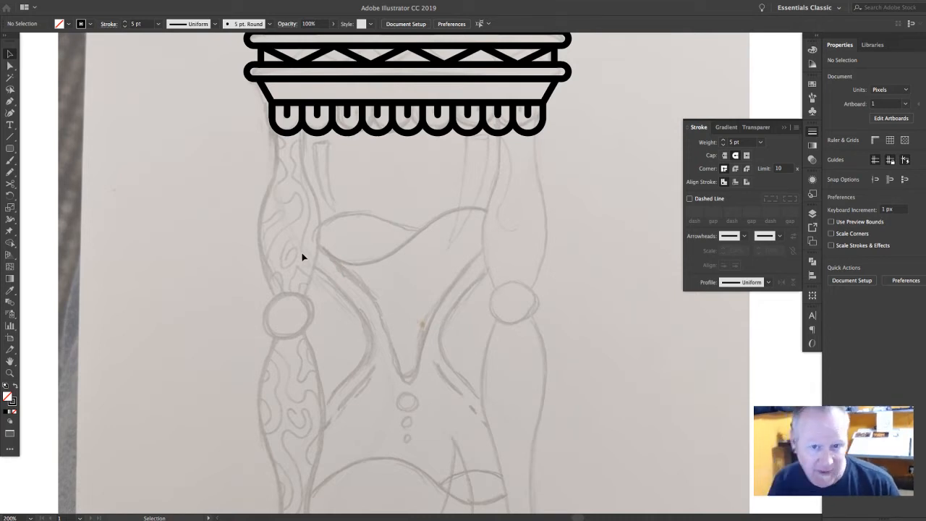
pyautogui.scroll(2, 363, 269)
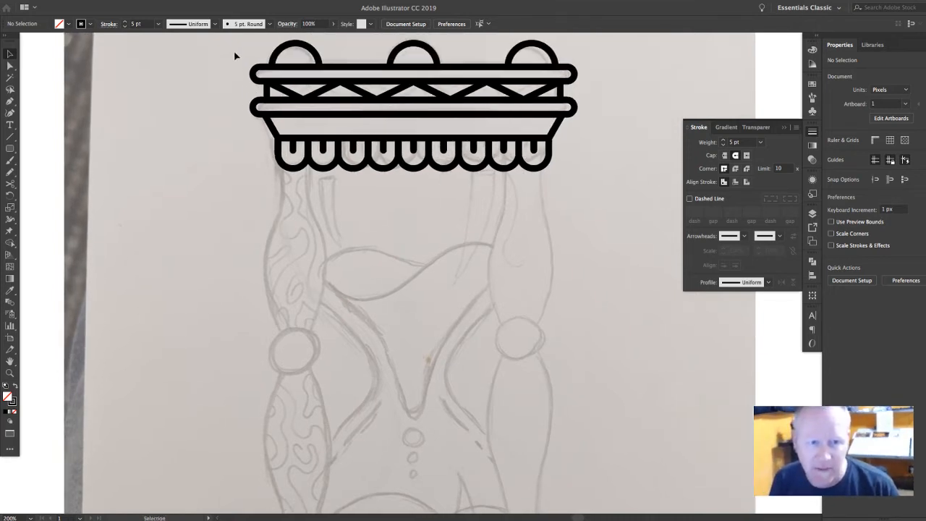
pyautogui.moveTo(454, 130); pyautogui.dragTo(645, 222)
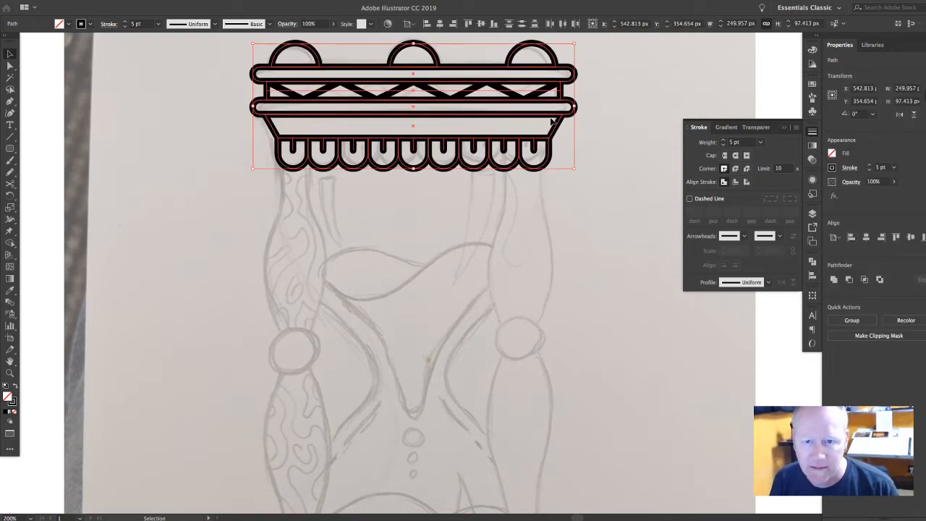
pyautogui.press('super+g')
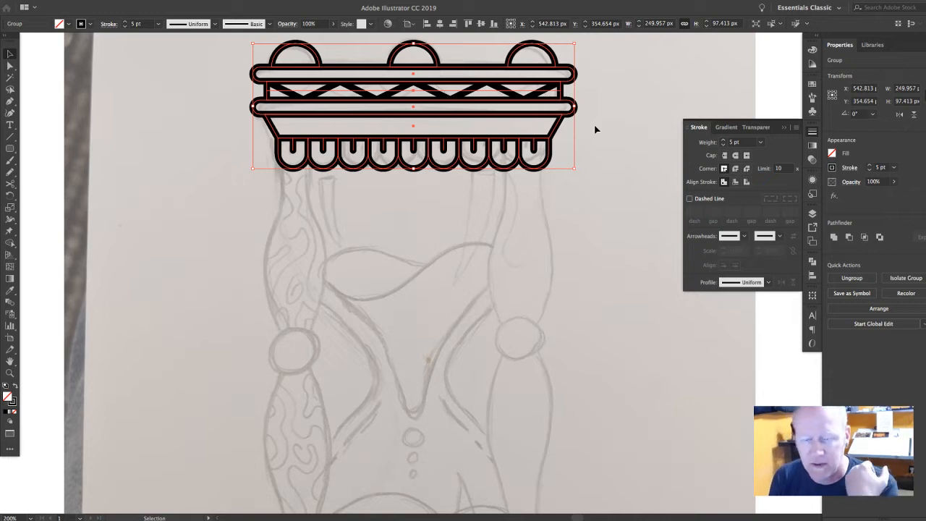
# Step: Copy the grouped top and paste a duplicate exactly in place, deleting the offset paste and using Paste in Front, then Paste in Back
pyautogui.press('super+c')
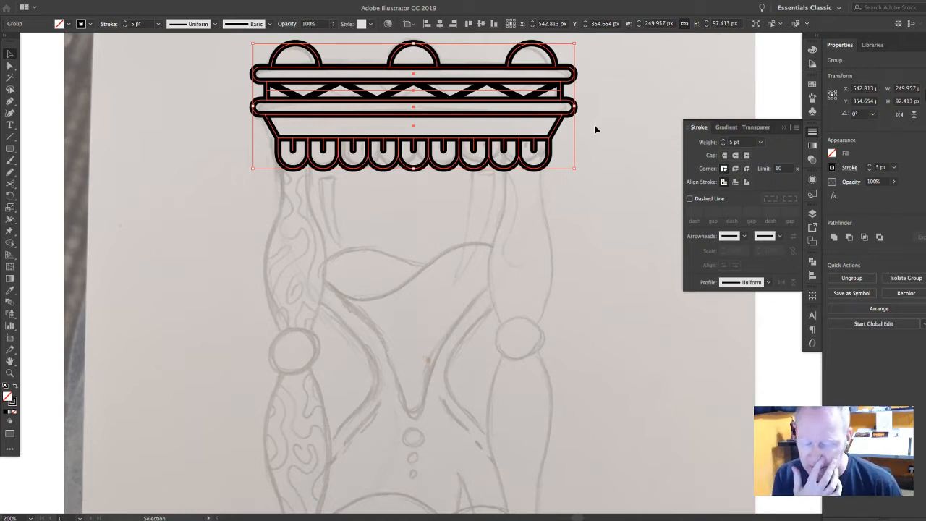
pyautogui.press('super+v')
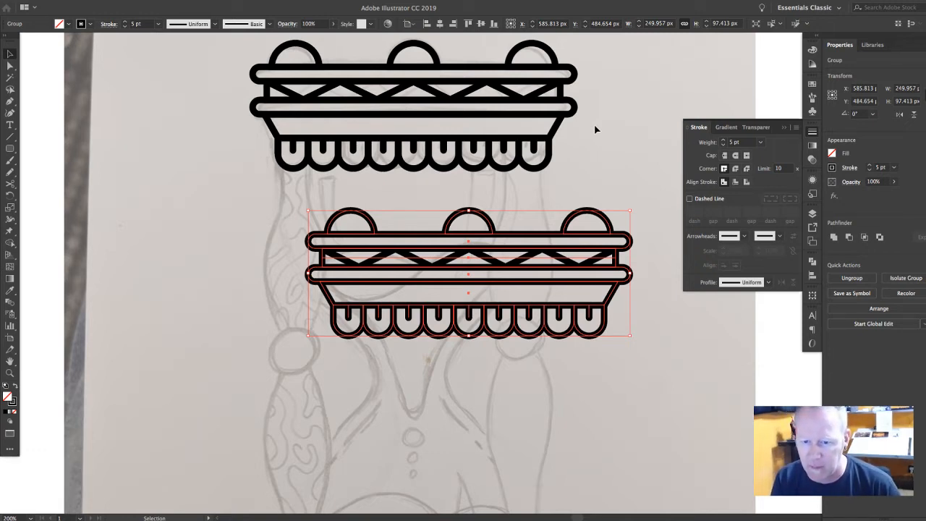
pyautogui.press('BackSpace')
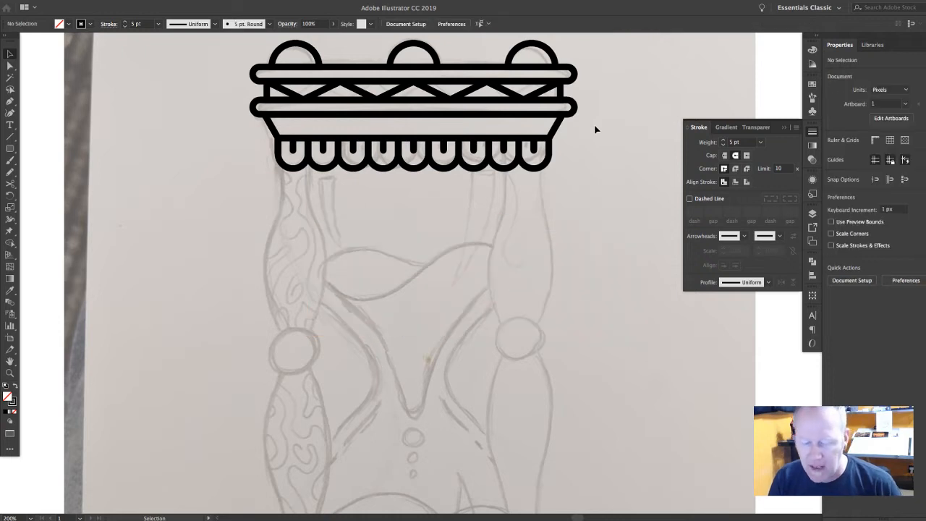
pyautogui.press('super+f')
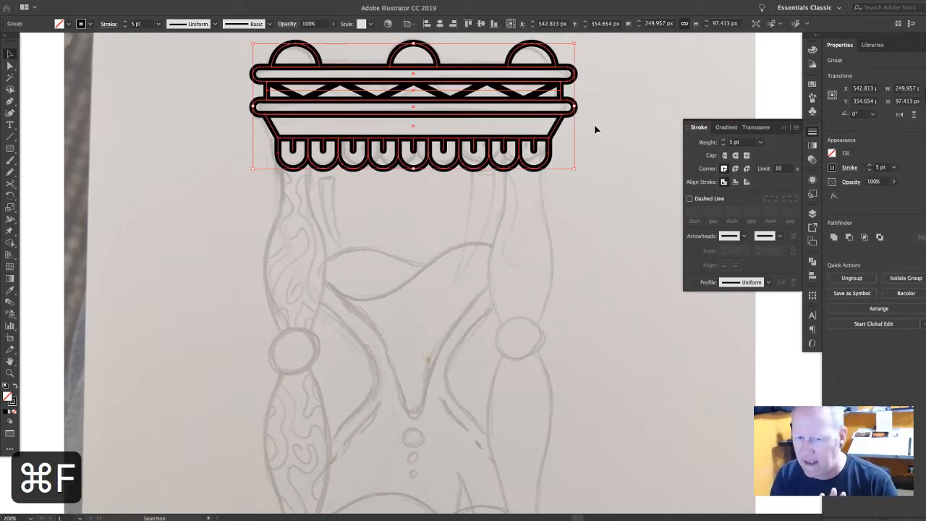
pyautogui.click(594, 125)
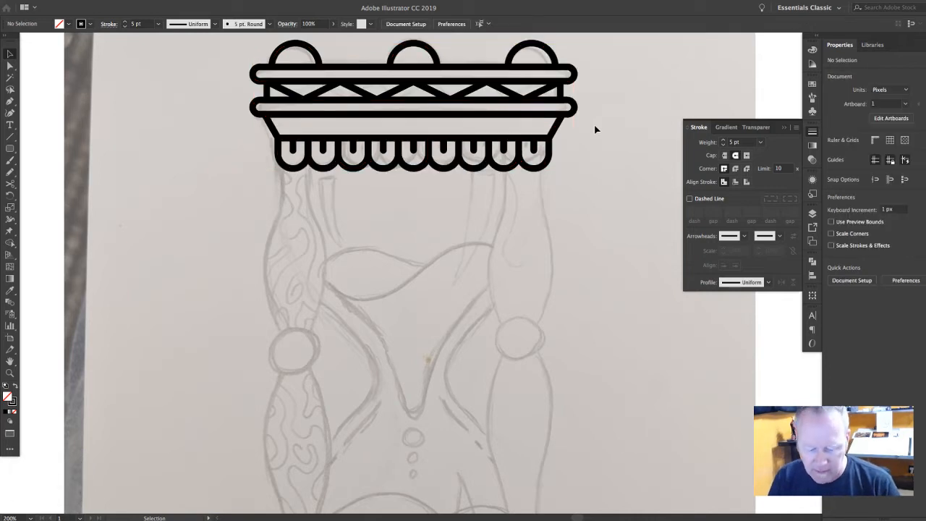
pyautogui.press('super+b')
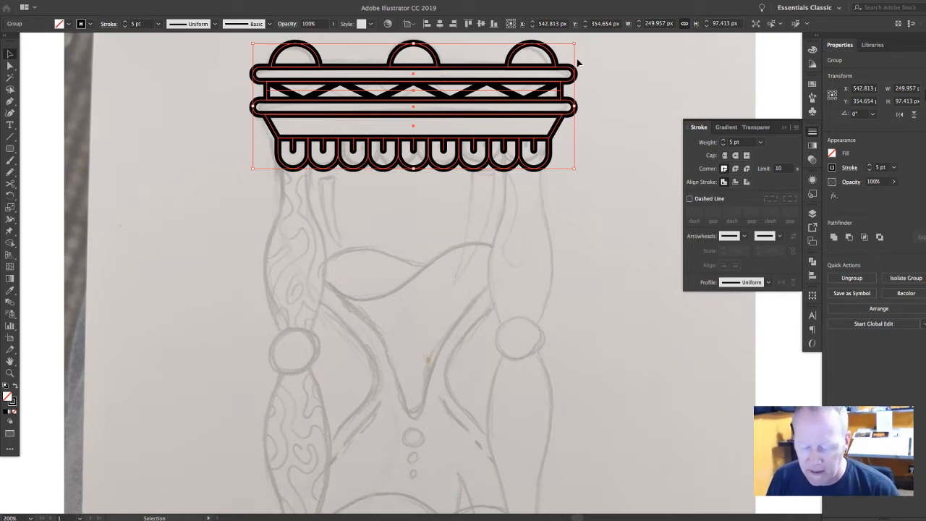
# Step: Rotate the pasted copy of the top 180° and move it straight down onto the sketched base of the hourglass
pyautogui.press('super+minus')
pyautogui.press('super+minus')
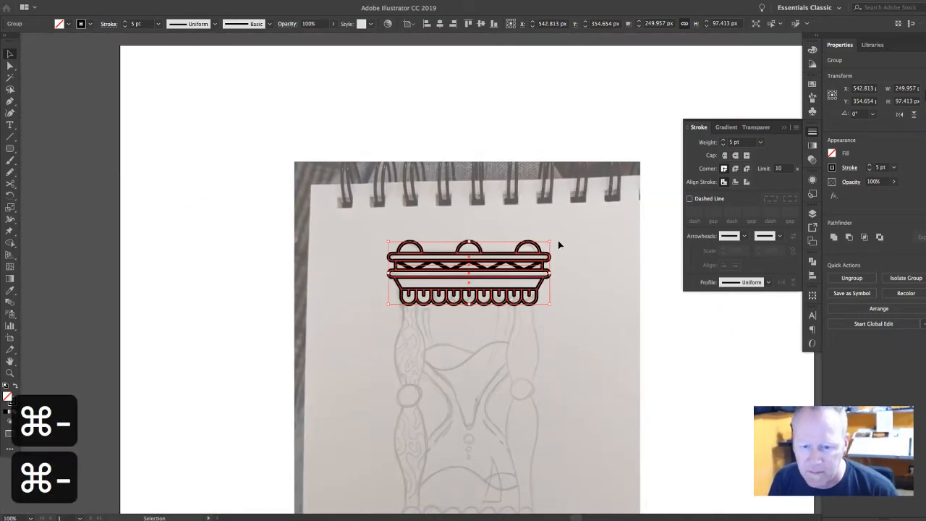
pyautogui.moveTo(555, 242); pyautogui.dragTo(352, 278)
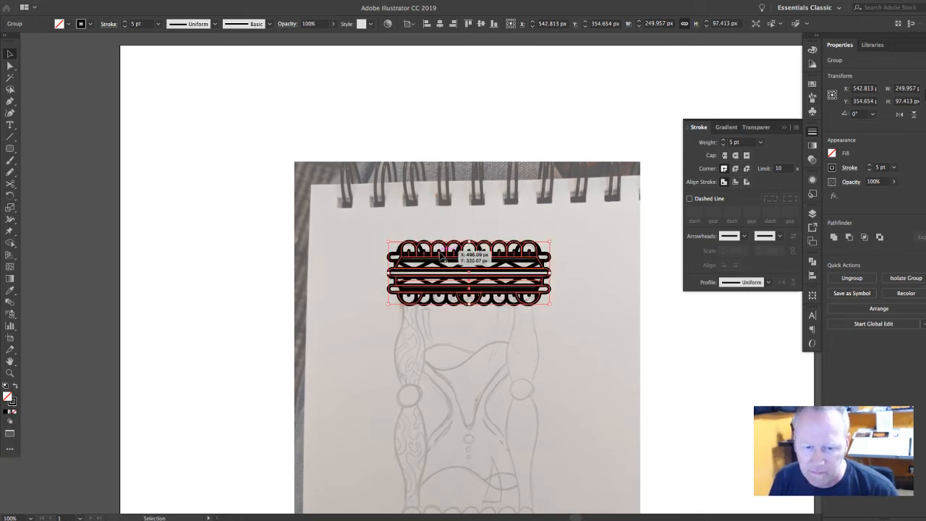
pyautogui.scroll(-5, 441, 255)
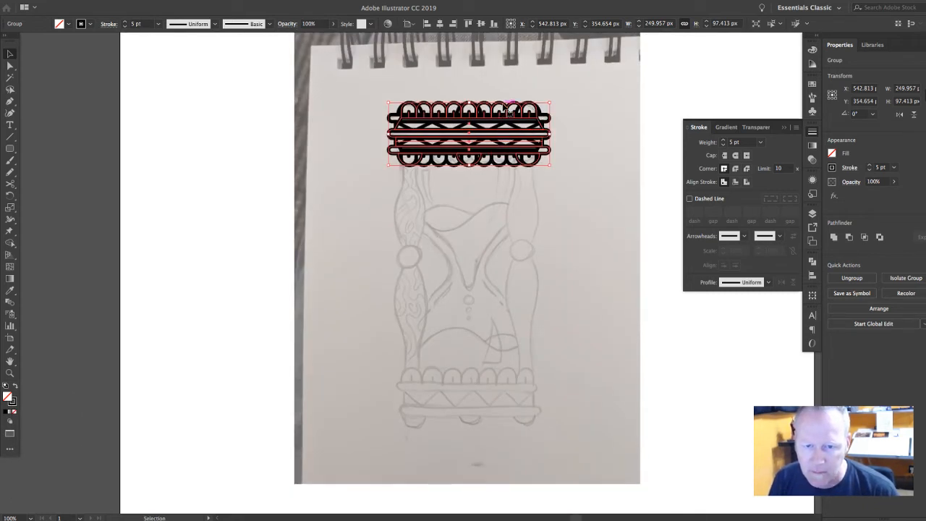
pyautogui.moveTo(509, 109); pyautogui.dragTo(510, 368)
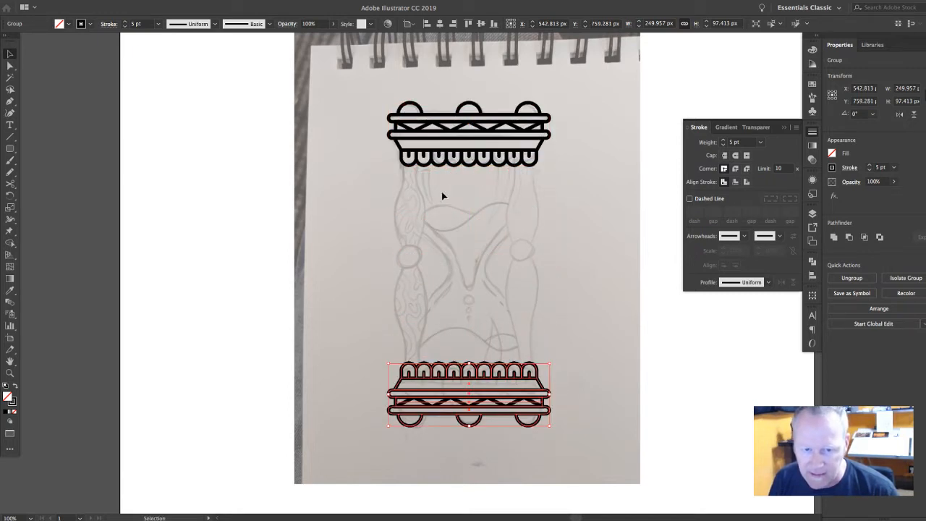
pyautogui.click(557, 225)
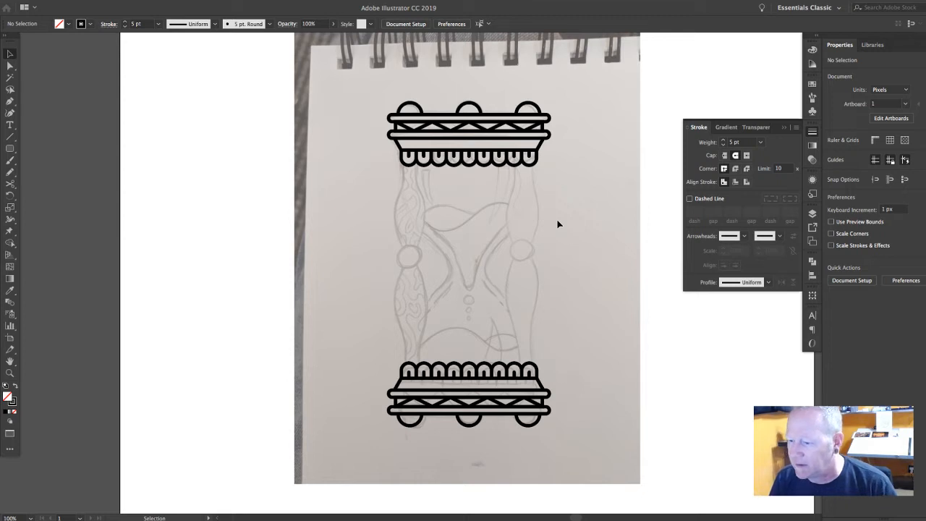
pyautogui.press('Tab')
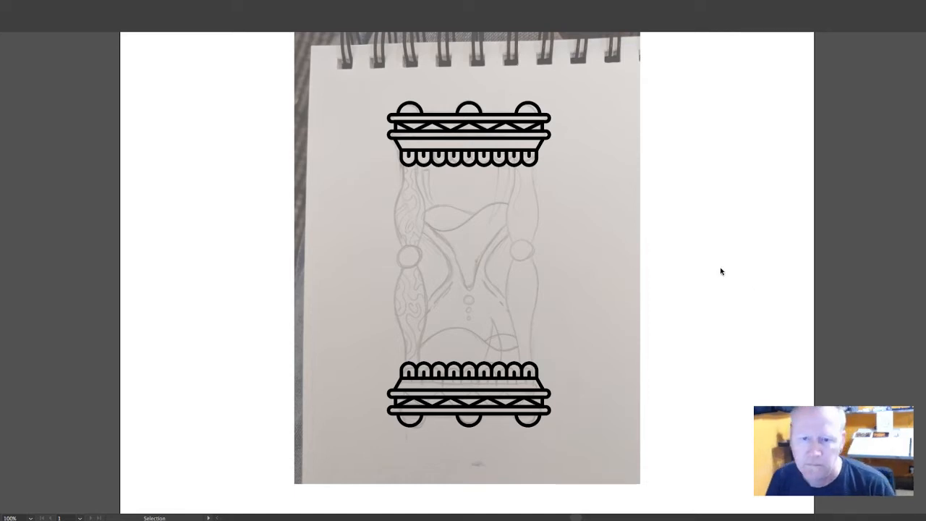
pyautogui.press('Tab')
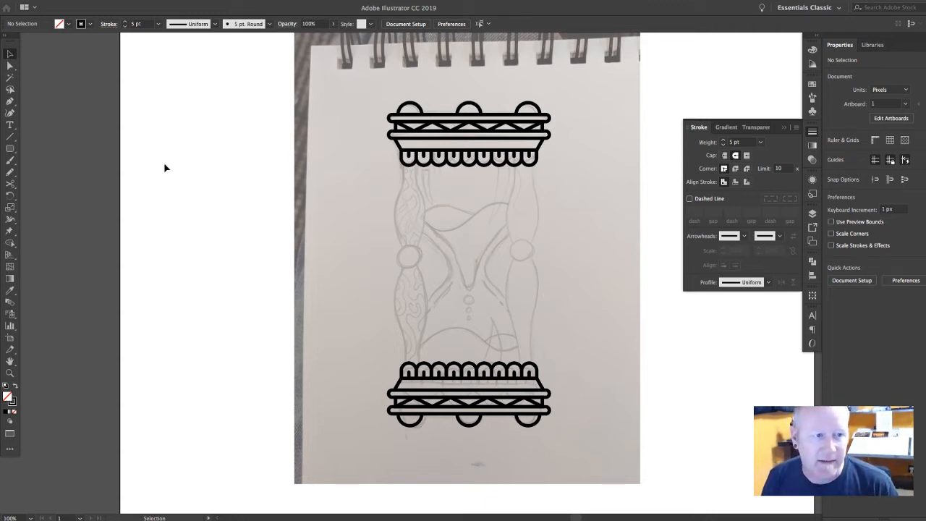
# Step: Draw a circle about 41 px wide over the sketched ball of the left post with the Ellipse tool
pyautogui.click(10, 149)
pyautogui.moveTo(10, 151); pyautogui.dragTo(61, 173)
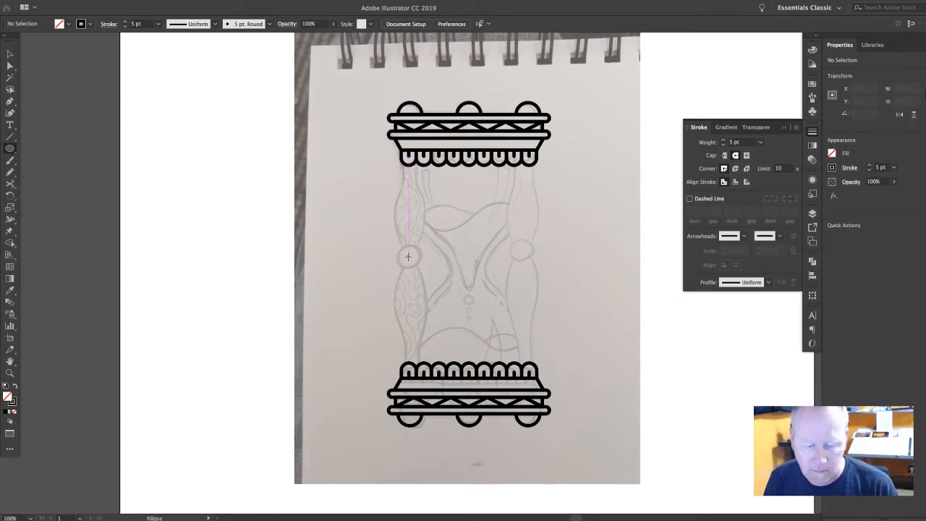
pyautogui.moveTo(409, 256); pyautogui.dragTo(423, 270)
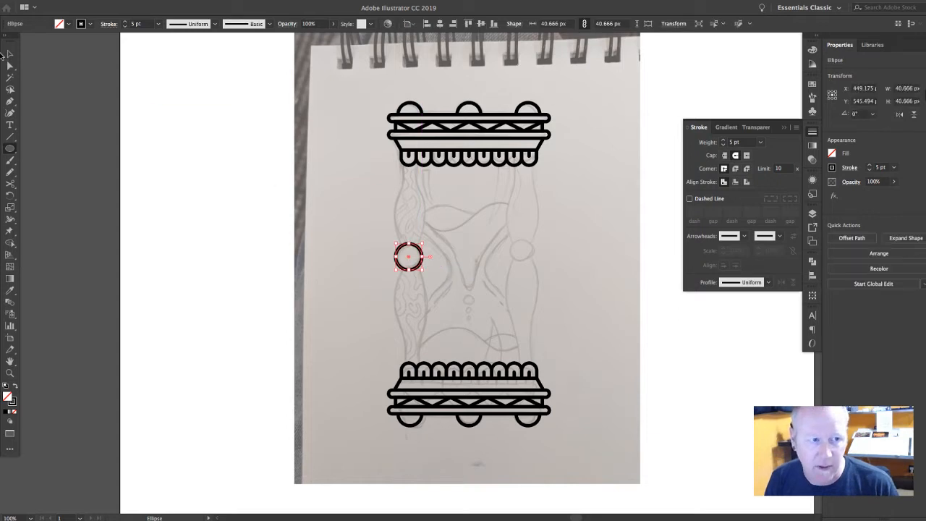
pyautogui.click(10, 54)
pyautogui.click(283, 266)
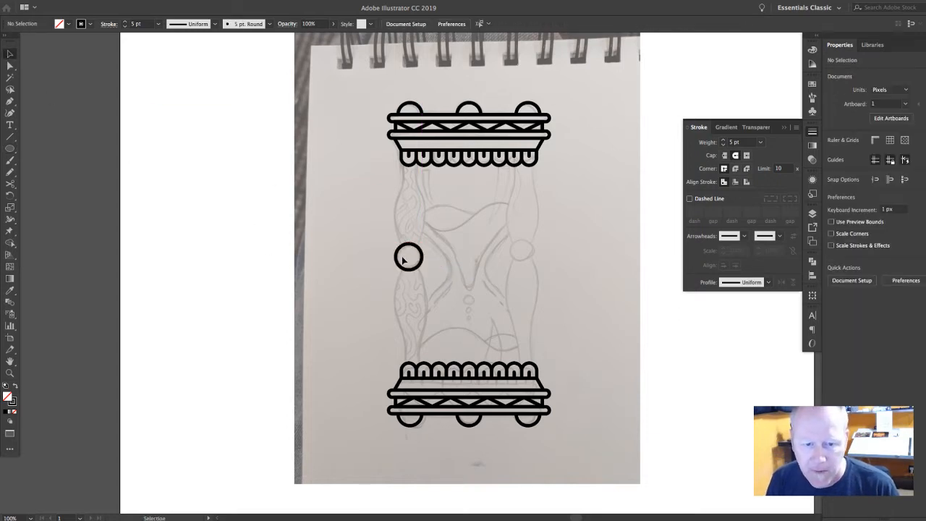
# Step: Trace the outer edge of the upper left post with the Pen tool, from the first scallop down to the circle
pyautogui.click(10, 101)
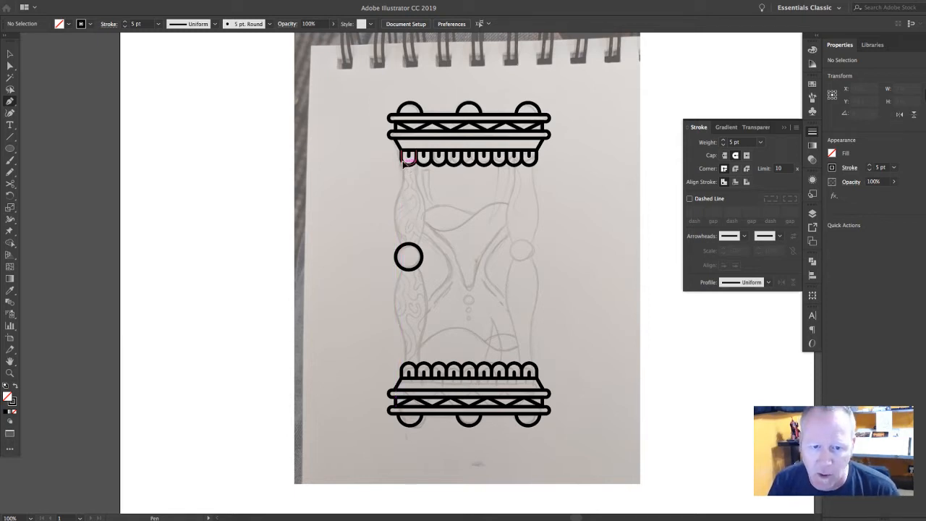
pyautogui.click(404, 162)
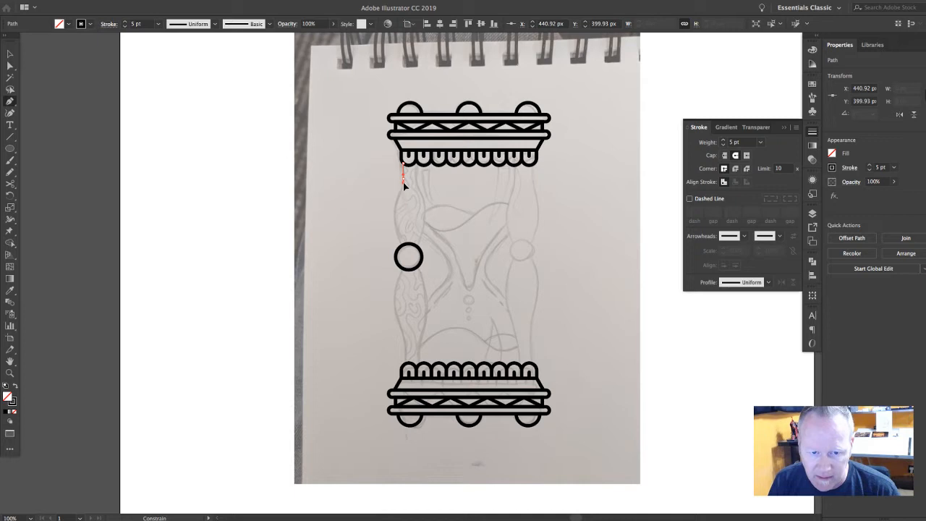
pyautogui.click(405, 186)
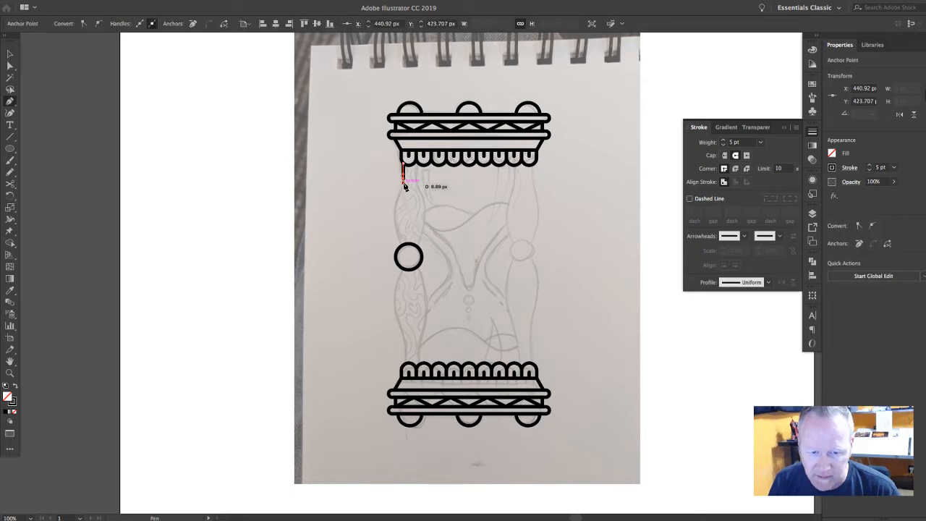
pyautogui.click(394, 229)
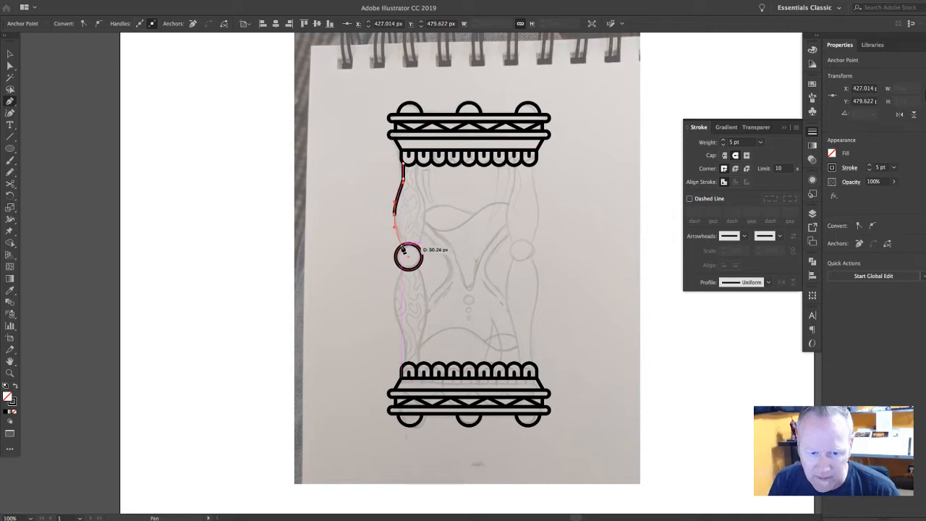
pyautogui.click(402, 247)
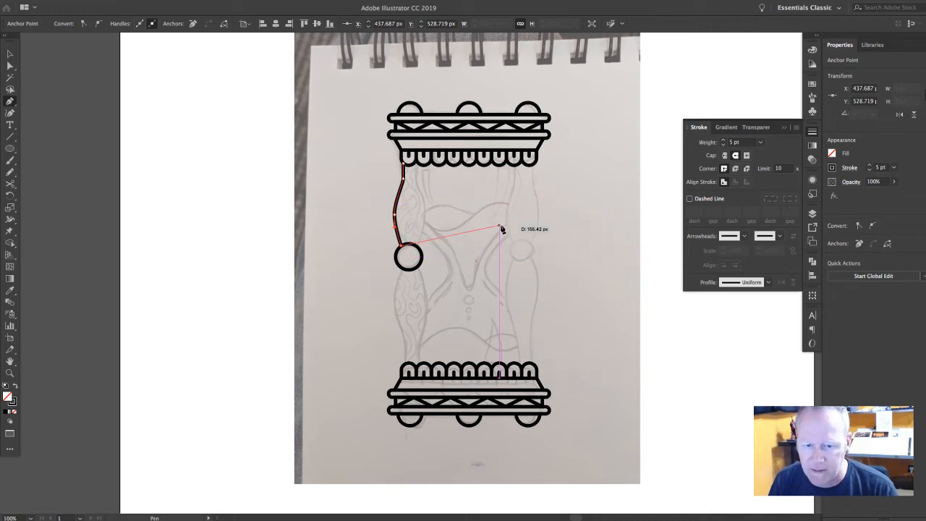
pyautogui.press('Escape')
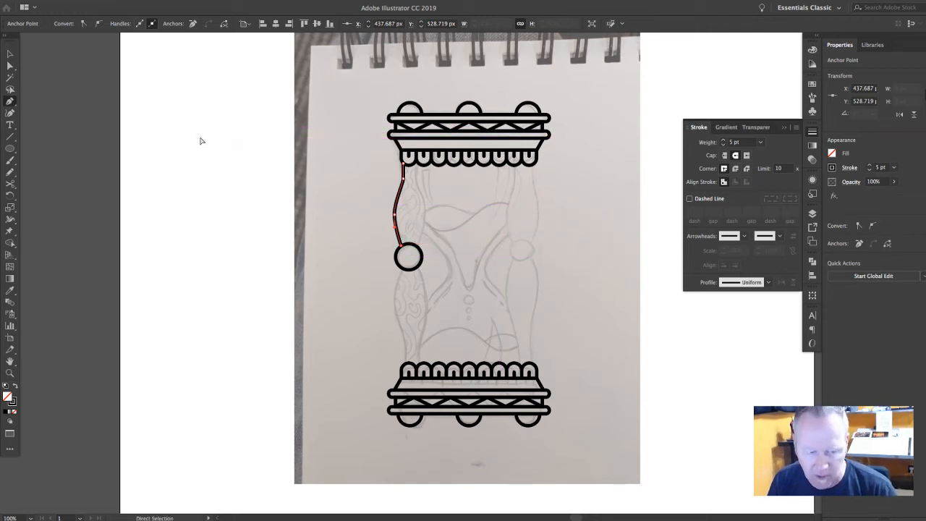
pyautogui.keyDown('ctrl'); pyautogui.click(268, 159); pyautogui.keyUp('ctrl')
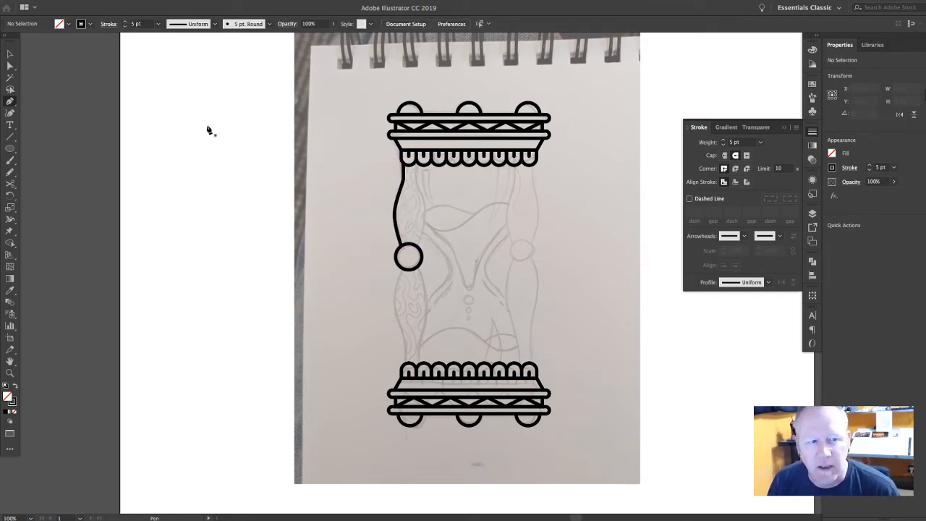
pyautogui.press('a')
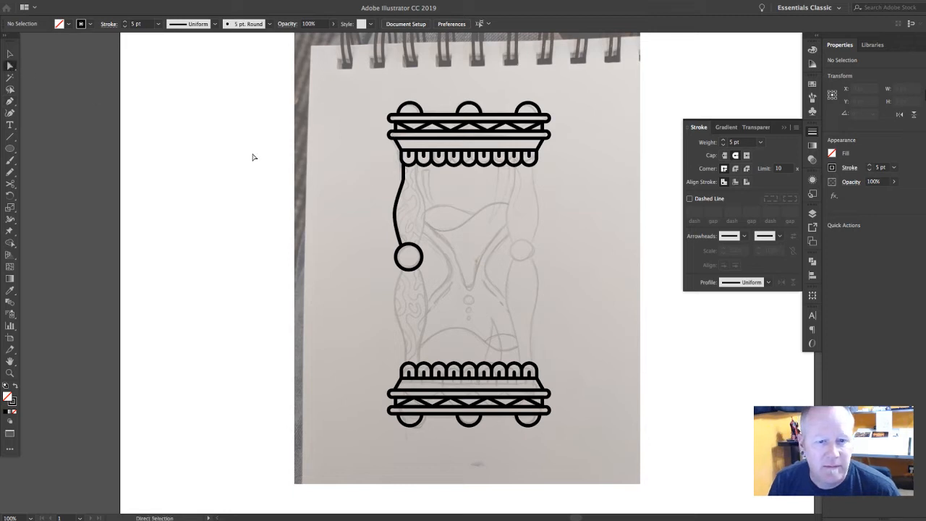
pyautogui.click(403, 180)
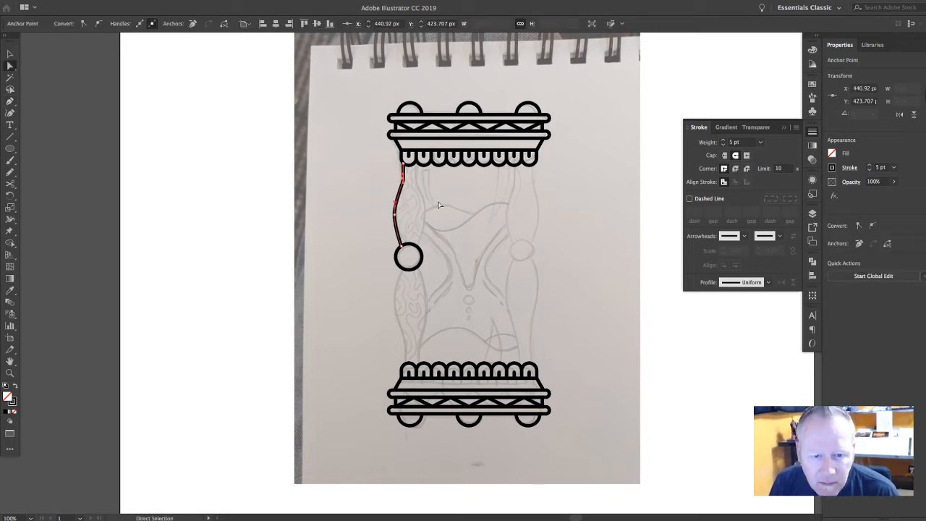
pyautogui.click(305, 226)
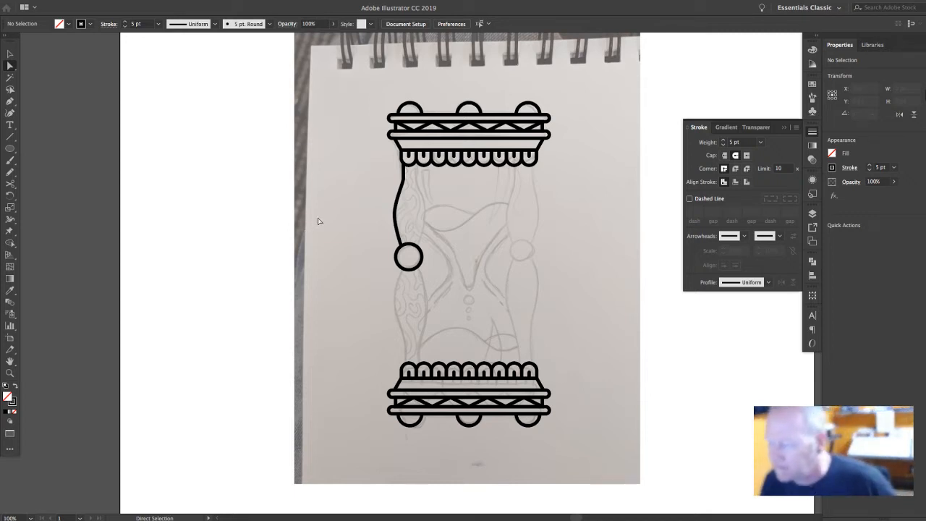
# Step: Reflect a copy of the post edge across the vertical axis and move it straight across to form the post's opposite side
pyautogui.press('v')
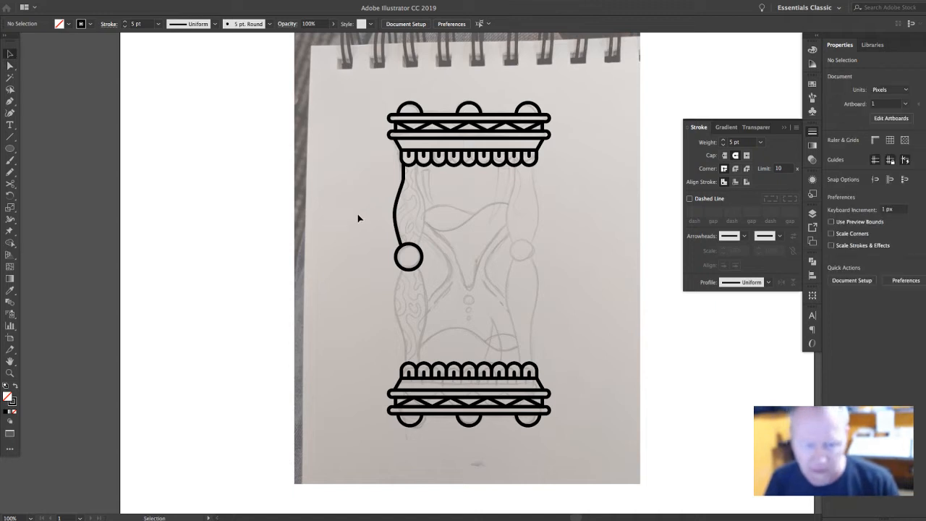
pyautogui.click(399, 197)
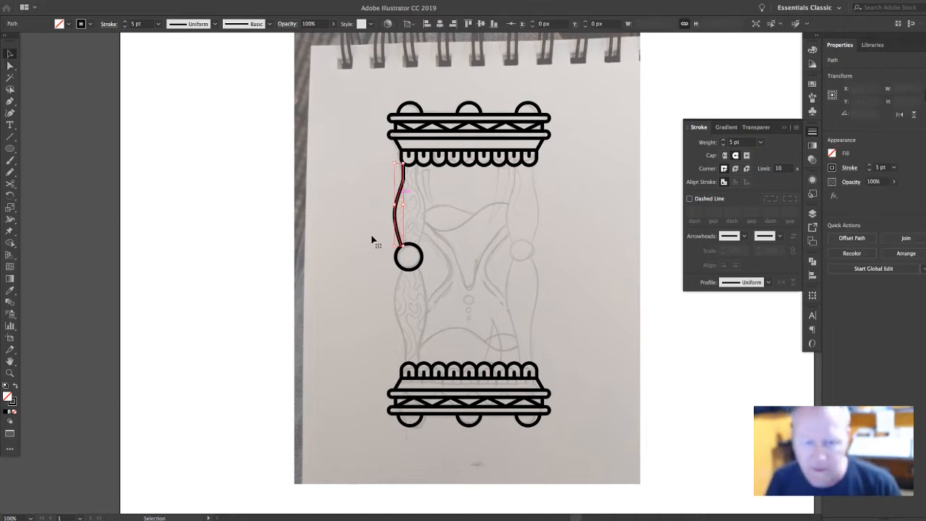
pyautogui.rightClick(402, 190)
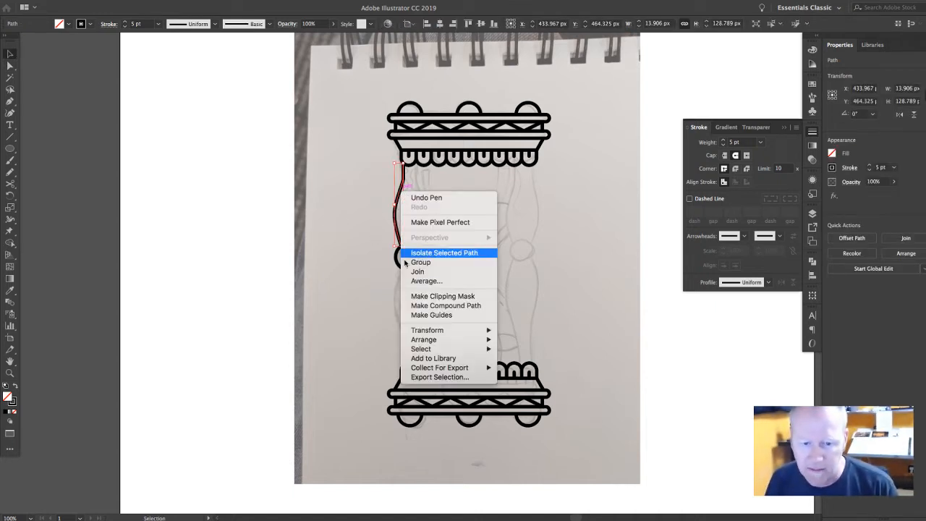
pyautogui.moveTo(464, 331)
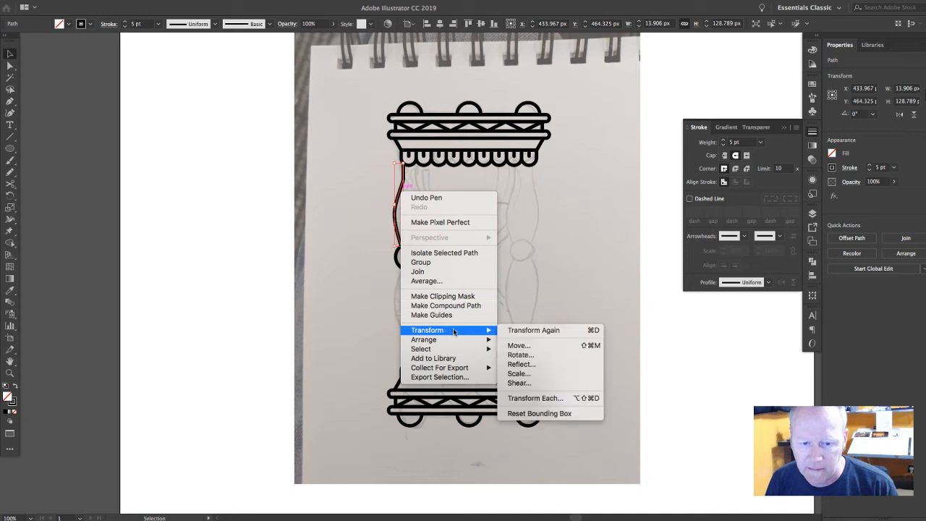
pyautogui.click(544, 366)
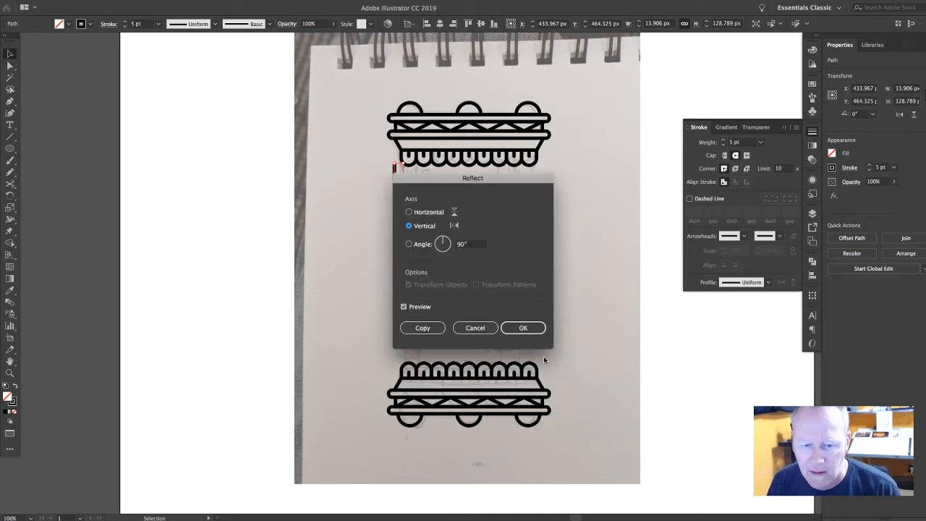
pyautogui.moveTo(457, 180); pyautogui.dragTo(543, 173)
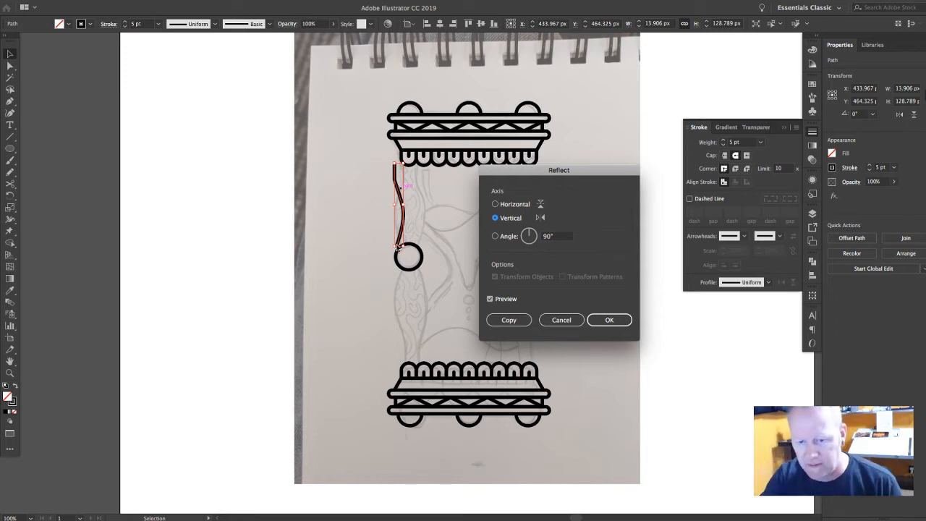
pyautogui.click(508, 320)
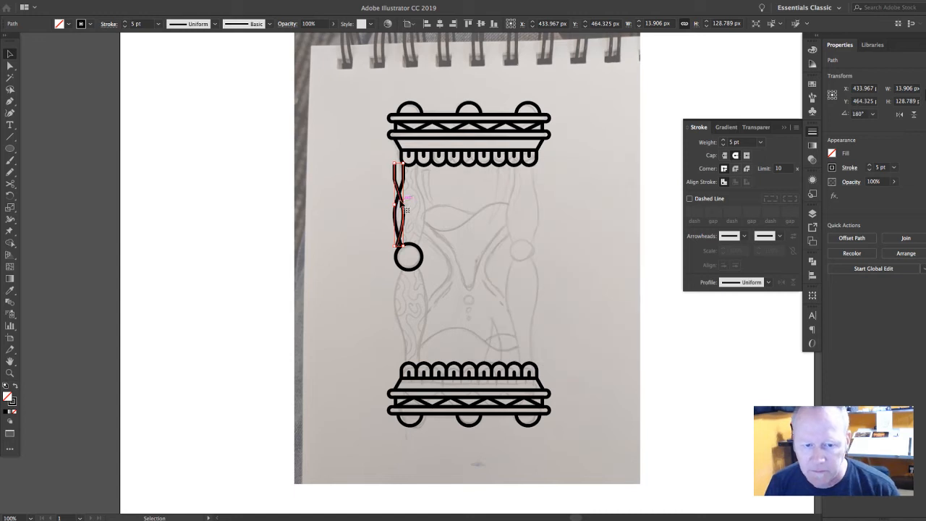
pyautogui.moveTo(403, 204); pyautogui.dragTo(428, 204)
pyautogui.click(467, 281)
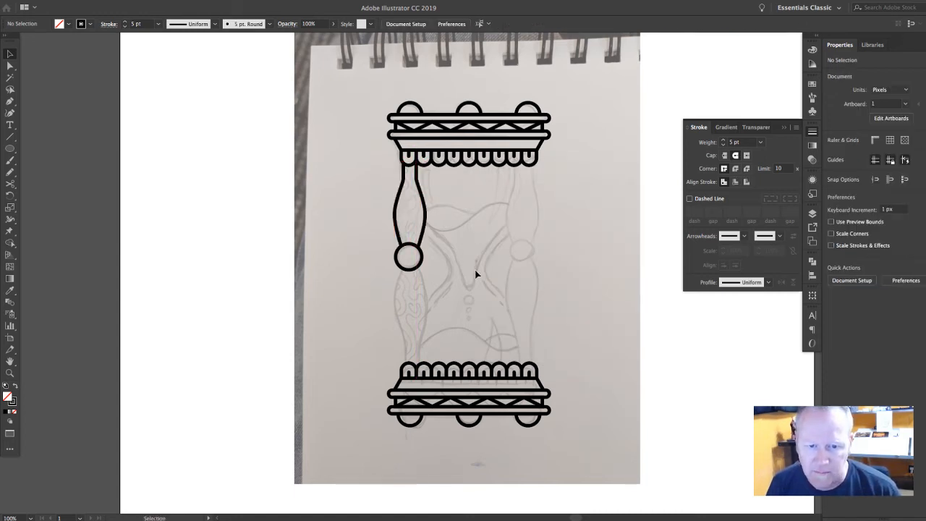
# Step: Ungroup the hourglass top so its scallops can be selected individually
pyautogui.moveTo(362, 200); pyautogui.dragTo(465, 216)
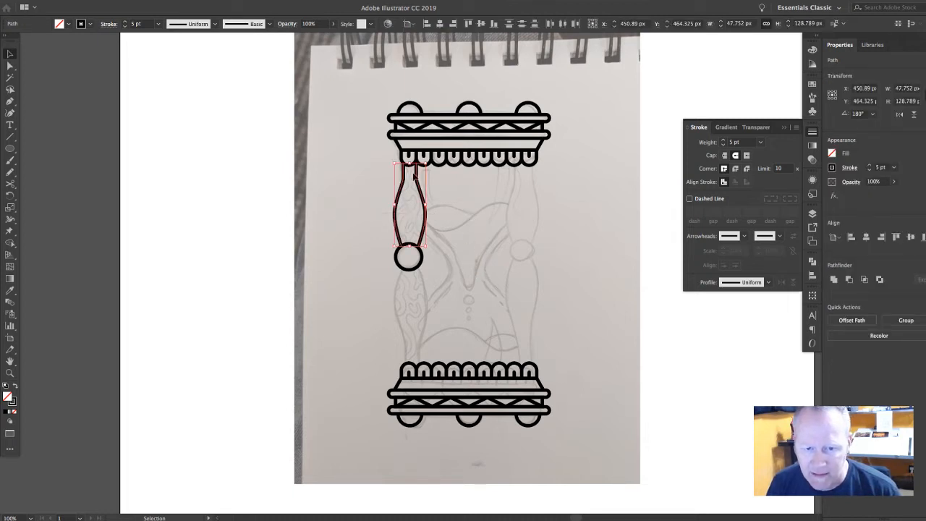
pyautogui.scroll(-1, 407, 183)
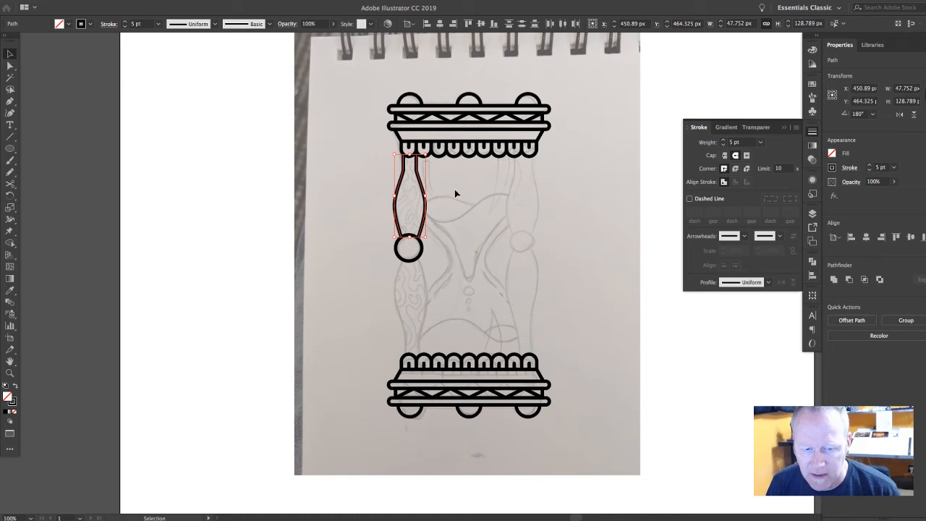
pyautogui.click(462, 209)
pyautogui.click(410, 156)
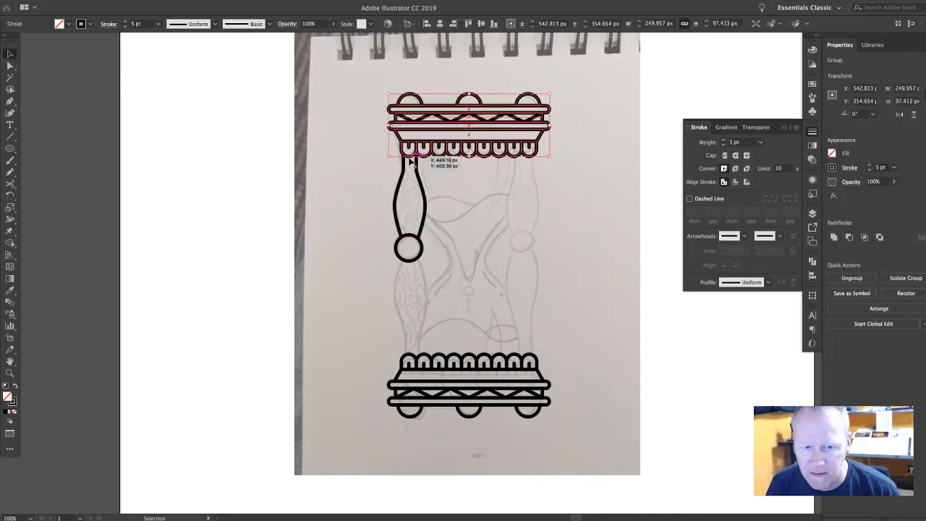
pyautogui.press('shift+super+g')
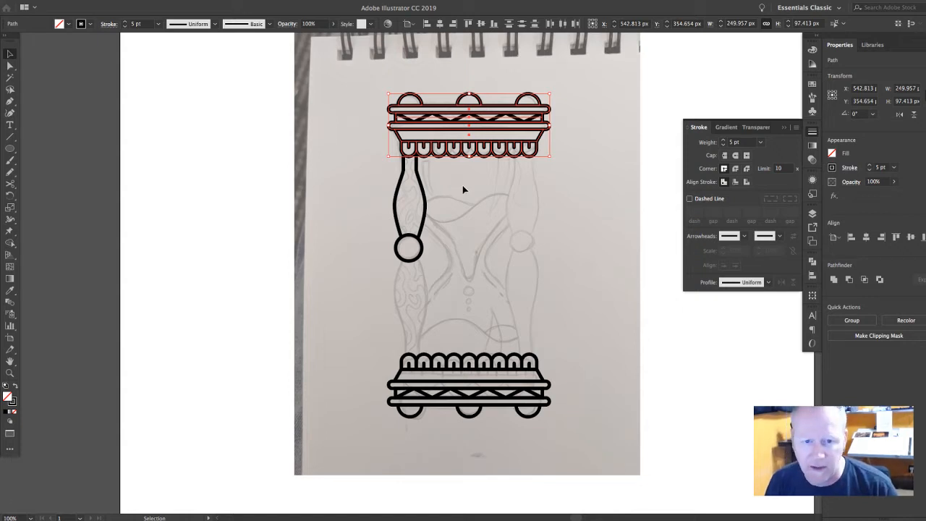
# Step: Centre the post's circle horizontally on the first scallop above it, using the scallop as the key object
pyautogui.click(449, 178)
pyautogui.click(408, 148)
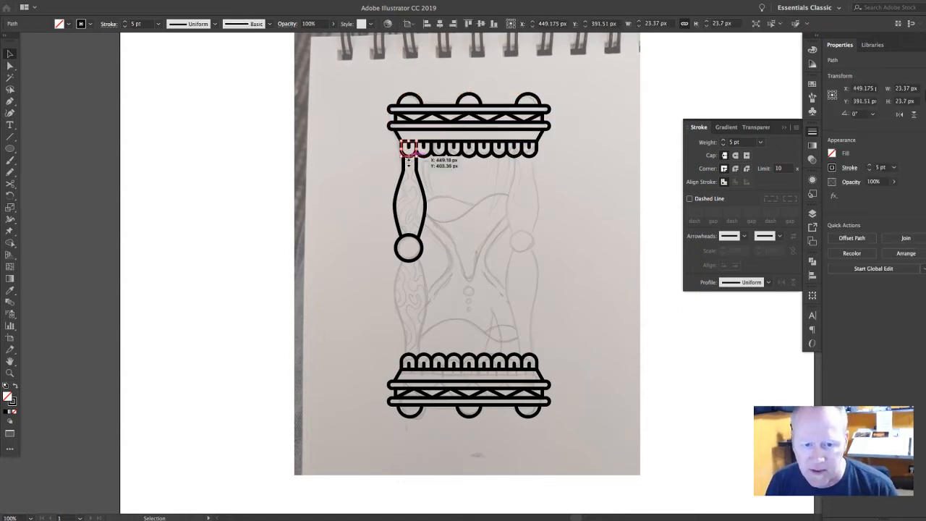
pyautogui.keyDown('shift'); pyautogui.click(412, 238); pyautogui.keyUp('shift')
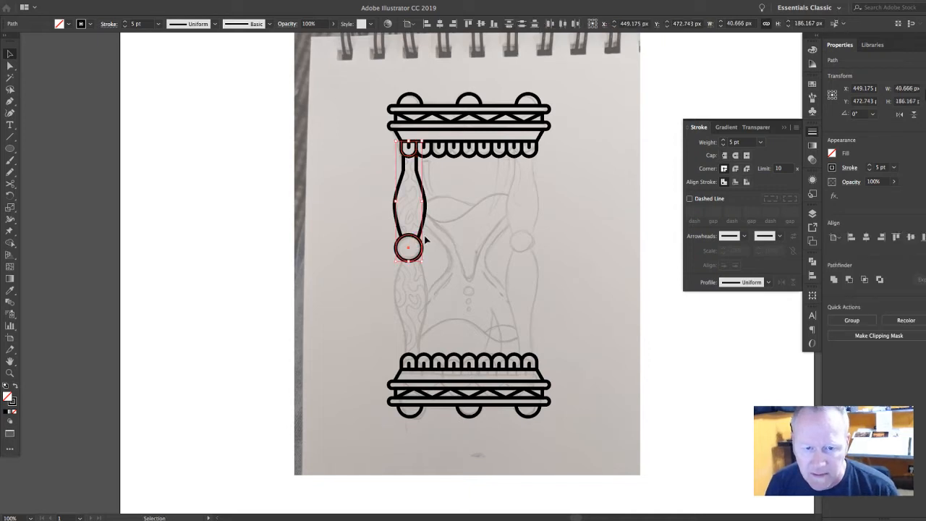
pyautogui.click(409, 148)
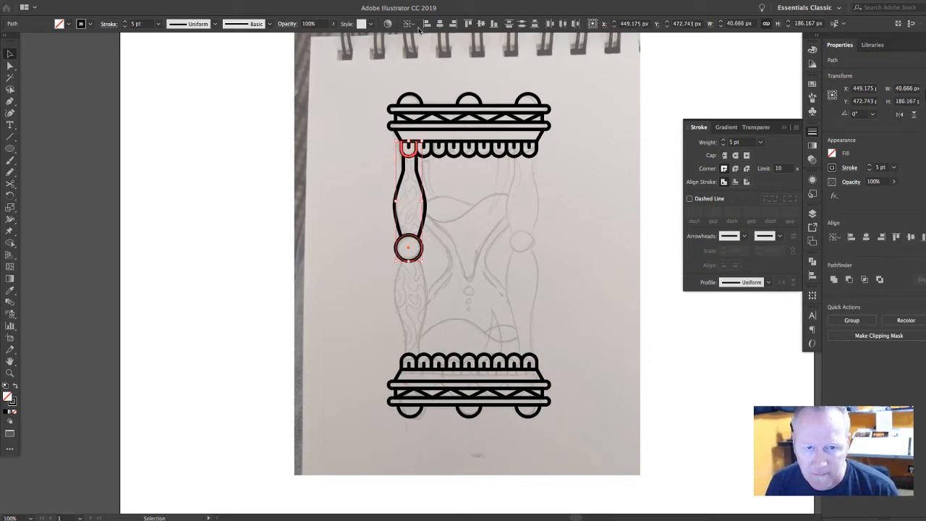
pyautogui.click(442, 246)
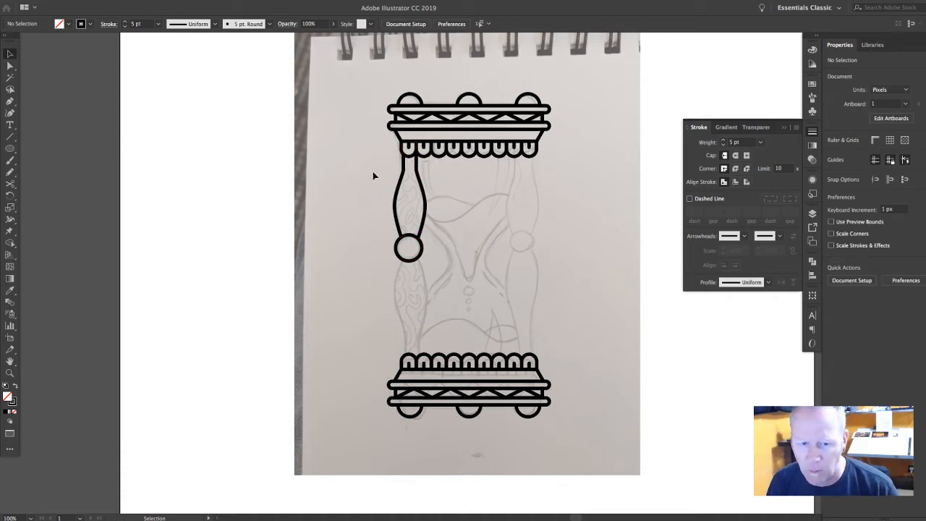
# Step: Group the two sides of the upper left post and centre the group horizontally on the circle
pyautogui.click(394, 177)
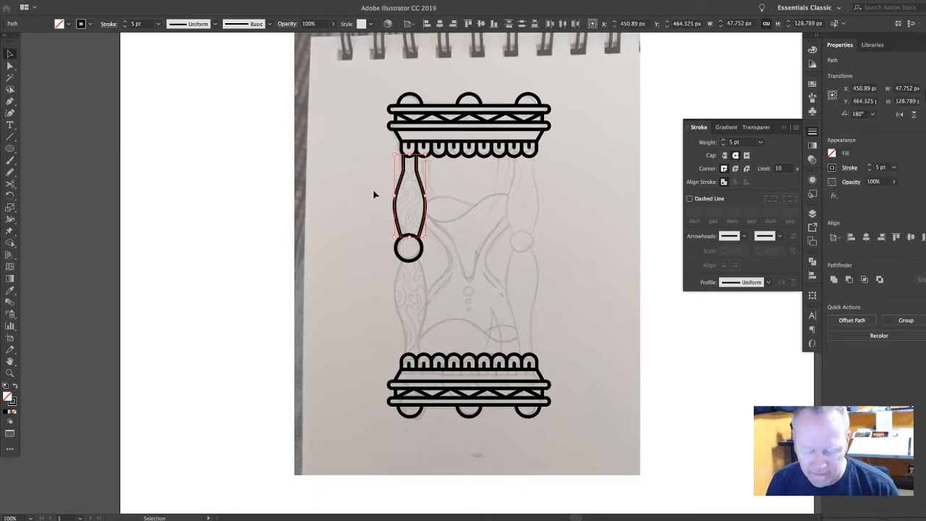
pyautogui.press('super+g')
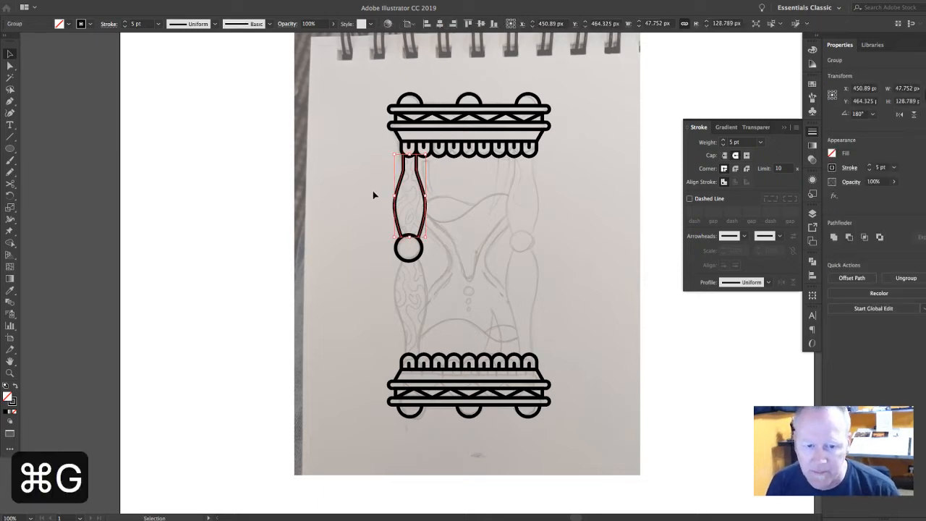
pyautogui.keyDown('shift'); pyautogui.click(422, 248); pyautogui.keyUp('shift')
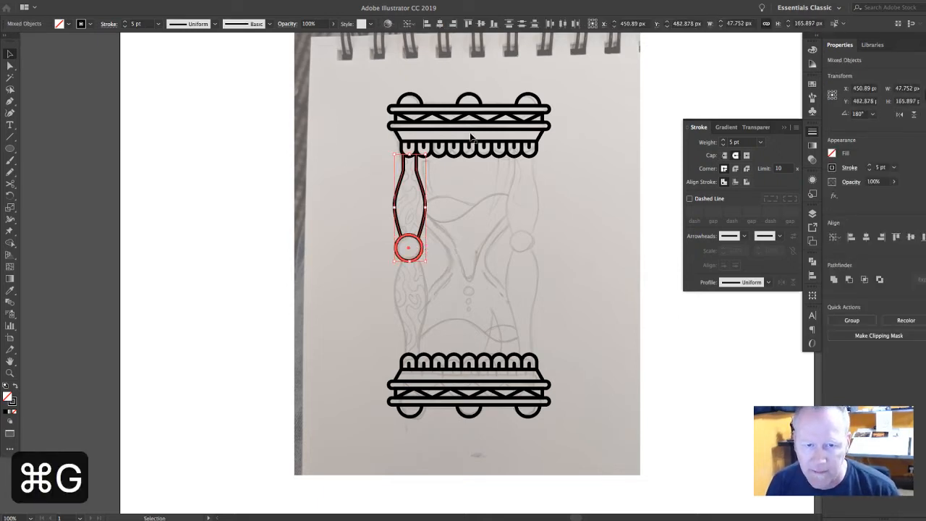
pyautogui.click(328, 208)
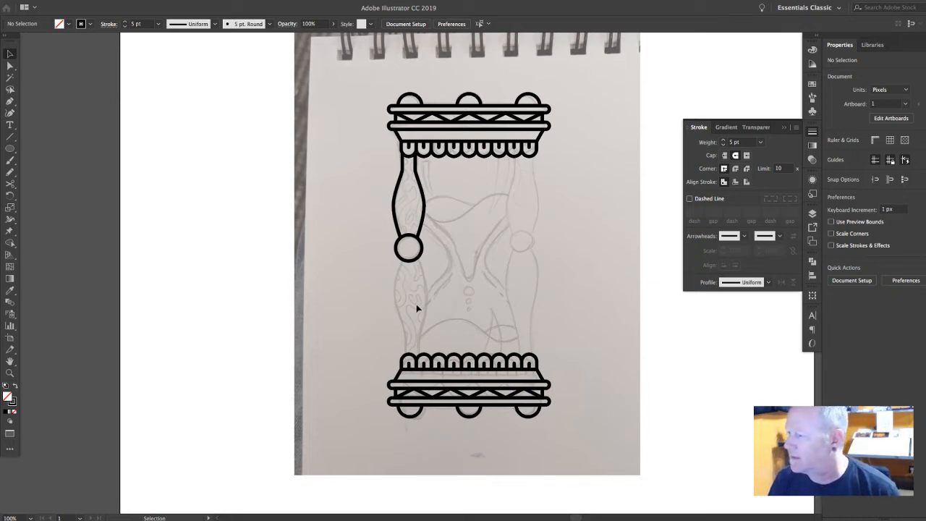
# Step: Copy the grouped upper post and paste a duplicate in front, exactly in place
pyautogui.click(391, 203)
pyautogui.press('super+c')
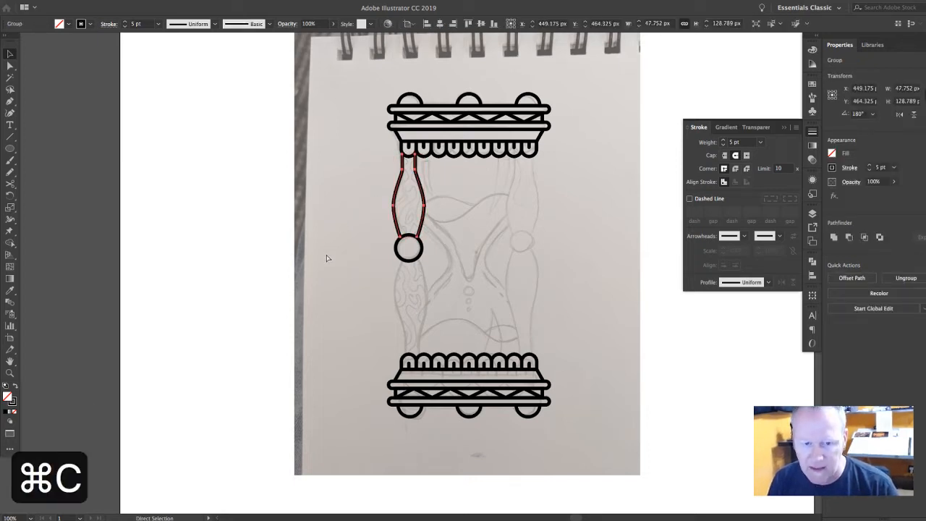
pyautogui.press('super+f')
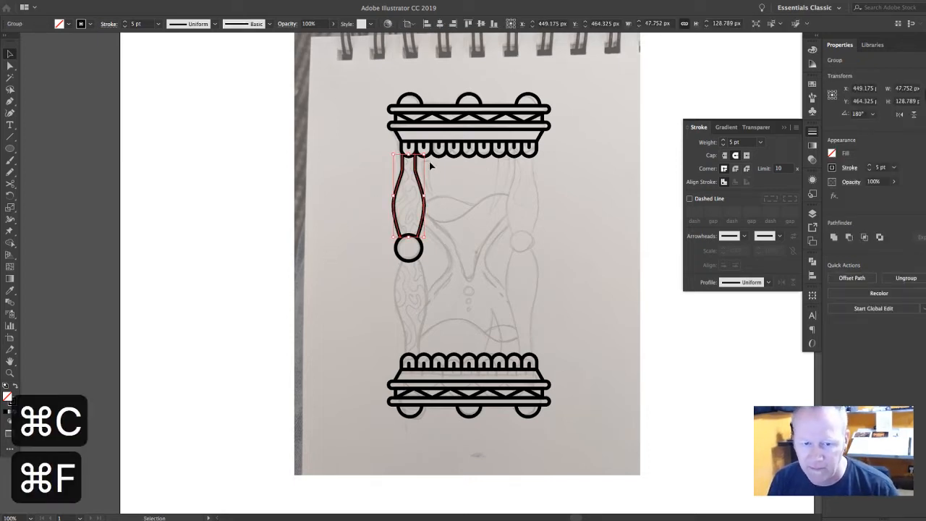
# Step: Rotate the duplicated post section 180° and move it directly below the circle to form the lower left post
pyautogui.hscroll(1, 425, 154)
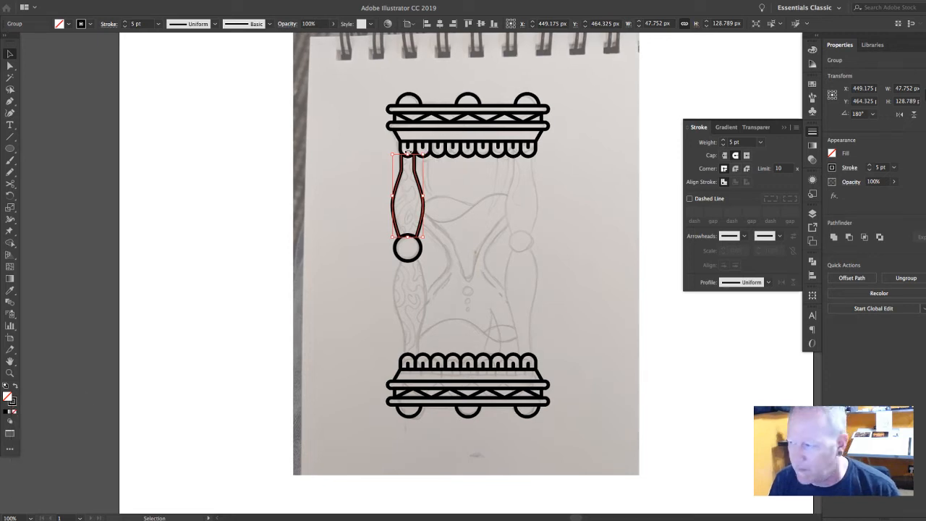
pyautogui.moveTo(408, 150); pyautogui.dragTo(396, 280)
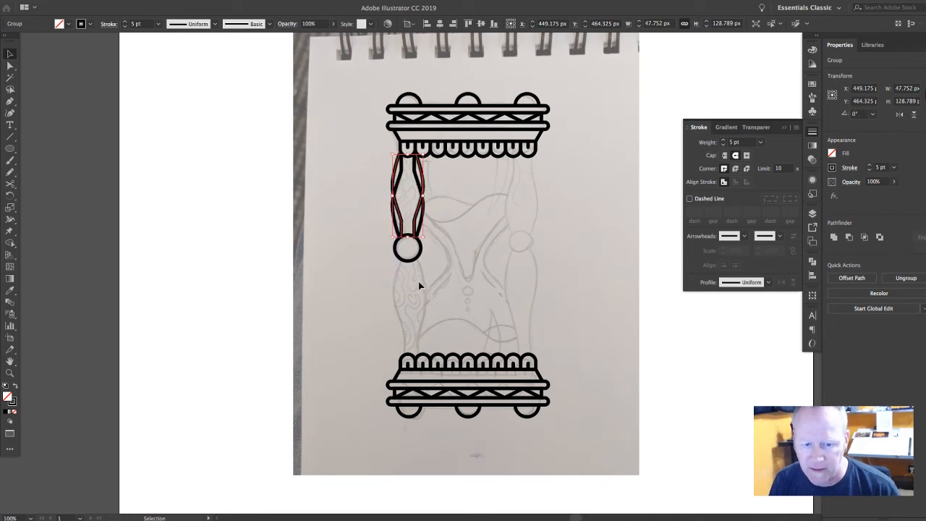
pyautogui.moveTo(425, 174); pyautogui.dragTo(424, 267)
pyautogui.click(347, 282)
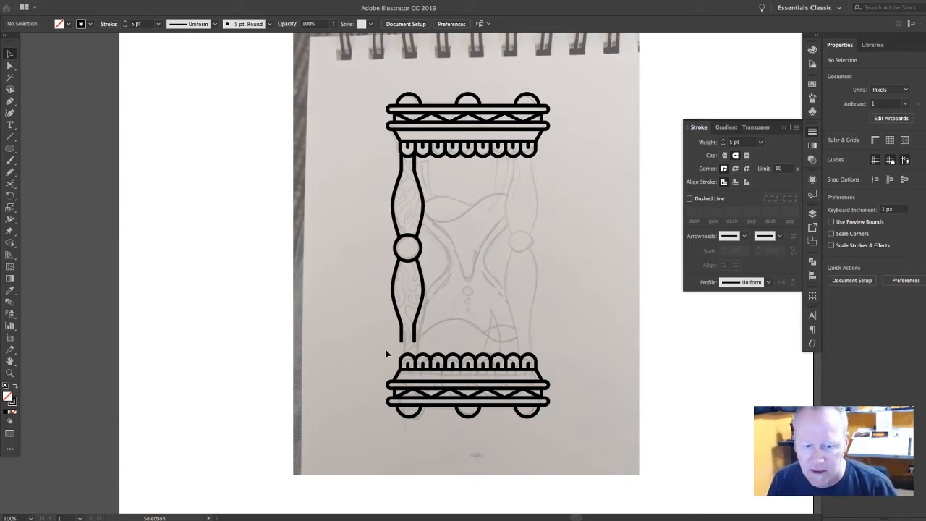
# Step: Move the hourglass base group straight up to Y 734.281 px so its scallops meet the lower end of the post
pyautogui.moveTo(384, 348); pyautogui.dragTo(602, 424)
pyautogui.hotkey('shift', 'Up')
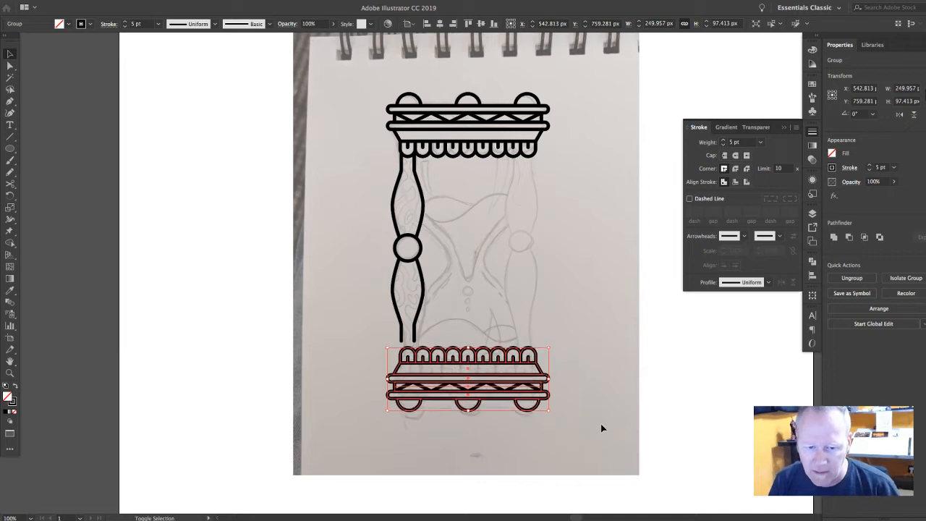
pyautogui.press('Up')
pyautogui.press('Up')
pyautogui.press('Up')
pyautogui.press('Up')
pyautogui.press('Up')
pyautogui.press('Up')
pyautogui.press('Up')
pyautogui.press('Up')
pyautogui.press('Up')
pyautogui.press('Up')
pyautogui.press('Up')
pyautogui.press('Up')
pyautogui.press('Up')
pyautogui.press('Up')
pyautogui.press('Up')
pyautogui.press('Up')
pyautogui.press('Up')
pyautogui.press('Up')
pyautogui.press('Up')
pyautogui.press('Up')
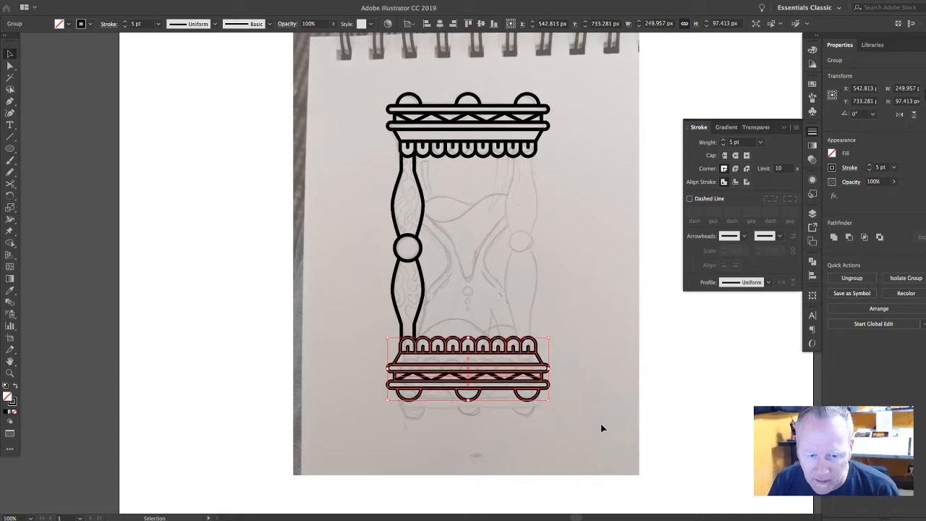
pyautogui.press('Down')
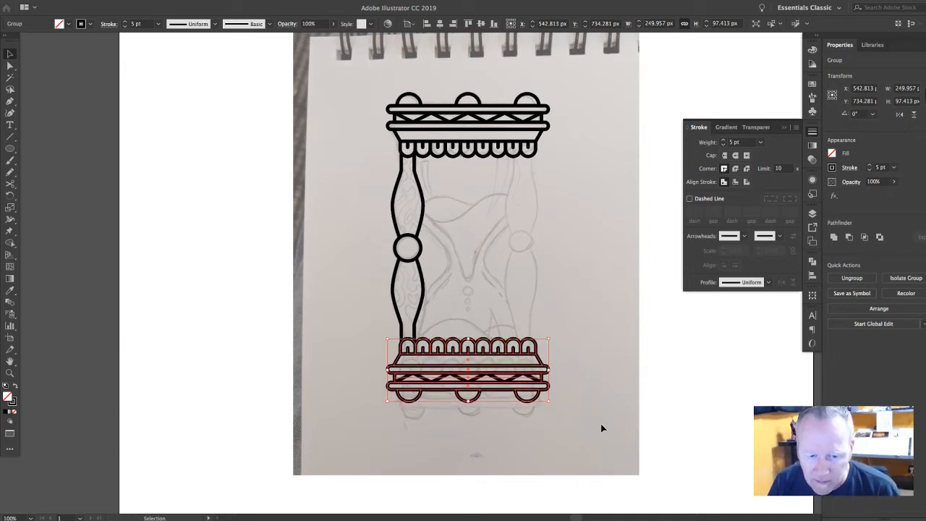
pyautogui.click(606, 404)
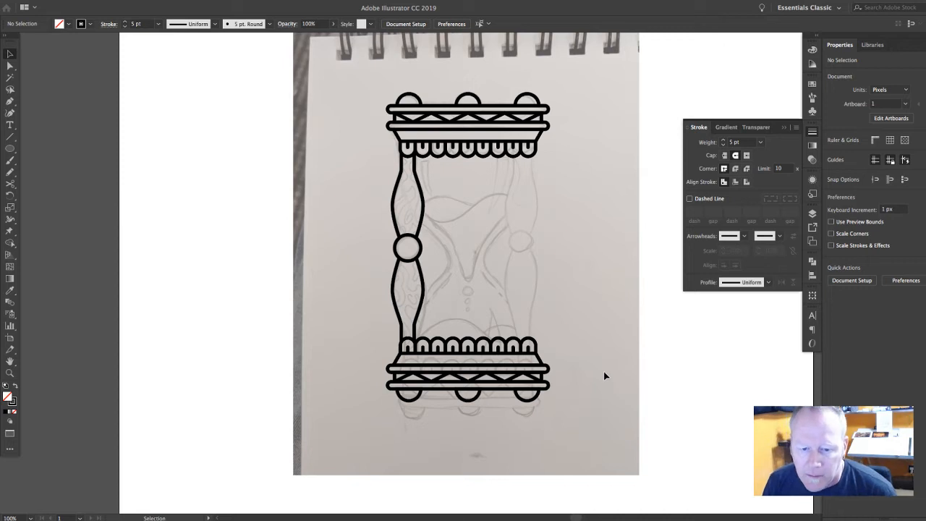
# Step: Duplicate the complete left post in place, group the copy, and move it across beneath the last scallop on the right
pyautogui.moveTo(363, 226); pyautogui.dragTo(490, 299)
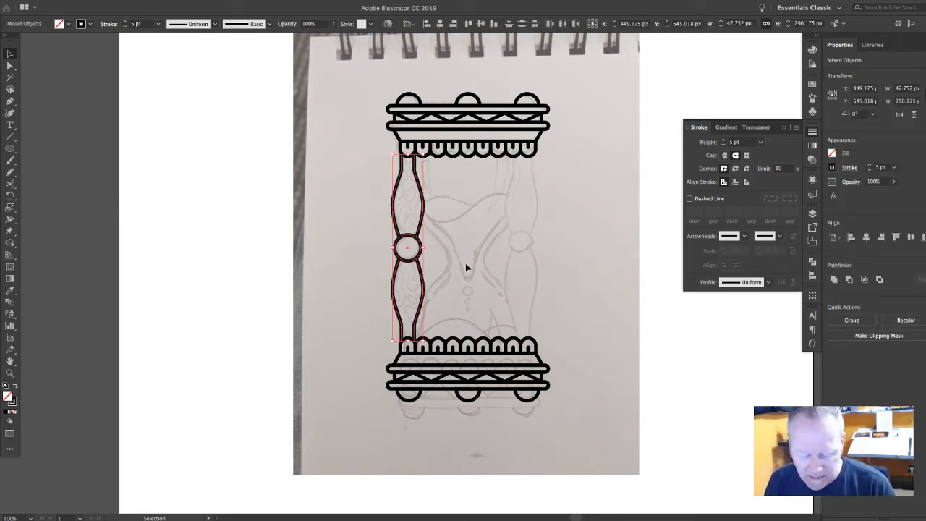
pyautogui.press('super+c')
pyautogui.press('super+f')
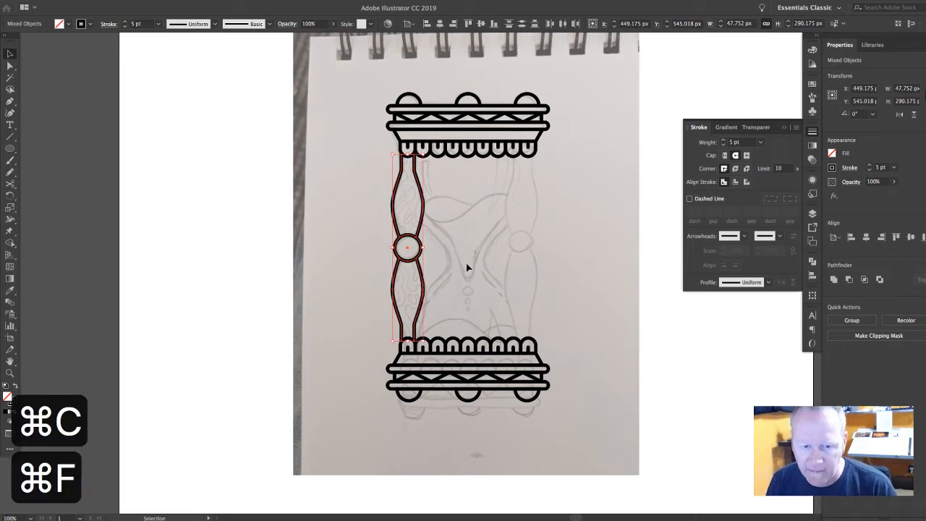
pyautogui.press('super+g')
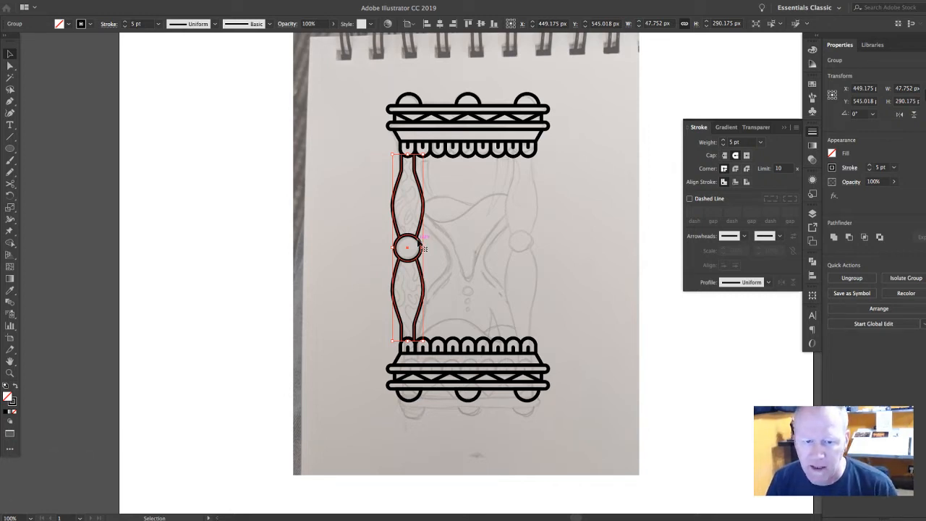
pyautogui.moveTo(422, 248); pyautogui.dragTo(536, 250)
pyautogui.click(578, 264)
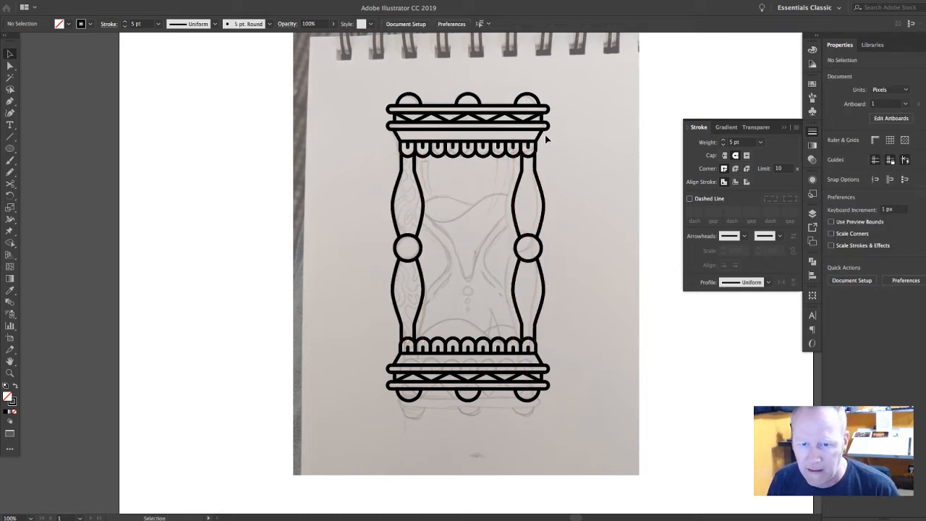
# Step: Check the right post's alignment with the last scallop above it by selecting the two together
pyautogui.click(542, 138)
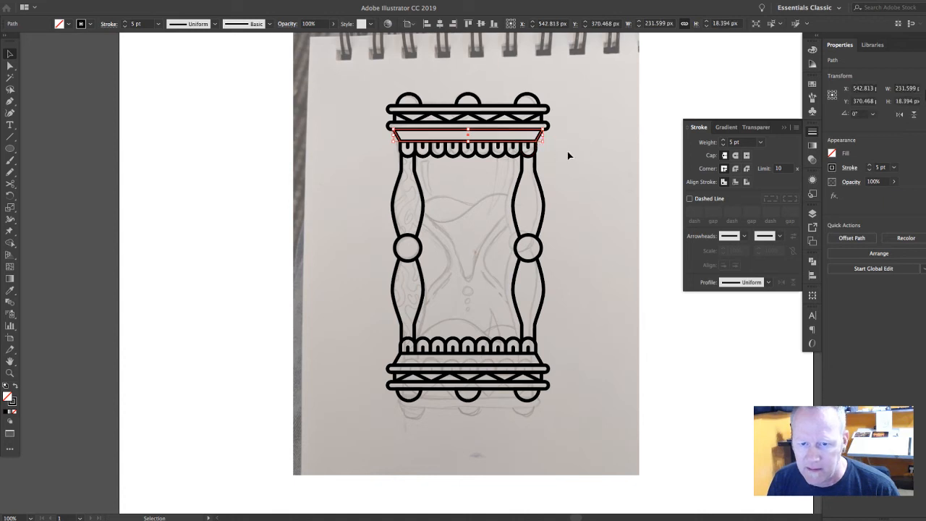
pyautogui.click(529, 157)
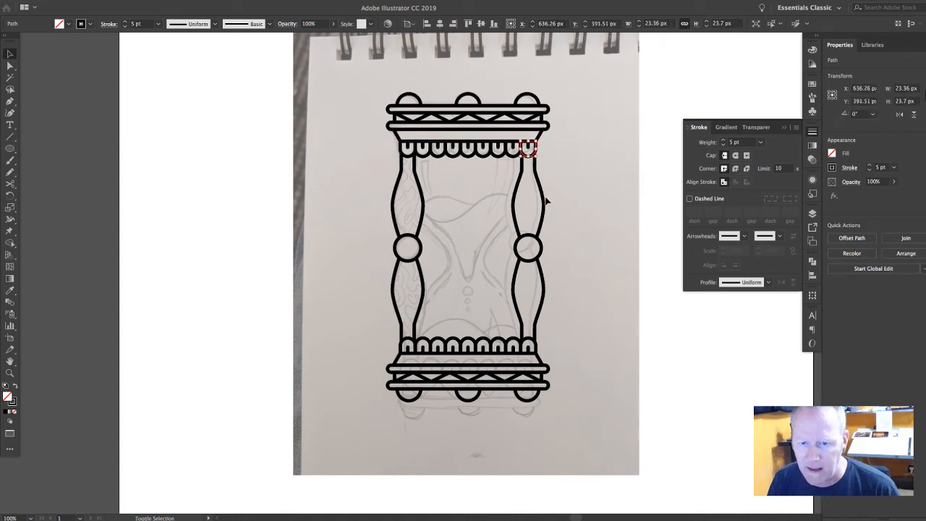
pyautogui.keyDown('shift'); pyautogui.click(544, 201); pyautogui.keyUp('shift')
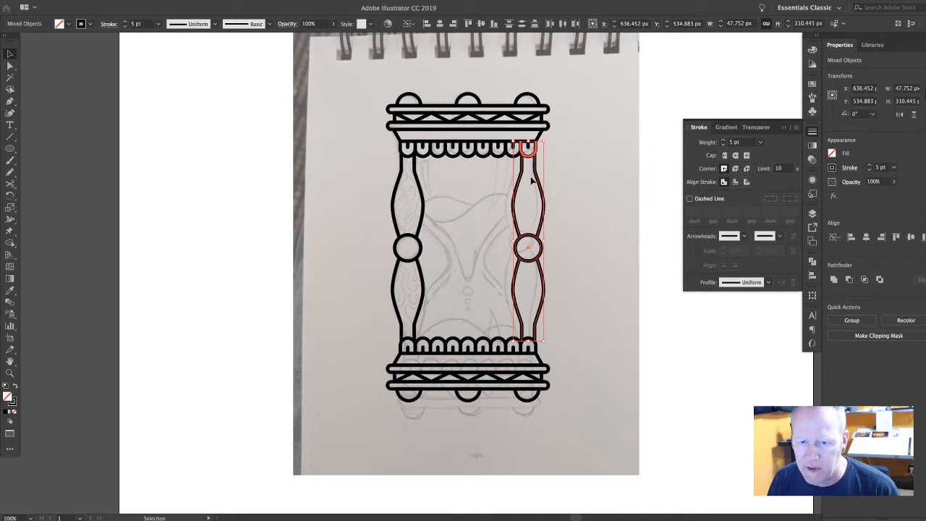
pyautogui.click(576, 164)
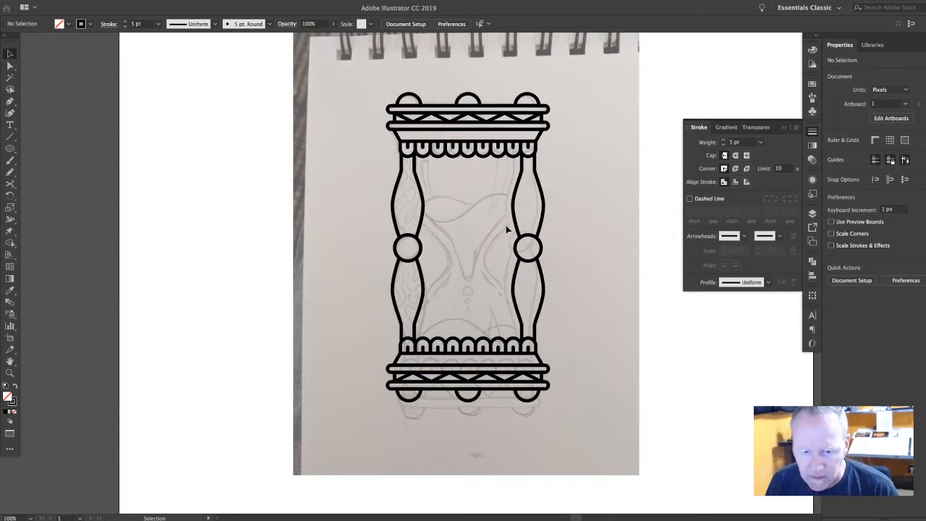
# Step: Draw the left glass outline with the Pen tool as an inward-bulging curve between the upper and lower post, about 42 by 113 px
pyautogui.click(10, 102)
pyautogui.hscroll(-1, 289, 181)
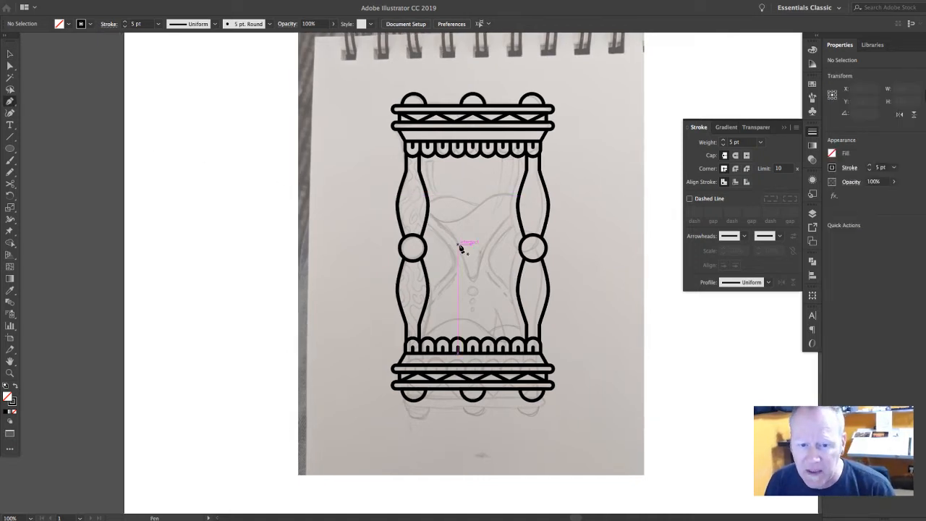
pyautogui.click(426, 222)
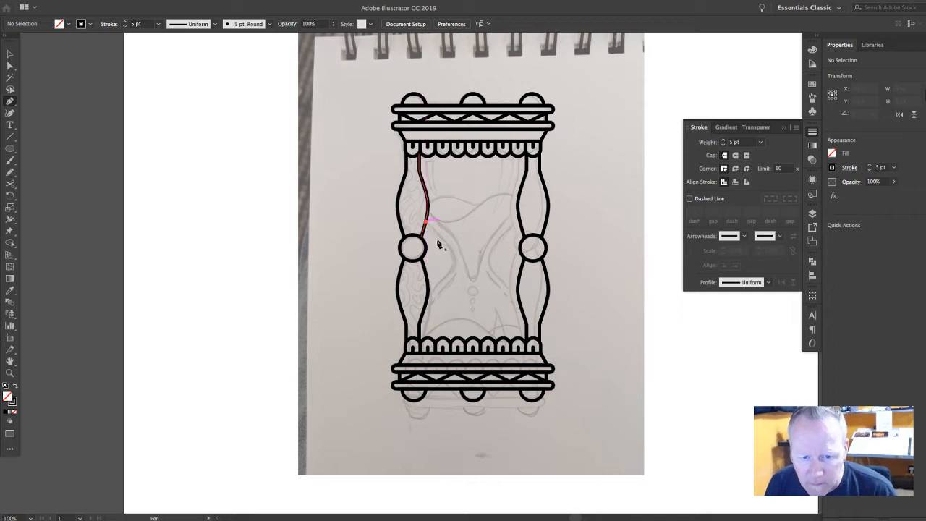
pyautogui.moveTo(452, 259); pyautogui.dragTo(452, 271)
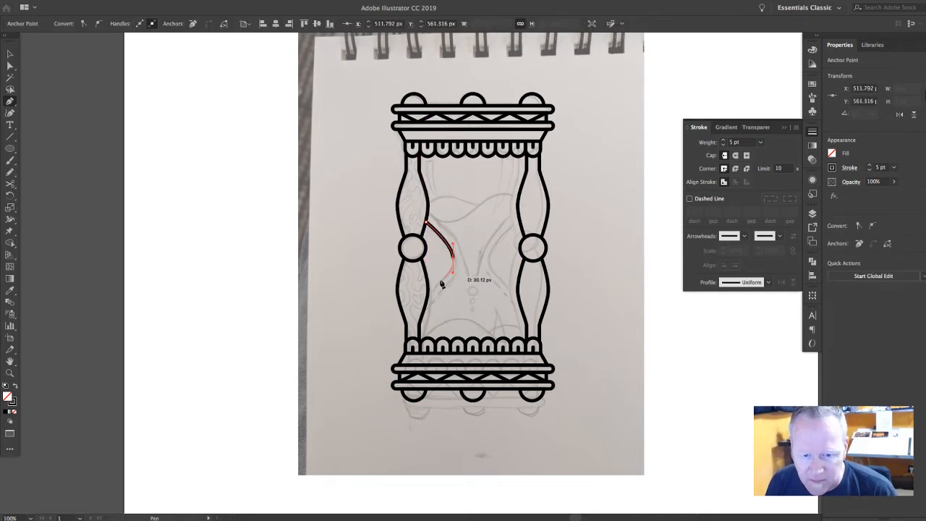
pyautogui.click(428, 296)
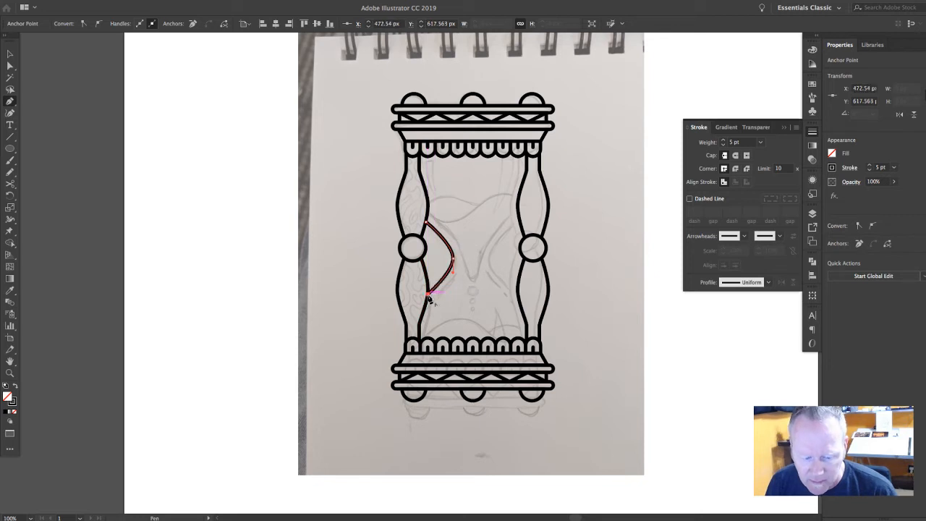
pyautogui.press('ctrl')
pyautogui.keyDown('ctrl'); pyautogui.click(298, 244); pyautogui.keyUp('ctrl')
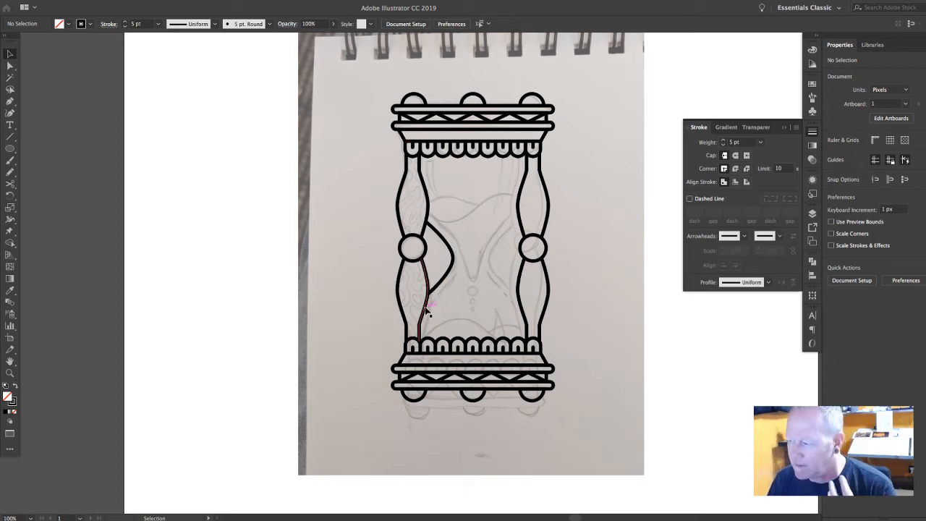
# Step: Duplicate the left glass curve in place, rotate the copy 180°, and move it beside the right post
pyautogui.click(448, 265)
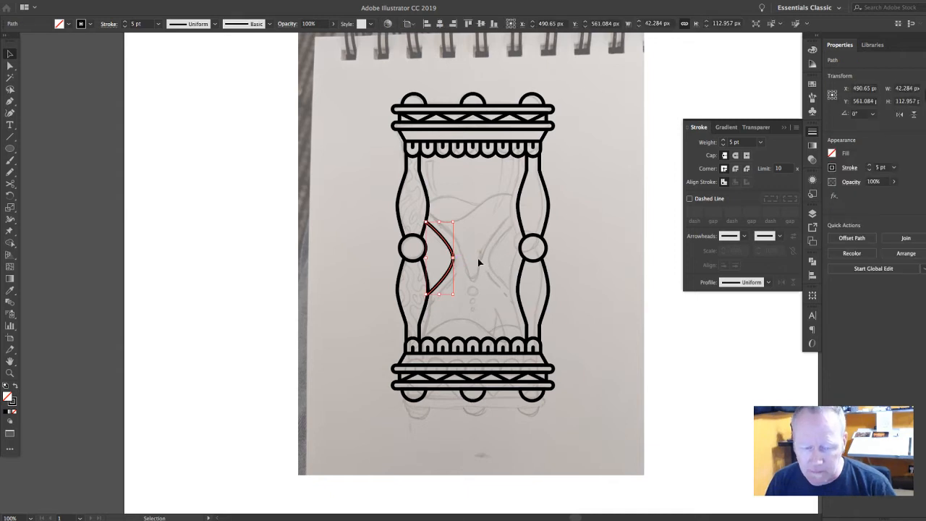
pyautogui.press('super+c')
pyautogui.press('super+f')
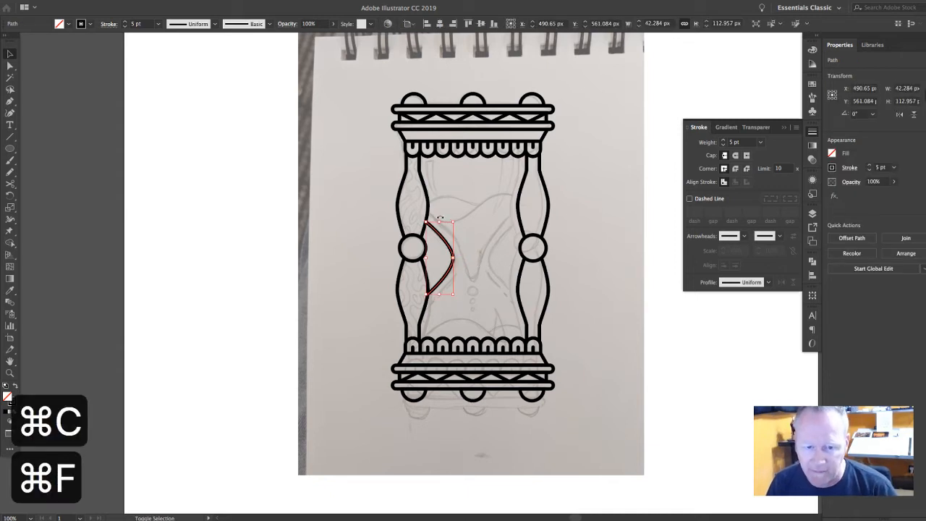
pyautogui.moveTo(440, 217); pyautogui.dragTo(443, 298)
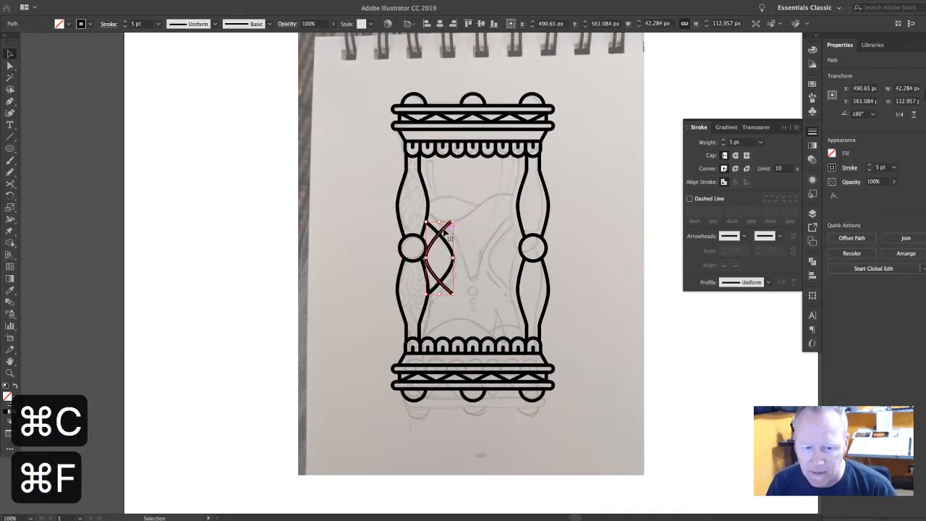
pyautogui.moveTo(444, 230); pyautogui.dragTo(508, 234)
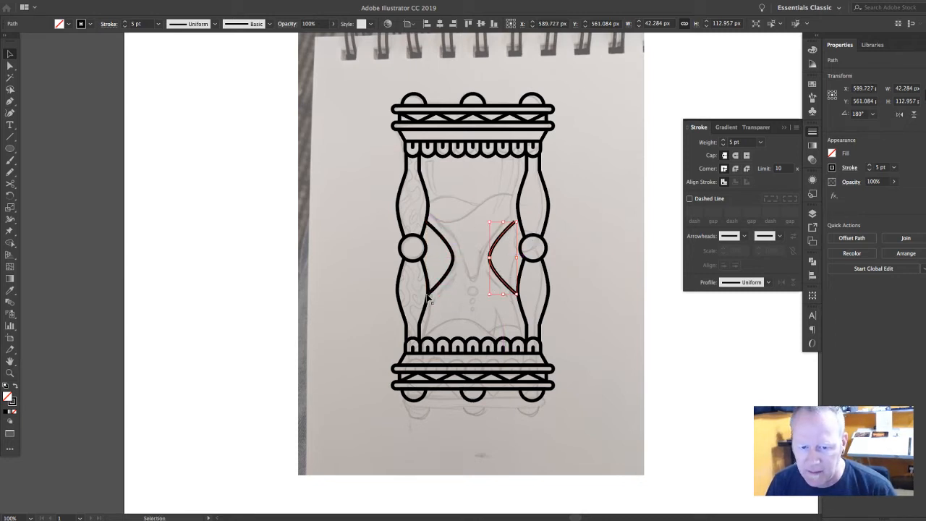
pyautogui.click(570, 266)
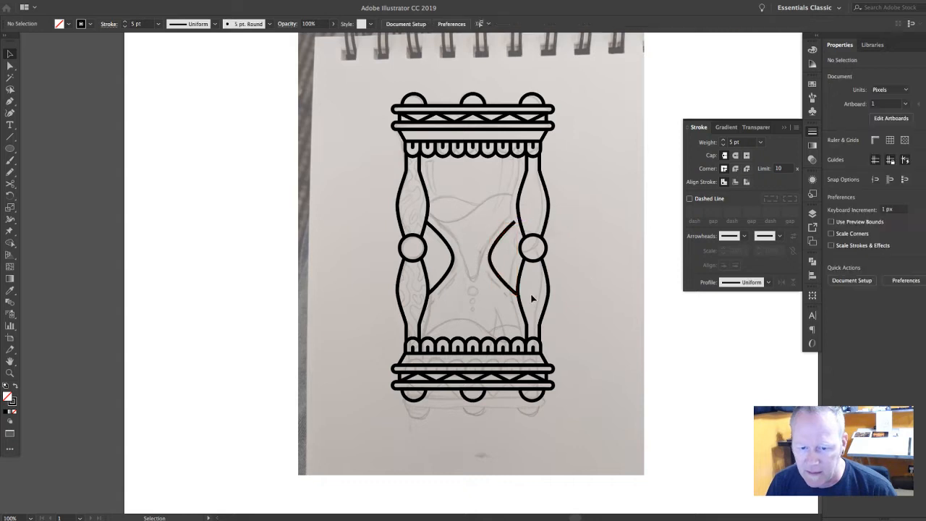
# Step: Reflect the right glass curve across the horizontal axis and shift it so its ends touch the right post
pyautogui.click(504, 279)
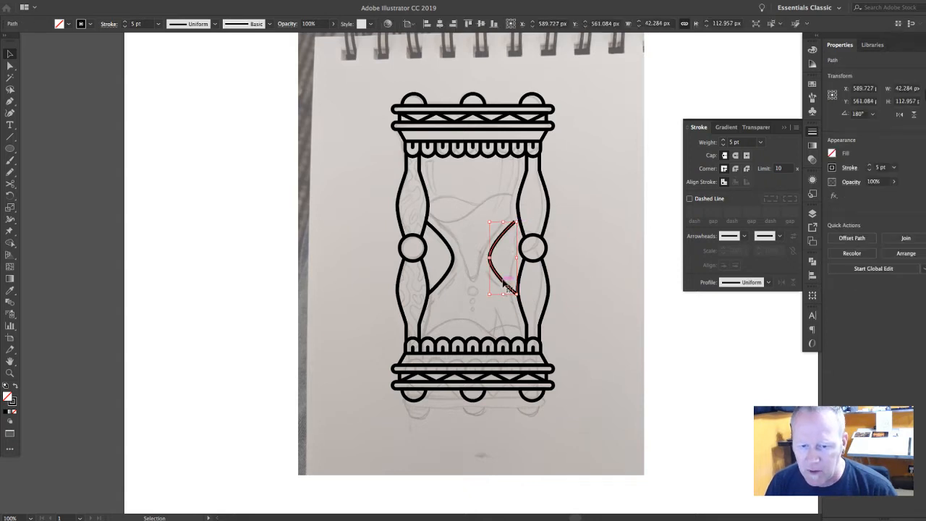
pyautogui.rightClick(503, 282)
pyautogui.moveTo(545, 421)
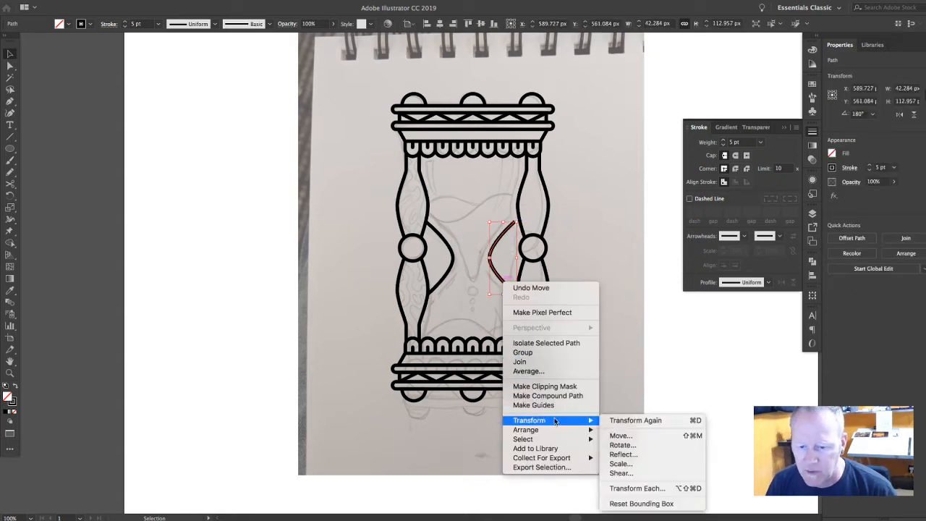
pyautogui.click(635, 454)
pyautogui.moveTo(535, 175); pyautogui.dragTo(281, 174)
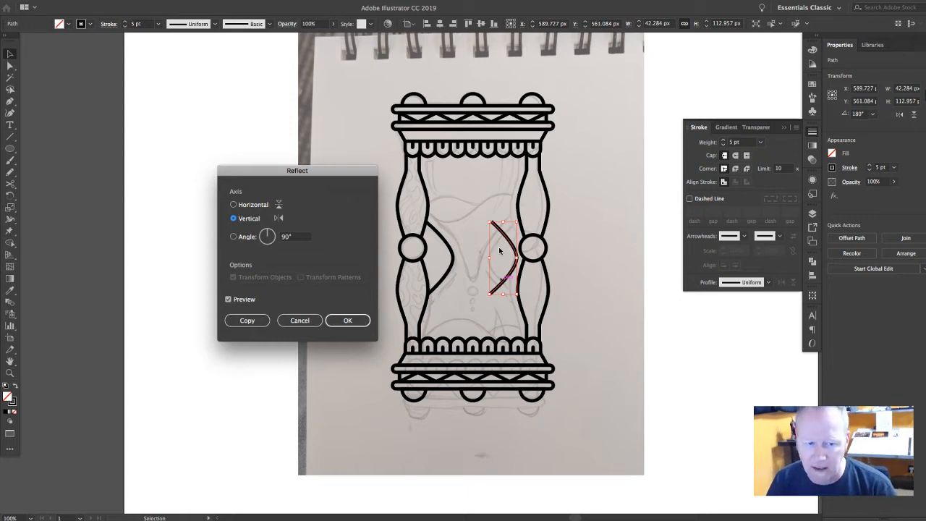
pyautogui.click(254, 205)
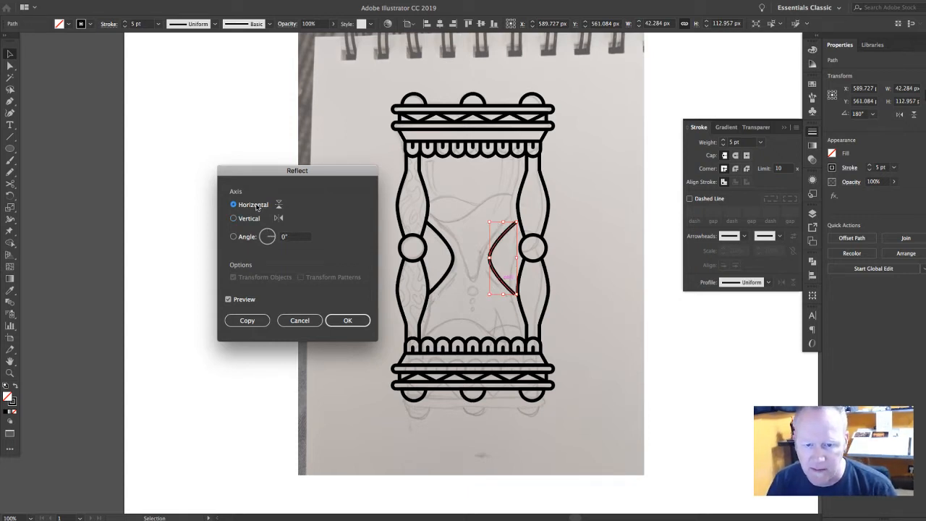
pyautogui.click(348, 320)
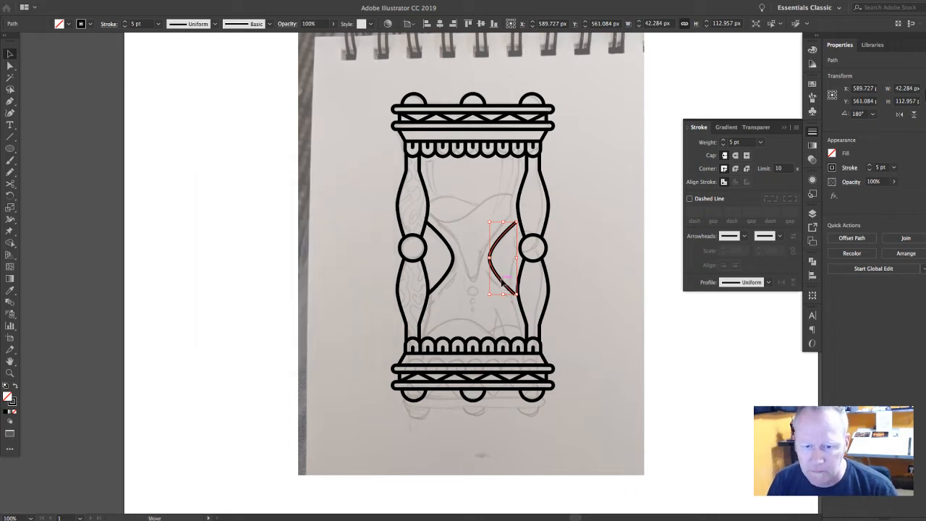
pyautogui.moveTo(499, 289); pyautogui.dragTo(504, 284)
pyautogui.click(600, 302)
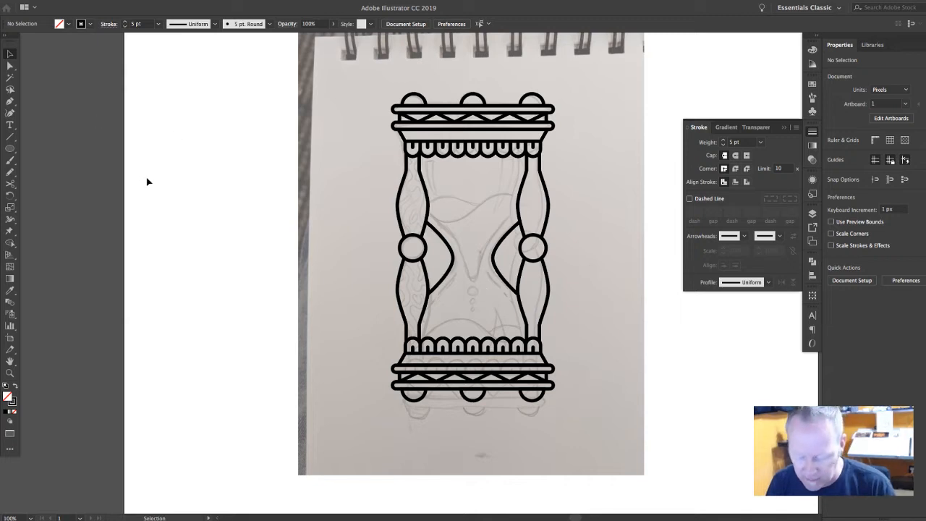
# Step: Draw a circle about 16 px in diameter over the largest falling sand grain in the sketch
pyautogui.press('l')
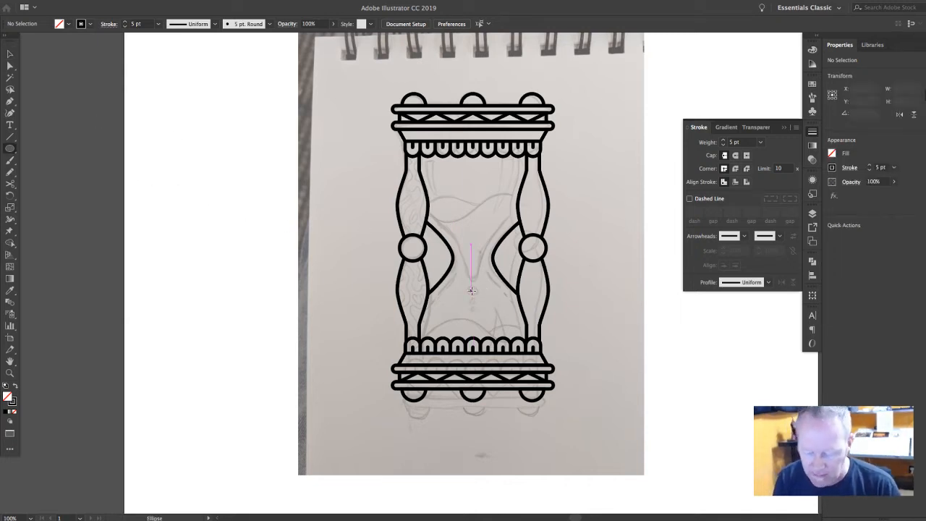
pyautogui.press('super+equal')
pyautogui.press('super+equal')
pyautogui.press('super+equal')
pyautogui.press('super+equal')
pyautogui.press('super+equal')
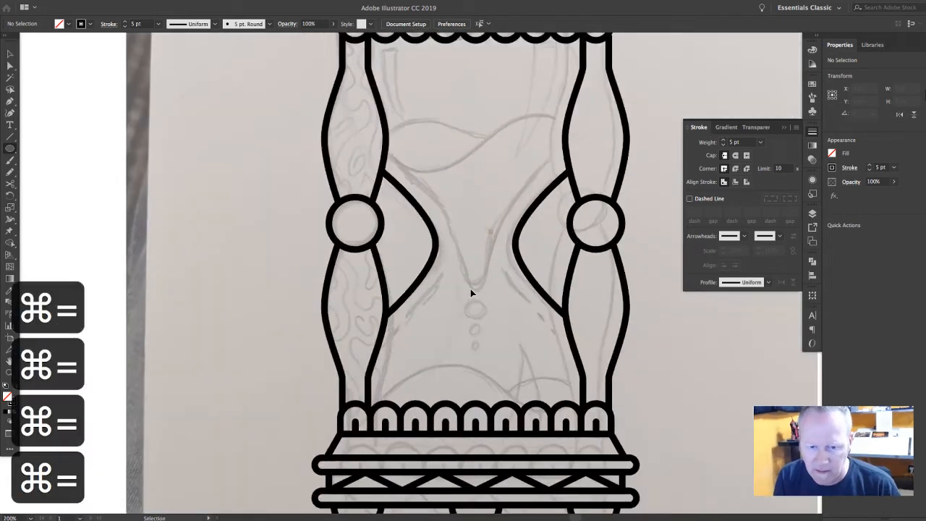
pyautogui.scroll(-1, 470, 290)
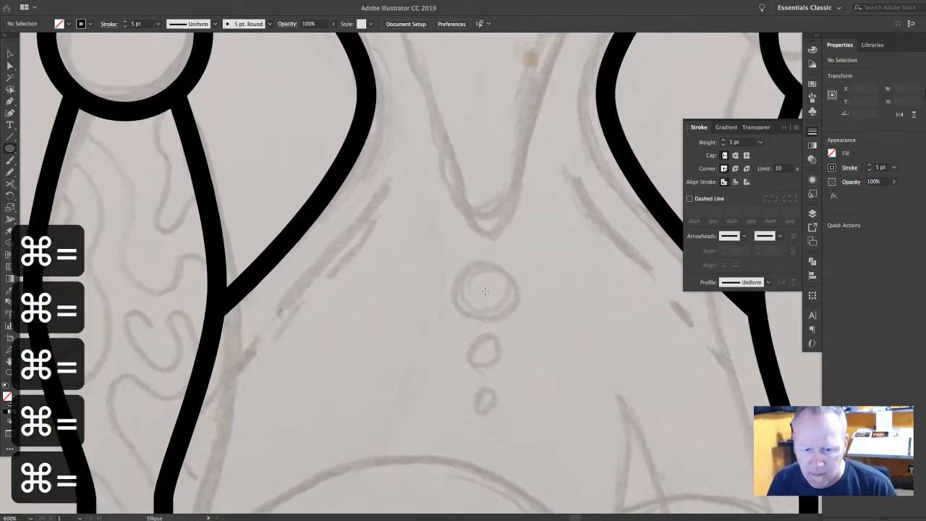
pyautogui.moveTo(484, 291); pyautogui.dragTo(515, 322)
pyautogui.press('v')
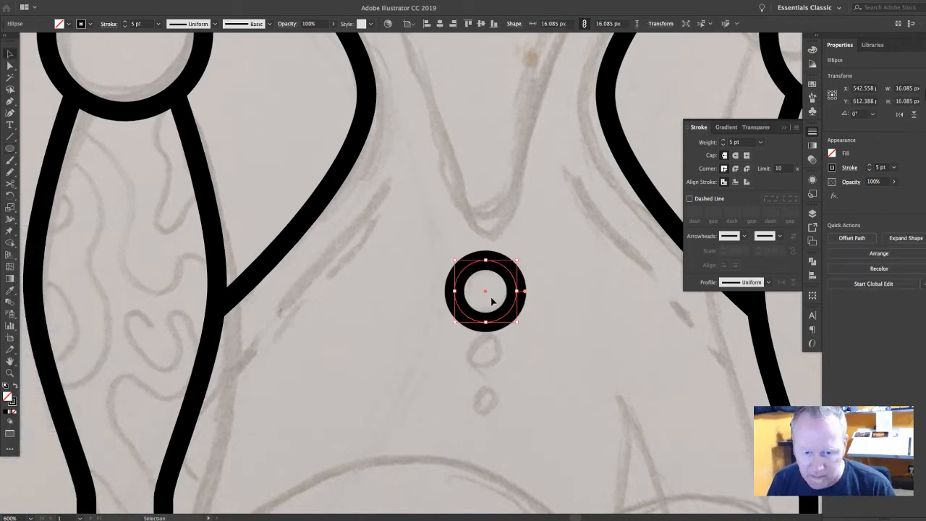
# Step: Duplicate the sand grain circle twice straight below it, with the copies scaled to about 9.4 px and 5.6 px in diameter
pyautogui.moveTo(486, 294); pyautogui.dragTo(504, 449)
pyautogui.click(533, 375)
pyautogui.click(543, 437)
pyautogui.click(486, 447)
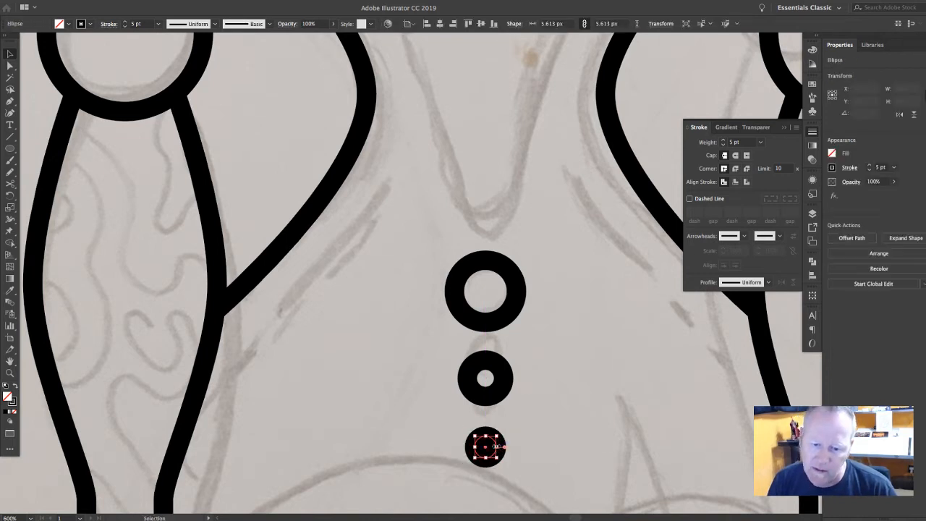
# Step: Turn the smallest sand grain into a solid black circle without stroke and enlarge it around its centre
pyautogui.click(15, 389)
pyautogui.click(549, 442)
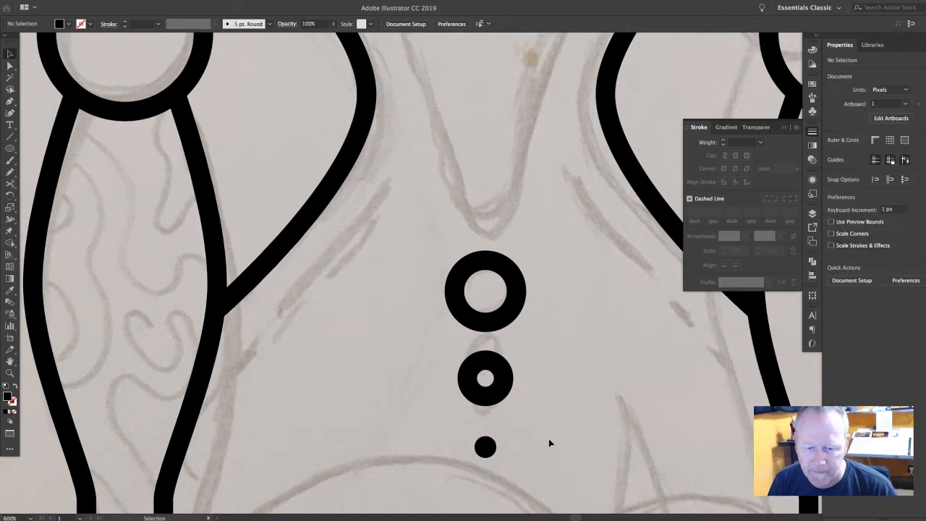
pyautogui.click(497, 393)
pyautogui.click(487, 447)
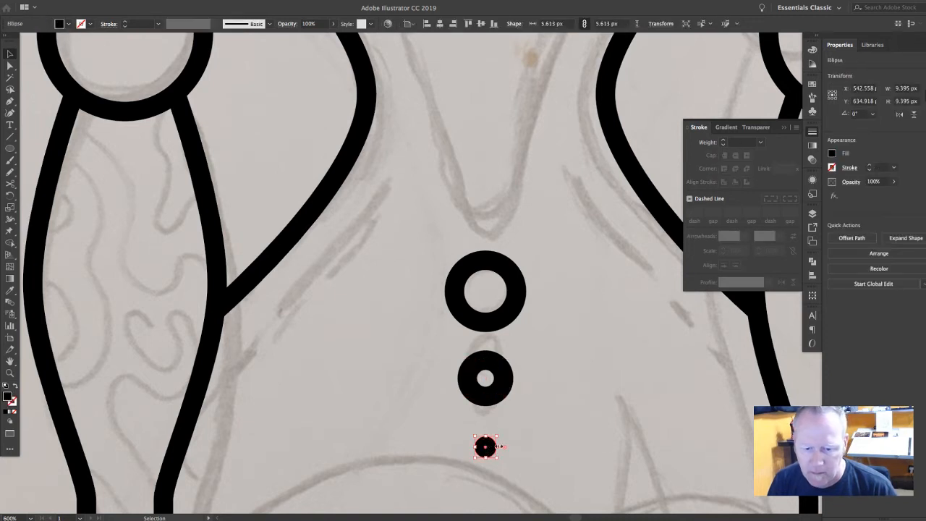
pyautogui.moveTo(496, 447); pyautogui.dragTo(506, 447)
pyautogui.click(537, 439)
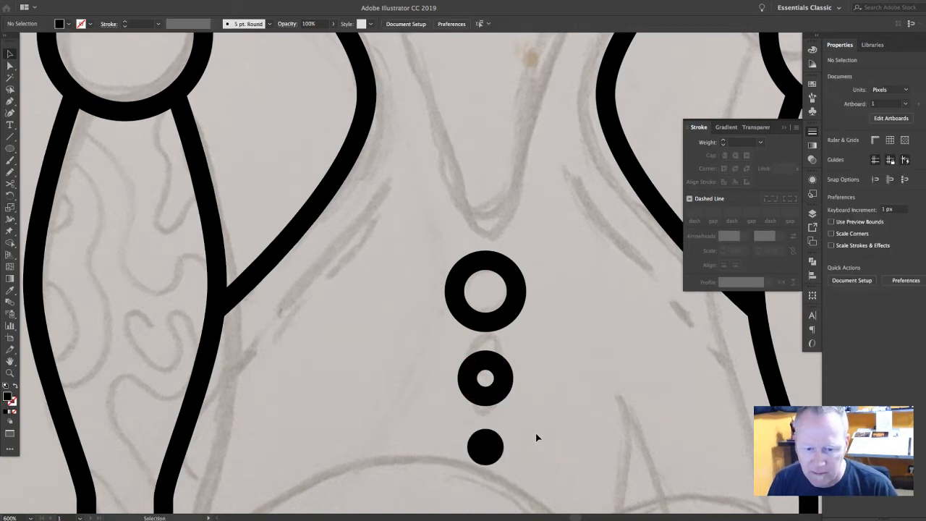
# Step: Start a Pen path with a horizontal curve point at the lowest dip of the upper sand surface, using a black 5 pt stroke and no fill
pyautogui.press('super+minus')
pyautogui.press('super+minus')
pyautogui.press('super+minus')
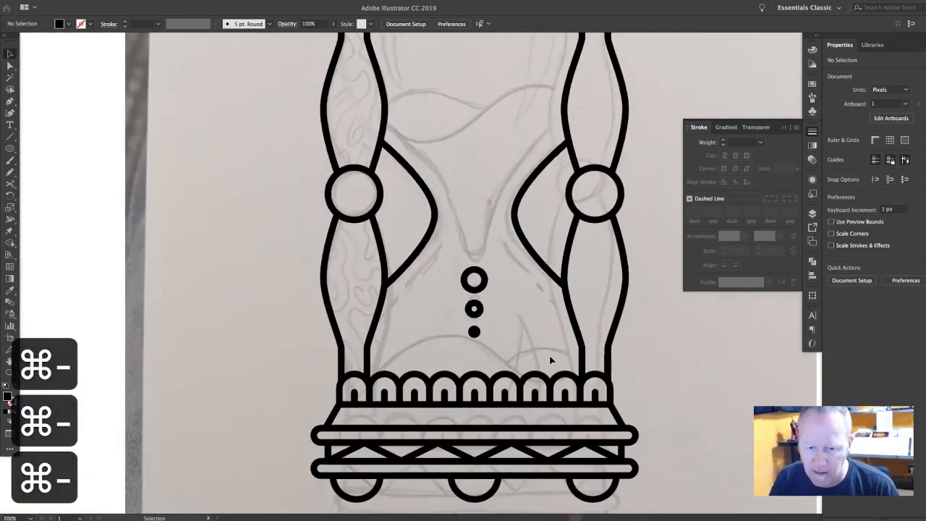
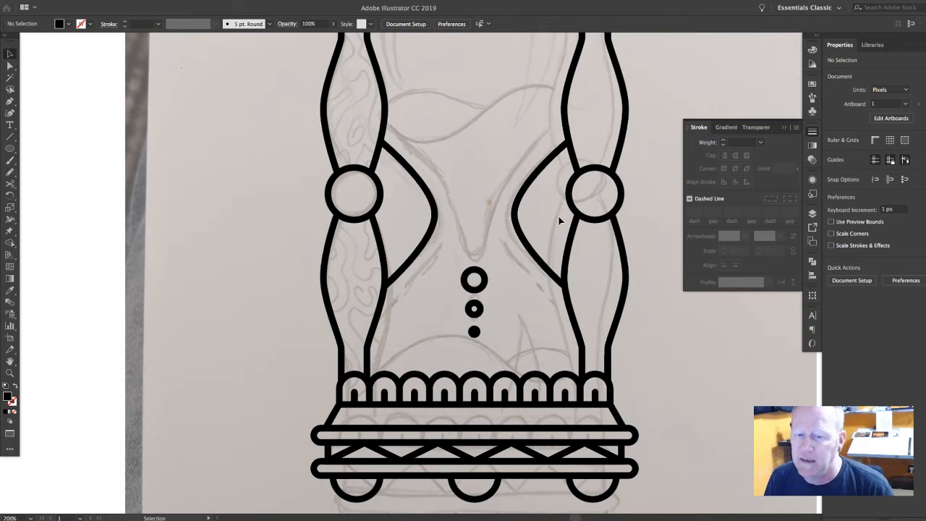
pyautogui.scroll(3, 559, 220)
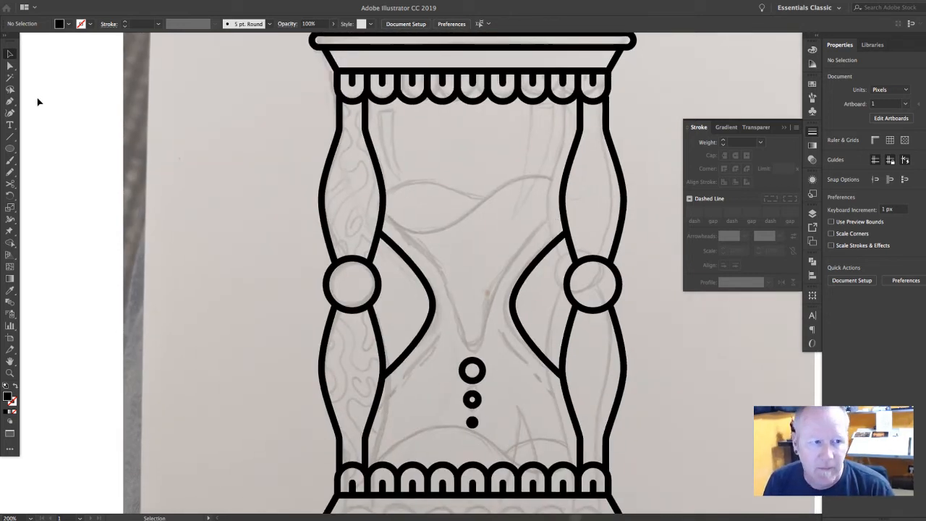
pyautogui.click(10, 102)
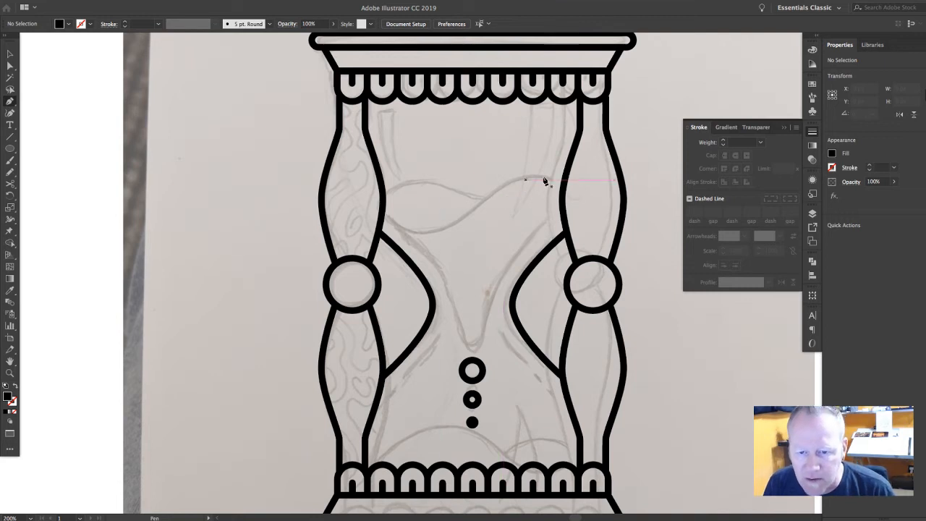
pyautogui.hscroll(-1, 485, 281)
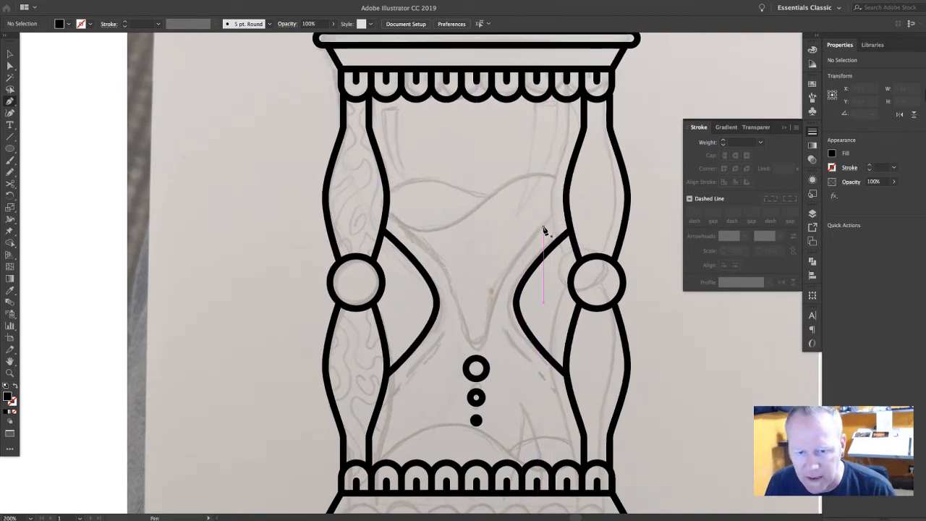
pyautogui.scroll(-1, 542, 225)
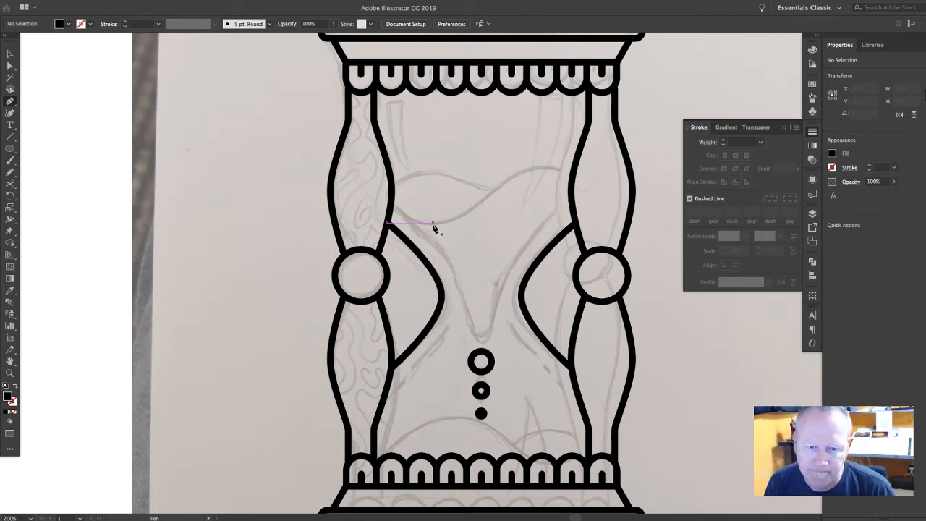
pyautogui.moveTo(431, 224); pyautogui.dragTo(450, 224)
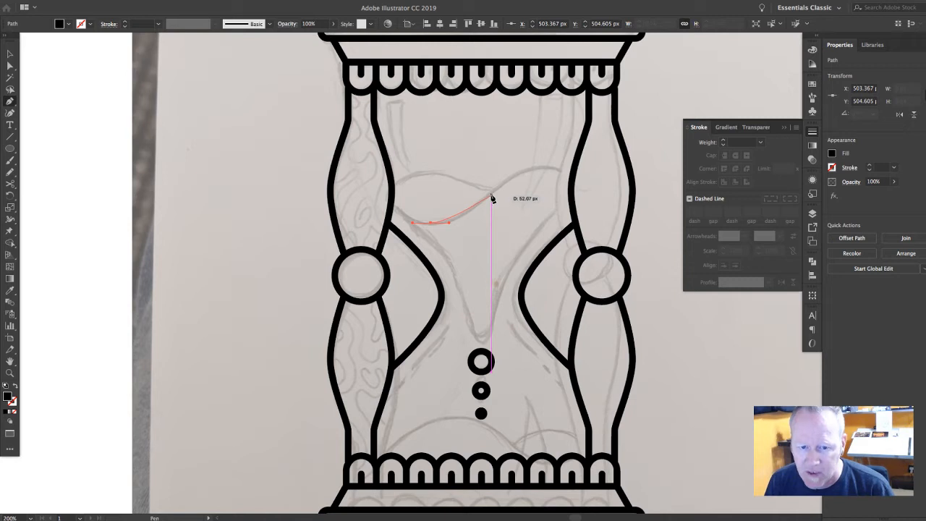
pyautogui.click(87, 25)
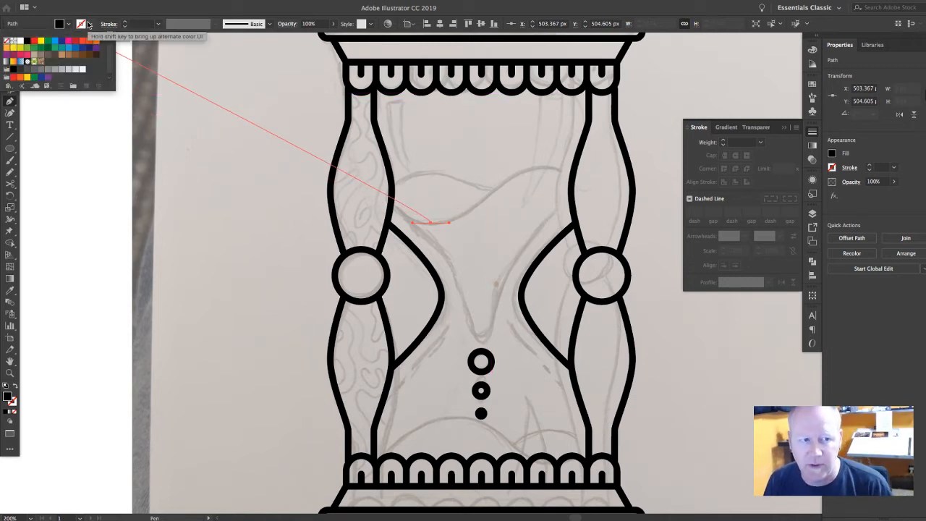
pyautogui.click(26, 41)
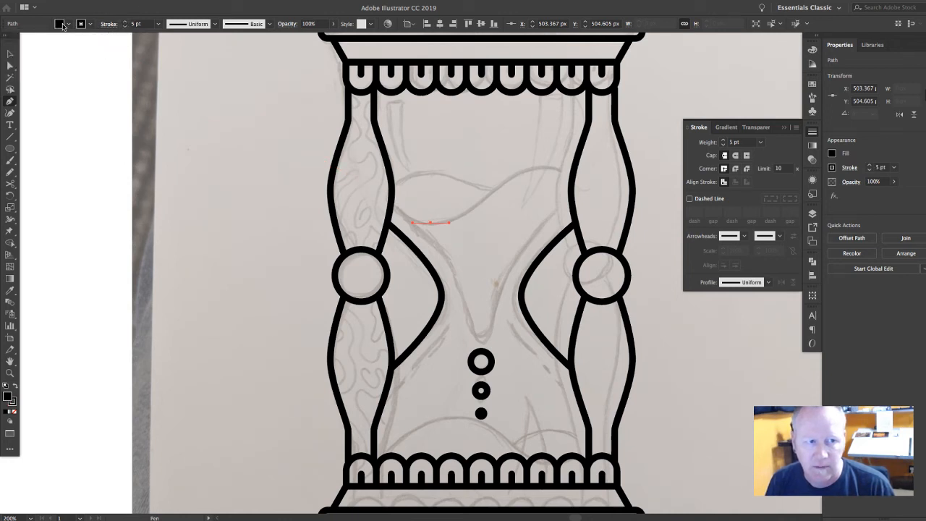
pyautogui.click(63, 27)
pyautogui.click(9, 41)
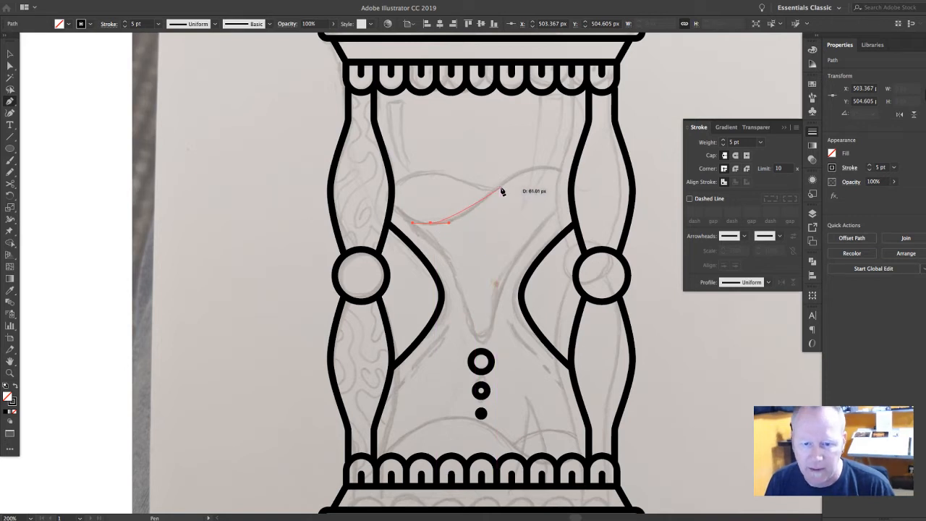
# Step: Continue the sand line as a smooth wave over the sketched crest, ending it on the inner edge of the right upper post
pyautogui.moveTo(458, 223); pyautogui.dragTo(469, 216)
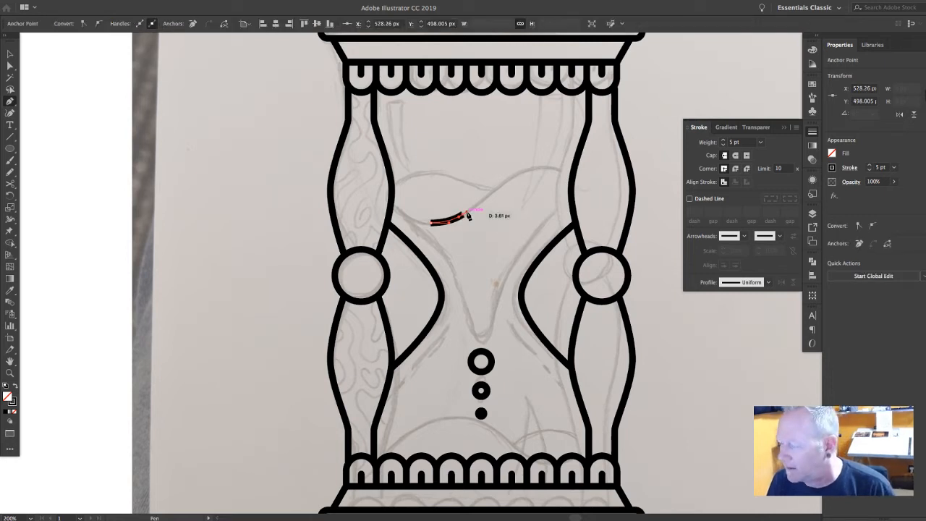
pyautogui.moveTo(469, 215); pyautogui.dragTo(569, 171)
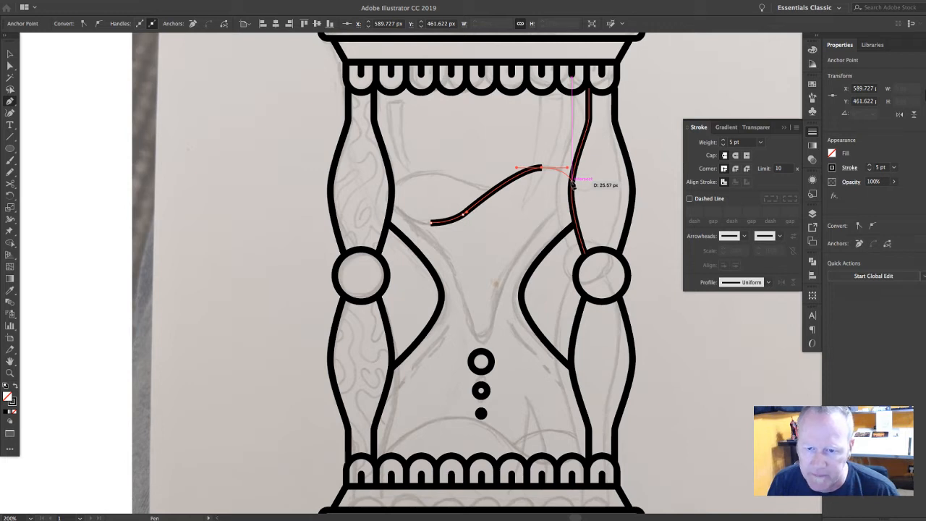
pyautogui.click(572, 185)
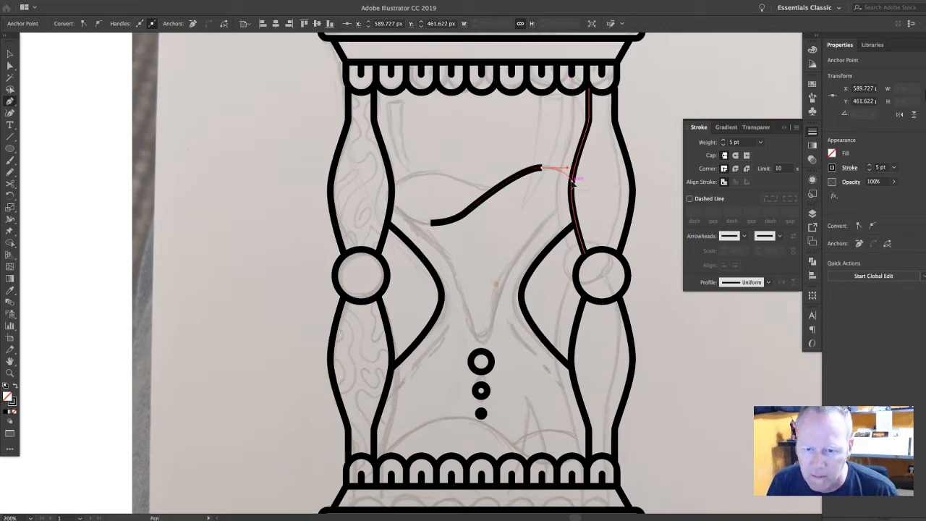
pyautogui.click(571, 185)
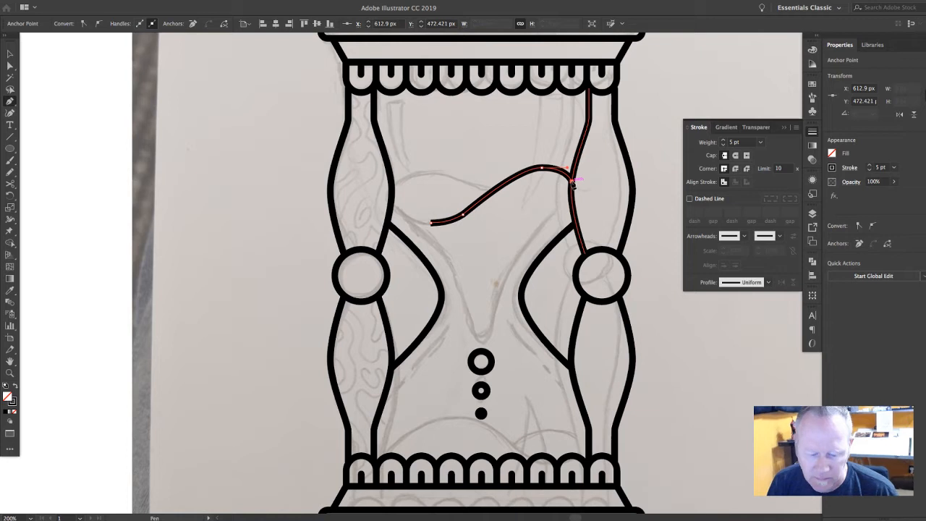
# Step: Extend the sand line from its left end around the left post and back along the sketched upper edge to the rising wave
pyautogui.press('f')
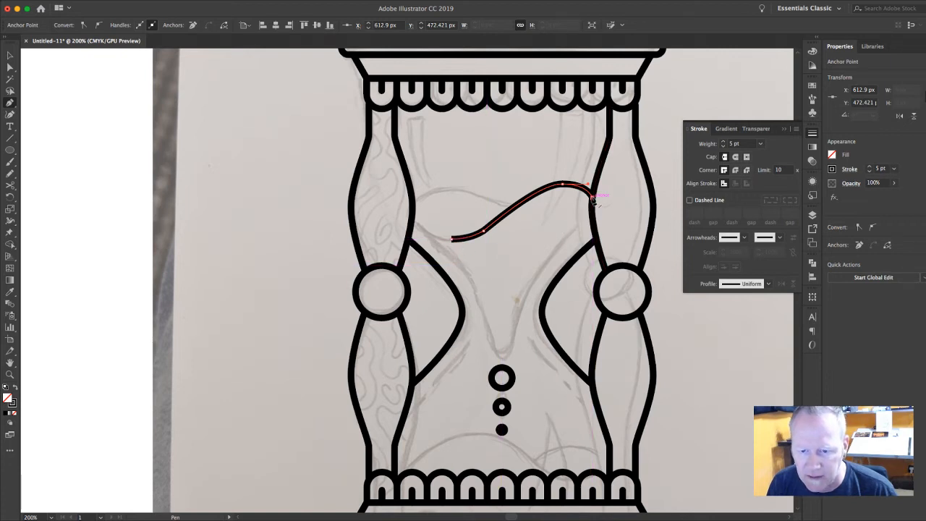
pyautogui.click(451, 239)
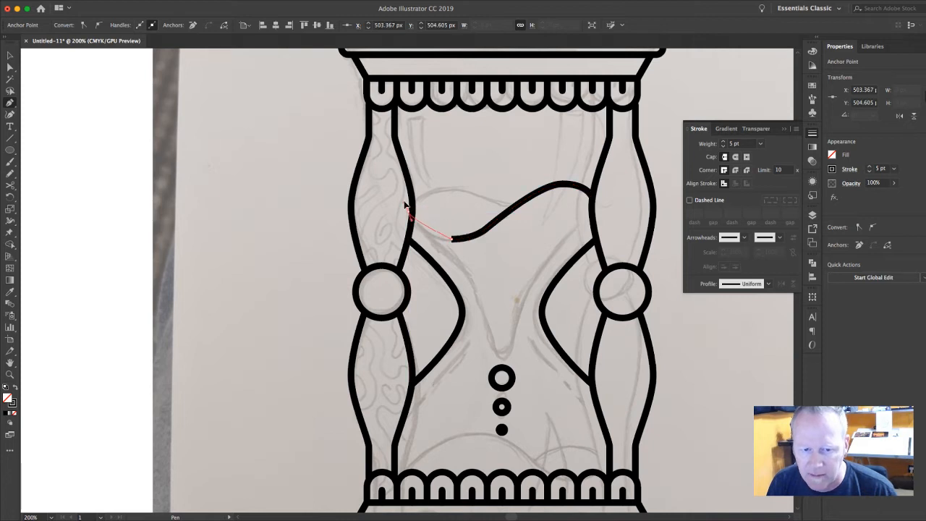
pyautogui.moveTo(407, 209); pyautogui.dragTo(463, 193)
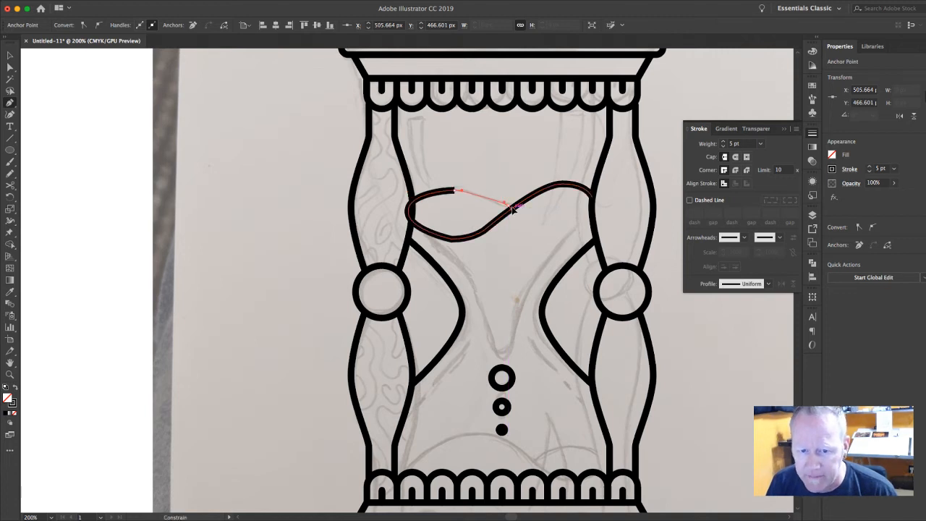
pyautogui.click(512, 207)
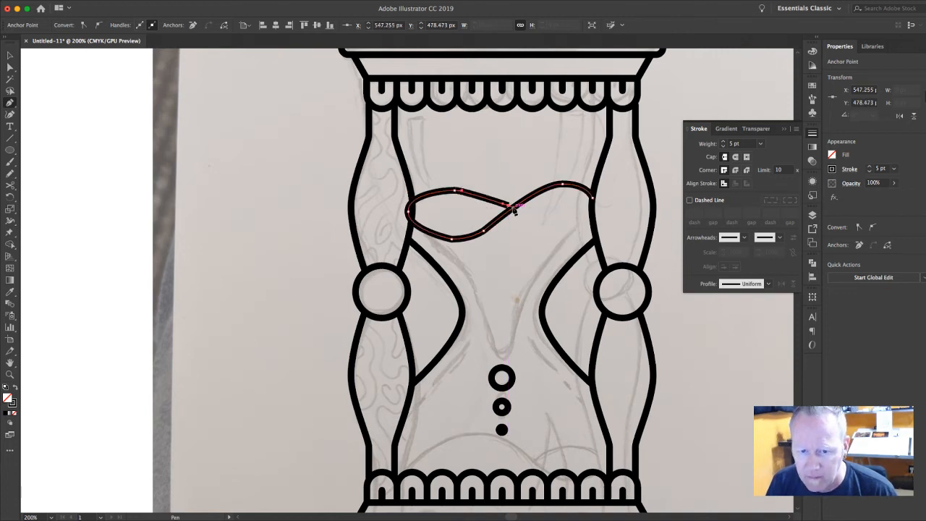
# Step: Move the end anchor of the upper sand edge onto the rising wave so the loop closes visually
pyautogui.press('a')
pyautogui.click(265, 213)
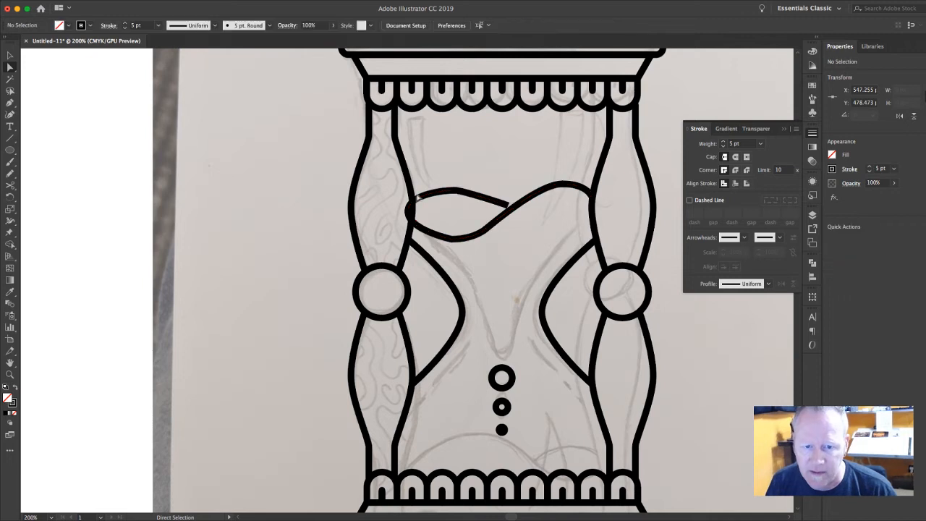
pyautogui.moveTo(509, 207); pyautogui.dragTo(514, 209)
pyautogui.click(525, 224)
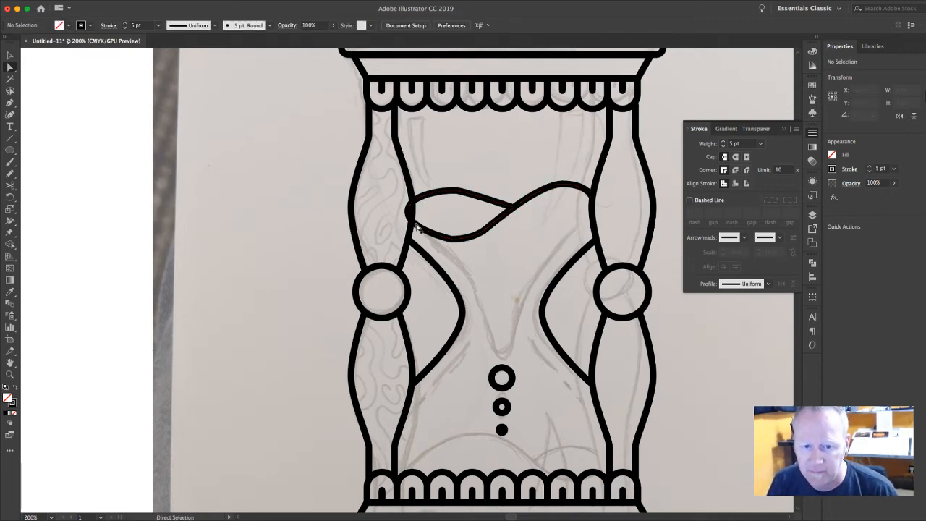
# Step: Smooth the upper edge and the lower curve of the sand loop with the Smooth tool, then deselect the path
pyautogui.click(454, 191)
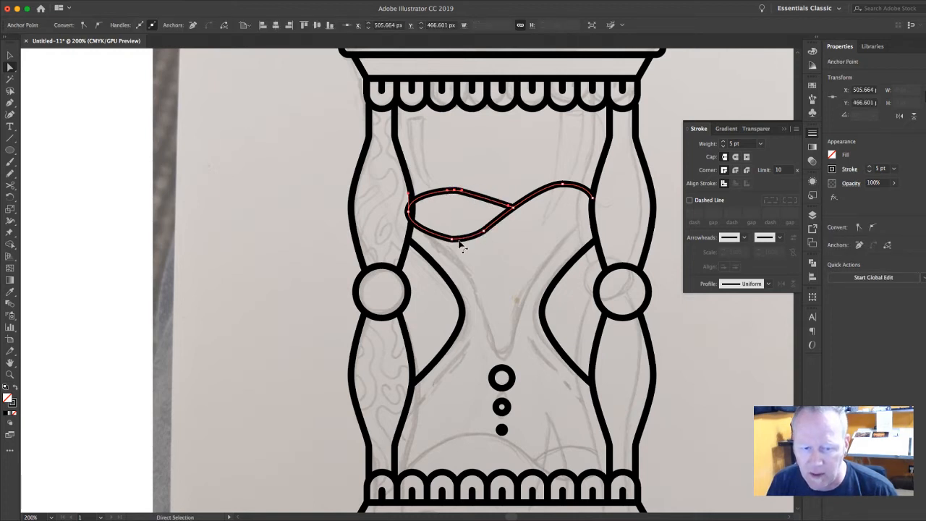
pyautogui.press('v')
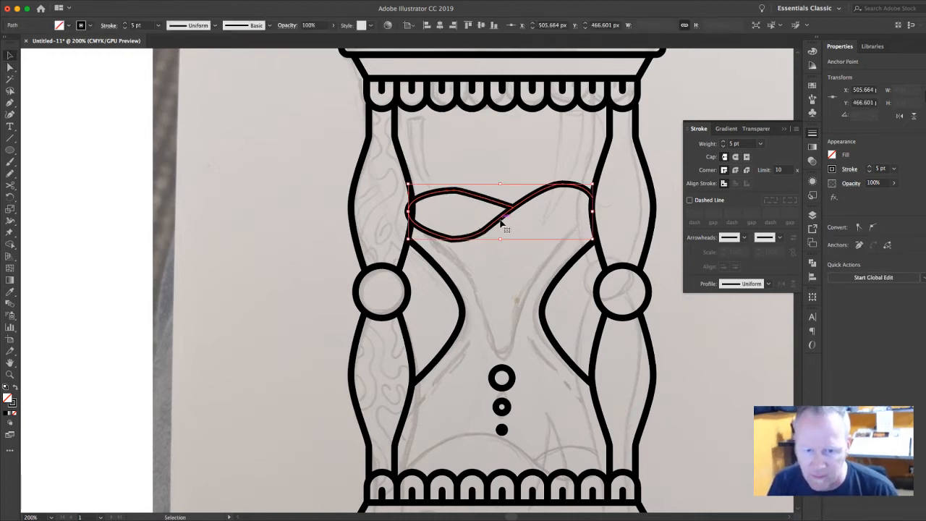
pyautogui.click(10, 174)
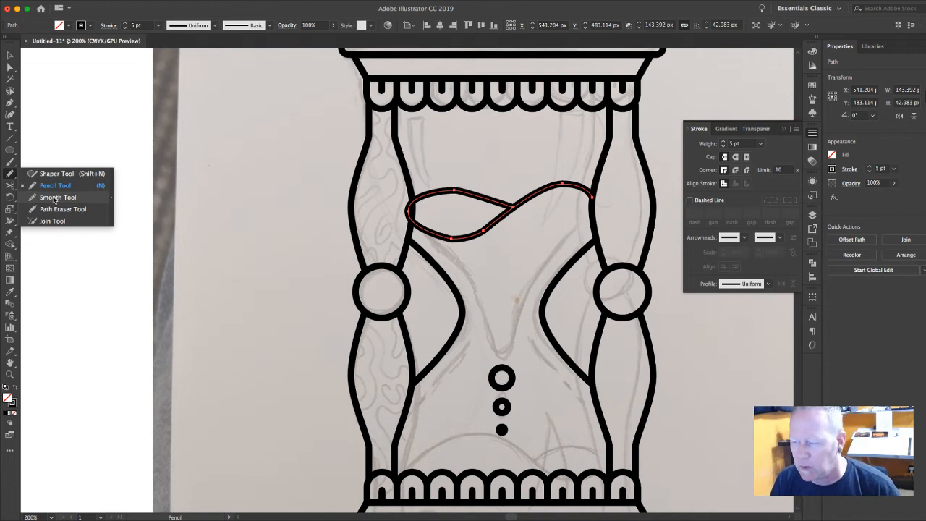
pyautogui.click(54, 197)
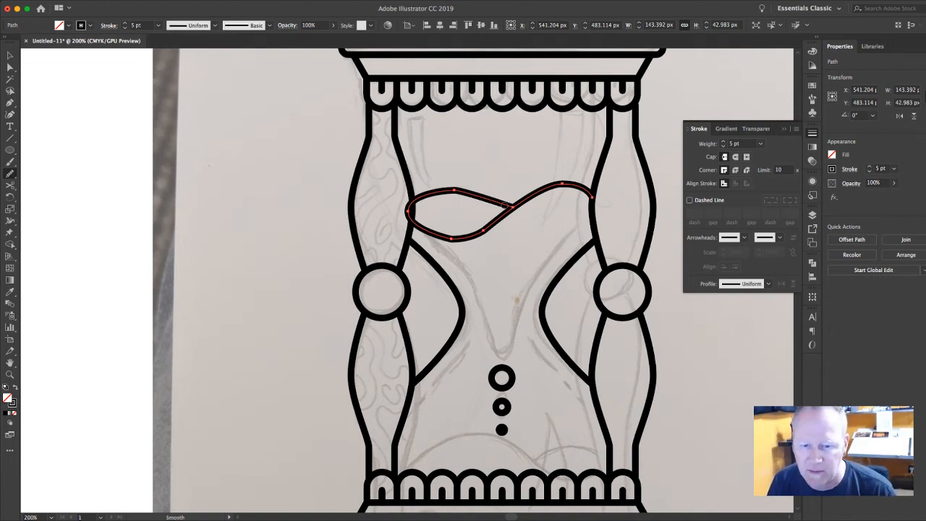
pyautogui.moveTo(502, 205); pyautogui.dragTo(449, 191)
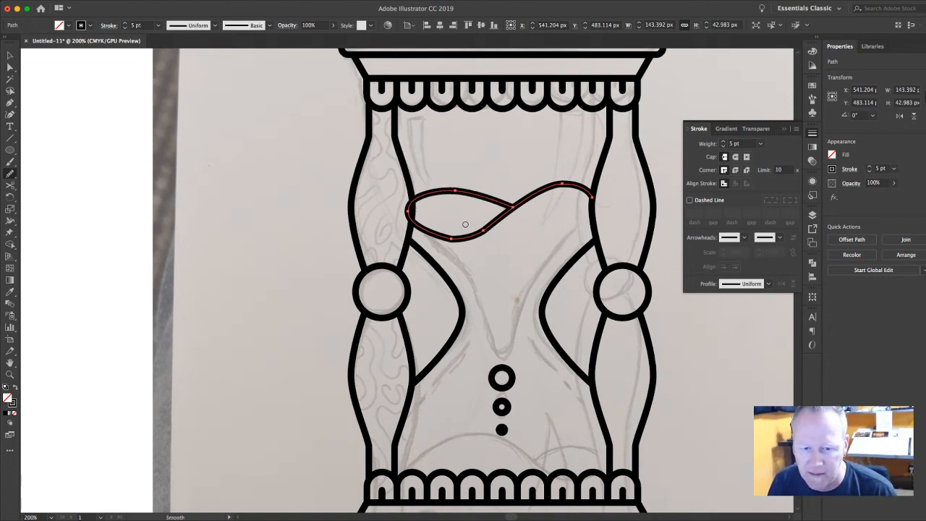
pyautogui.moveTo(430, 232)
pyautogui.mouseDown()
pyautogui.moveTo(471, 237)
pyautogui.moveTo(498, 220)
pyautogui.mouseUp()
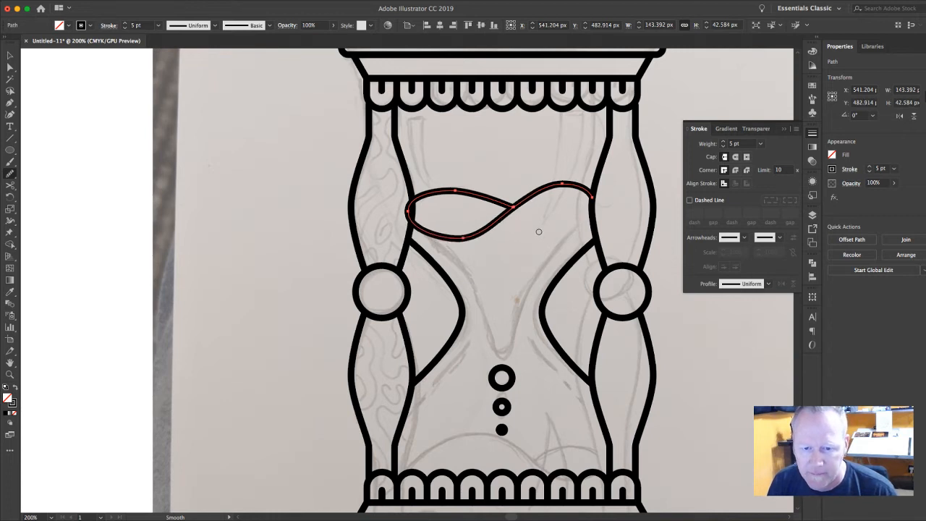
pyautogui.press('v')
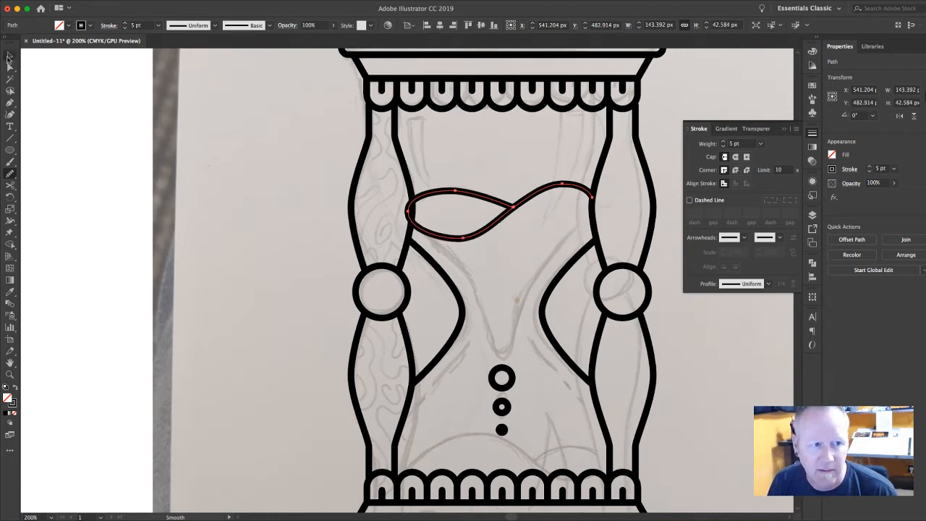
pyautogui.click(322, 237)
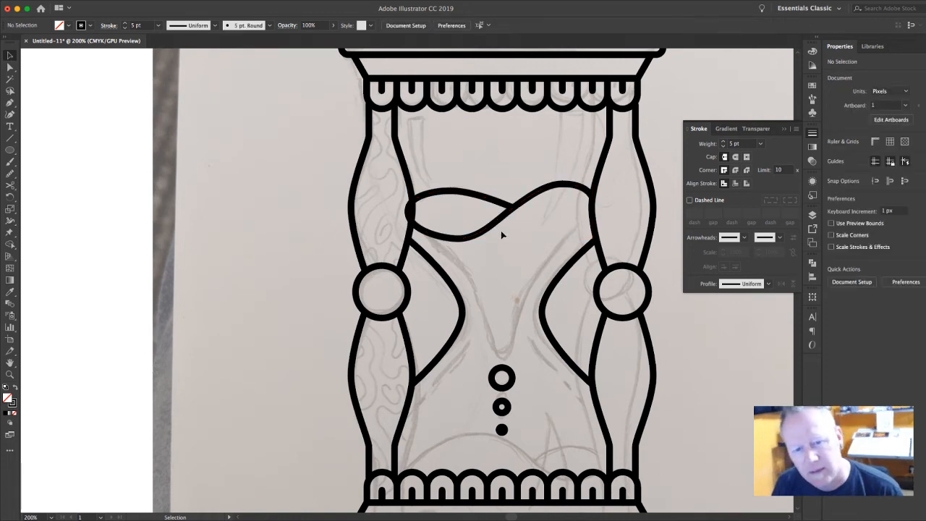
# Step: Move the lowest anchor point of the sand loop 10 px to the left
pyautogui.press('a')
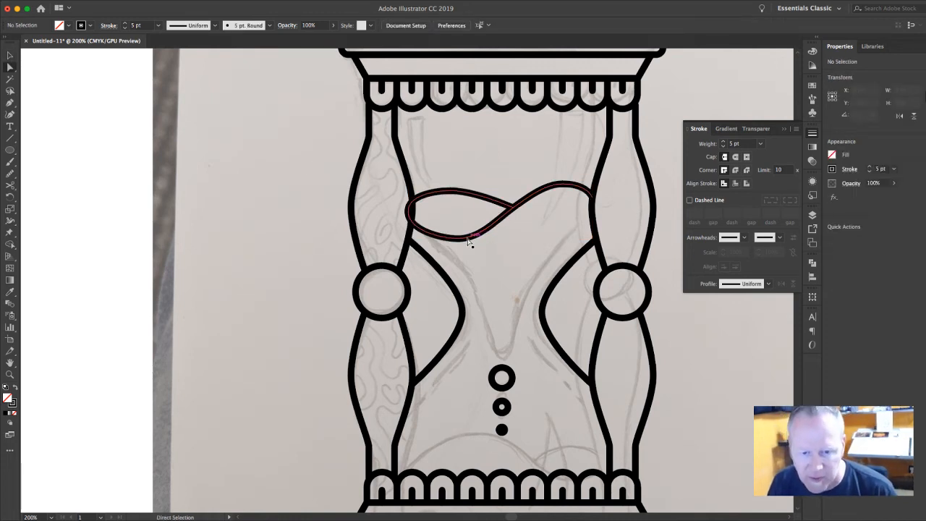
pyautogui.click(475, 238)
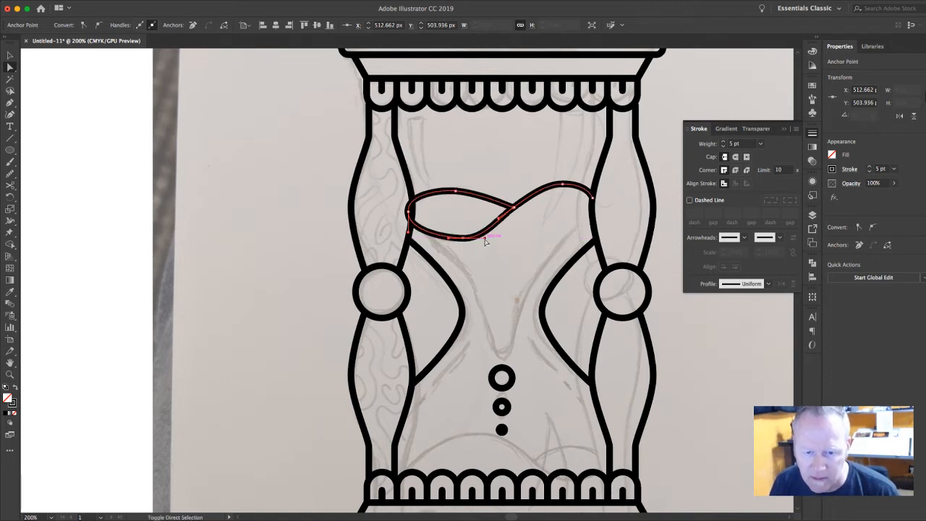
pyautogui.hotkey('shift', 'Left')
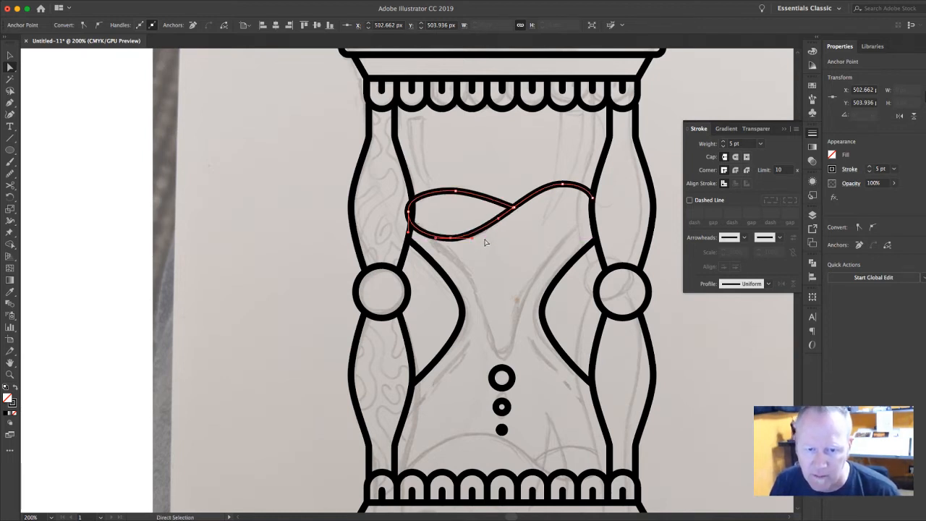
# Step: Deselect the sand loop path
pyautogui.hscroll(3, 265, 250)
pyautogui.click(274, 251)
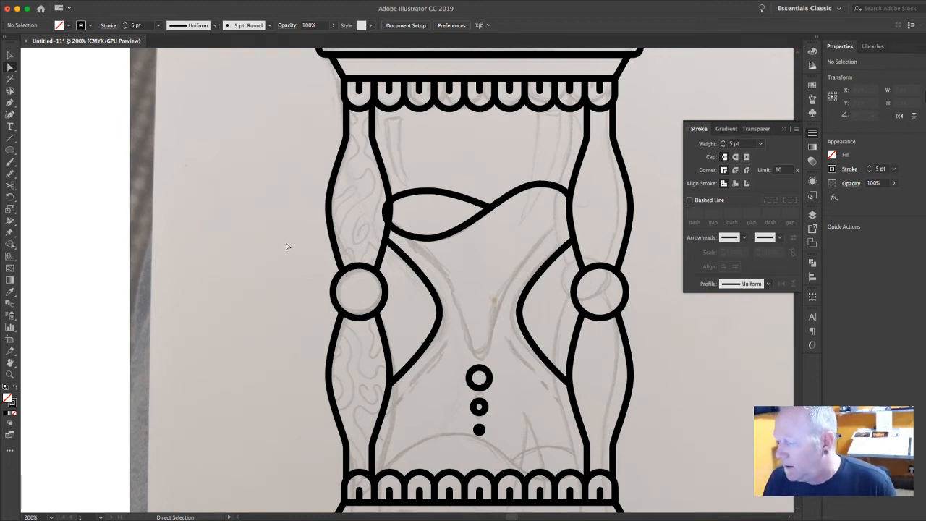
pyautogui.press('super+Tab')
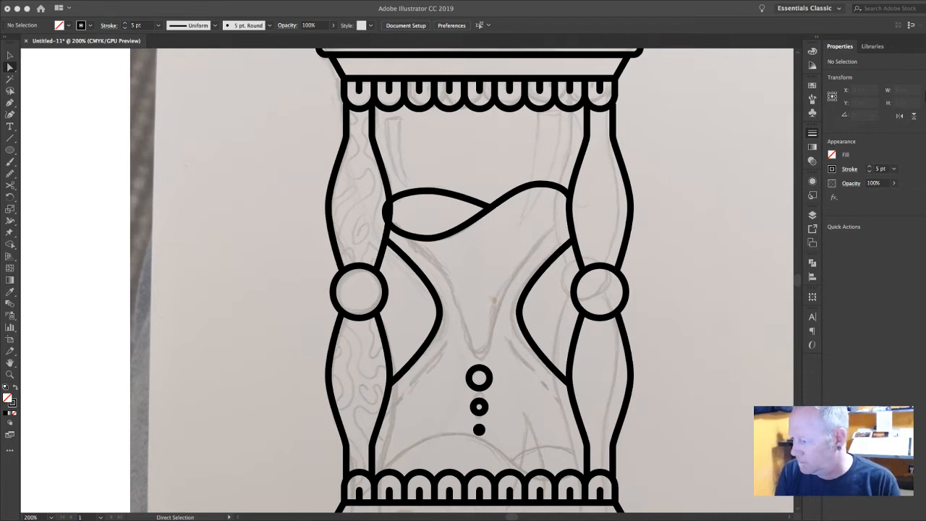
pyautogui.click(684, 280)
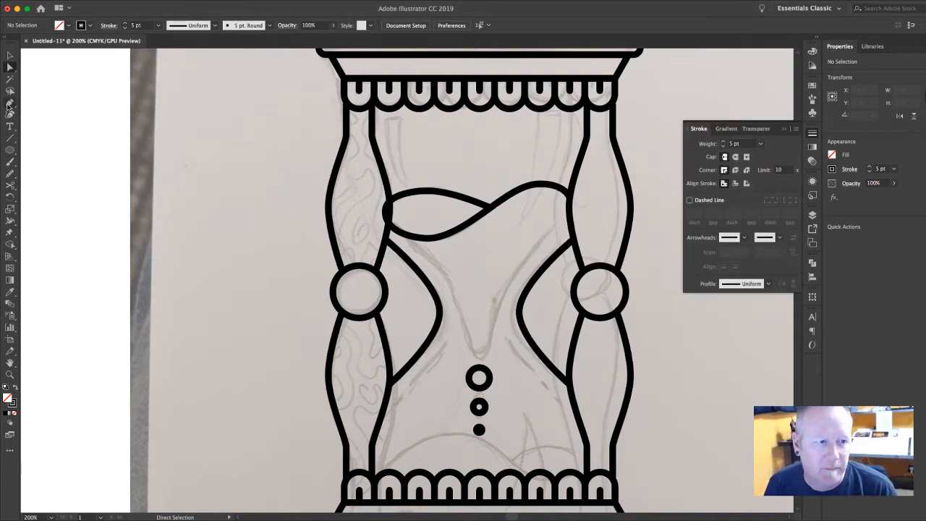
# Step: Trace the right side of the sketched sand funnel with the Pen tool, from its tip above the grains up to the right post
pyautogui.click(10, 102)
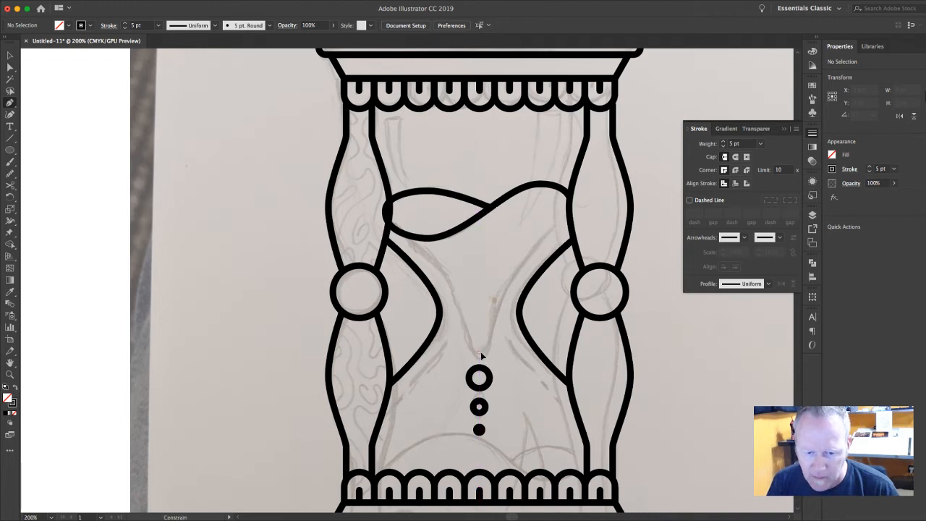
pyautogui.moveTo(479, 352); pyautogui.dragTo(489, 354)
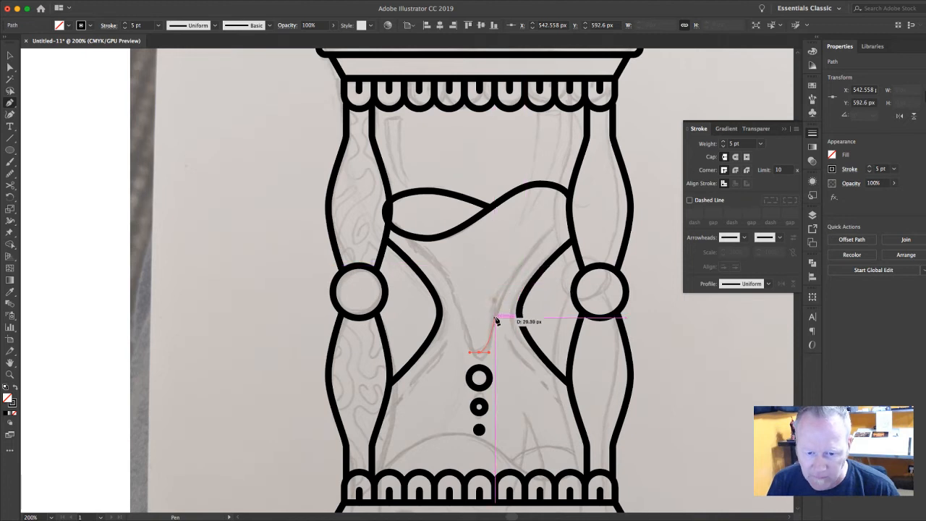
pyautogui.click(500, 303)
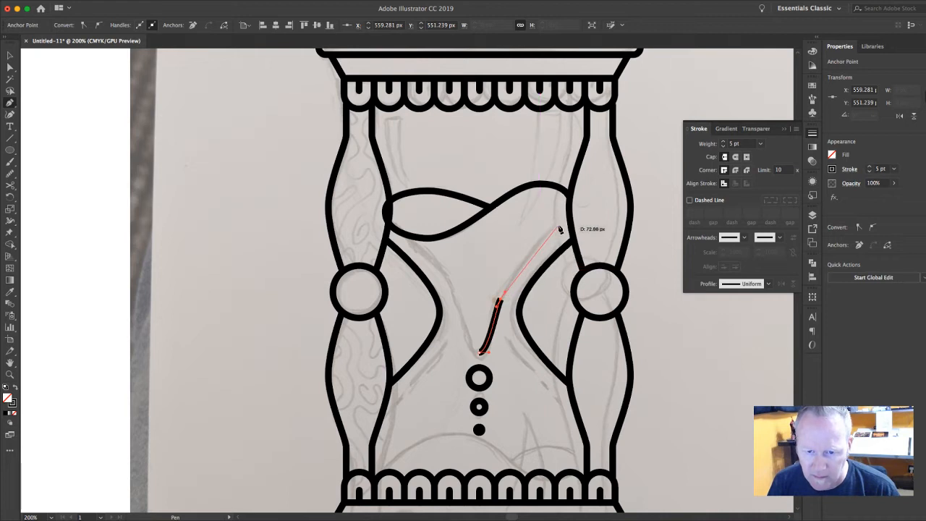
pyautogui.moveTo(568, 216); pyautogui.dragTo(603, 187)
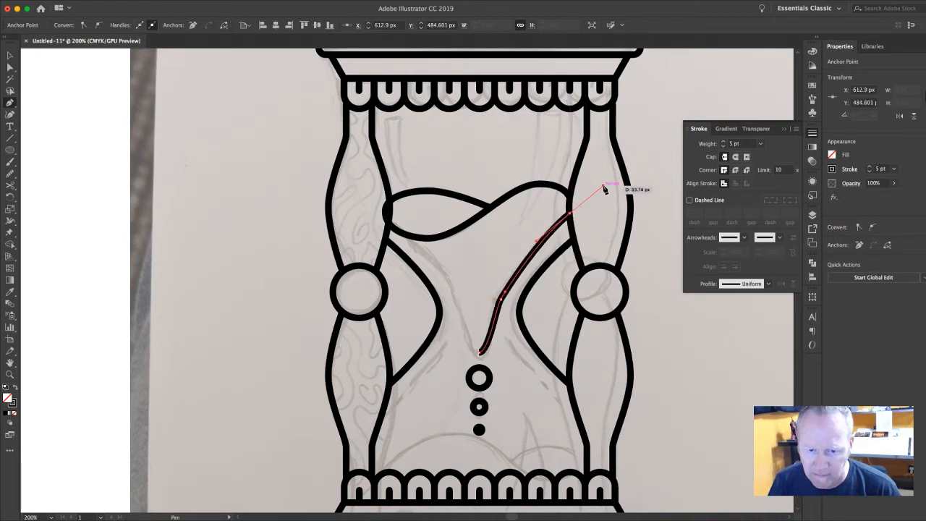
# Step: Adjust the direction handles of the right sand curve's middle anchor and upper segment to refine its bend
pyautogui.press('a')
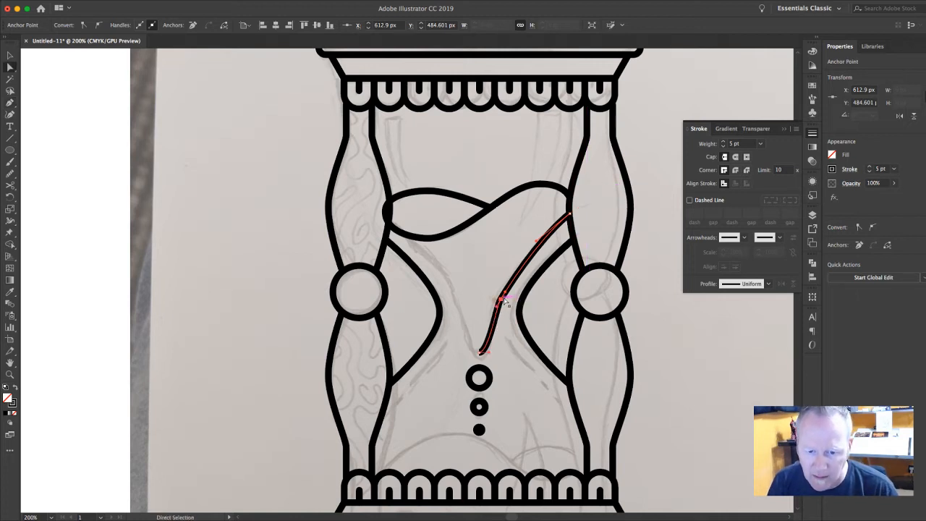
pyautogui.click(506, 296)
pyautogui.moveTo(505, 296); pyautogui.dragTo(506, 290)
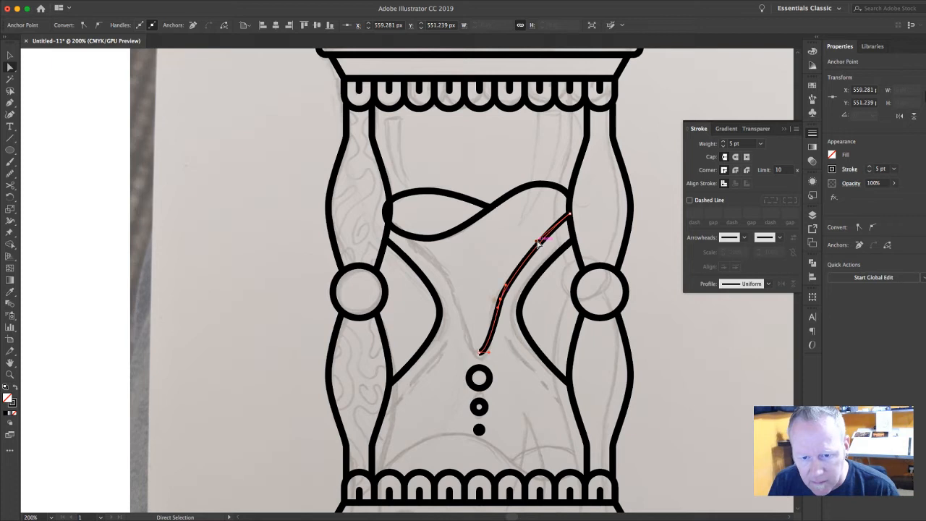
pyautogui.moveTo(536, 241); pyautogui.dragTo(535, 239)
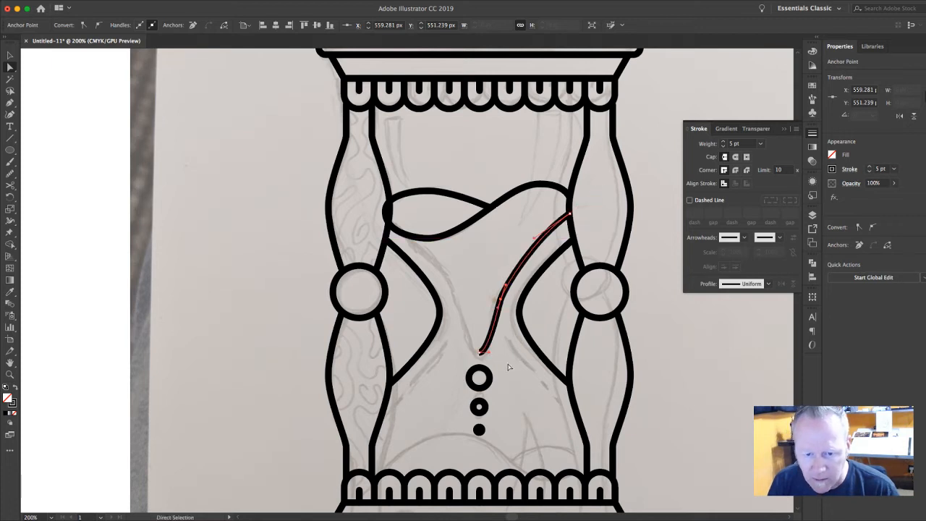
# Step: Even out the kink at the middle of the right sand curve with the Smooth tool, then deselect it
pyautogui.press('v')
pyautogui.click(505, 294)
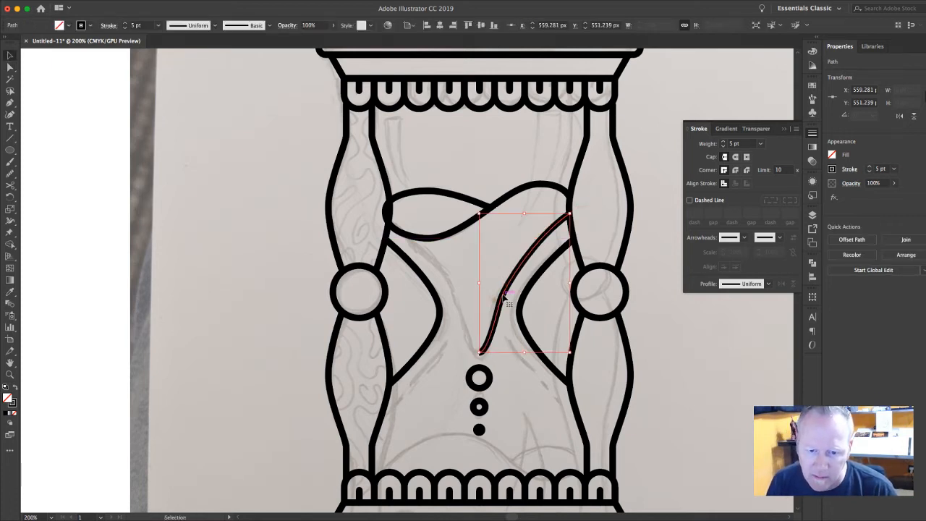
pyautogui.click(9, 173)
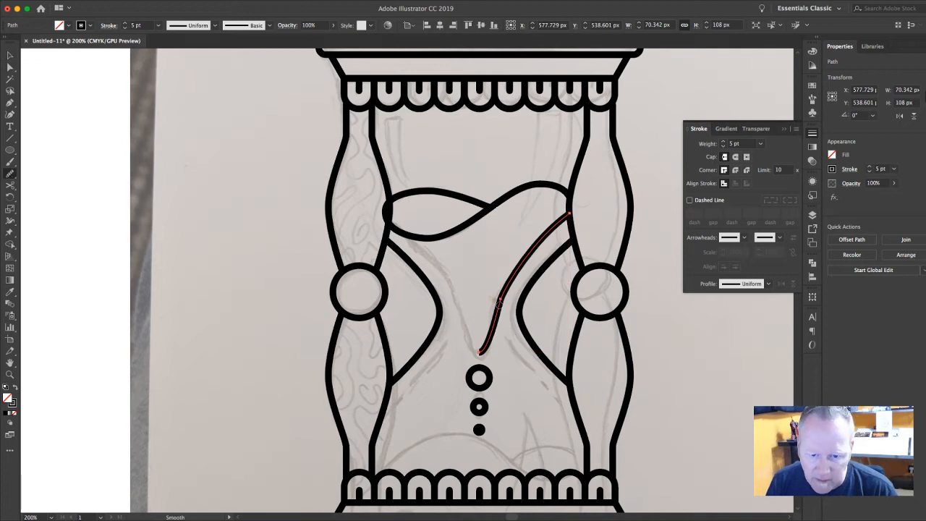
pyautogui.moveTo(499, 299); pyautogui.dragTo(513, 276)
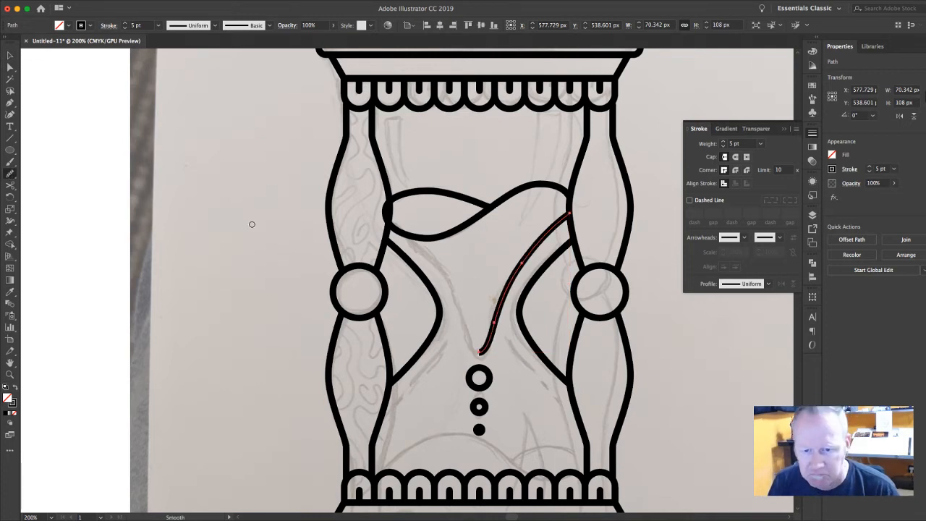
pyautogui.click(9, 55)
pyautogui.click(262, 216)
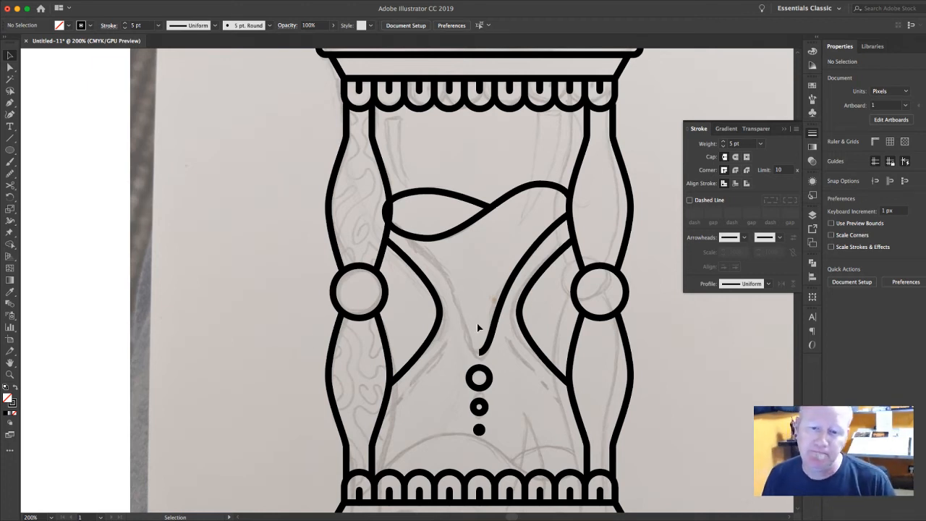
# Step: Make a vertically reflected copy of the right sand curve and place it on the left so their lower ends meet
pyautogui.click(507, 293)
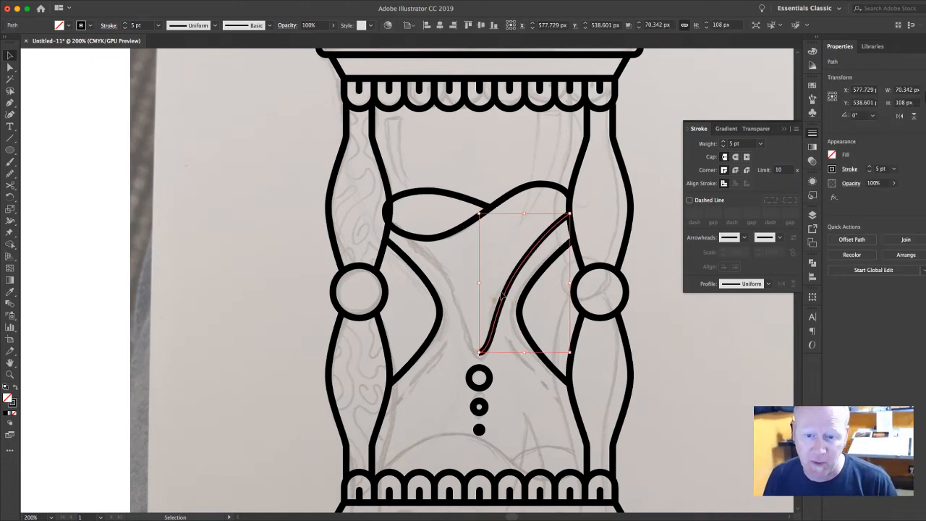
pyautogui.rightClick(510, 289)
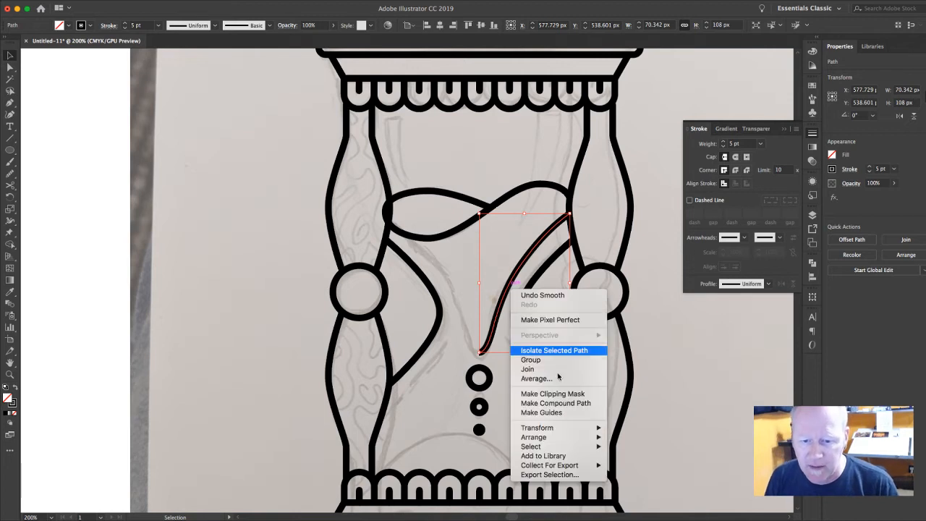
pyautogui.moveTo(571, 429)
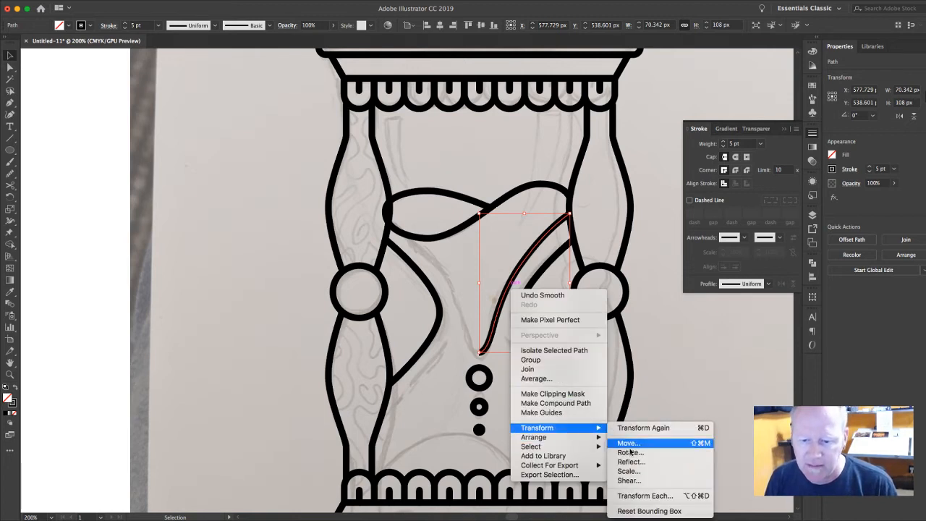
pyautogui.click(648, 463)
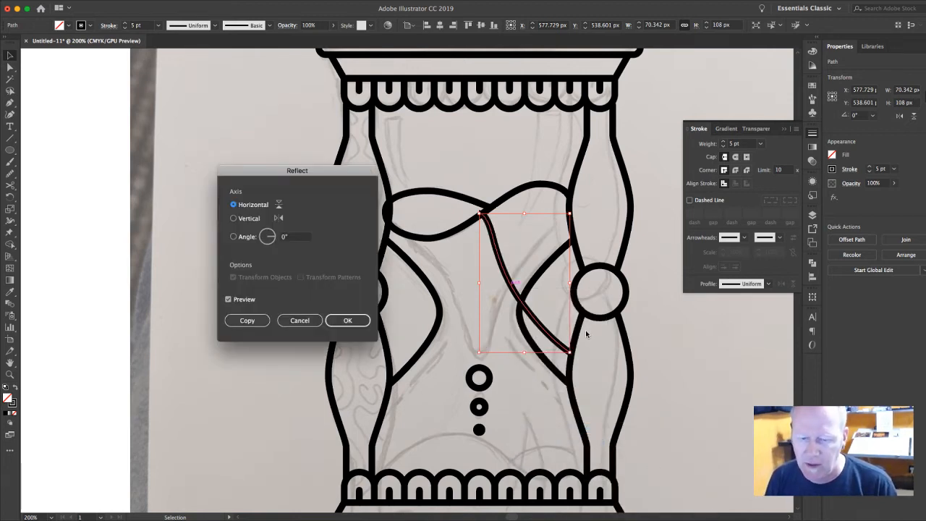
pyautogui.click(250, 219)
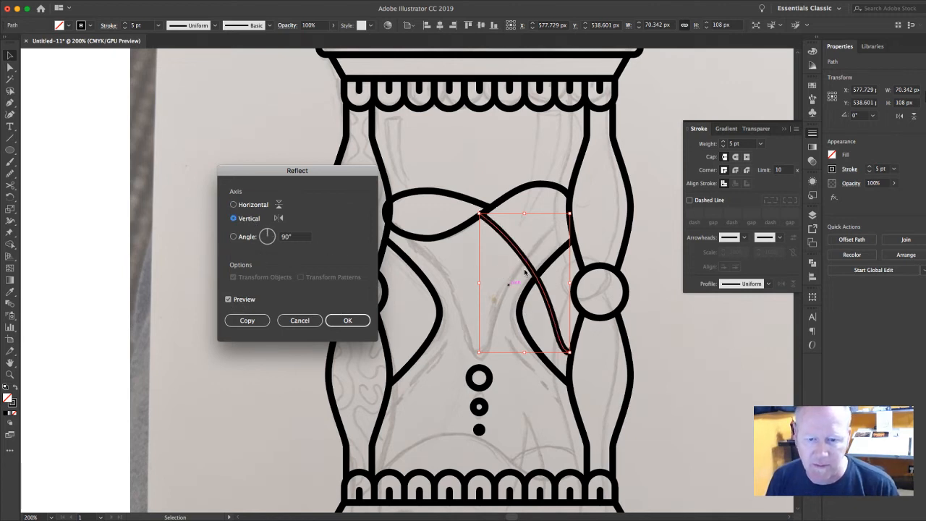
pyautogui.click(258, 320)
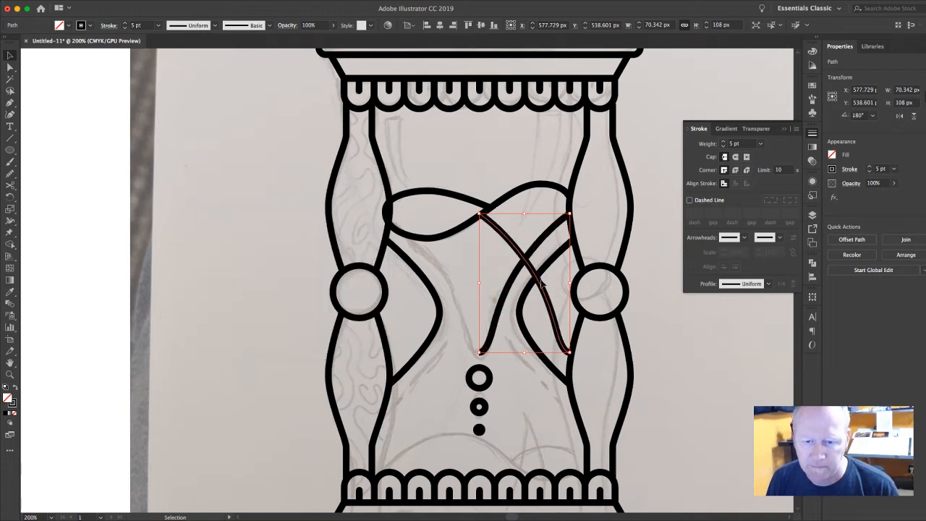
pyautogui.moveTo(544, 289); pyautogui.dragTo(450, 294)
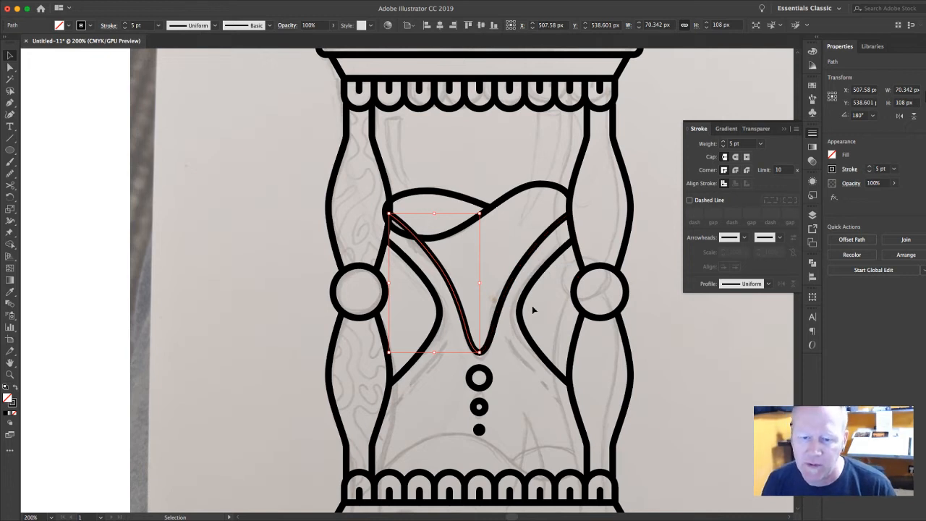
# Step: Reshape the left sand curve by lowering its upper end below the sand surface outline and shifting its upper middle anchor down and right
pyautogui.hscroll(-1, 506, 202)
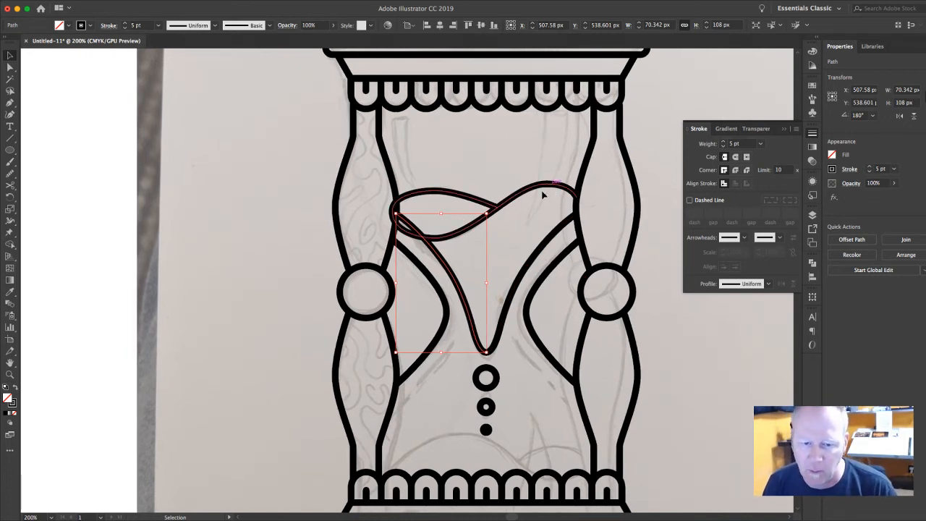
pyautogui.press('a')
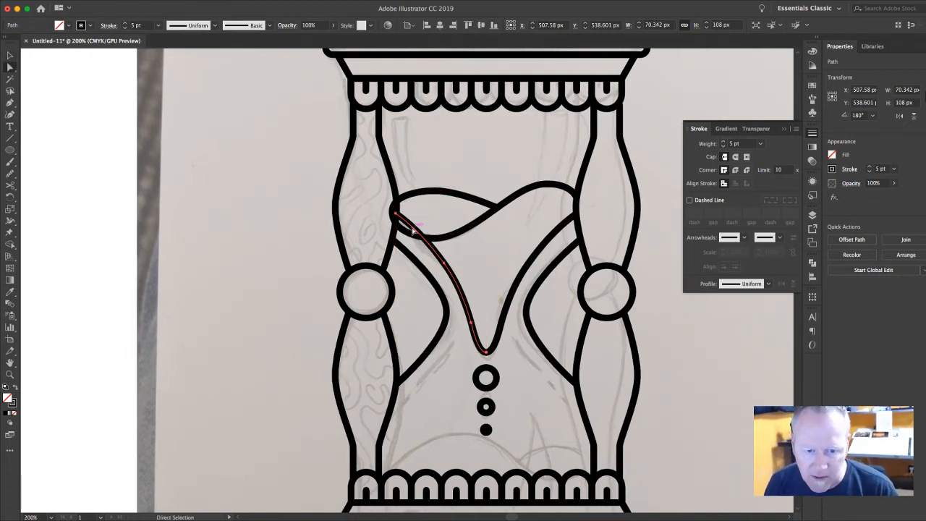
pyautogui.click(444, 265)
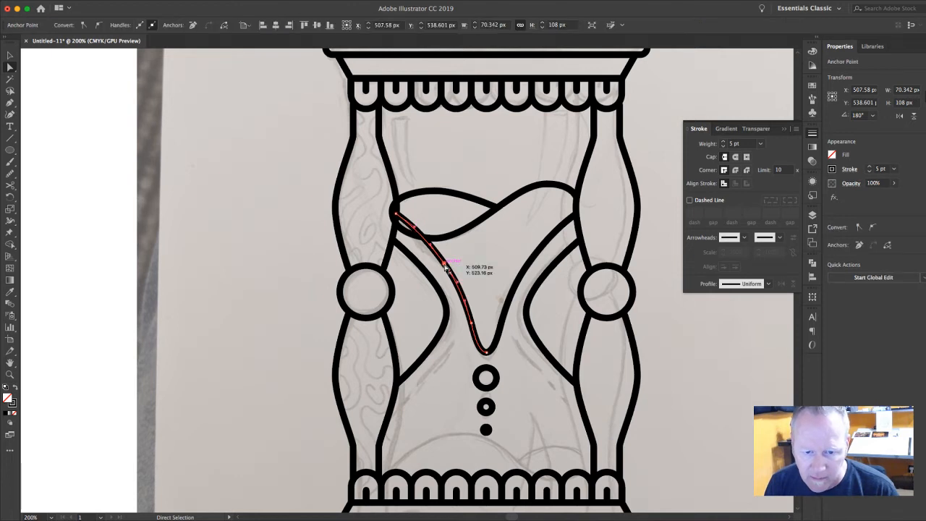
pyautogui.moveTo(397, 214); pyautogui.dragTo(403, 230)
pyautogui.moveTo(447, 270); pyautogui.dragTo(459, 282)
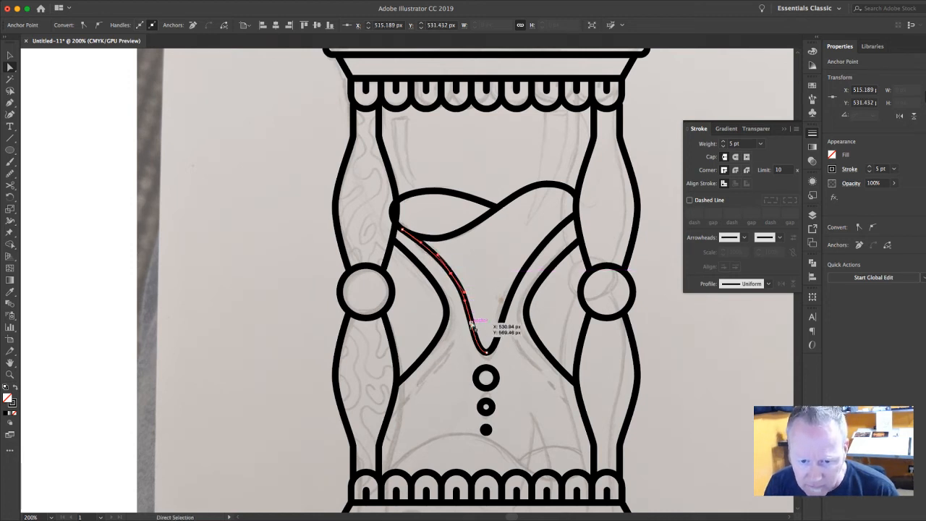
pyautogui.click(253, 241)
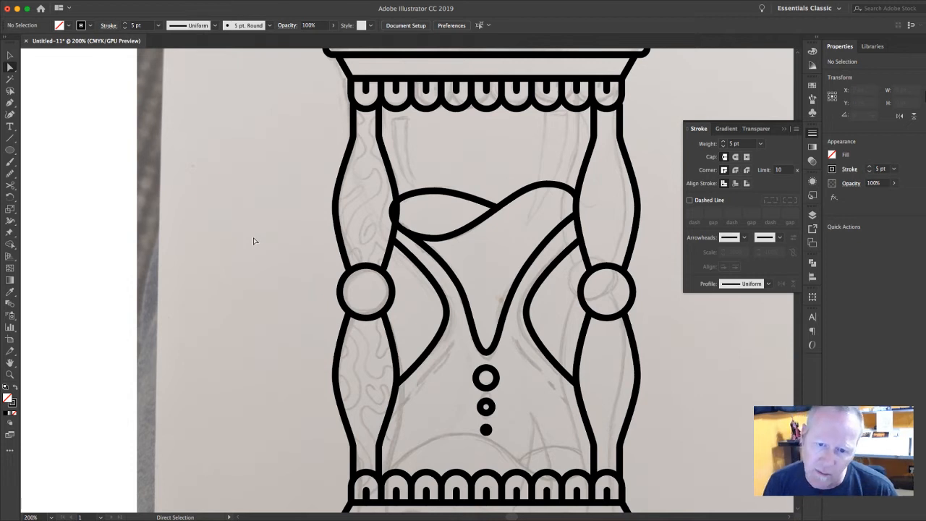
pyautogui.click(462, 298)
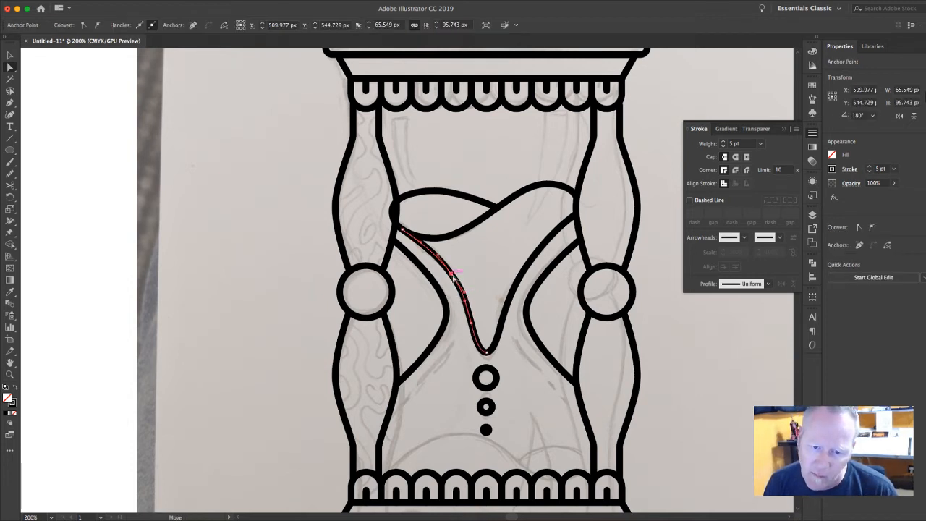
pyautogui.click(451, 274)
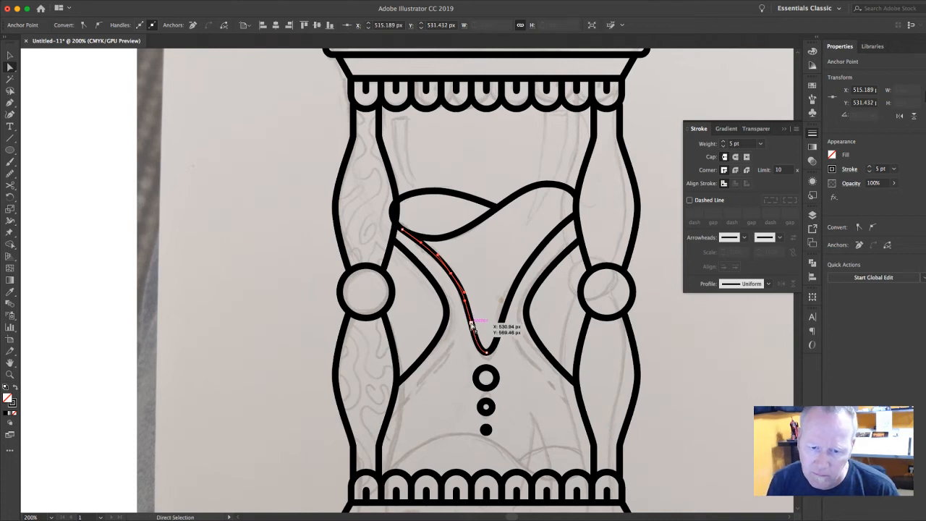
pyautogui.click(281, 300)
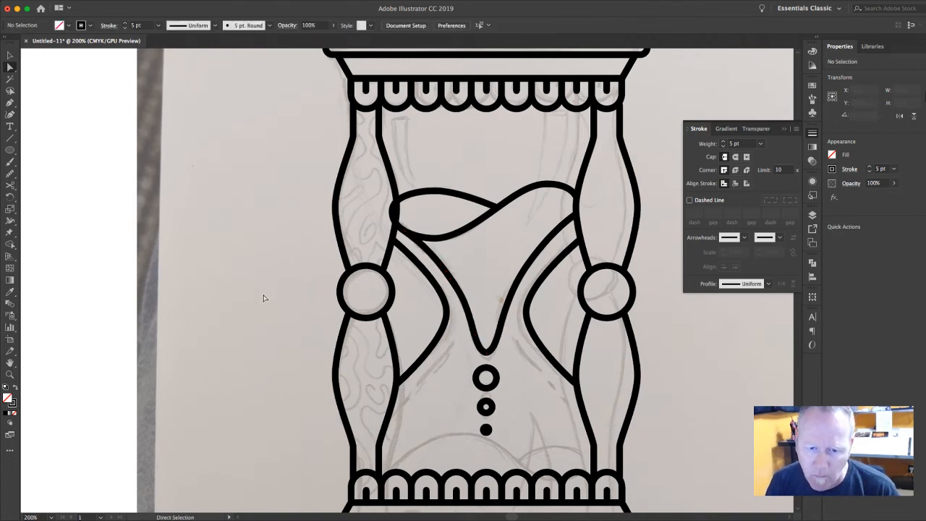
# Step: Extend the upper part of the right sand curve 3 px to the right so its end overlaps the right post
pyautogui.click(545, 262)
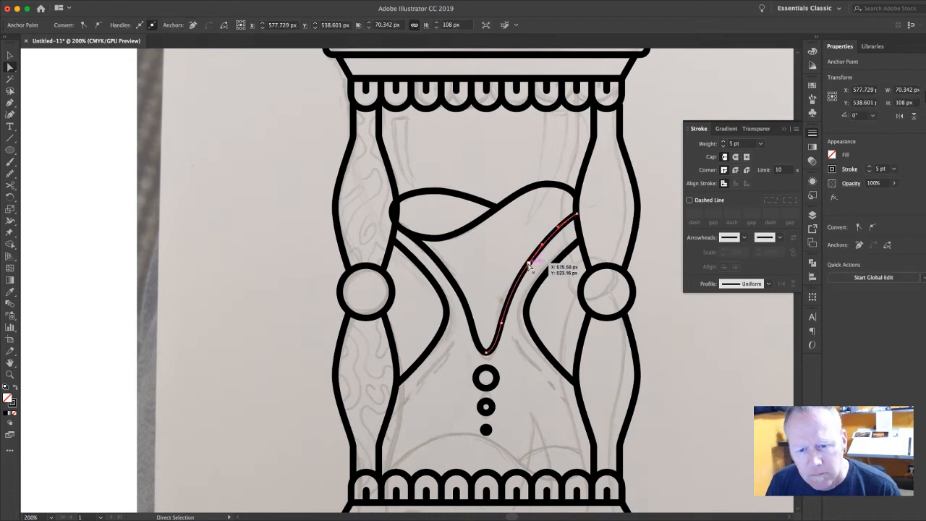
pyautogui.click(578, 215)
pyautogui.moveTo(581, 220); pyautogui.dragTo(579, 215)
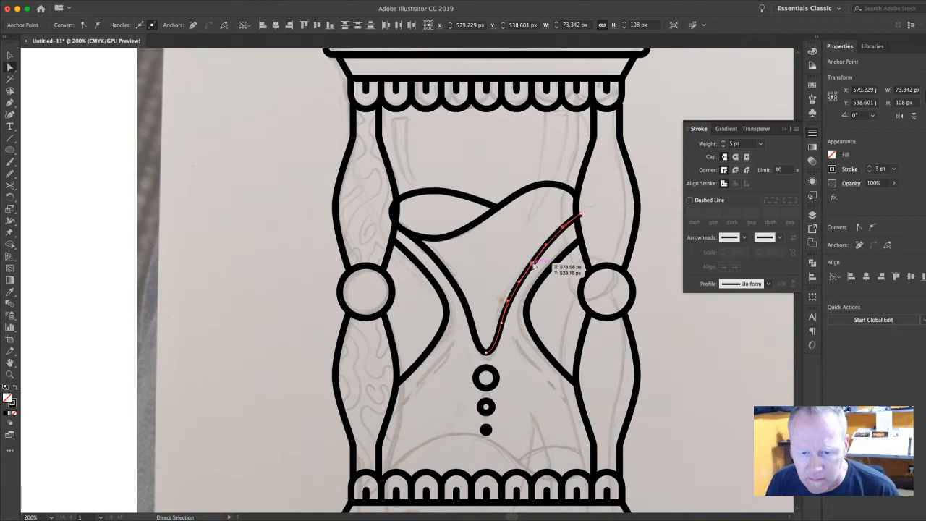
pyautogui.click(532, 263)
pyautogui.moveTo(509, 303); pyautogui.dragTo(564, 248)
pyautogui.click(564, 248)
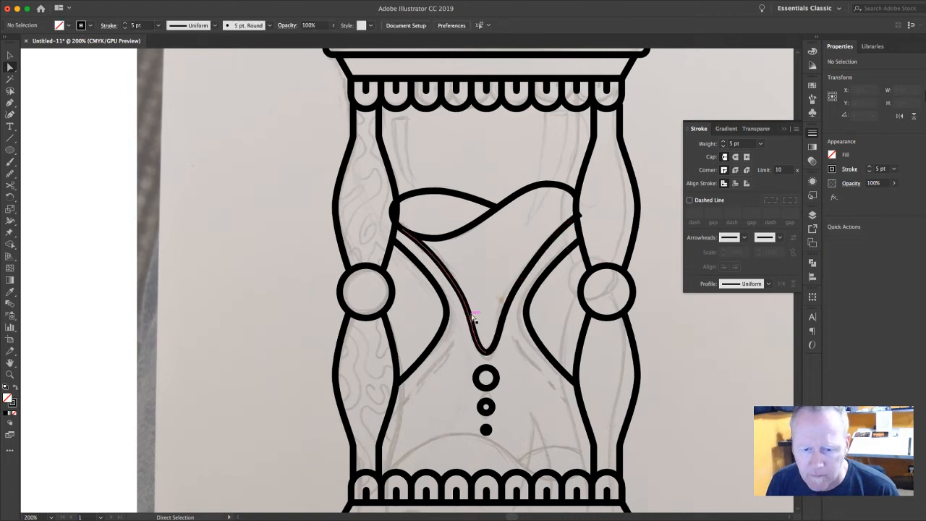
pyautogui.click(511, 303)
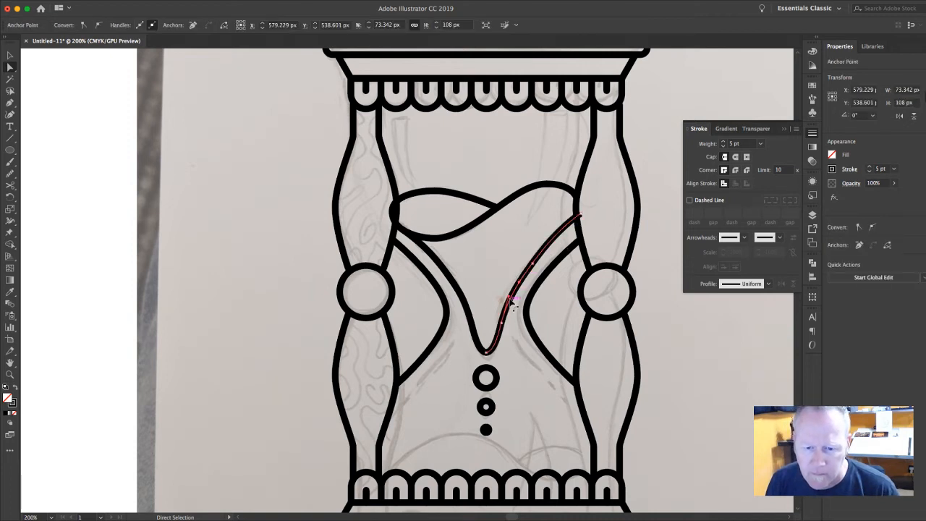
pyautogui.press('v')
pyautogui.click(484, 290)
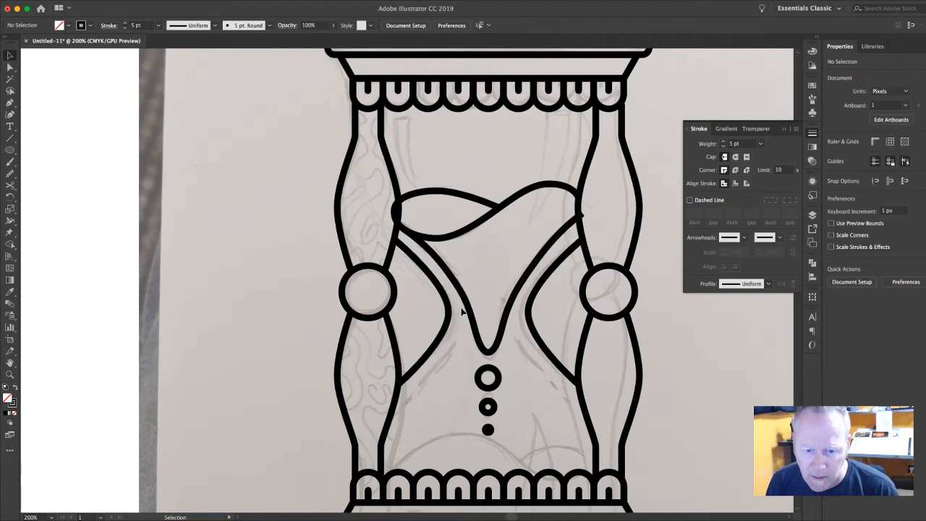
# Step: Smooth the left sand curve from its upper end down to the bottom tip with the Smooth tool
pyautogui.click(505, 340)
pyautogui.click(10, 173)
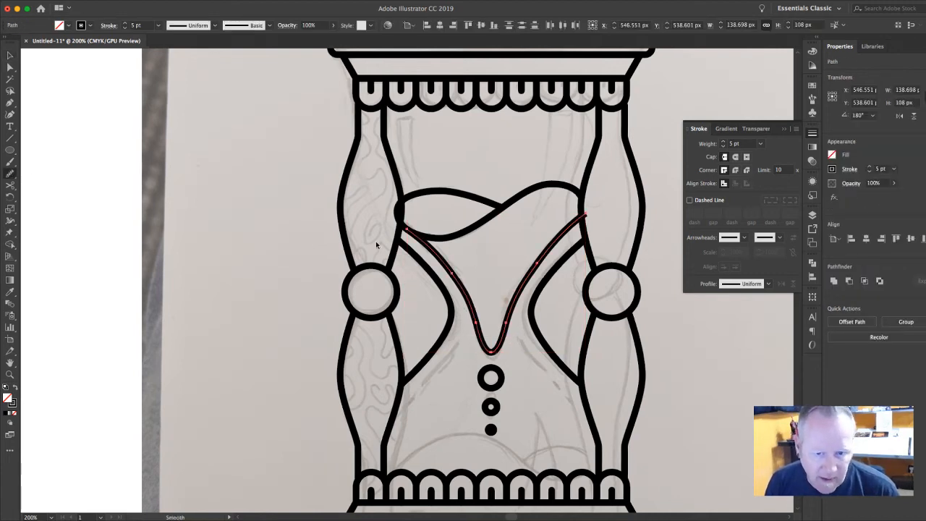
pyautogui.moveTo(405, 228); pyautogui.dragTo(470, 305)
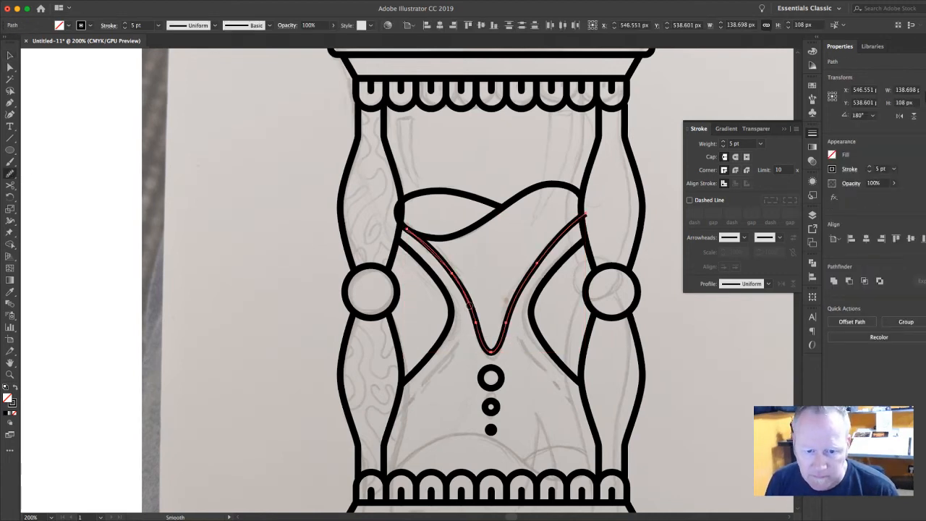
pyautogui.moveTo(486, 346); pyautogui.dragTo(539, 252)
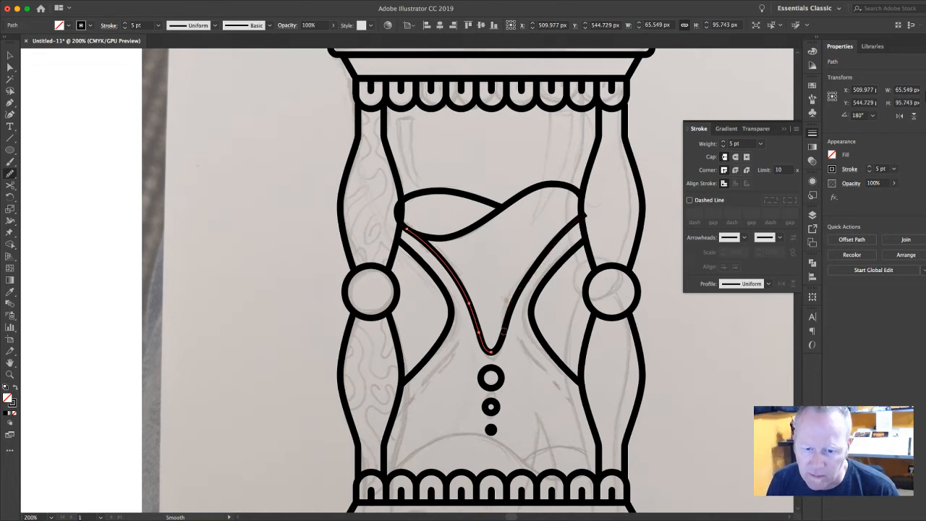
# Step: Smooth the right sand curve from its upper end down to the bottom tip with the Smooth tool, and deselect it
pyautogui.press('v')
pyautogui.click(548, 264)
pyautogui.click(542, 261)
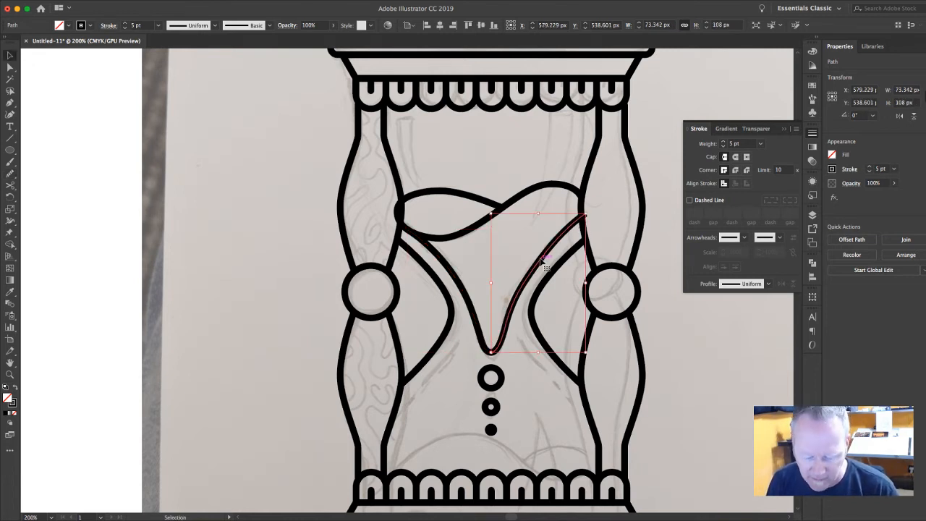
pyautogui.click(14, 175)
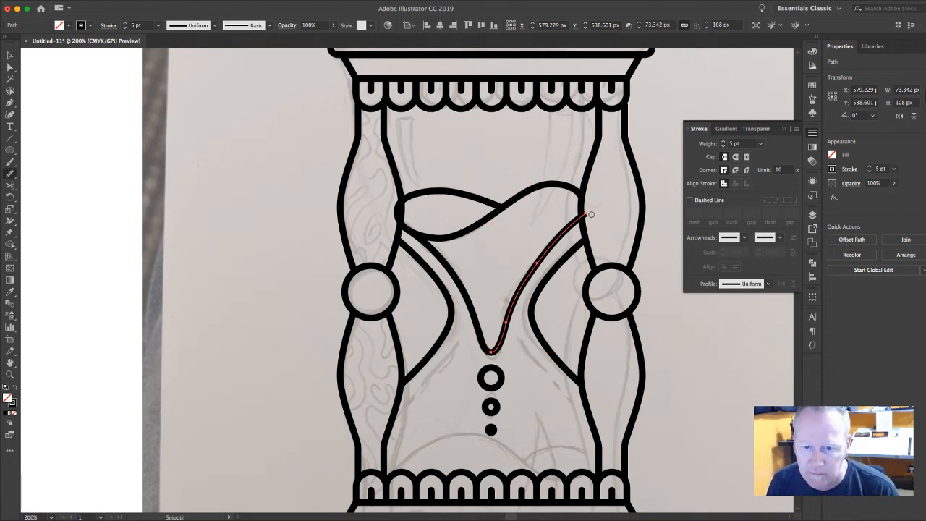
pyautogui.moveTo(525, 277); pyautogui.dragTo(505, 339)
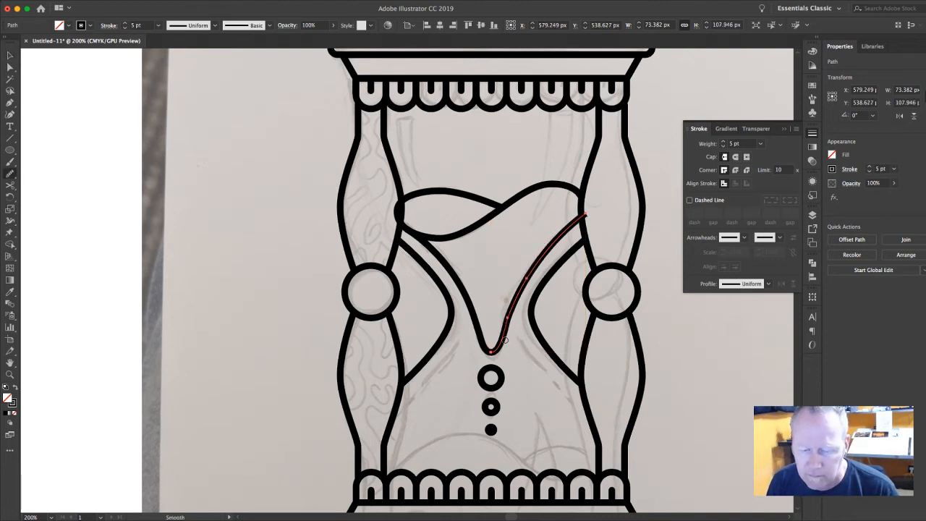
pyautogui.press('v')
pyautogui.click(299, 250)
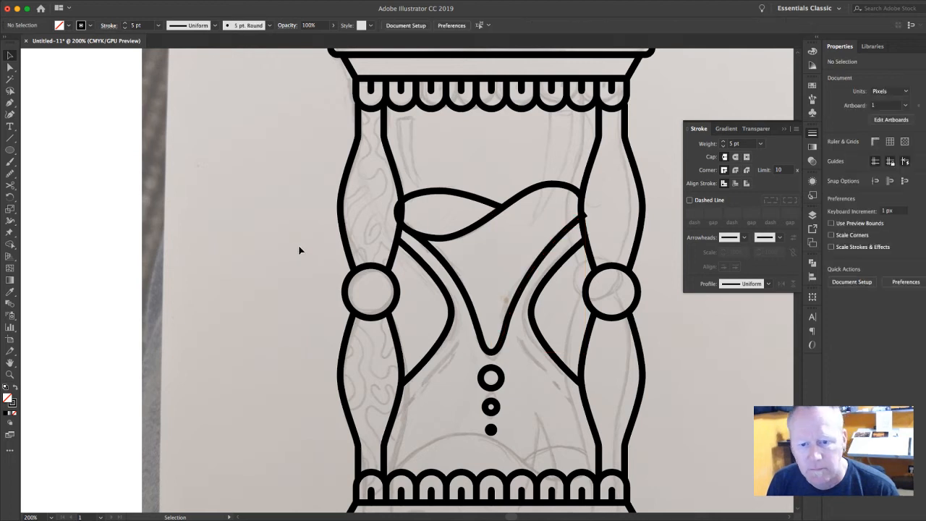
# Step: Smooth the right sand curve just above its bottom tip with the Smooth tool, and deselect it
pyautogui.click(508, 316)
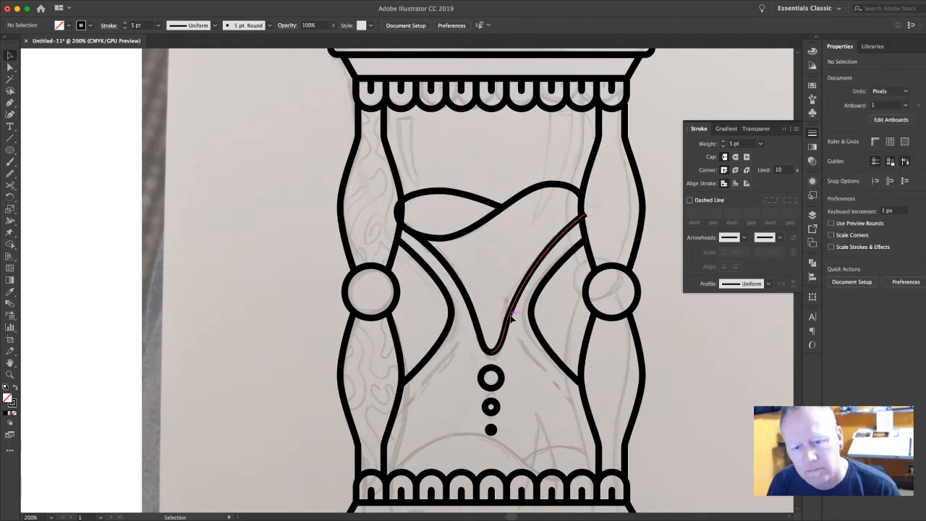
pyautogui.click(8, 175)
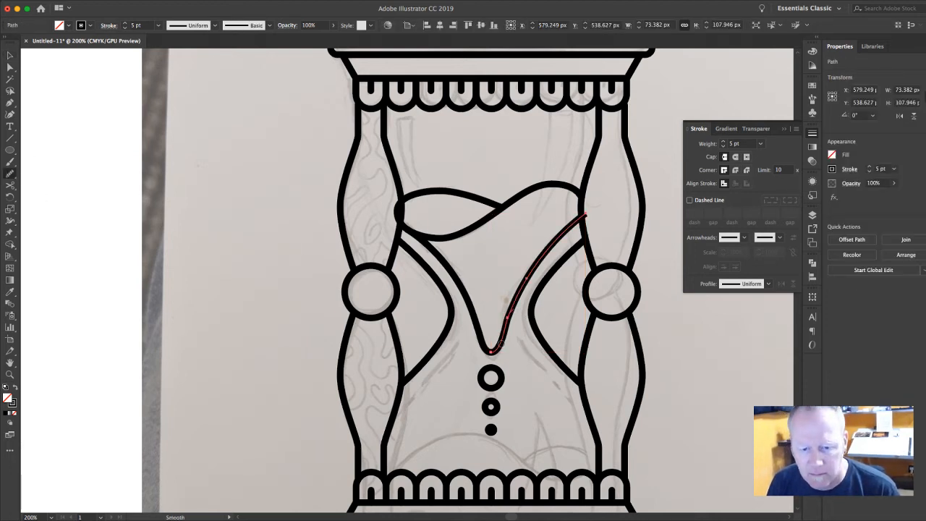
pyautogui.moveTo(501, 344); pyautogui.dragTo(495, 352)
pyautogui.click(9, 55)
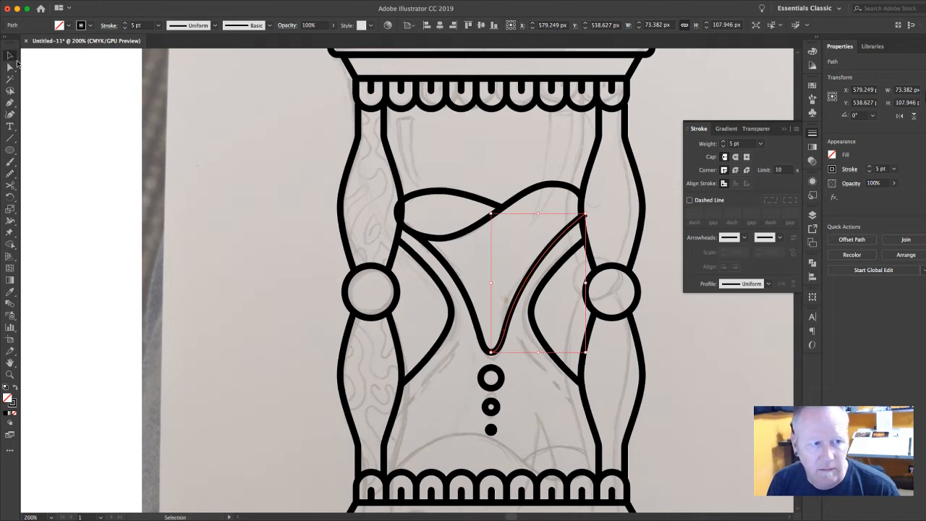
pyautogui.click(300, 168)
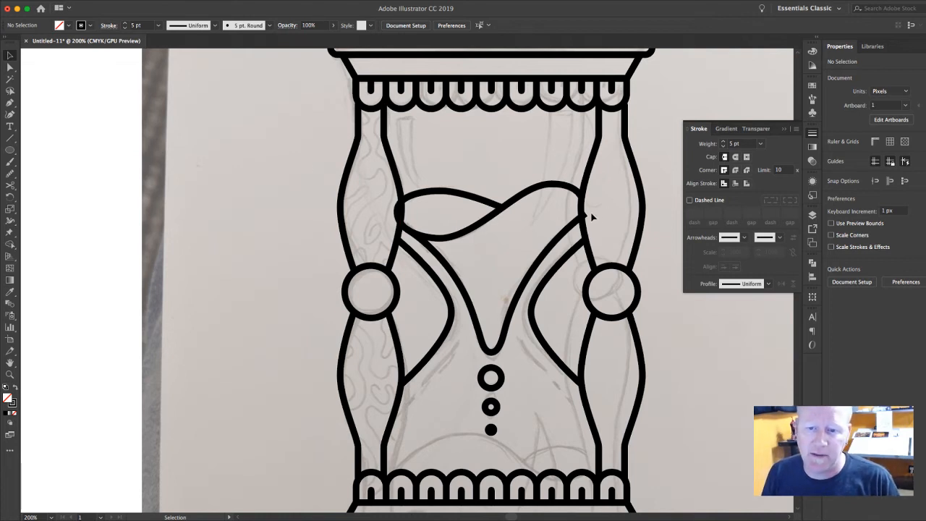
# Step: Hide the hourglass's bottom base group to expose the sketched sand pile behind it
pyautogui.scroll(-5, 520, 244)
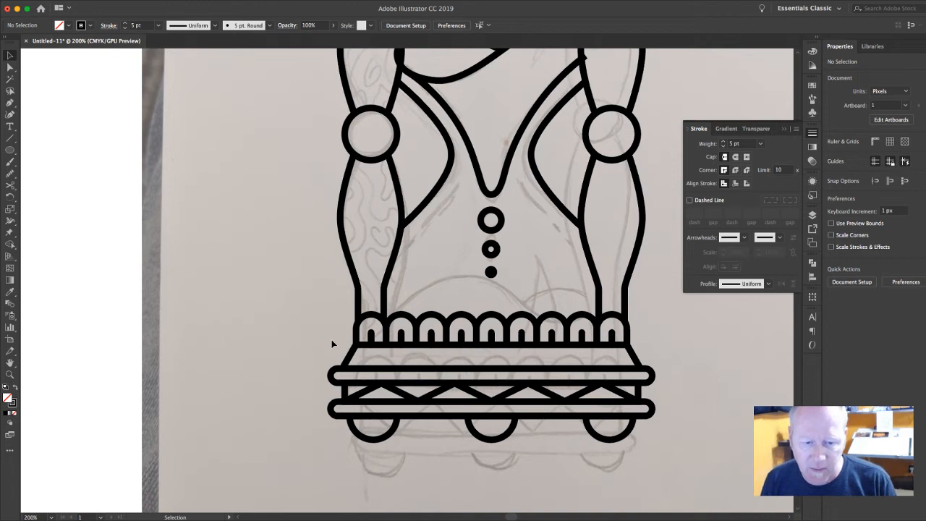
pyautogui.click(381, 320)
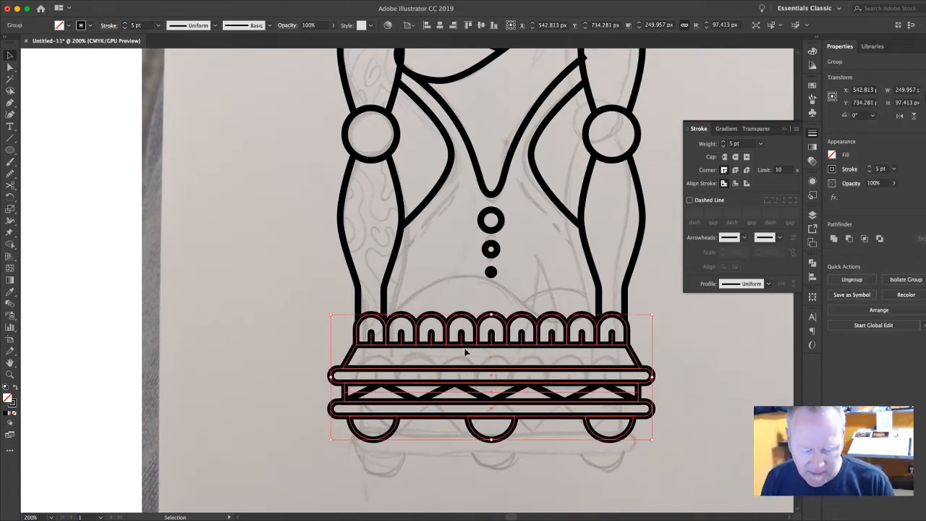
pyautogui.press('super+3')
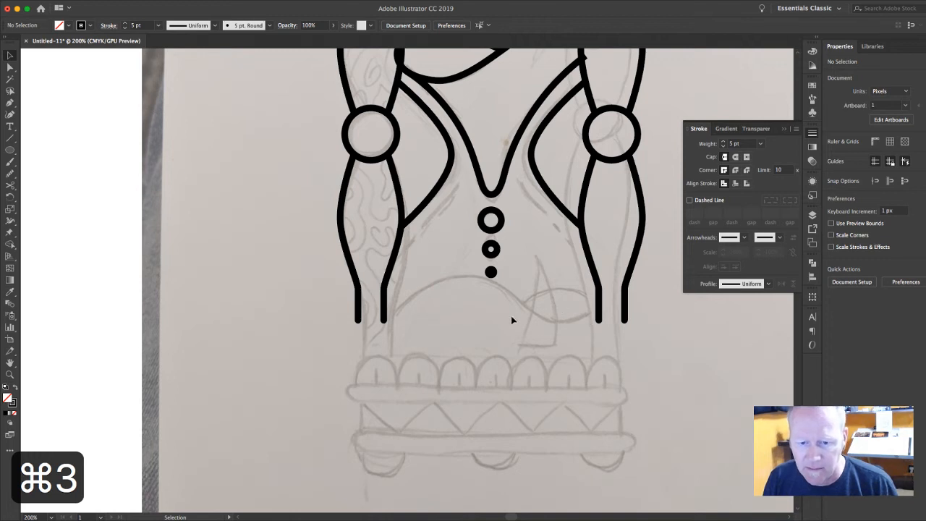
# Step: Draw the lower sand surface with the Pen tool from the left post over the sketched crest, through the dip and up to the right post
pyautogui.click(10, 102)
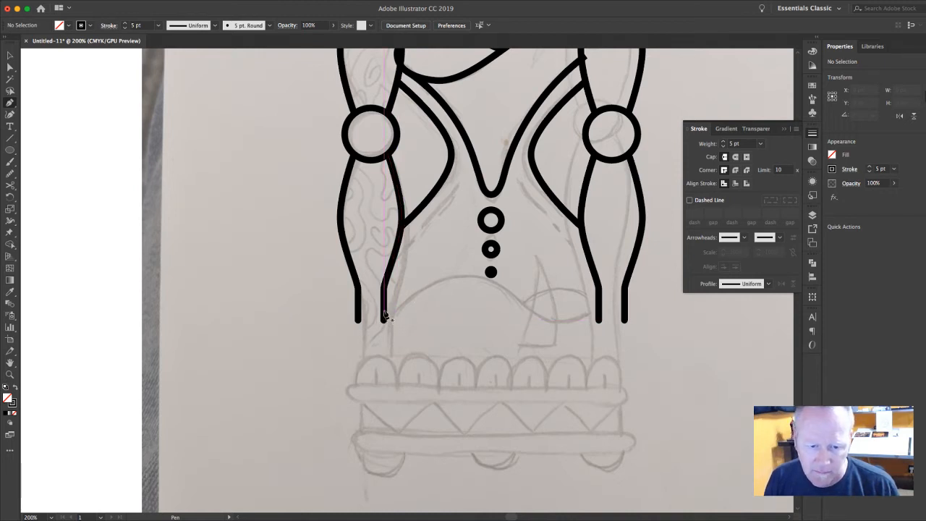
pyautogui.click(384, 311)
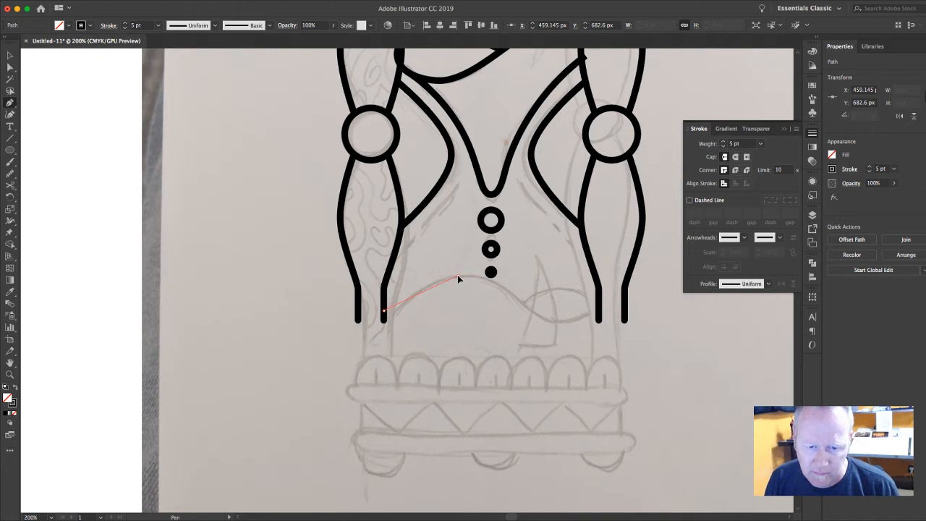
pyautogui.moveTo(457, 275)
pyautogui.mouseDown()
pyautogui.moveTo(487, 269)
pyautogui.moveTo(492, 281)
pyautogui.moveTo(503, 276)
pyautogui.mouseUp()
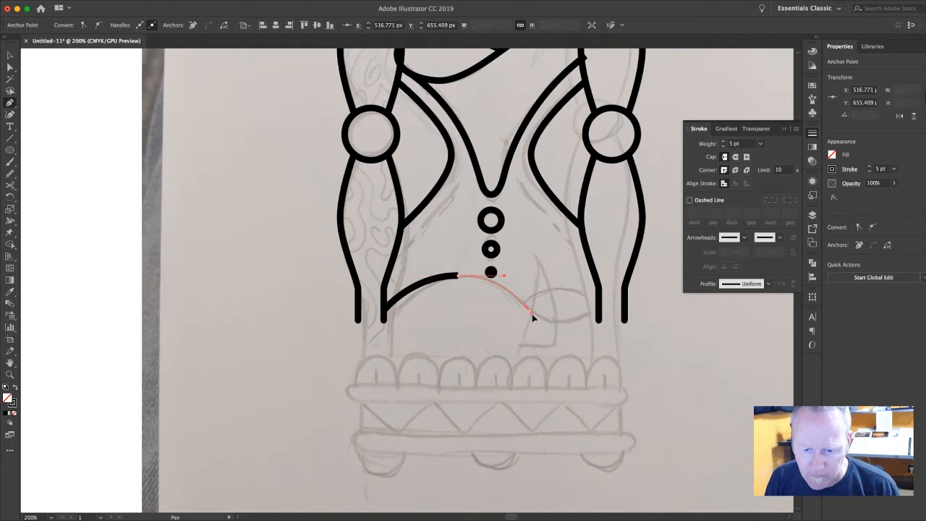
pyautogui.moveTo(532, 313); pyautogui.dragTo(620, 285)
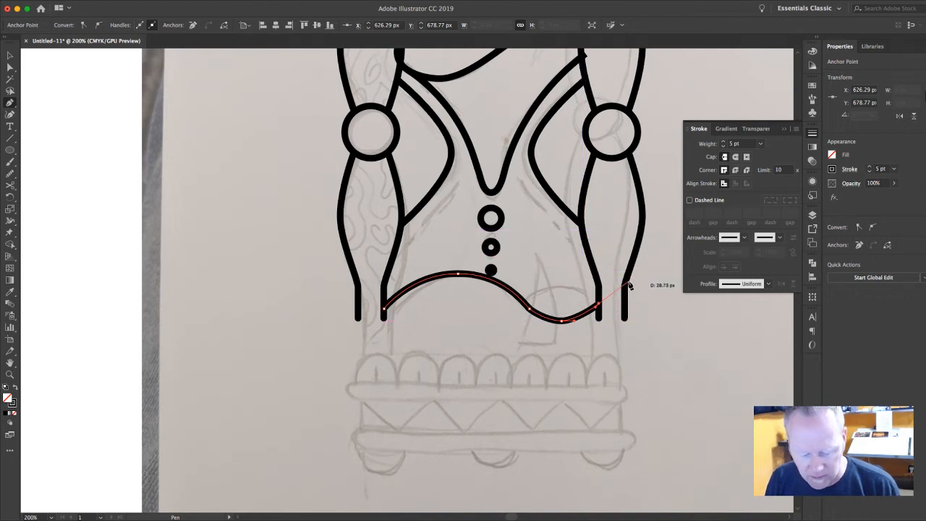
pyautogui.press('super+z')
pyautogui.moveTo(606, 325); pyautogui.dragTo(601, 295)
pyautogui.scroll(-1, 688, 290)
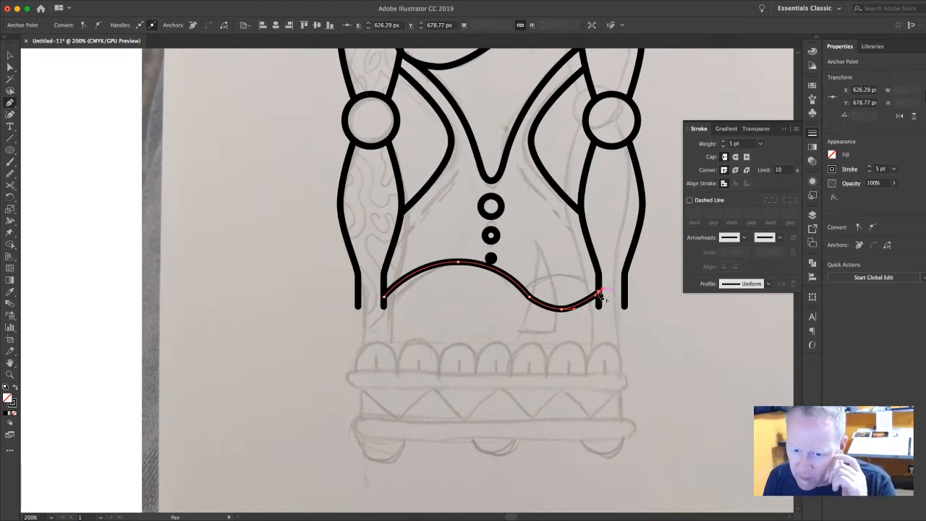
# Step: Arch the sand path back from the right post over the dip, and shift its end onto the mound's slope
pyautogui.moveTo(599, 293); pyautogui.dragTo(599, 294)
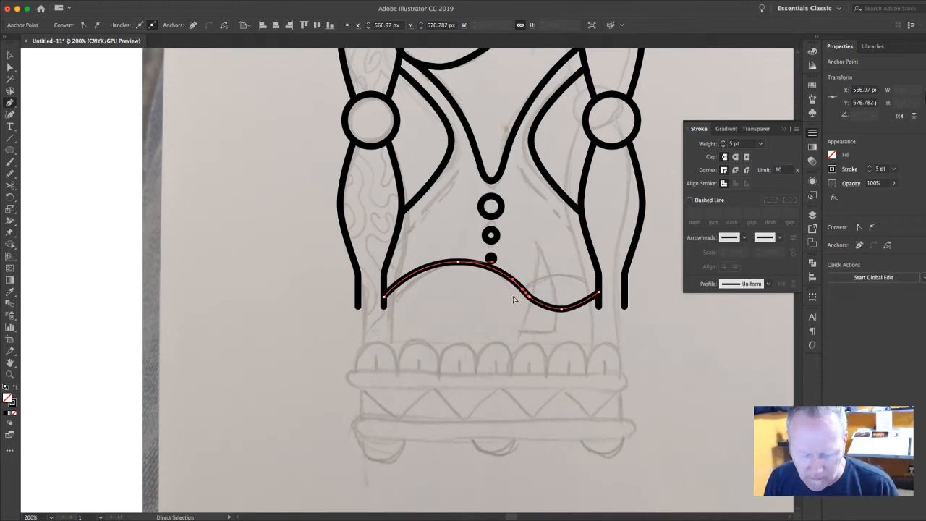
pyautogui.press('super+z')
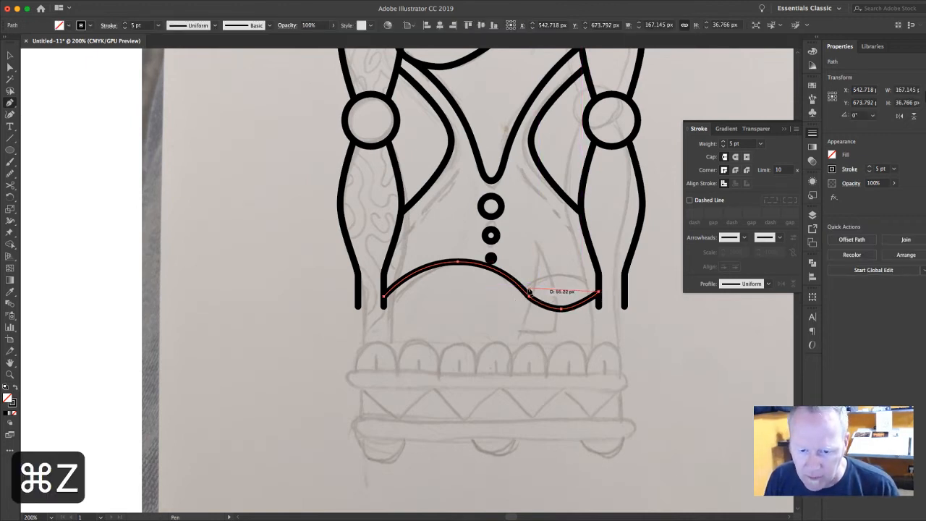
pyautogui.moveTo(527, 287); pyautogui.dragTo(483, 314)
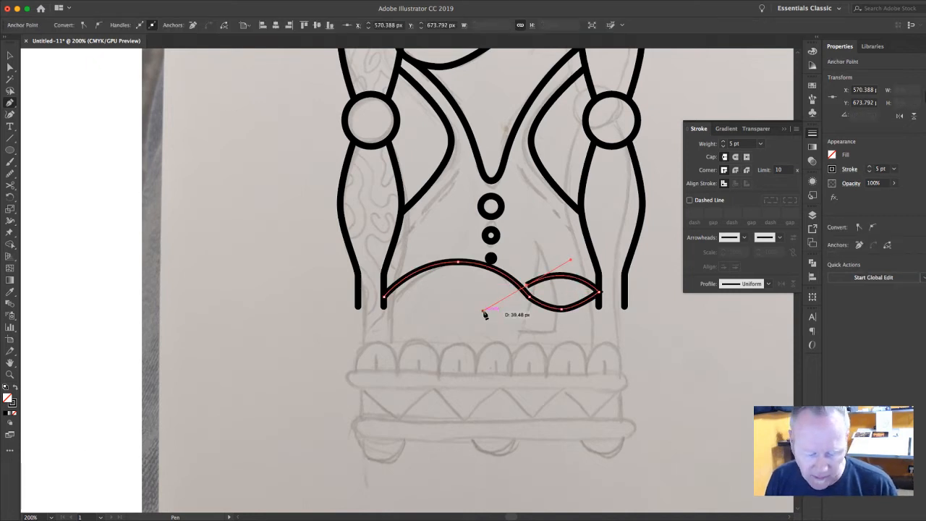
pyautogui.press('a')
pyautogui.click(580, 317)
pyautogui.click(561, 309)
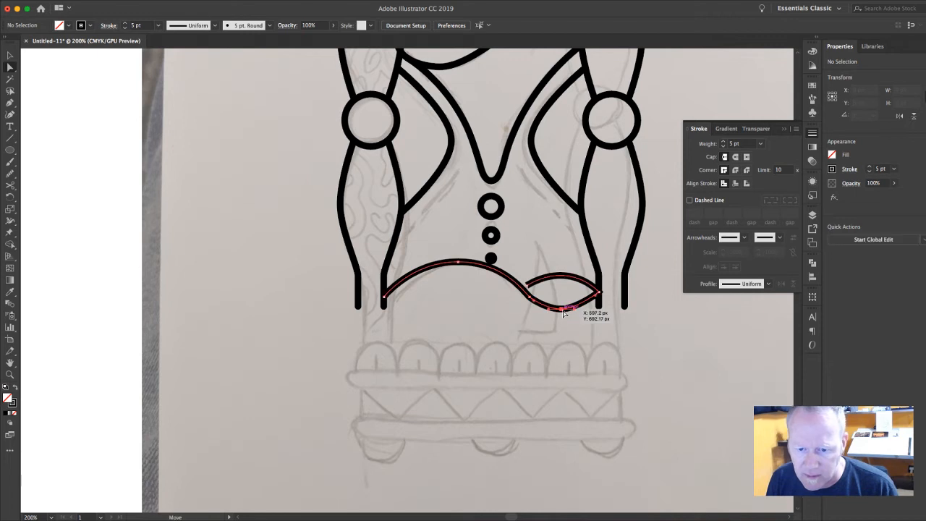
pyautogui.moveTo(527, 287); pyautogui.dragTo(524, 290)
pyautogui.click(507, 331)
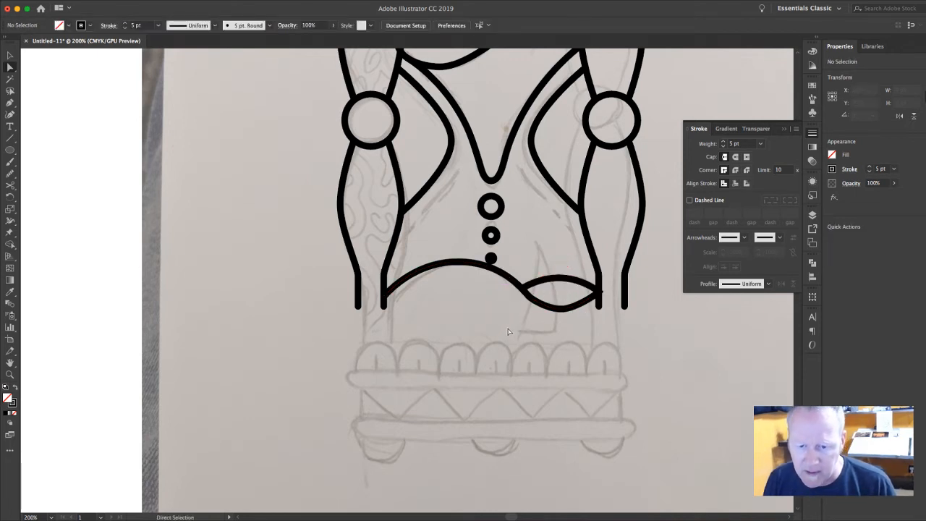
# Step: Smooth the dip of the lower sand outline up to the right post with the Smooth tool, and deselect it
pyautogui.click(543, 290)
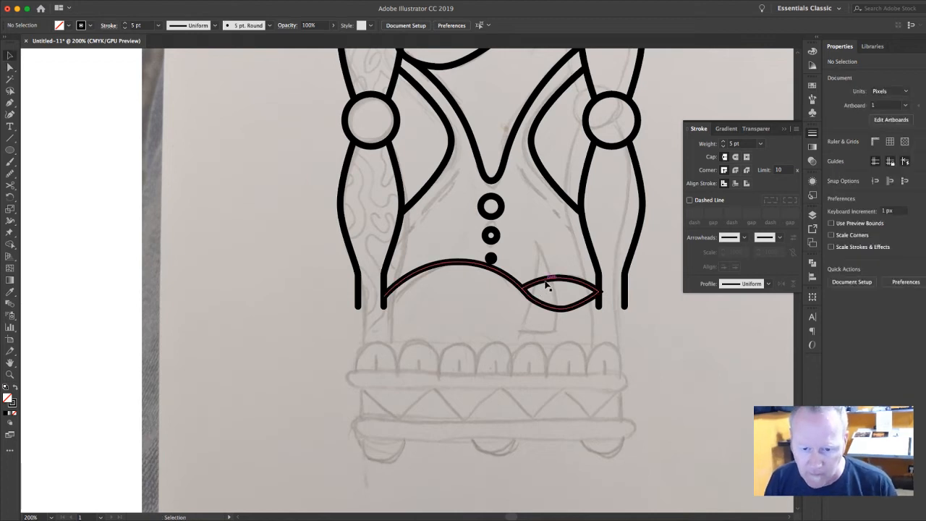
pyautogui.press('v')
pyautogui.click(6, 172)
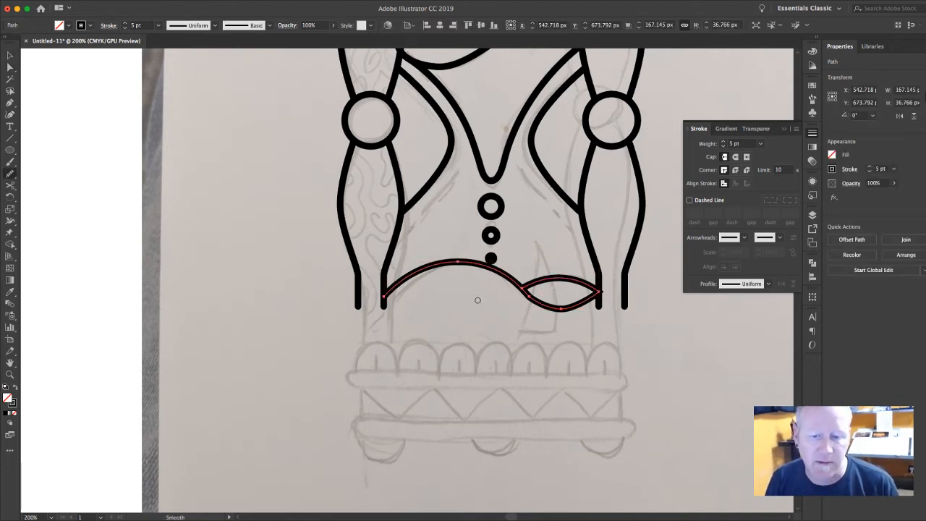
pyautogui.moveTo(523, 287)
pyautogui.mouseDown()
pyautogui.moveTo(550, 306)
pyautogui.moveTo(594, 302)
pyautogui.mouseUp()
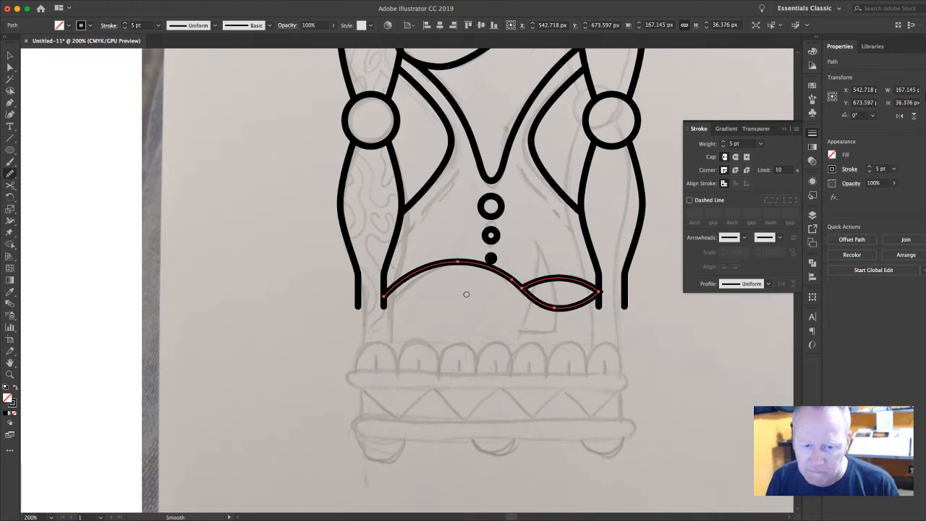
pyautogui.click(10, 55)
pyautogui.click(261, 261)
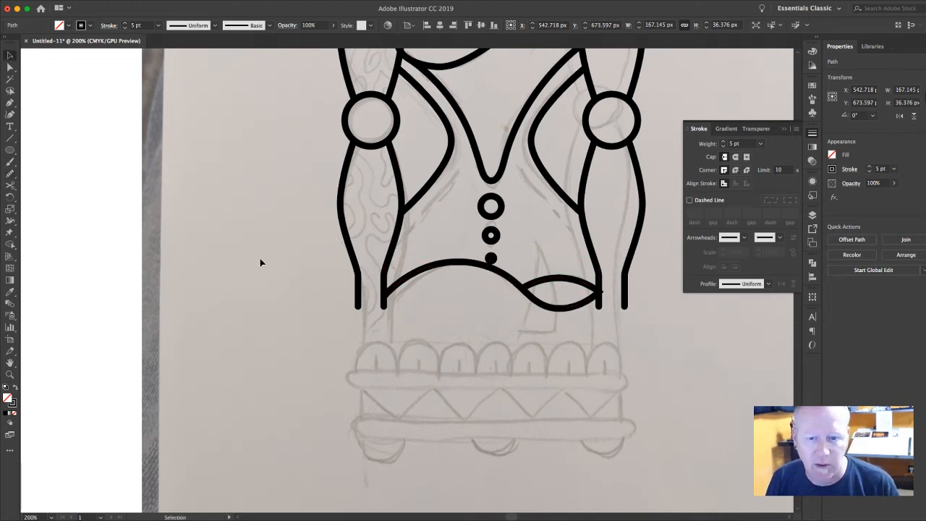
# Step: Move the lower sand outline down 2 px, away from the smallest falling grain, and show the hidden base again
pyautogui.click(434, 269)
pyautogui.hotkey('shift', 'Down')
pyautogui.hotkey('shift', 'Down')
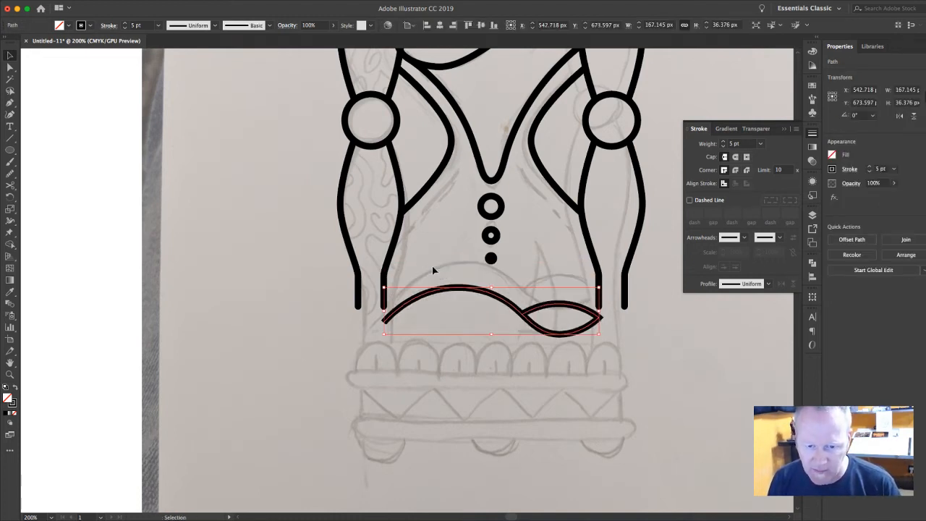
pyautogui.press('Up')
pyautogui.hotkey('shift', 'Up')
pyautogui.hotkey('shift', 'Up')
pyautogui.press('Up')
pyautogui.press('Down')
pyautogui.press('Down')
pyautogui.press('Down')
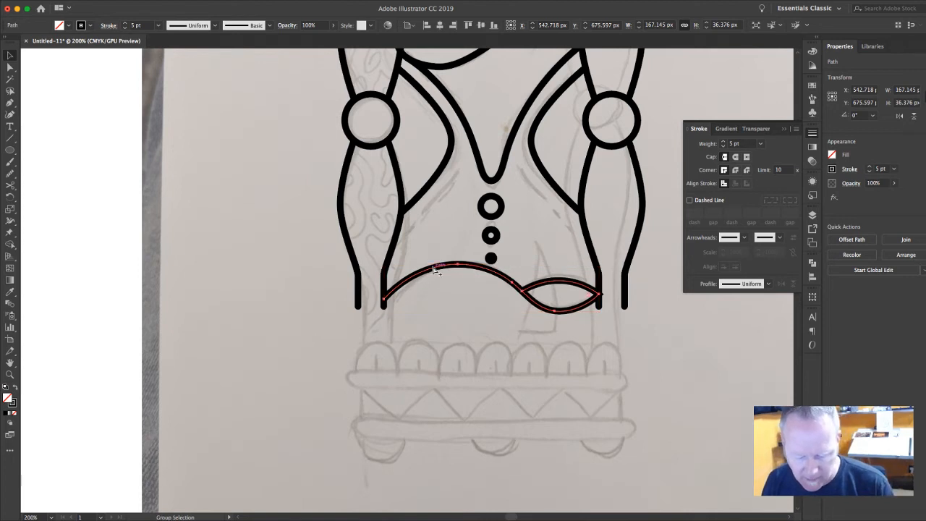
pyautogui.press('alt+super+3')
pyautogui.click(216, 335)
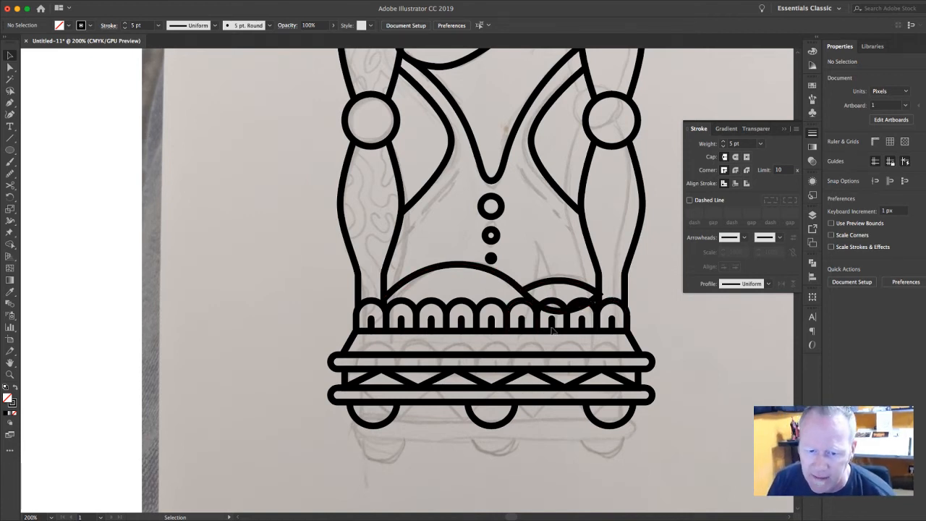
# Step: Examine the traced hourglass from the base up to the top, and check the complete line art against the whole artboard
pyautogui.scroll(5, 280, 321)
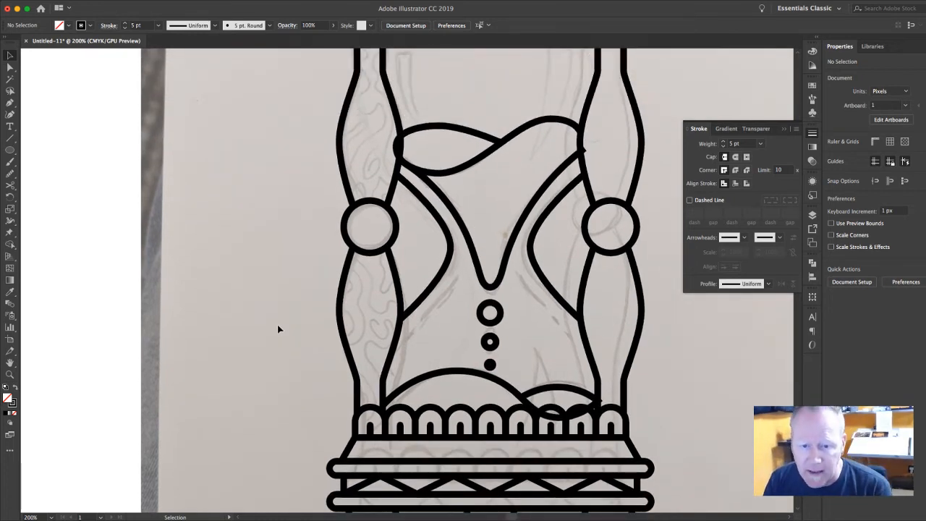
pyautogui.scroll(5, 279, 323)
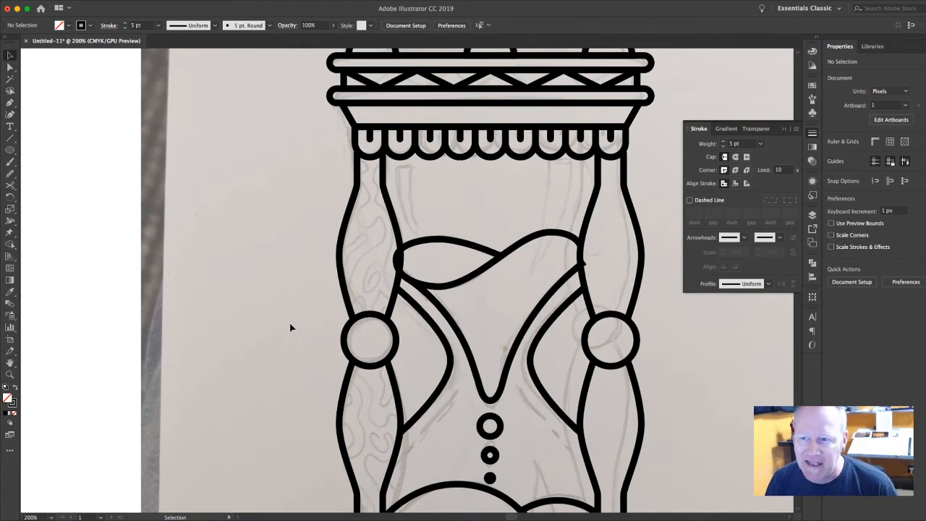
pyautogui.scroll(2, 311, 321)
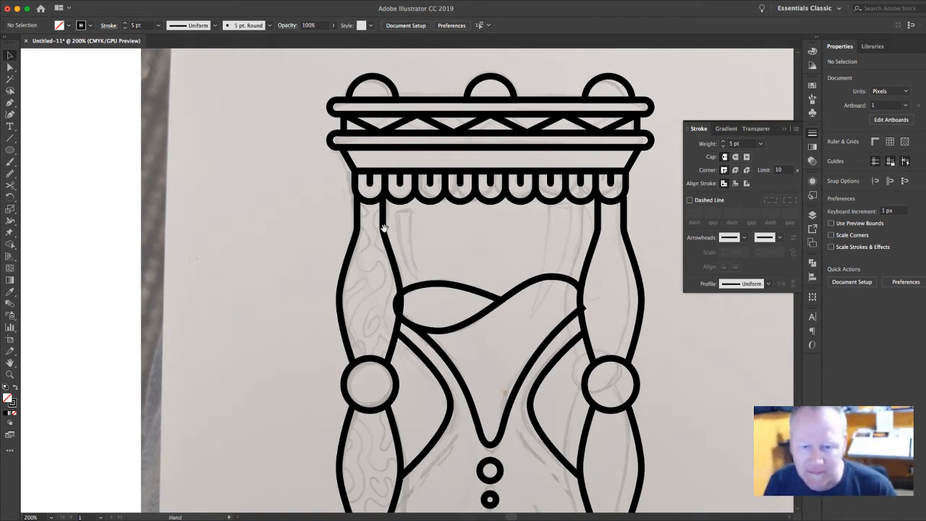
pyautogui.moveTo(351, 234); pyautogui.dragTo(316, 185)
pyautogui.scroll(-5, 321, 190)
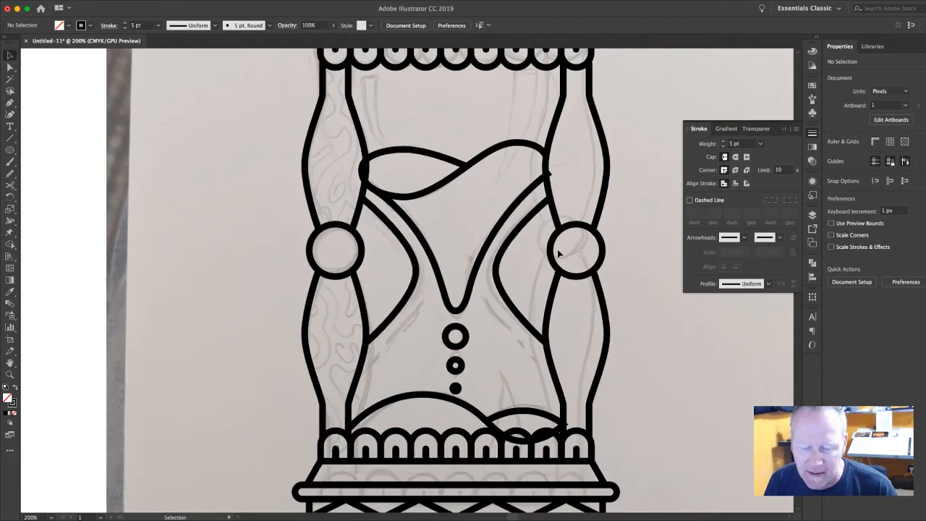
pyautogui.press('super+minus')
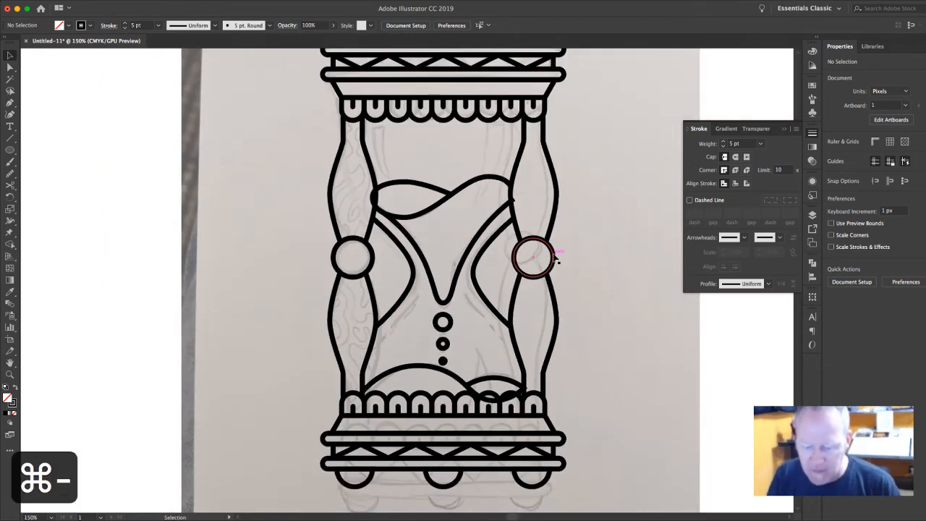
pyautogui.press('super+0')
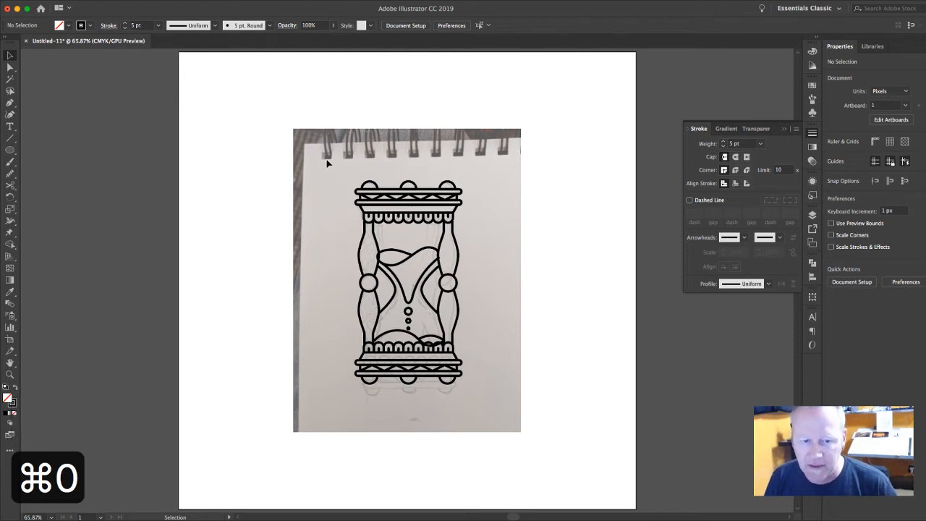
pyautogui.moveTo(326, 159); pyautogui.dragTo(571, 392)
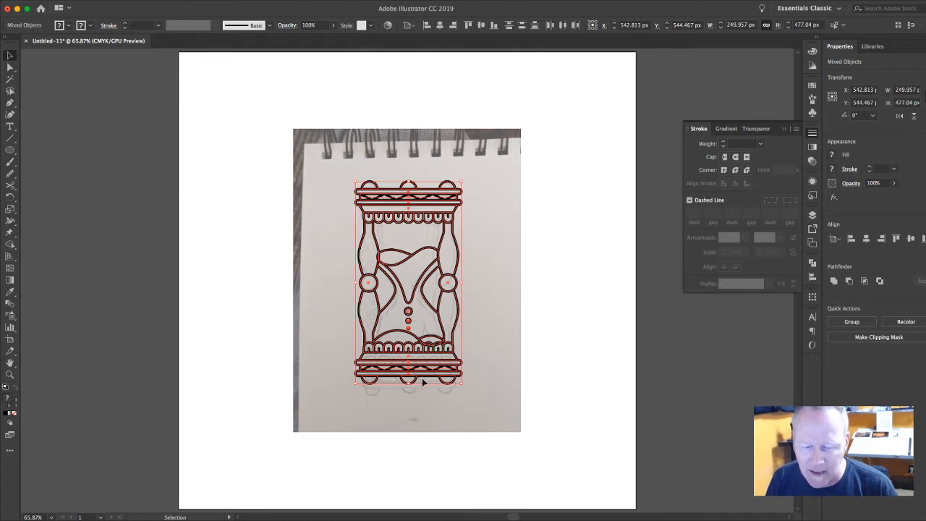
pyautogui.click(528, 329)
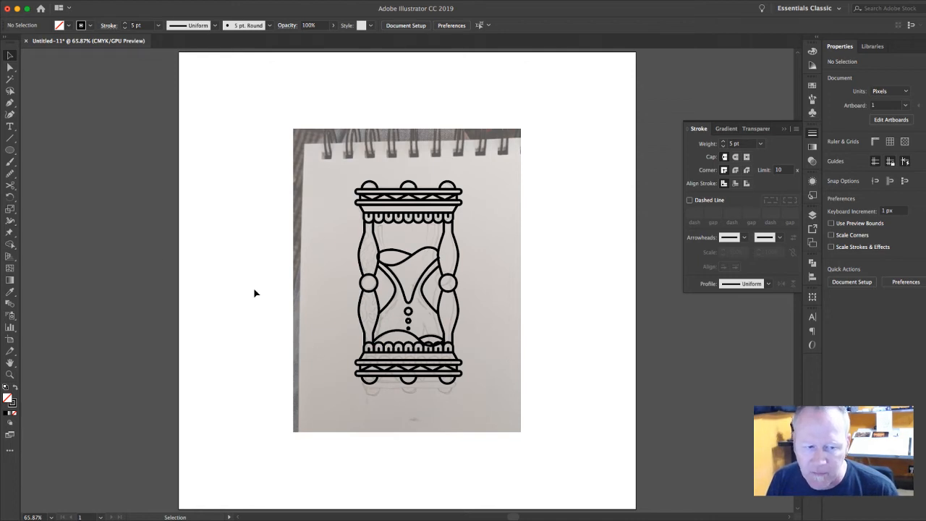
# Step: Draw a straight diagonal accent line with the Pen tool beneath the left glass curve, about 27 px wide and 31 px high
pyautogui.click(10, 374)
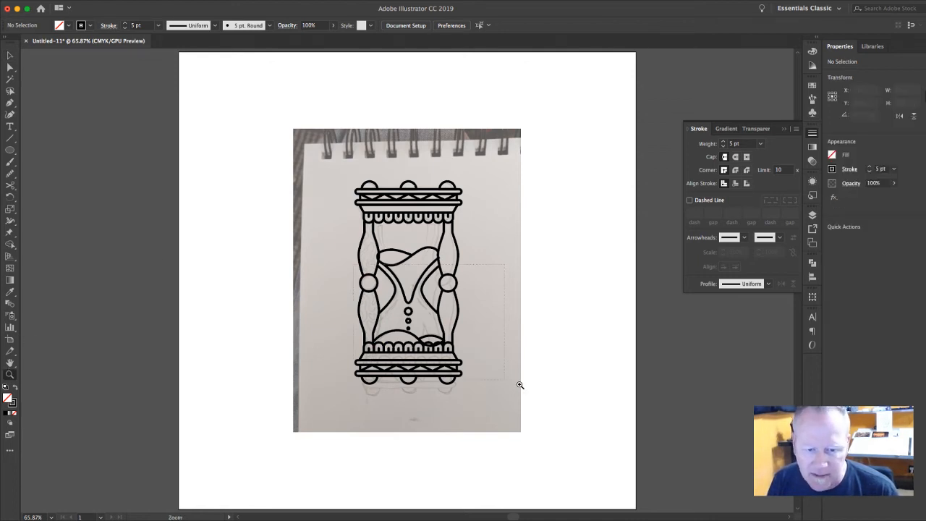
pyautogui.scroll(5, 427, 324)
pyautogui.moveTo(139, 244); pyautogui.dragTo(459, 244)
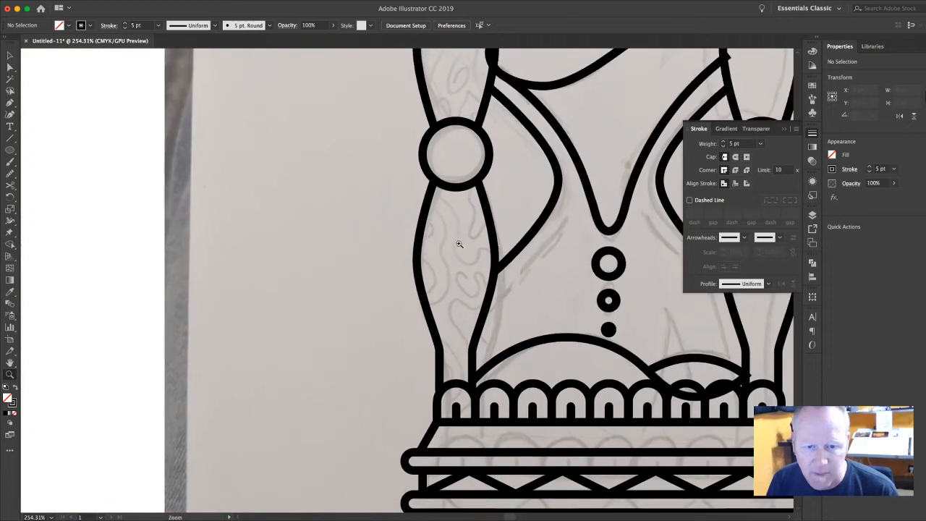
pyautogui.click(10, 102)
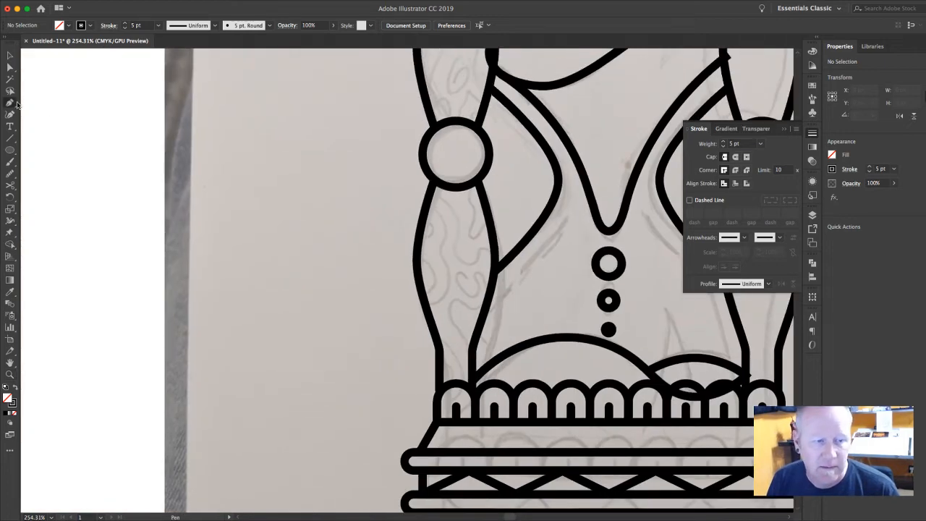
pyautogui.click(568, 219)
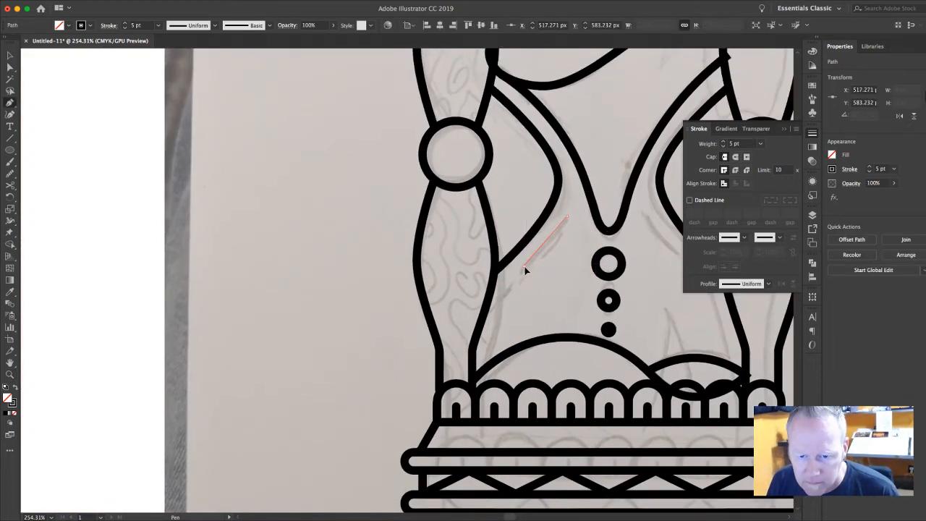
pyautogui.click(524, 265)
pyautogui.click(520, 268)
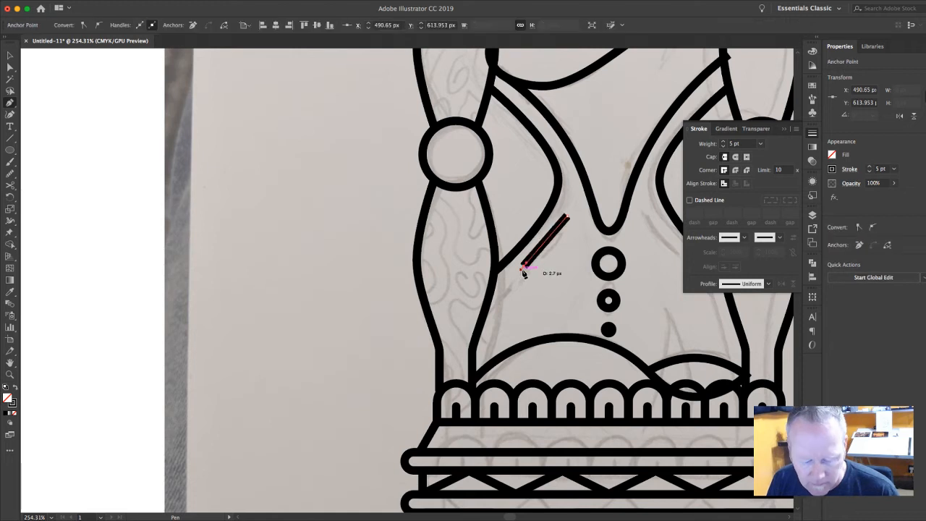
# Step: Give the new diagonal accent line round caps
pyautogui.click(811, 134)
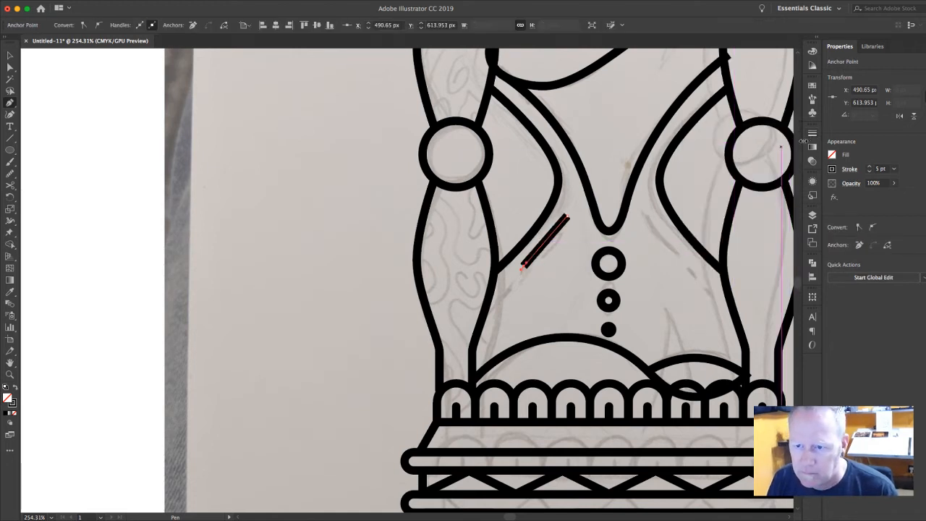
pyautogui.click(810, 133)
pyautogui.click(735, 157)
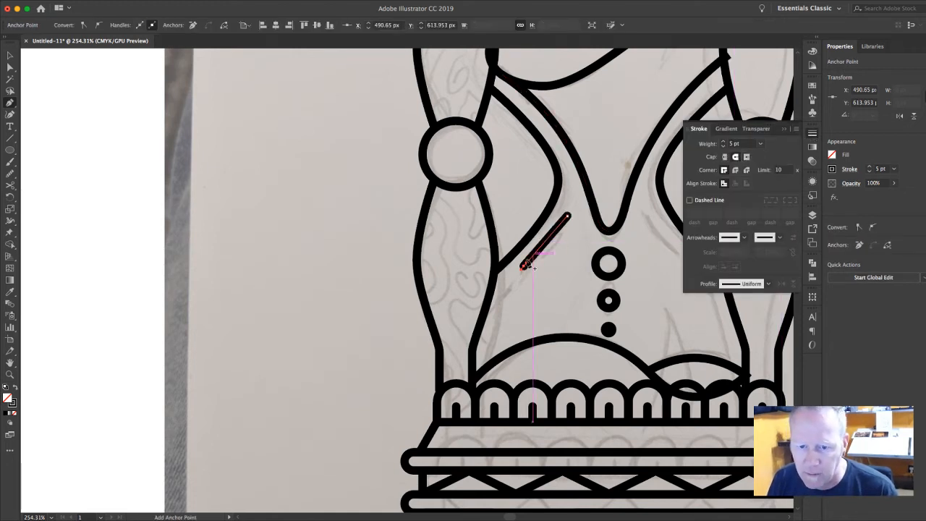
pyautogui.press('v')
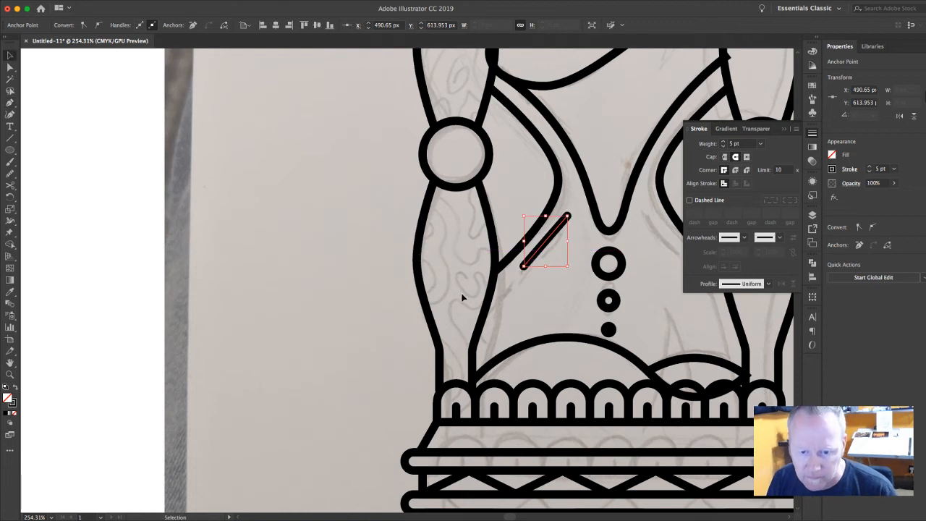
# Step: Draw a short diagonal dash about 10 px long below the left accent line, following the sketch toward the left post
pyautogui.press('p')
pyautogui.click(511, 280)
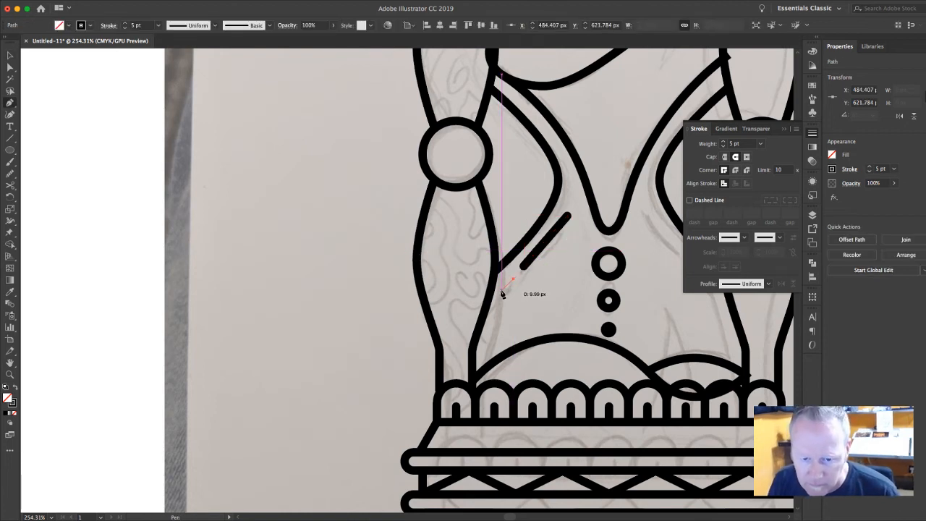
pyautogui.click(500, 290)
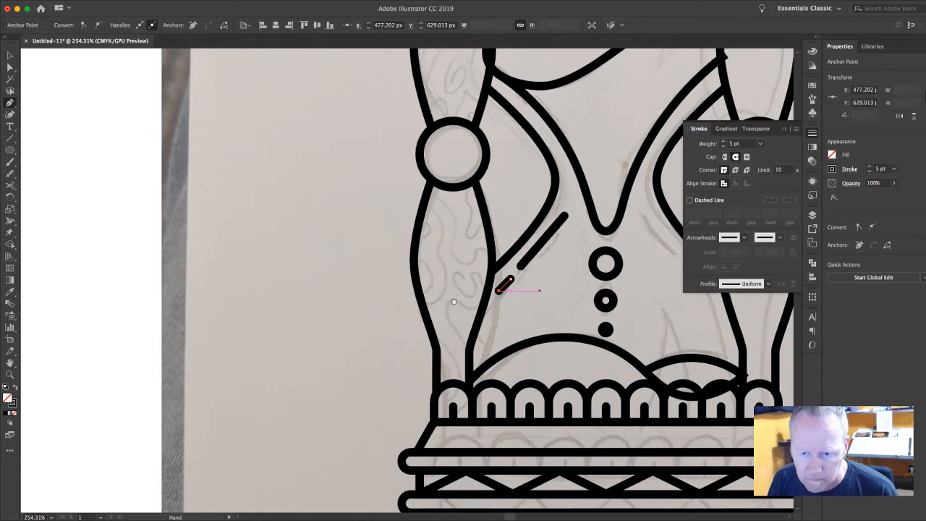
# Step: Draw three progressively shorter diagonal dashes along the sketched line beneath the right glass curve, and deselect them
pyautogui.moveTo(453, 301); pyautogui.dragTo(358, 315)
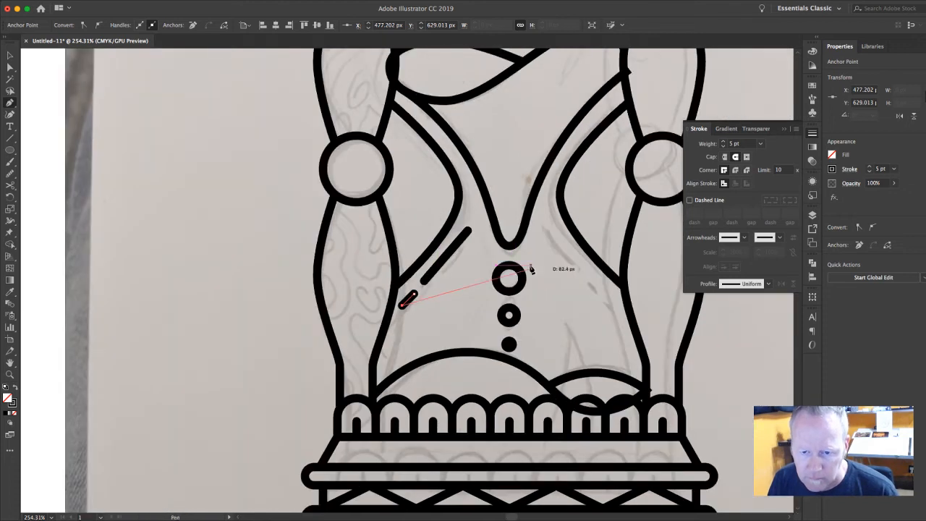
pyautogui.click(548, 233)
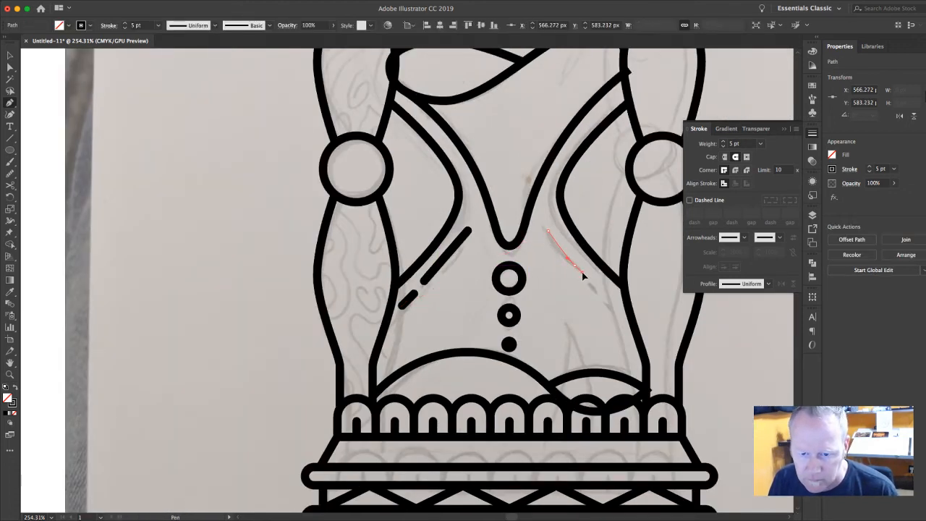
pyautogui.click(578, 270)
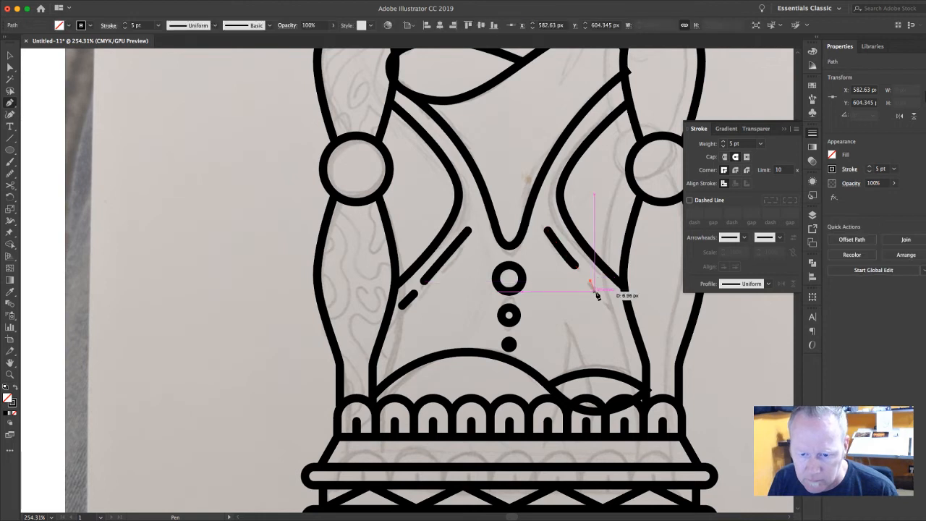
pyautogui.click(601, 292)
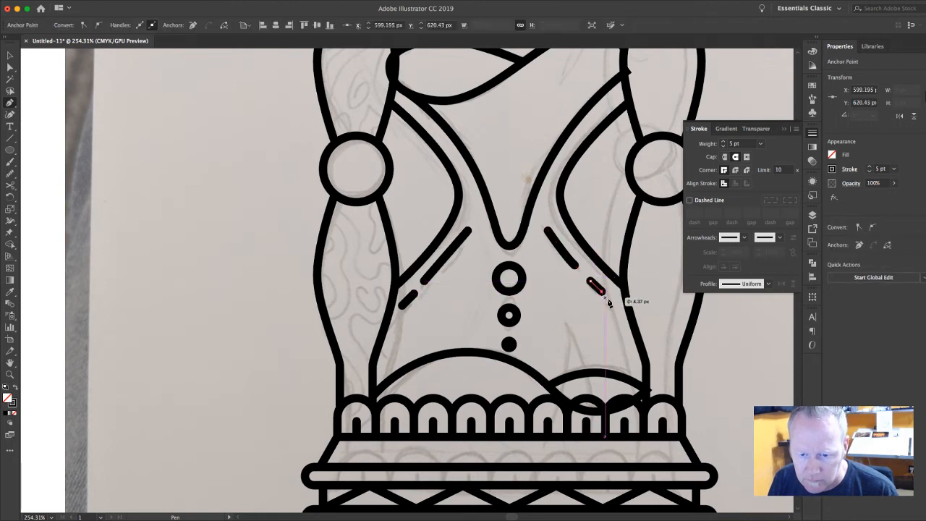
pyautogui.press('Escape')
pyautogui.click(612, 300)
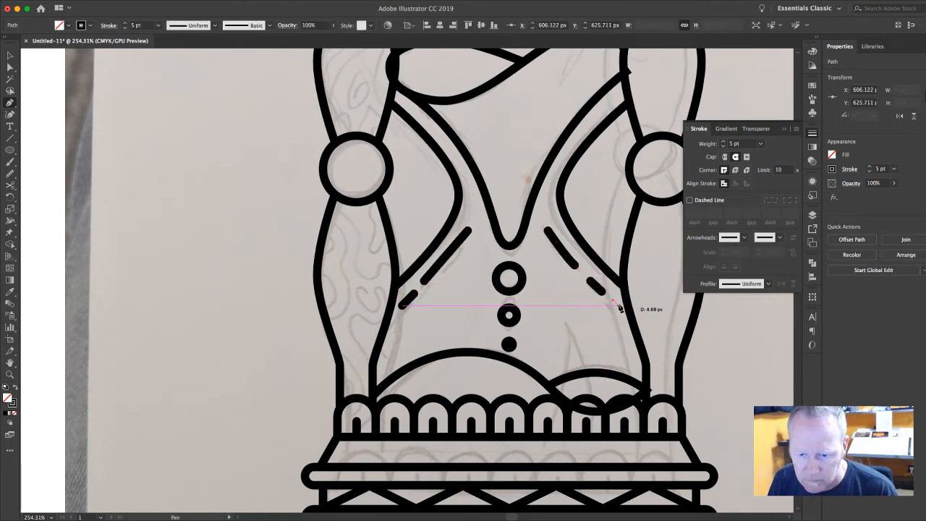
pyautogui.click(617, 305)
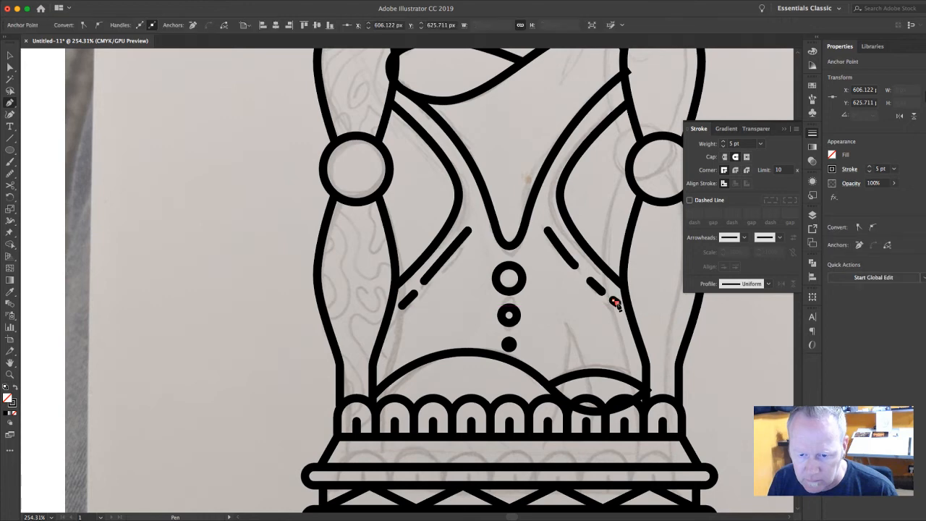
pyautogui.press('v')
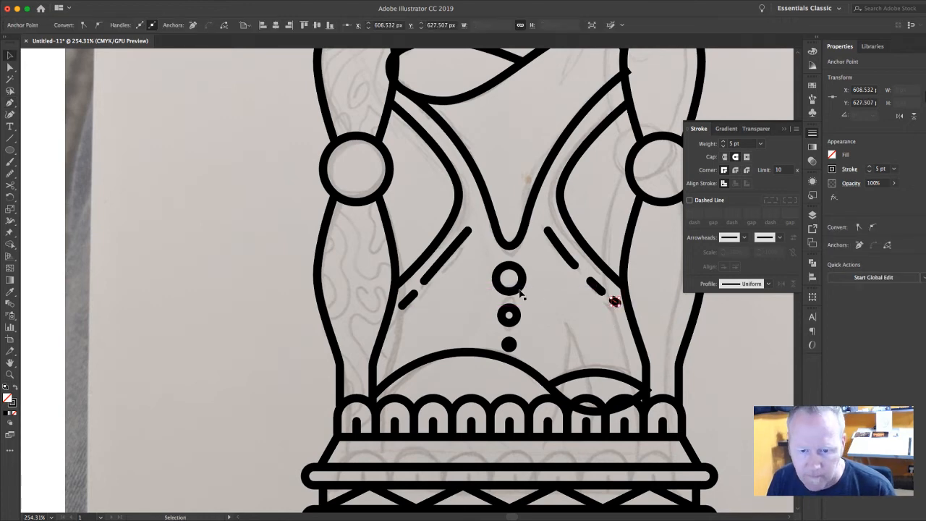
pyautogui.click(550, 302)
# Step: Try to bend the long left accent line with the Anchor Point tool, undo the bend and deselect the line
pyautogui.moveTo(524, 252); pyautogui.dragTo(561, 347)
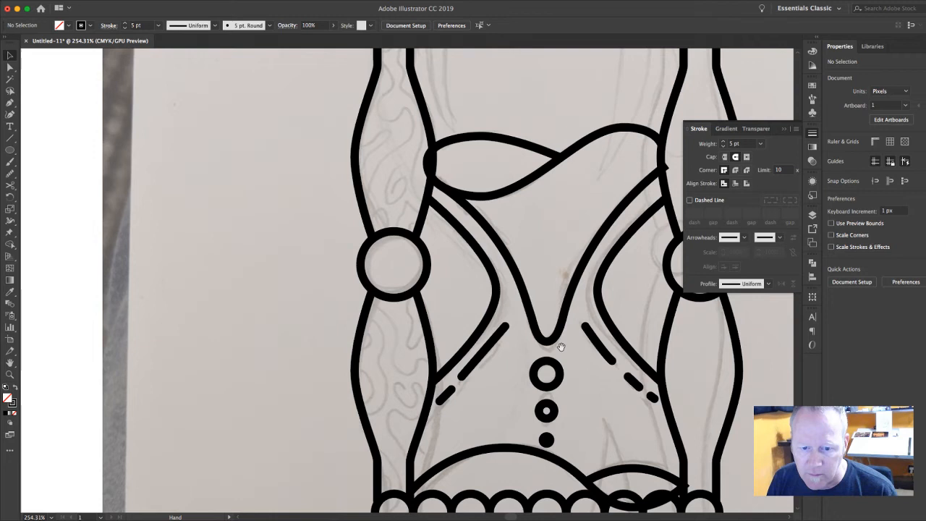
pyautogui.click(501, 337)
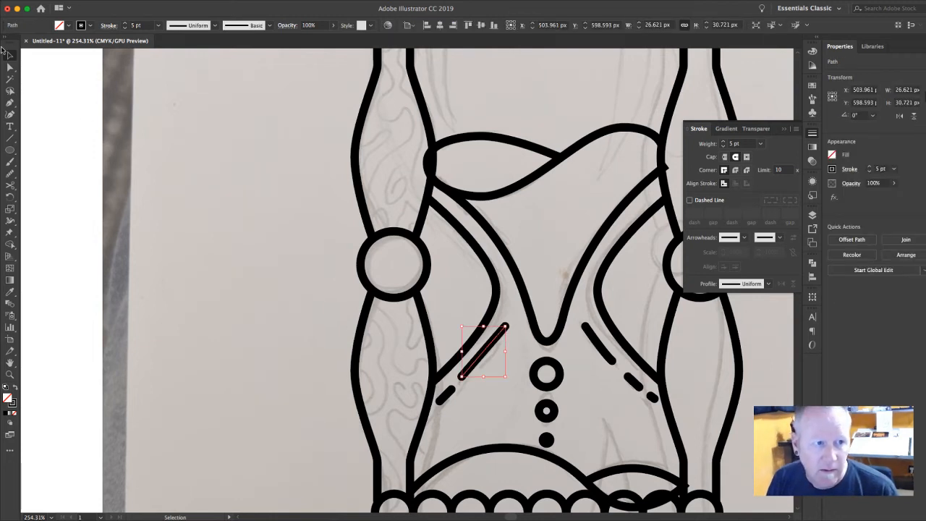
pyautogui.moveTo(10, 102); pyautogui.dragTo(67, 140)
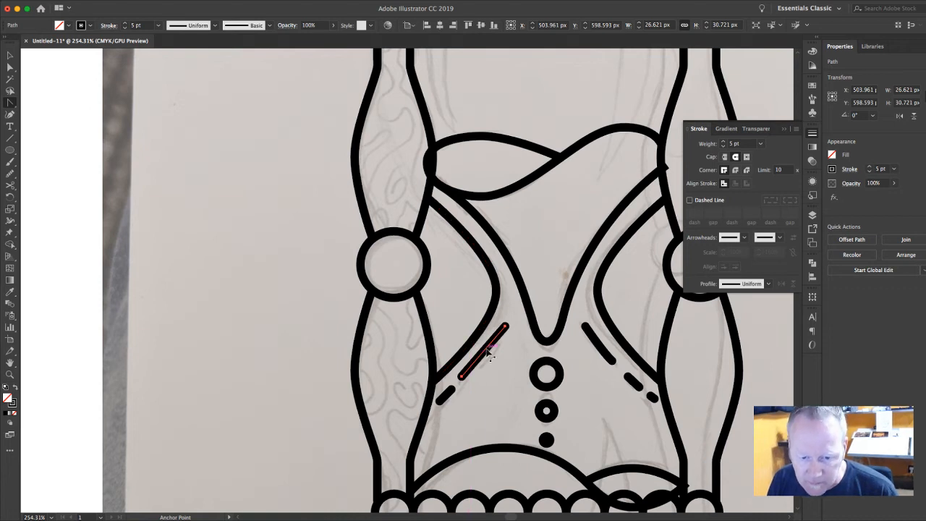
pyautogui.moveTo(489, 353); pyautogui.dragTo(490, 353)
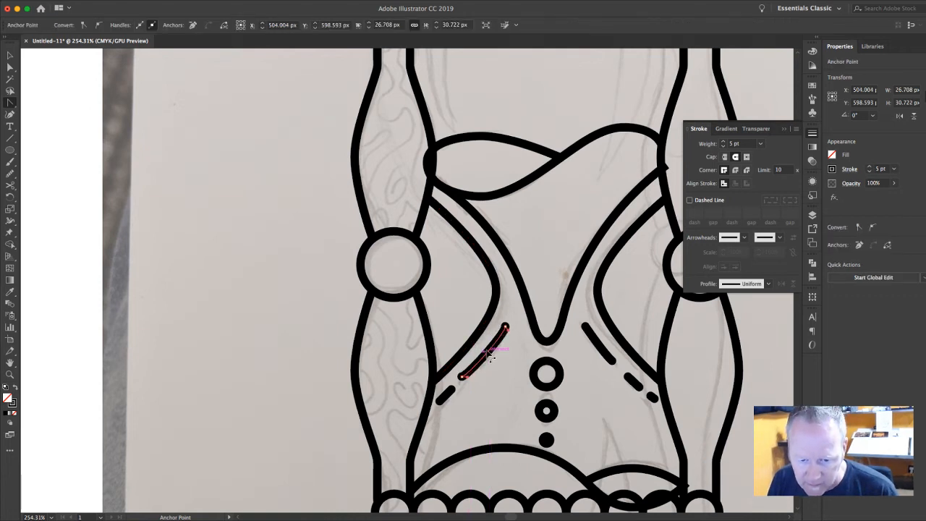
pyautogui.press('super+equal')
pyautogui.press('super+equal')
pyautogui.press('super+equal')
pyautogui.press('super+equal')
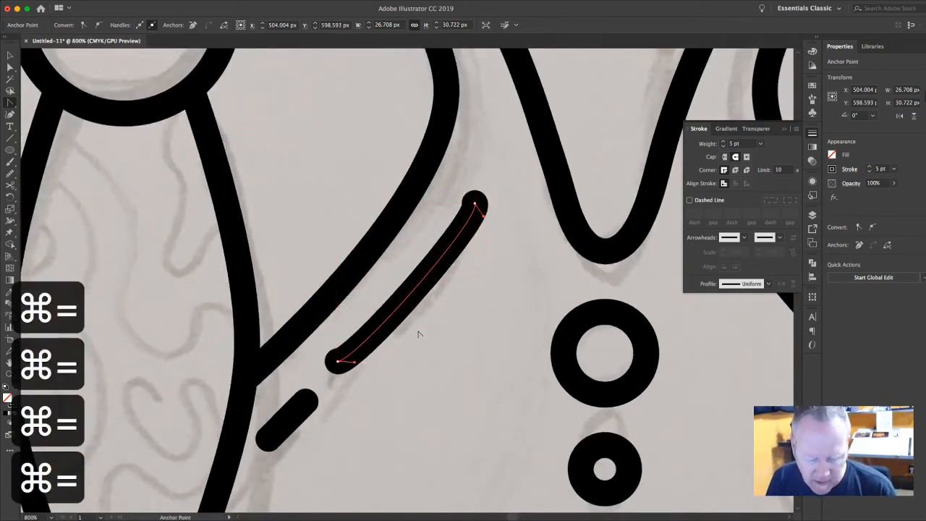
pyautogui.press('super+z')
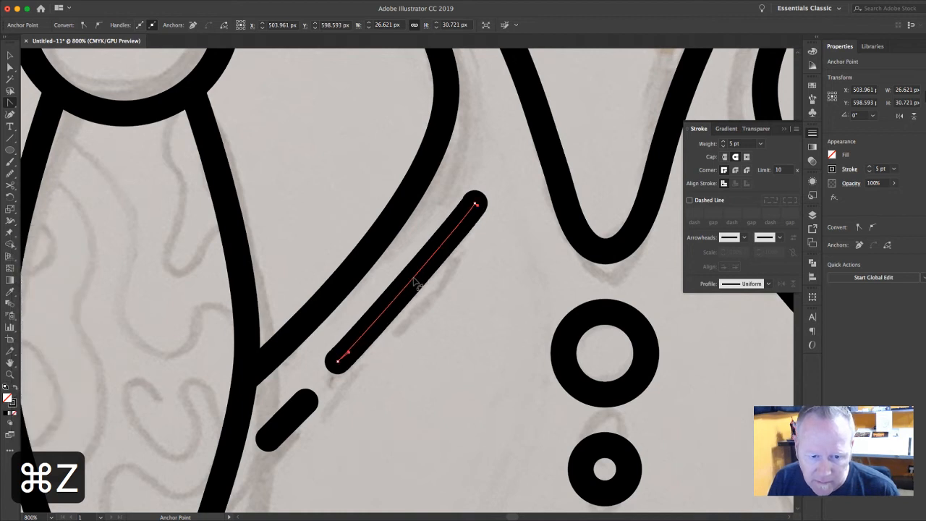
pyautogui.press('v')
pyautogui.click(471, 303)
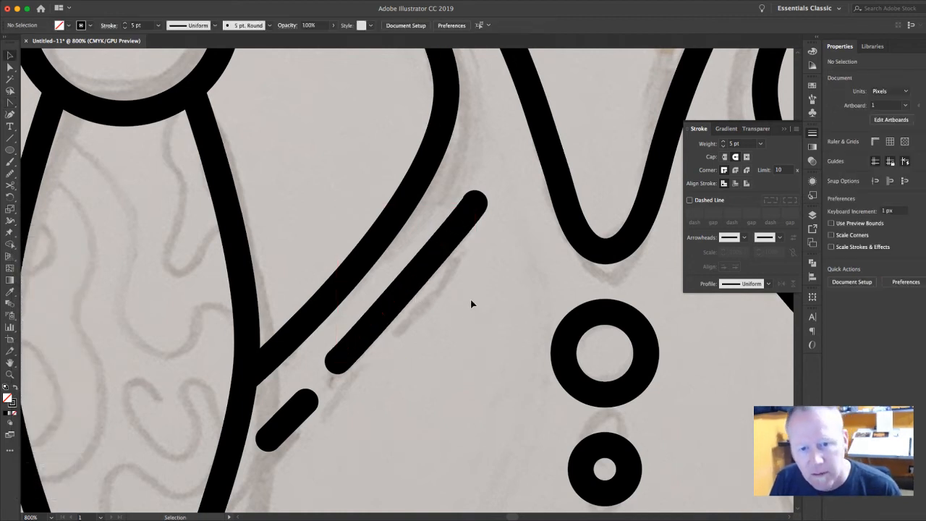
# Step: Pull in the direction handle at the upper end of the long left accent line, and deselect the line
pyautogui.click(476, 207)
pyautogui.press('a')
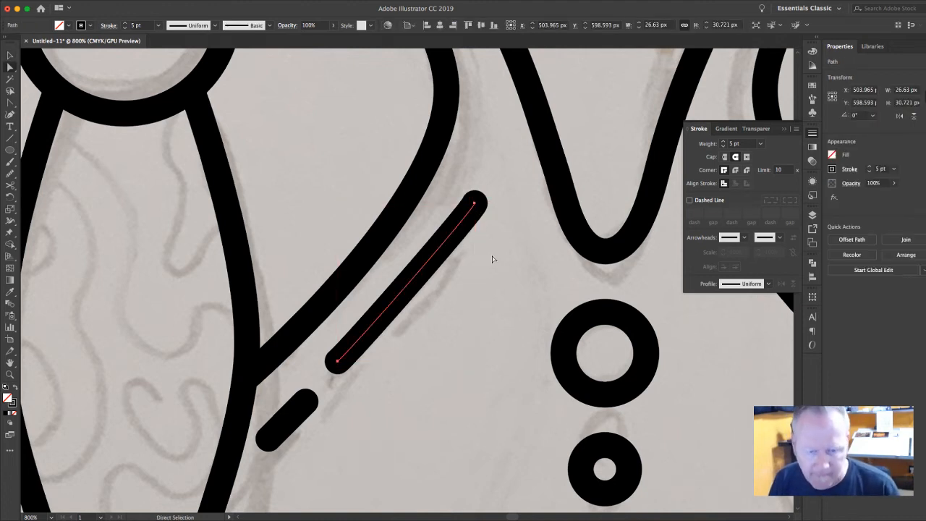
pyautogui.click(475, 205)
pyautogui.moveTo(477, 207); pyautogui.dragTo(475, 209)
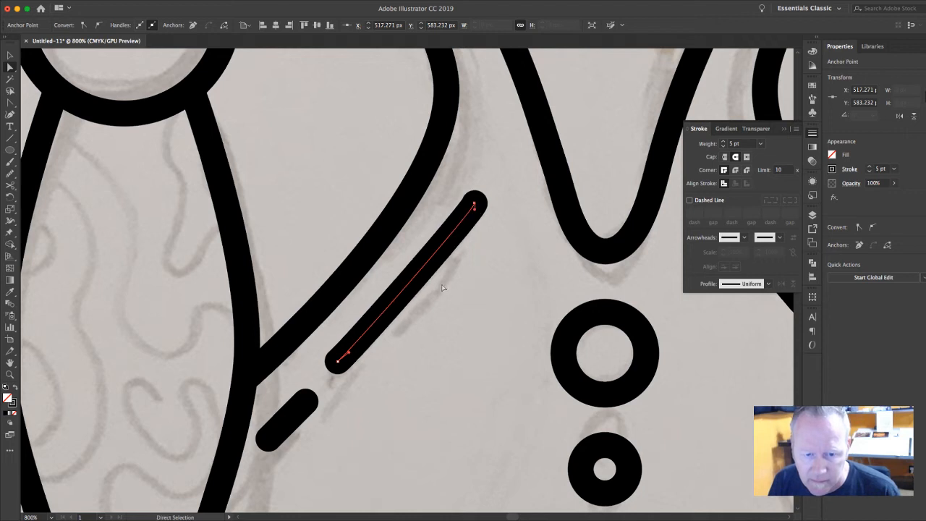
pyautogui.moveTo(476, 214); pyautogui.dragTo(475, 208)
pyautogui.click(497, 268)
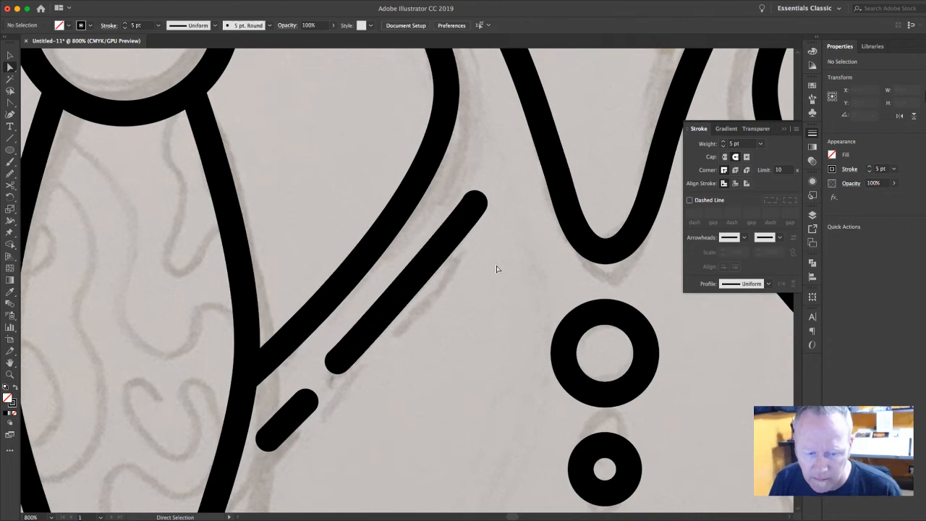
# Step: Fit the artboard in view and hide the artwork layer that holds the sketch photo
pyautogui.press('super+0')
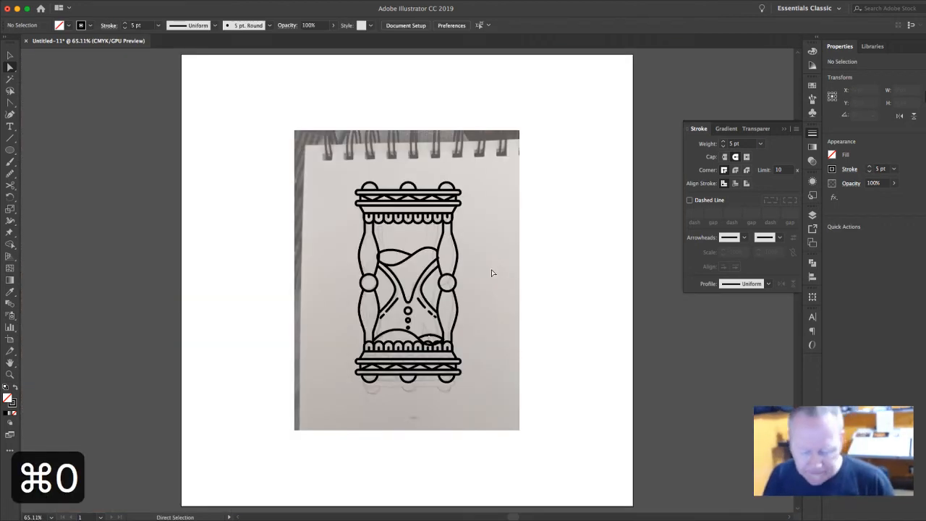
pyautogui.press('v')
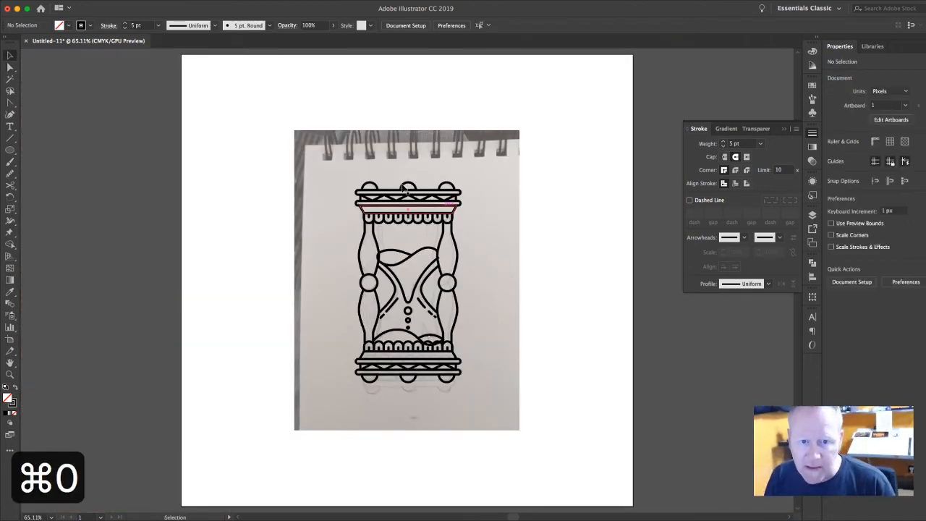
pyautogui.click(811, 262)
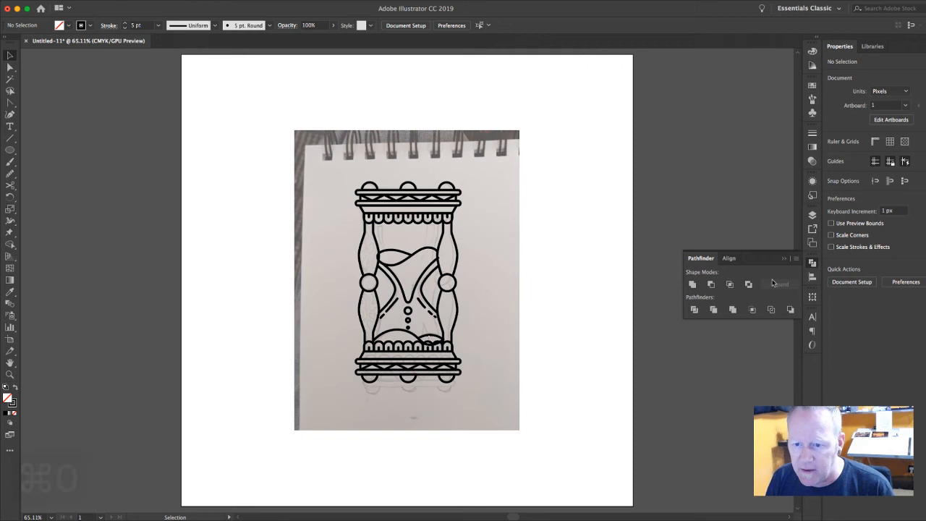
pyautogui.click(813, 216)
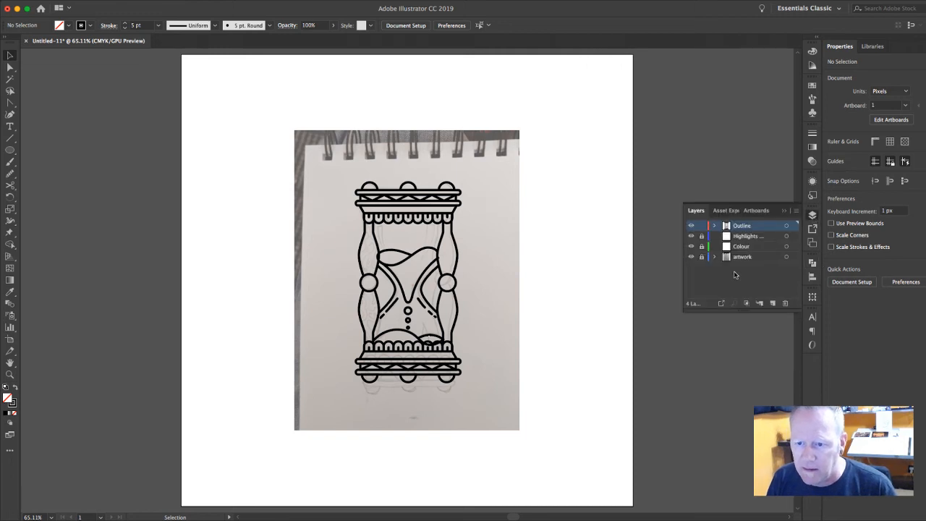
pyautogui.click(690, 257)
# Step: Place a backup copy of the whole hourglass on the pasteboard beside the artboard, and hide that copy
pyautogui.moveTo(338, 185); pyautogui.dragTo(580, 395)
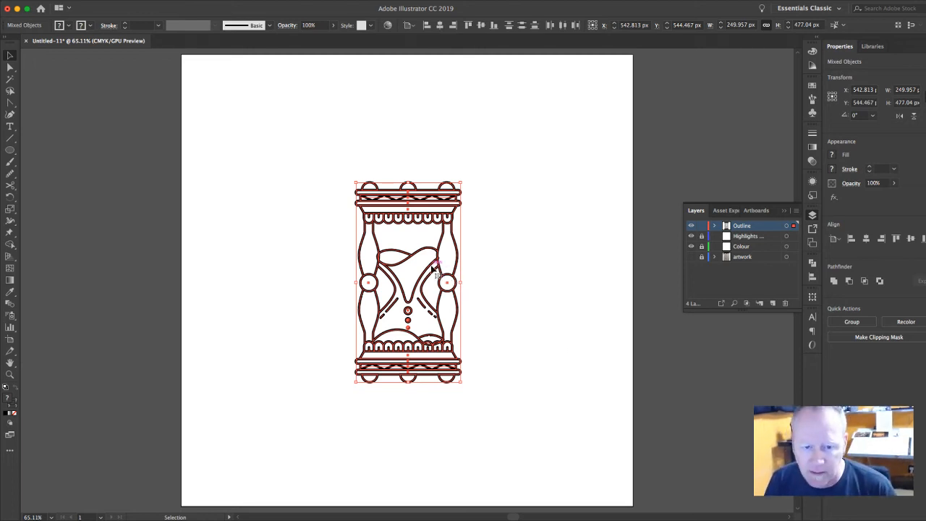
pyautogui.moveTo(434, 268); pyautogui.dragTo(112, 259)
pyautogui.click(233, 248)
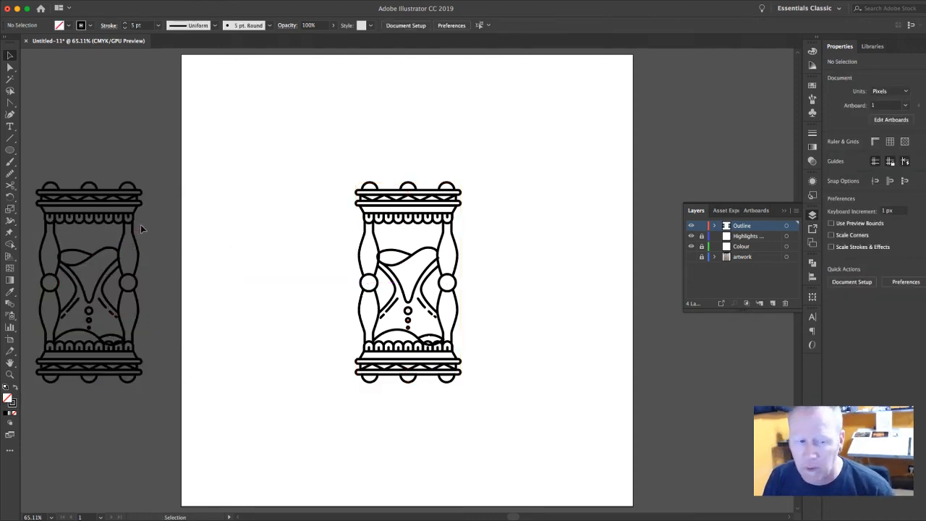
pyautogui.click(42, 200)
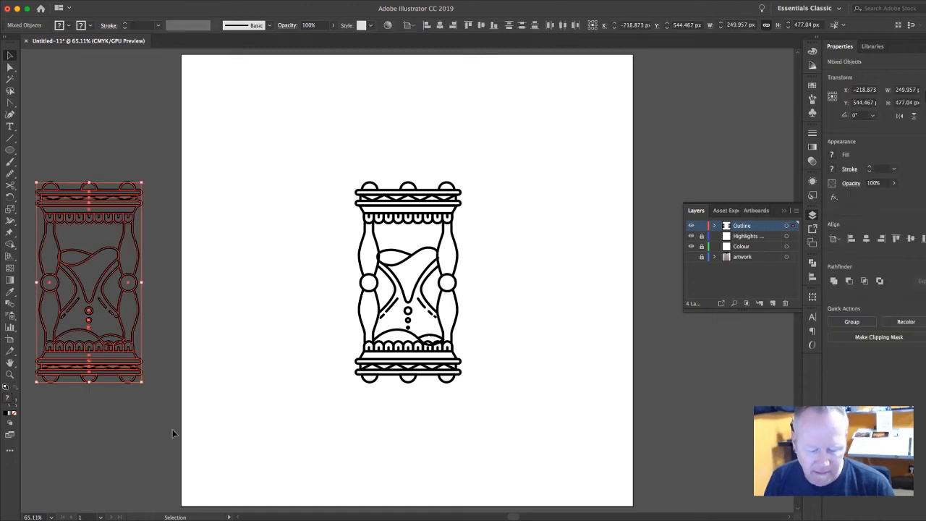
pyautogui.press('super+3')
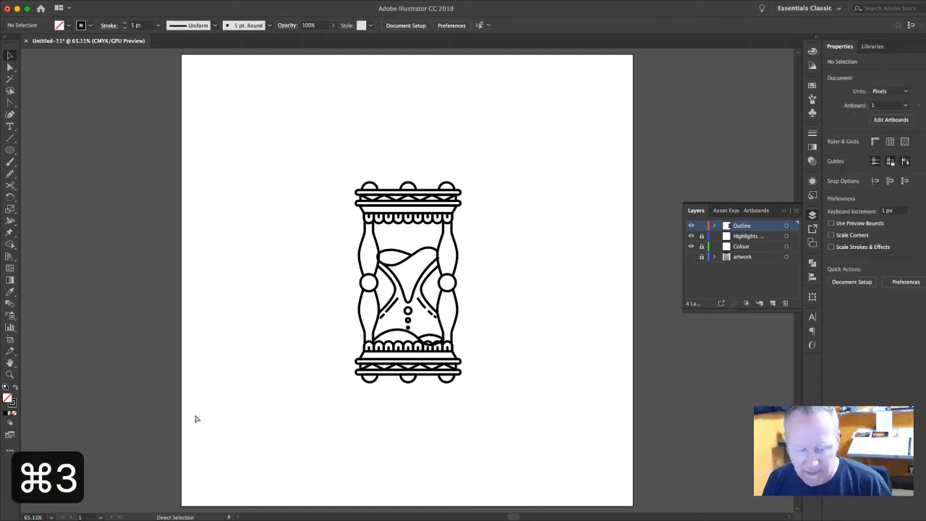
pyautogui.press('super+a')
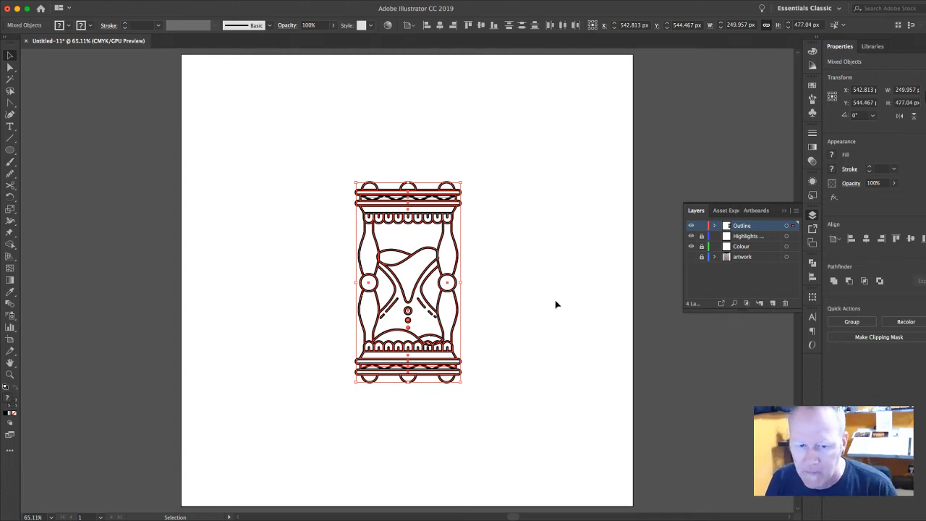
pyautogui.click(533, 260)
pyautogui.moveTo(321, 158); pyautogui.dragTo(585, 426)
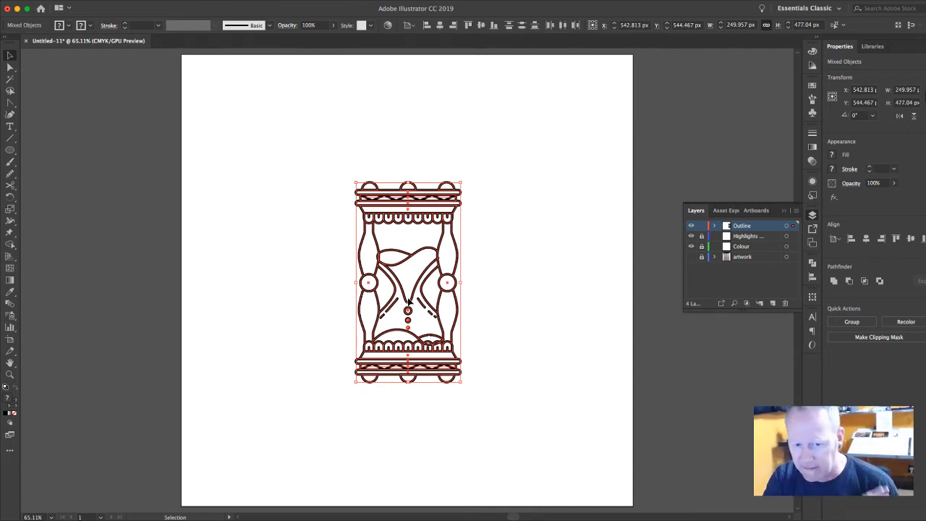
pyautogui.hscroll(2, 405, 302)
pyautogui.click(326, 224)
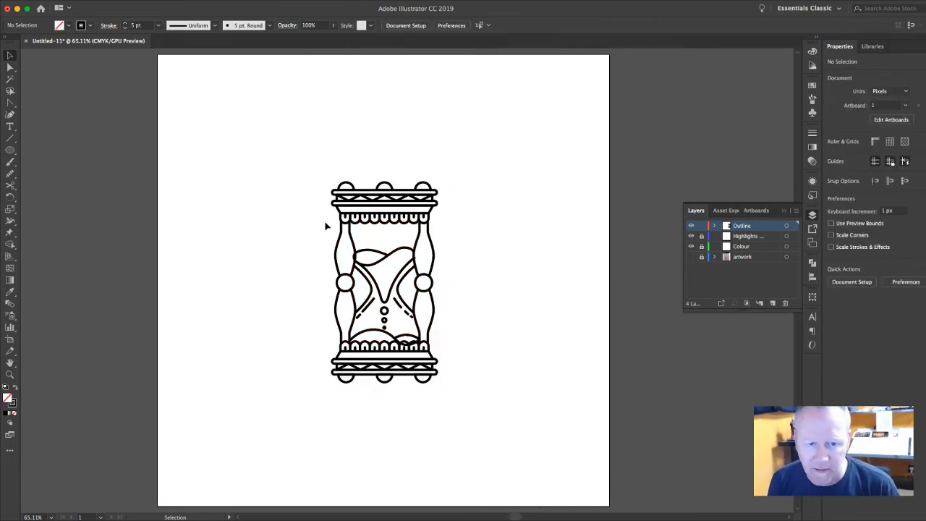
# Step: Ungroup the zigzag lines in the hourglass's two end bands and select both lines
pyautogui.click(362, 199)
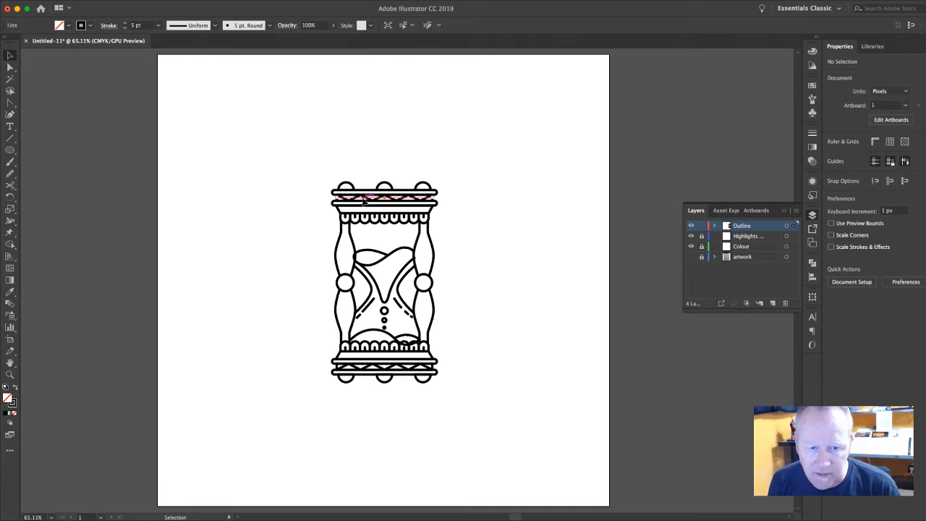
pyautogui.keyDown('shift'); pyautogui.click(399, 367); pyautogui.keyUp('shift')
pyautogui.click(508, 374)
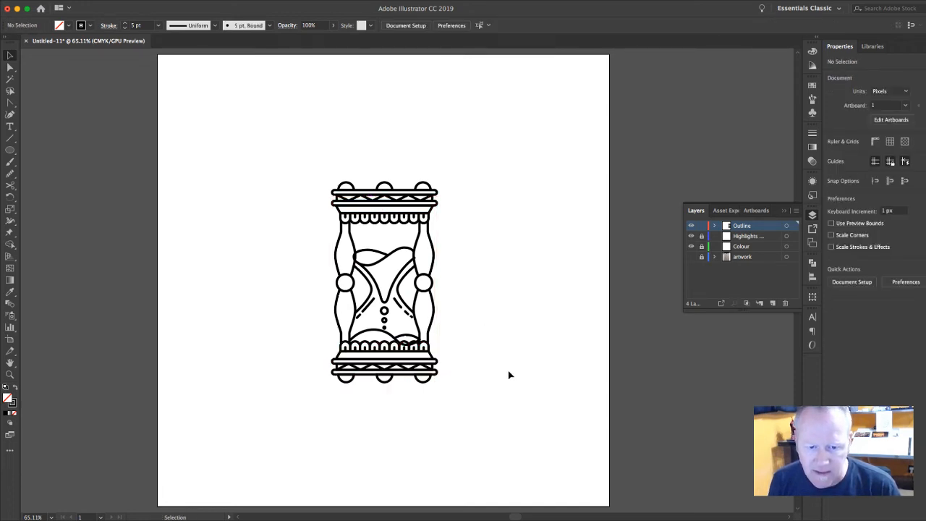
pyautogui.click(432, 369)
pyautogui.press('shift+super+g')
pyautogui.click(432, 368)
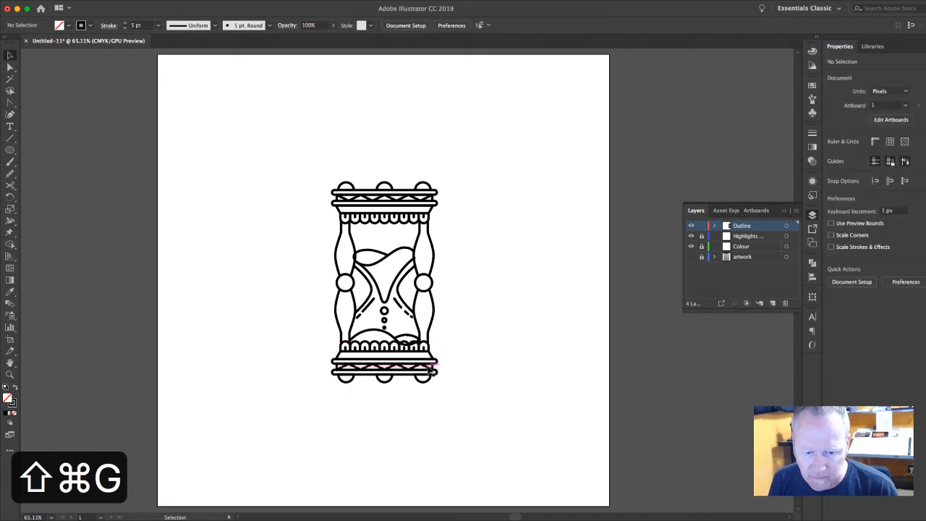
pyautogui.keyDown('shift'); pyautogui.click(403, 199); pyautogui.keyUp('shift')
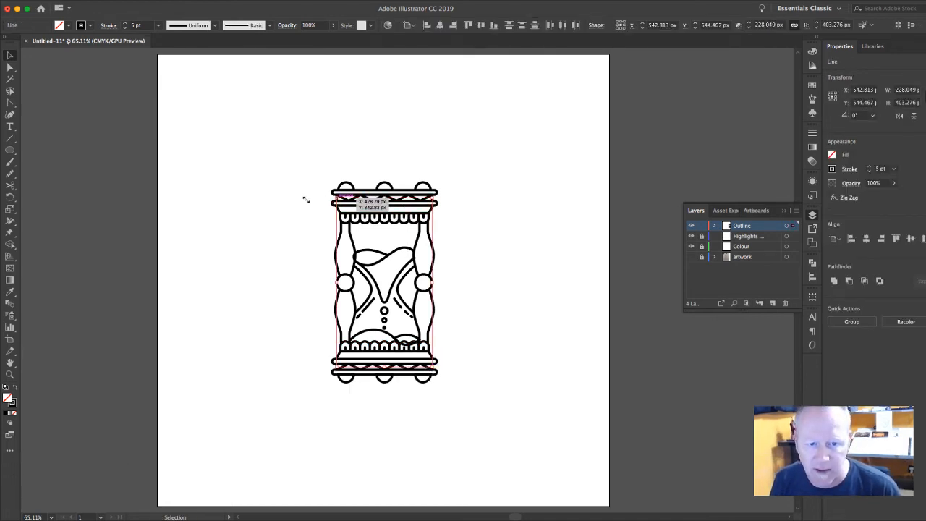
# Step: Examine the path behind the upper band's zigzag effect in Outline view, then return to the normal preview
pyautogui.click(10, 374)
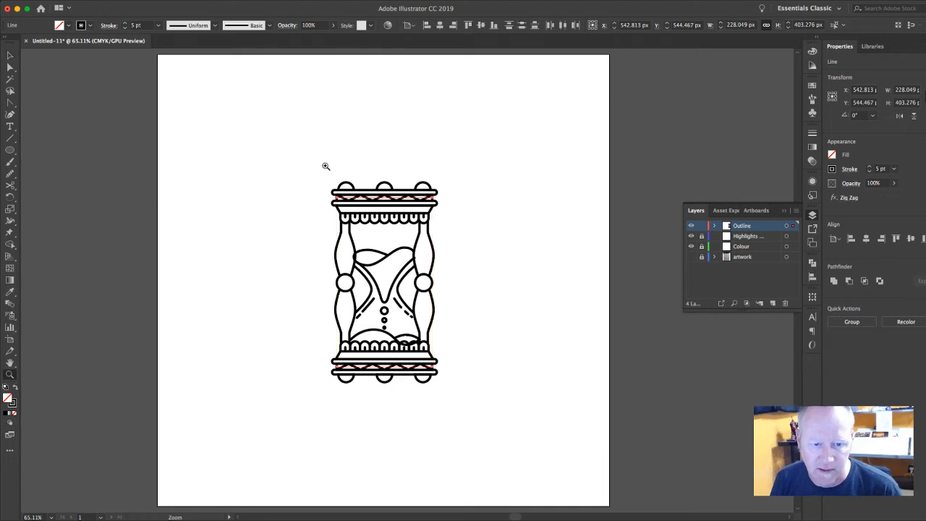
pyautogui.moveTo(445, 186); pyautogui.dragTo(543, 263)
pyautogui.moveTo(285, 223); pyautogui.dragTo(477, 215)
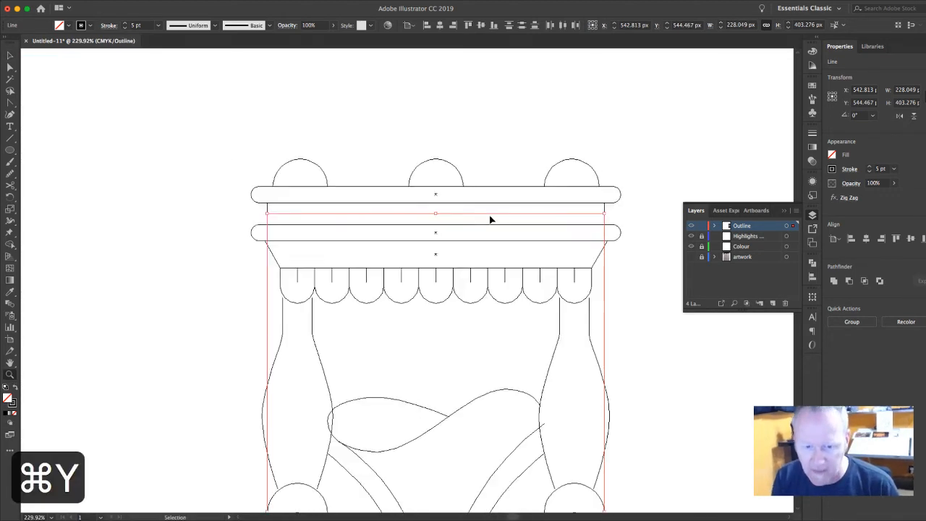
pyautogui.hotkey('ctrl', 'y')
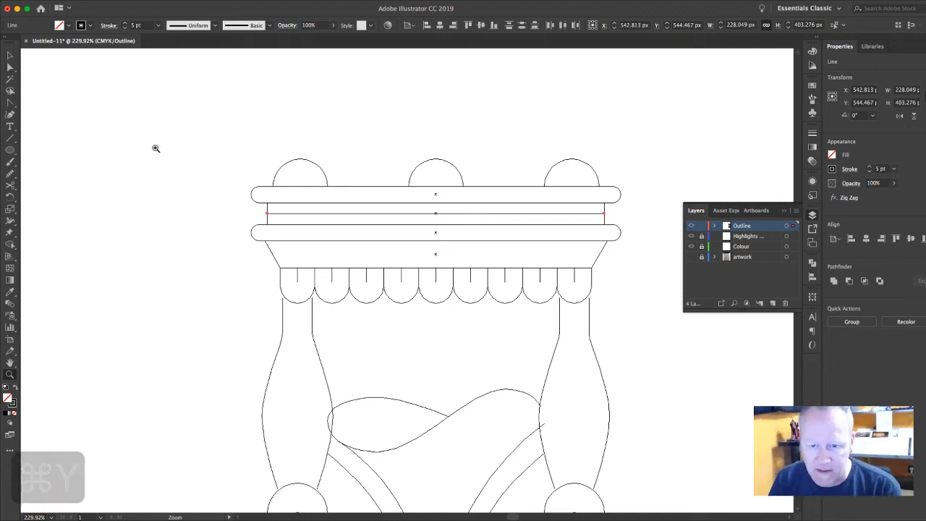
pyautogui.click(11, 56)
pyautogui.click(61, 113)
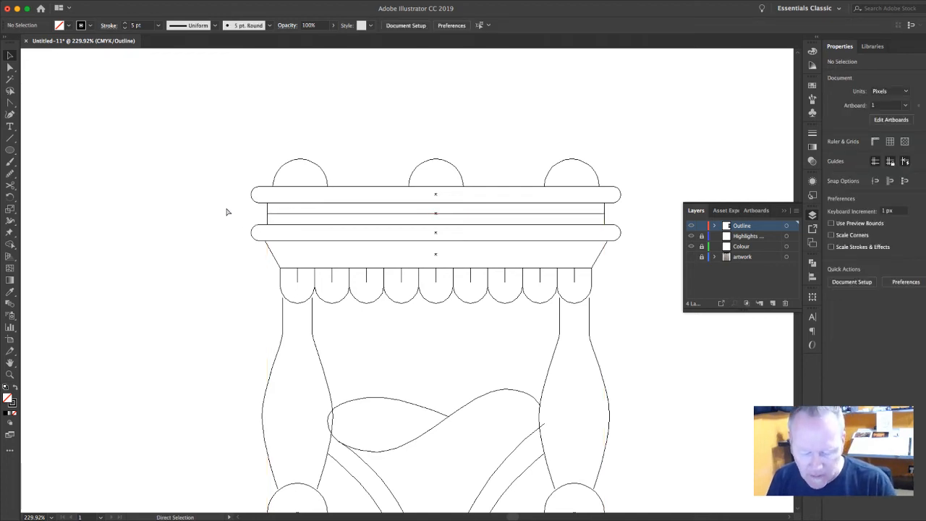
pyautogui.press('super+y')
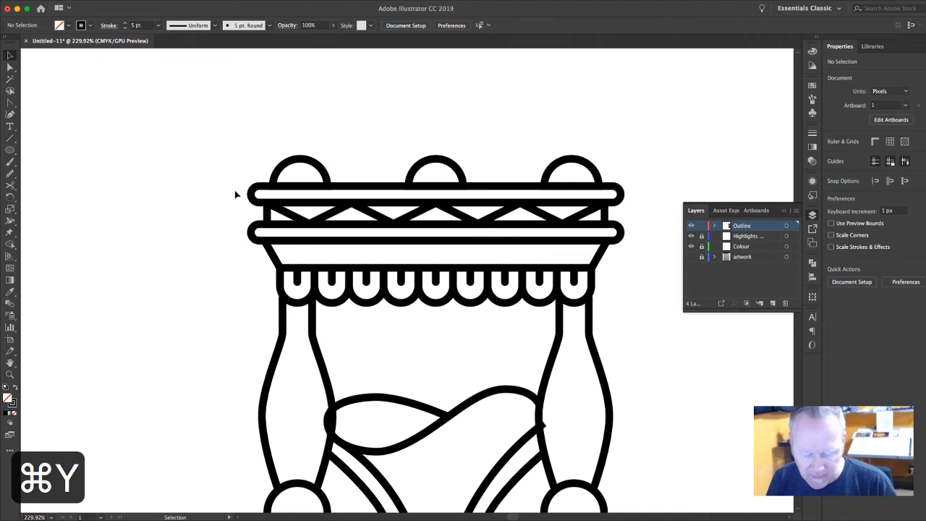
# Step: Expand the appearance of the zigzag lines in the upper and lower bands into real paths
pyautogui.press('super+a')
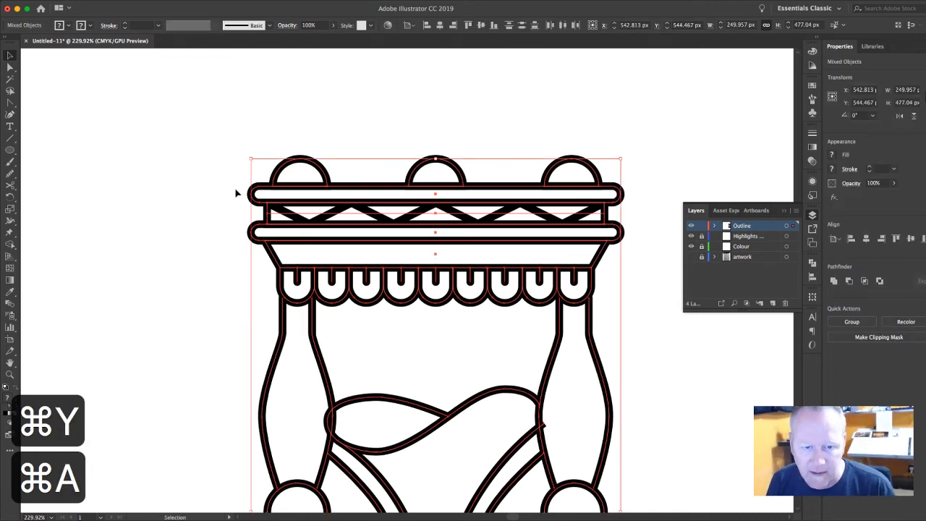
pyautogui.click(284, 211)
pyautogui.click(307, 215)
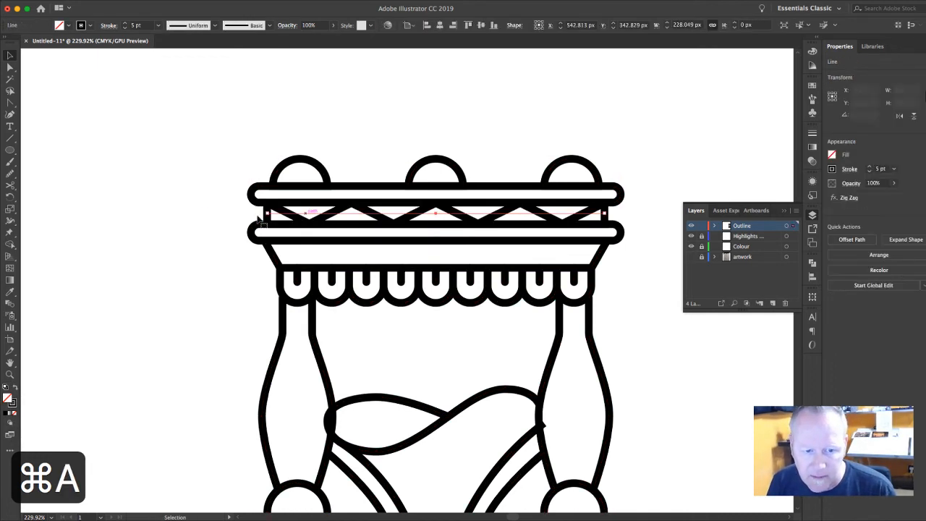
pyautogui.scroll(-10, 205, 220)
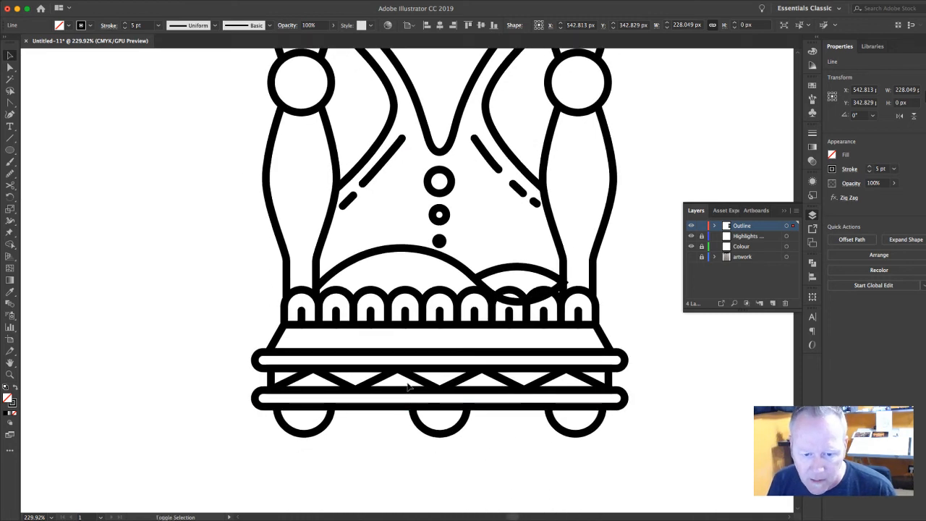
pyautogui.keyDown('shift'); pyautogui.click(409, 379); pyautogui.keyUp('shift')
pyautogui.click(137, 2)
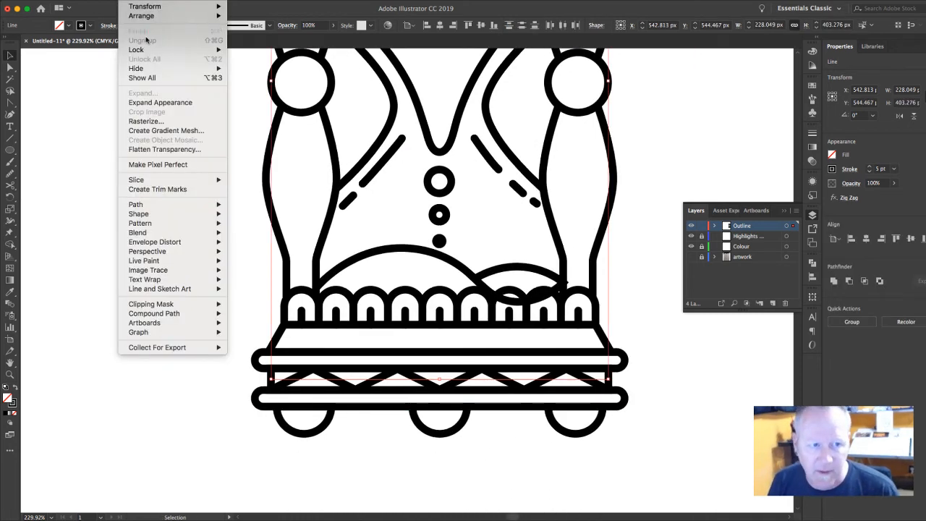
pyautogui.click(174, 103)
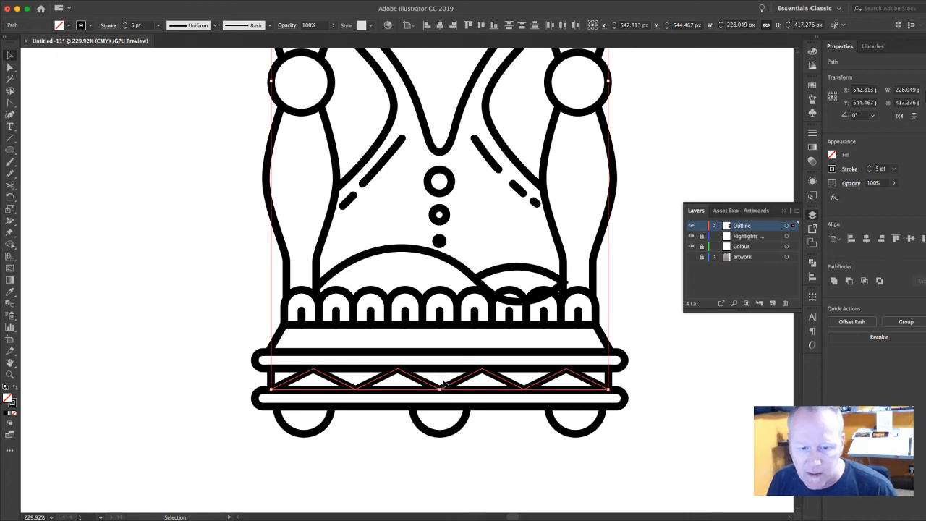
# Step: Check the expanded zigzag in the lower band in Outline view, then switch back to the normal preview
pyautogui.click(671, 383)
pyautogui.click(600, 385)
pyautogui.click(655, 388)
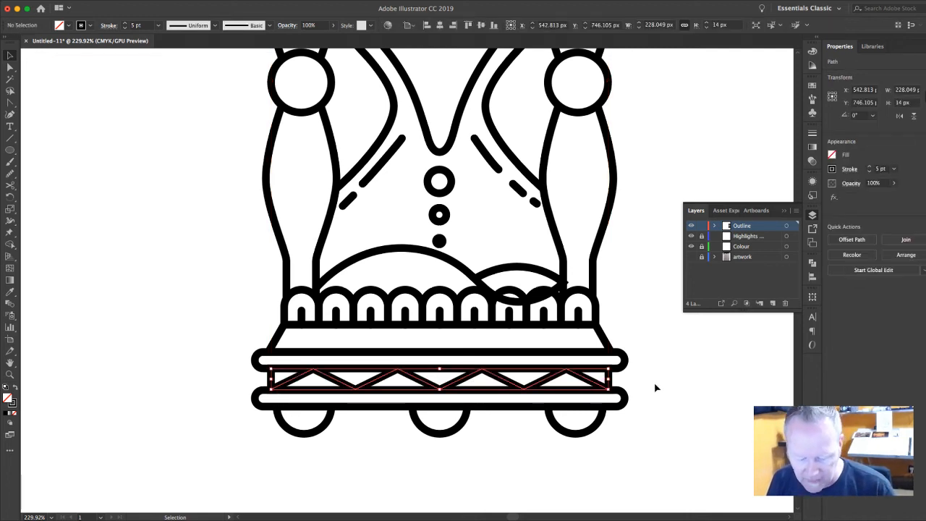
pyautogui.press('super+y')
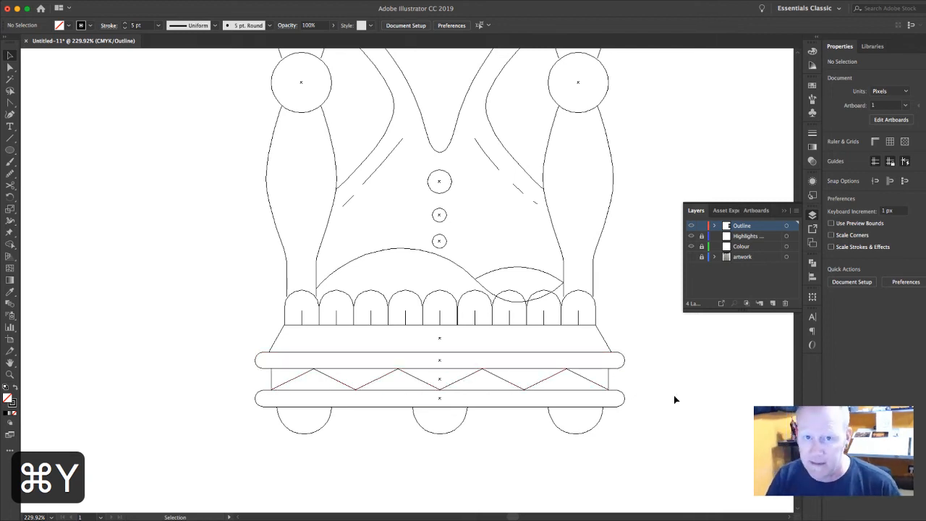
pyautogui.press('a')
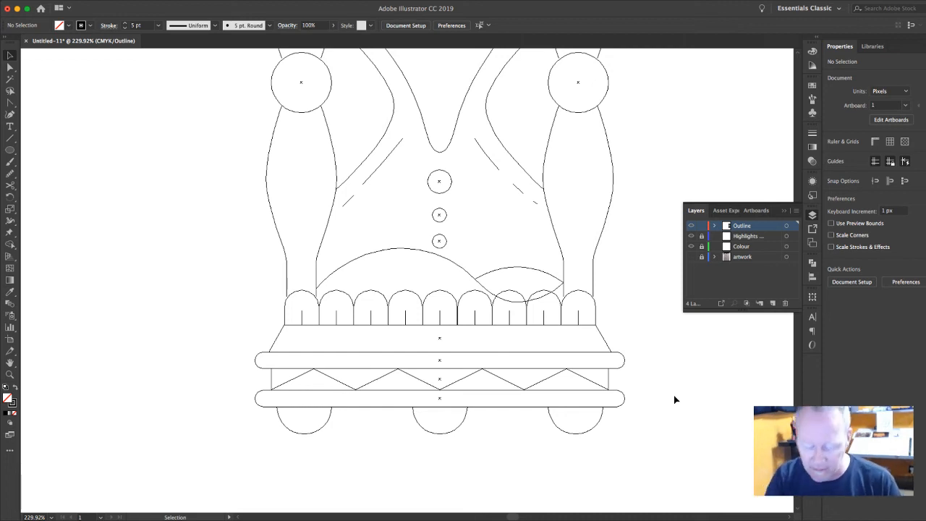
pyautogui.press('super+y')
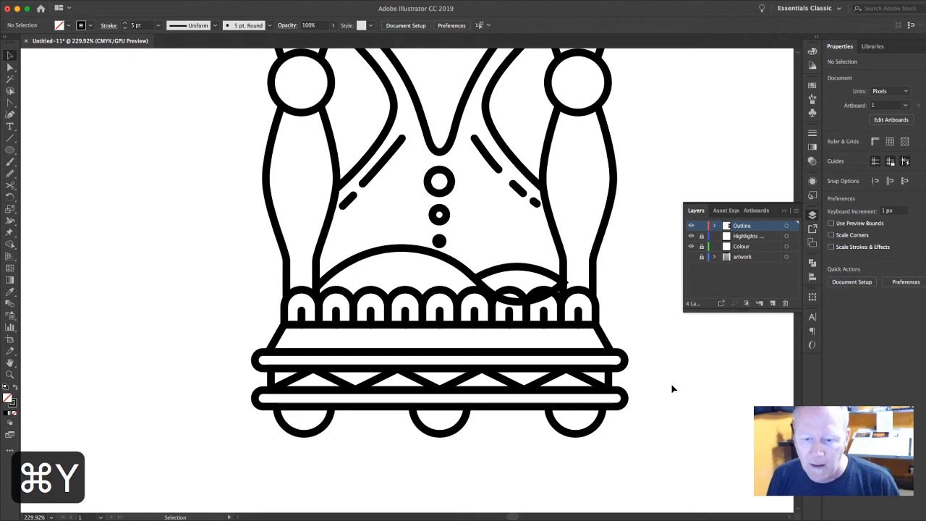
# Step: Select the whole hourglass and trim the upper sand line ends that overlap the two side pillars with the Shape Builder tool
pyautogui.press('super+0')
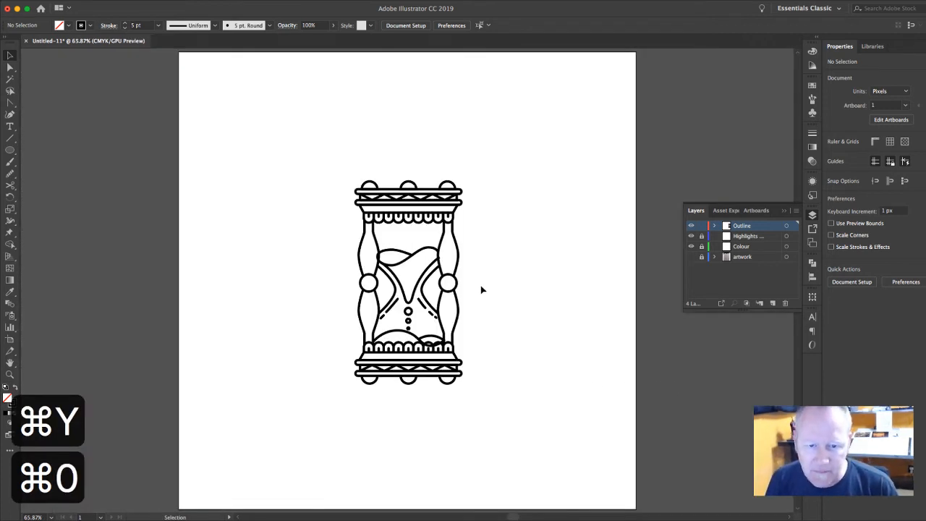
pyautogui.moveTo(328, 172); pyautogui.dragTo(562, 427)
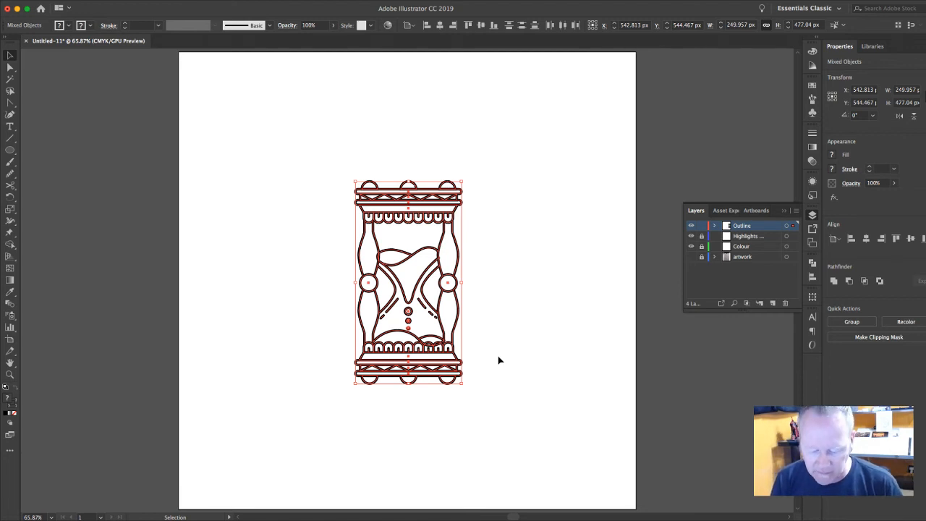
pyautogui.hotkey('shift', 'm')
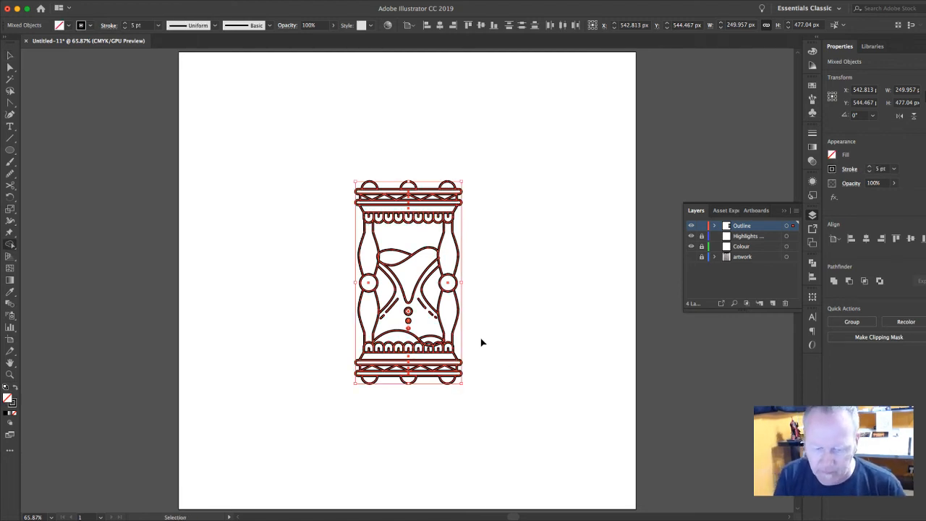
pyautogui.press('super+equal')
pyautogui.press('super+equal')
pyautogui.press('super+equal')
pyautogui.press('super+equal')
pyautogui.moveTo(510, 191); pyautogui.dragTo(513, 285)
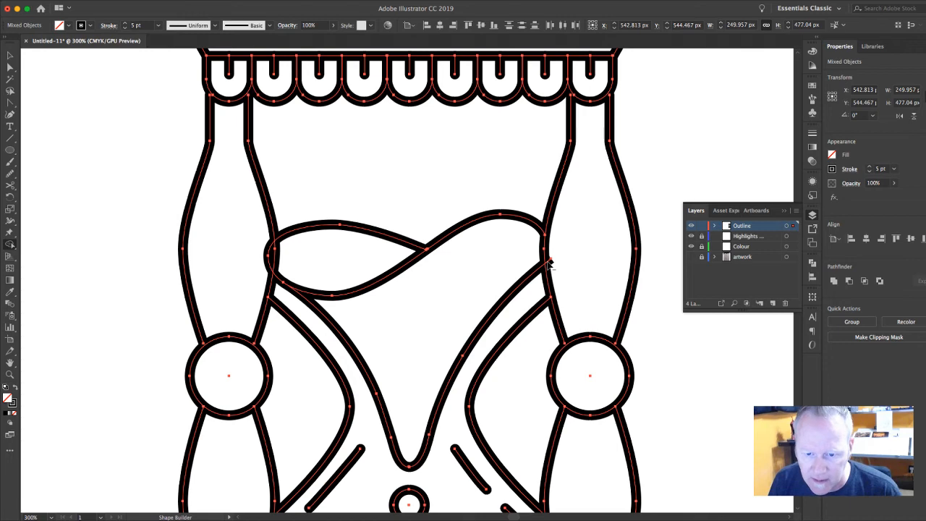
pyautogui.hscroll(1, 550, 268)
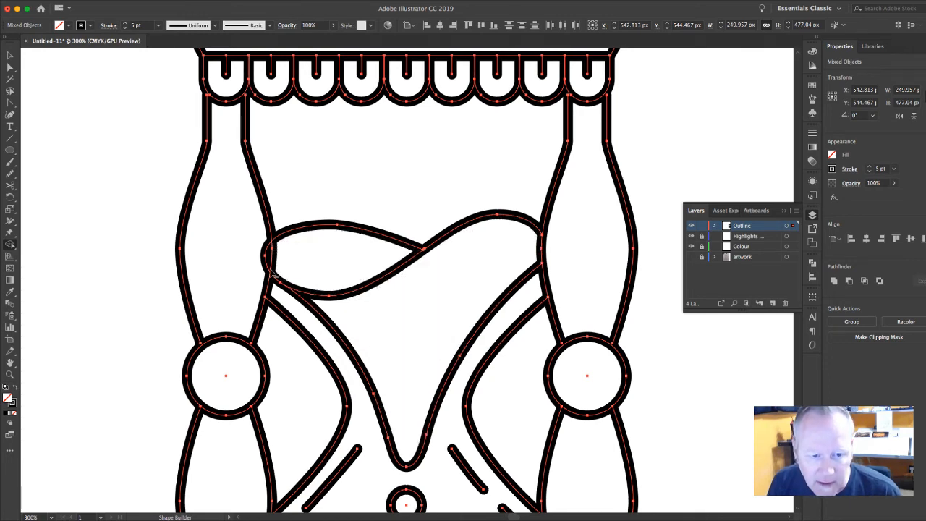
pyautogui.moveTo(296, 273); pyautogui.dragTo(413, 289)
# Step: Remove the parts of the lower right sand curve that overlap the scalloped trim and the right pillar with the Shape Builder tool
pyautogui.scroll(-10, 413, 289)
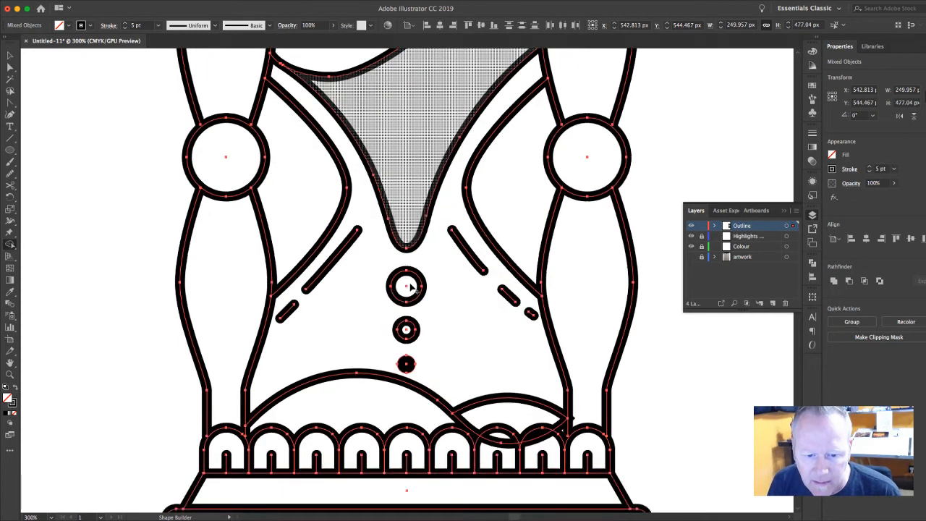
pyautogui.keyDown('alt'); pyautogui.click(494, 350); pyautogui.keyUp('alt')
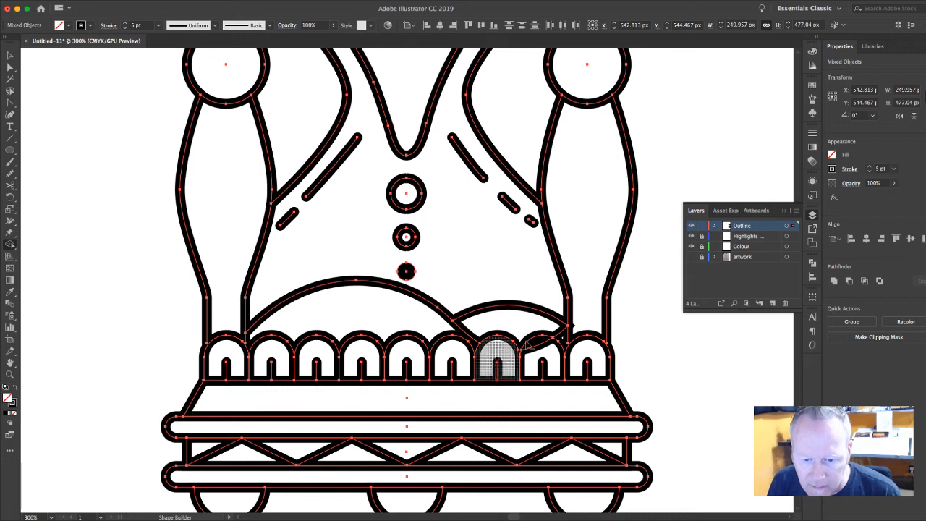
pyautogui.keyDown('alt'); pyautogui.click(541, 347); pyautogui.keyUp('alt')
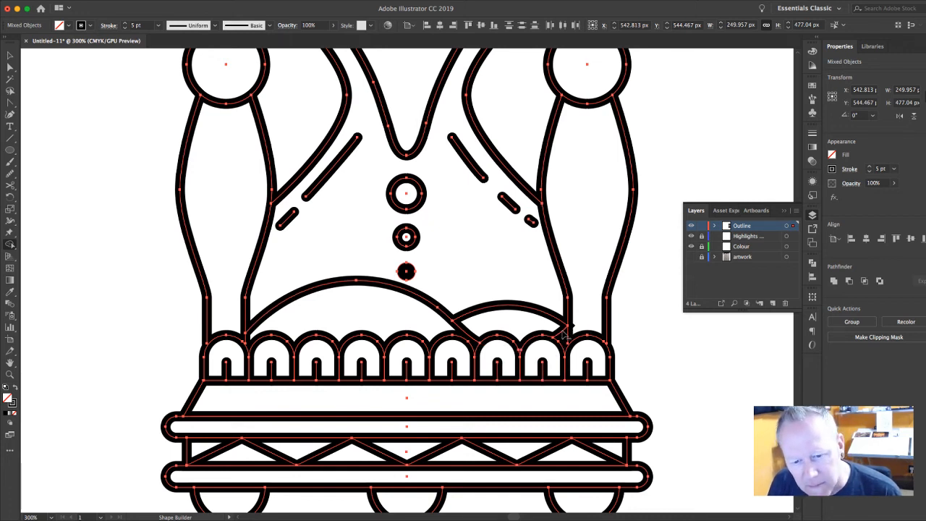
pyautogui.keyDown('alt'); pyautogui.click(563, 331); pyautogui.keyUp('alt')
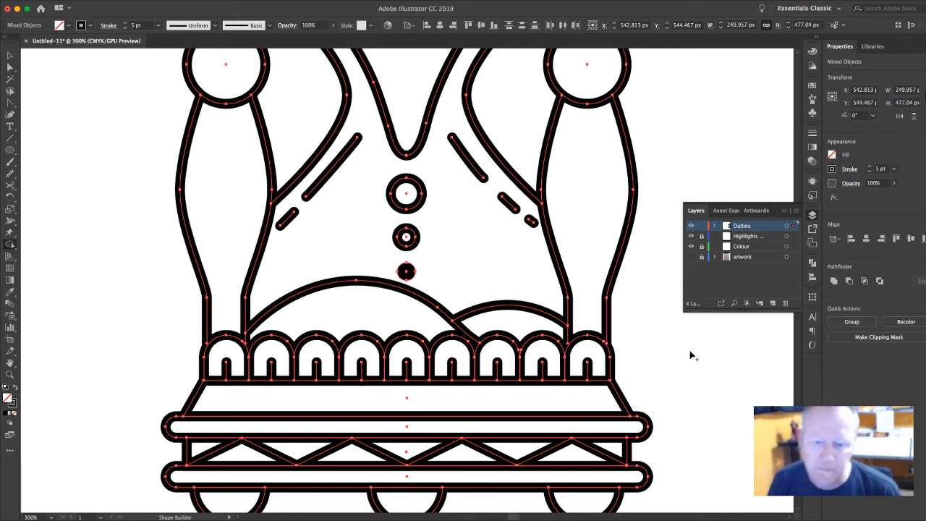
# Step: Inspect the hourglass from its base to its top for remaining overlaps, and fit the artboard in view
pyautogui.scroll(-5, 691, 354)
pyautogui.hscroll(-2, 691, 355)
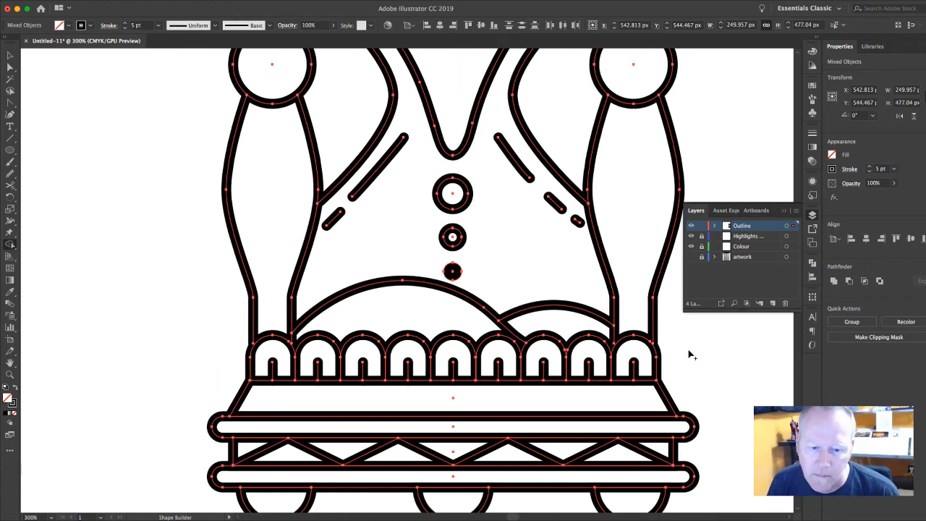
pyautogui.scroll(10, 691, 355)
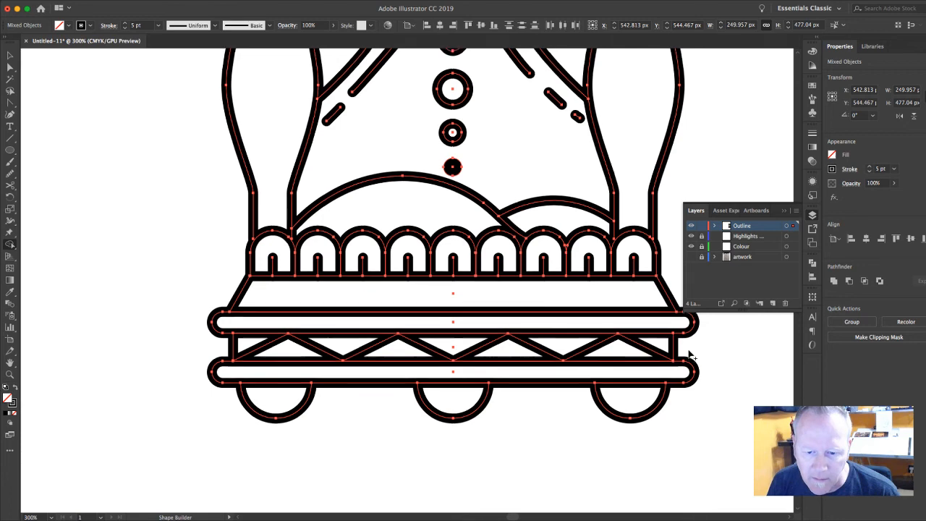
pyautogui.scroll(-3, 690, 355)
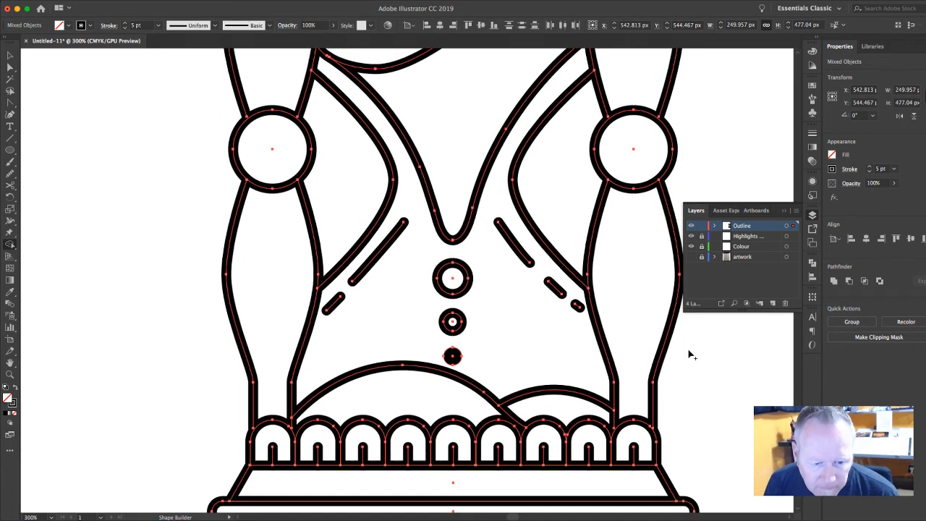
pyautogui.scroll(15, 691, 355)
pyautogui.scroll(3, 691, 355)
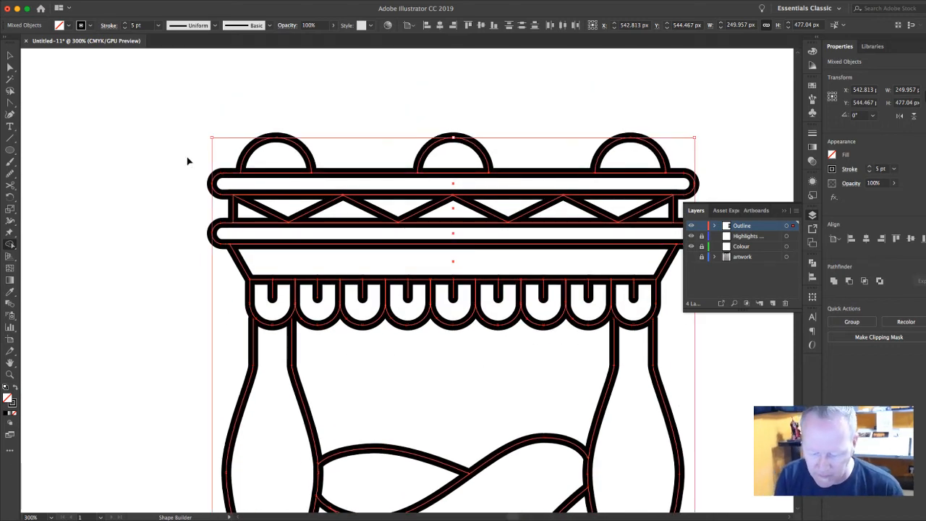
pyautogui.press('super+0')
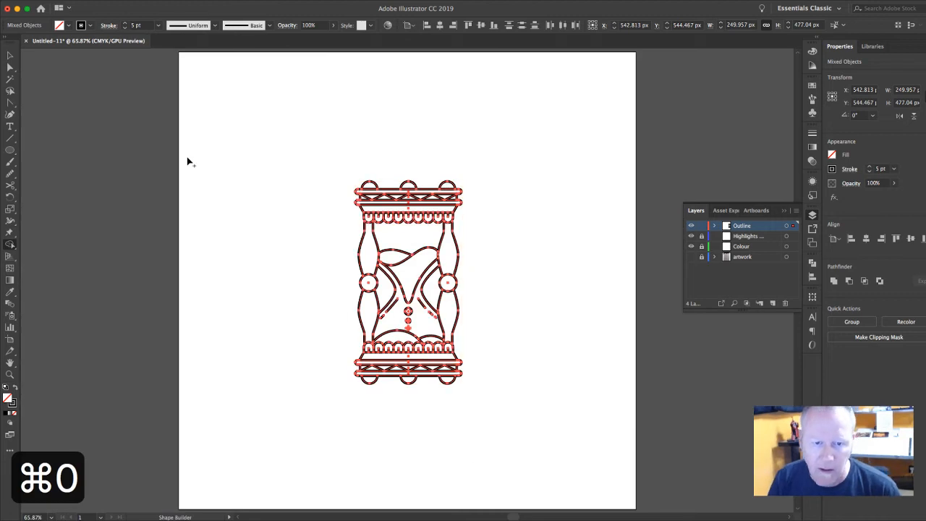
# Step: Convert all the selected hourglass strokes into filled outlines with Outline Stroke
pyautogui.click(133, 2)
pyautogui.moveTo(194, 208)
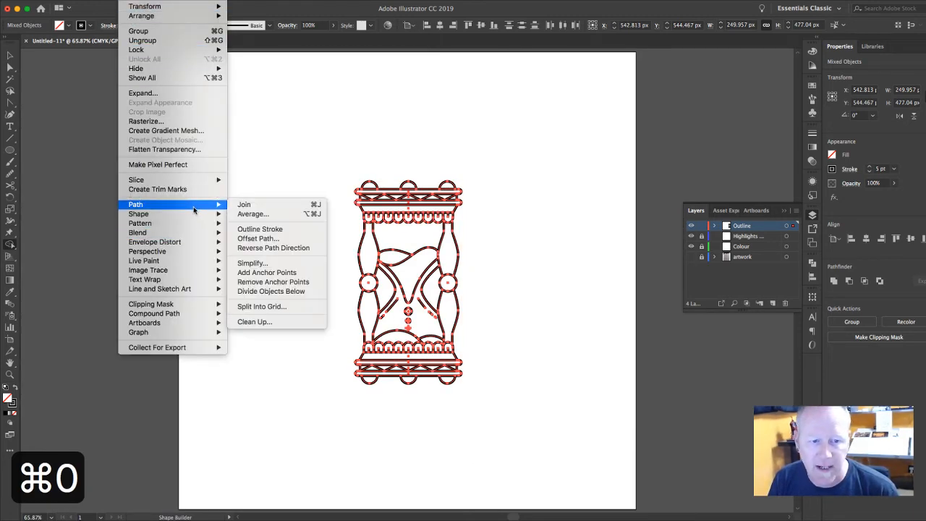
pyautogui.click(275, 229)
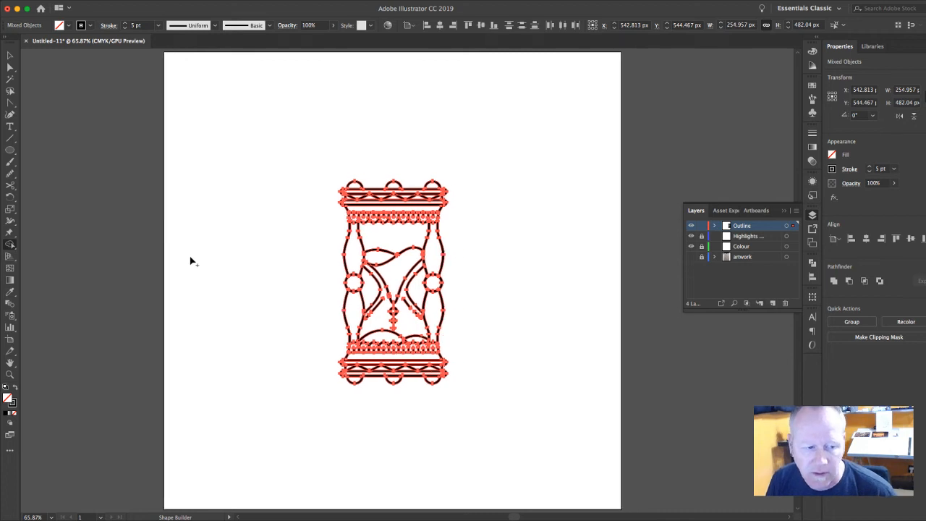
pyautogui.hscroll(1, 311, 270)
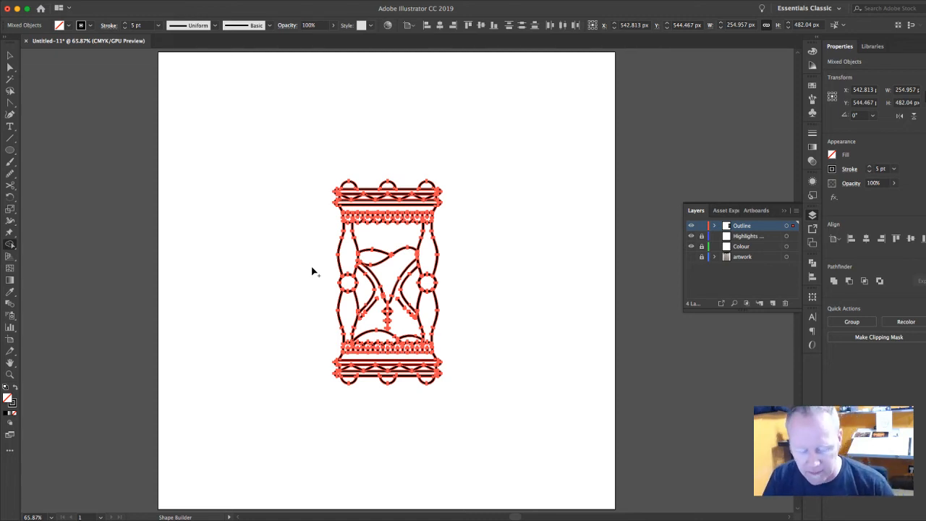
# Step: Select the whole outlined hourglass and merge its pieces into one shape with the Pathfinder's Unite mode
pyautogui.click(9, 55)
pyautogui.click(248, 196)
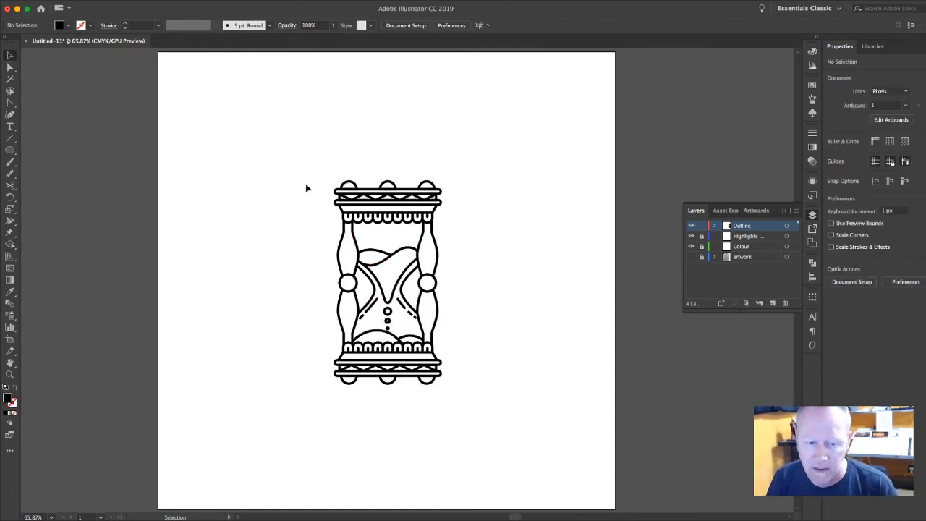
pyautogui.moveTo(307, 173); pyautogui.dragTo(522, 404)
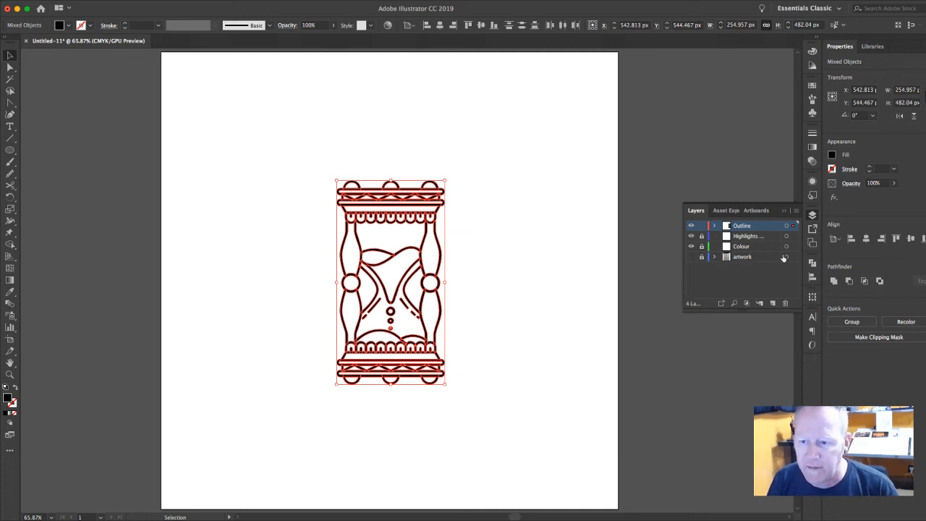
pyautogui.click(812, 262)
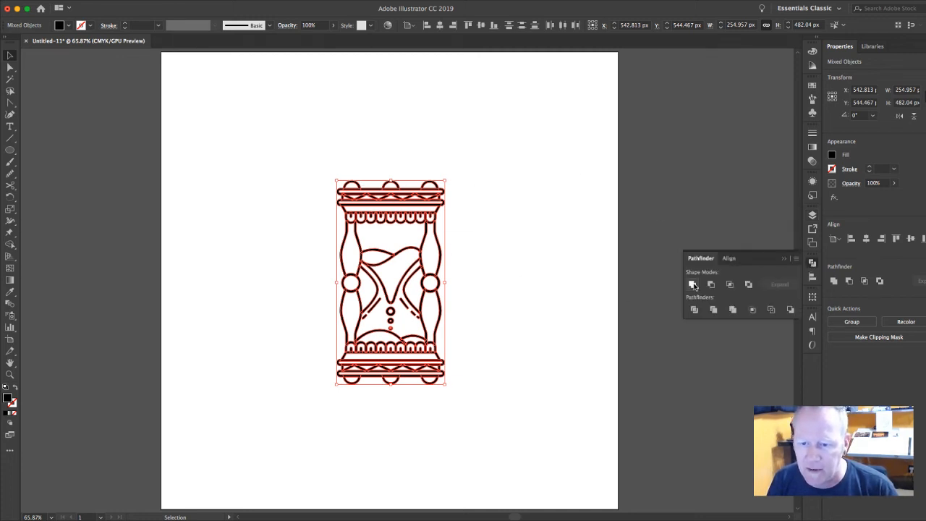
pyautogui.click(692, 285)
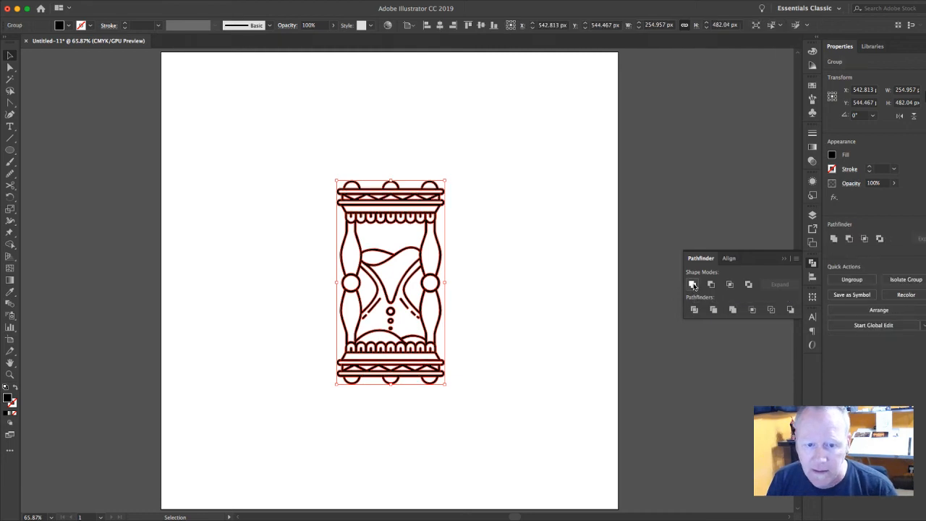
# Step: Test moving the united hourglass towards the artboard's right edge, undo the move and deselect it
pyautogui.click(529, 264)
pyautogui.moveTo(432, 209); pyautogui.dragTo(635, 157)
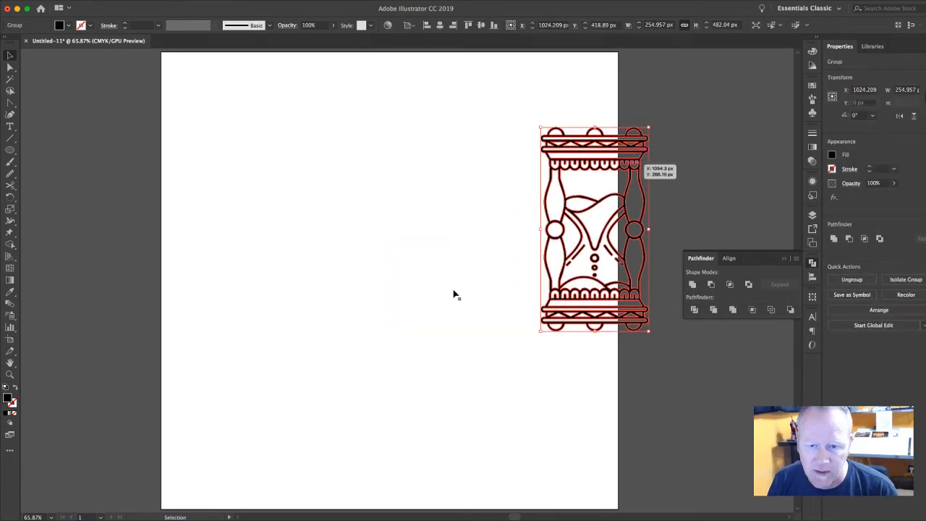
pyautogui.press('cmd+z')
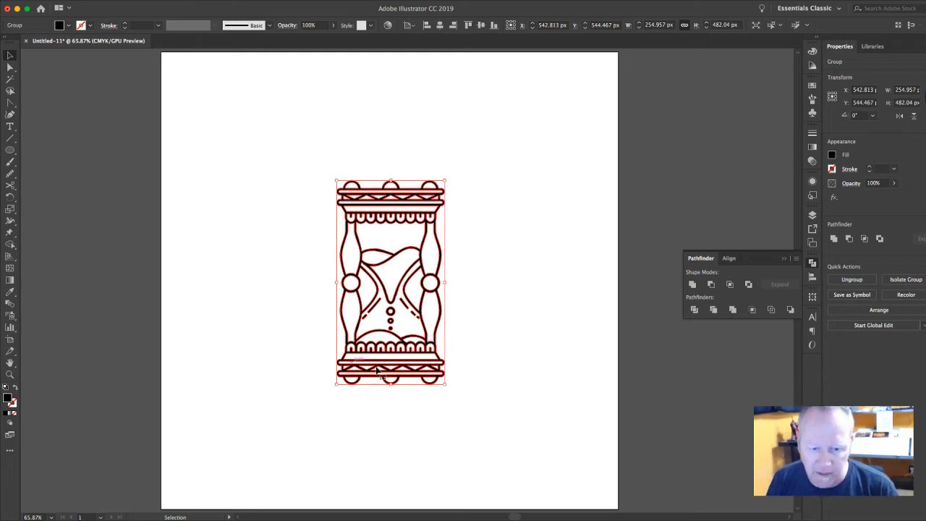
pyautogui.click(471, 275)
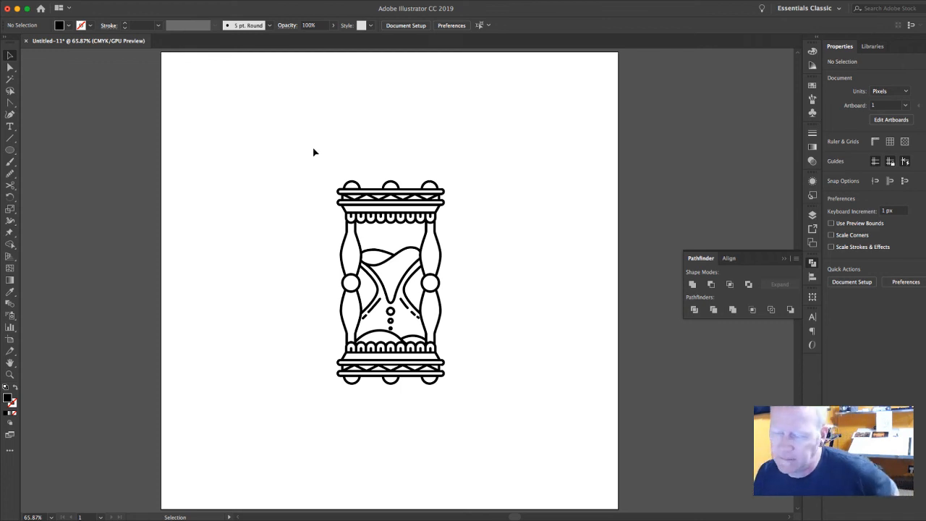
# Step: Select the united hourglass, activate the Shape Builder tool and enlarge the glass bulbs in the view
pyautogui.moveTo(310, 166); pyautogui.dragTo(474, 396)
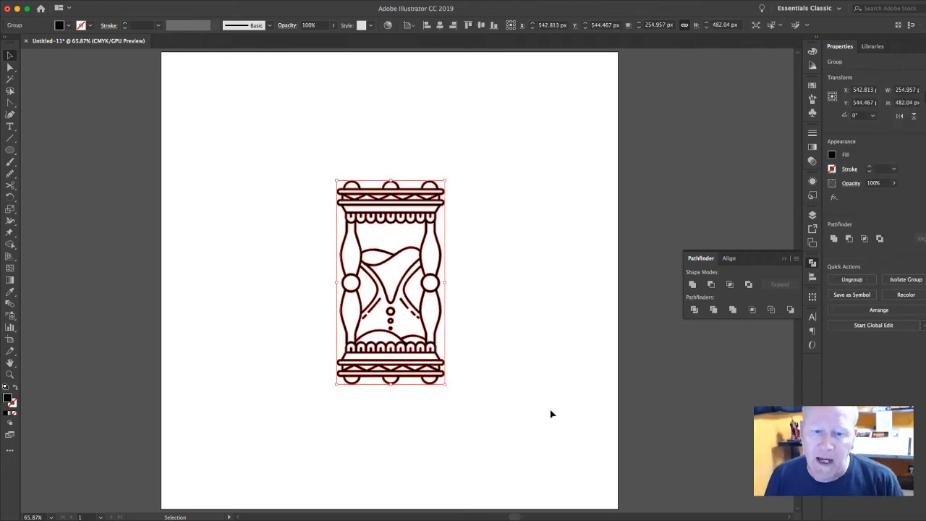
pyautogui.hotkey('shift', 'm')
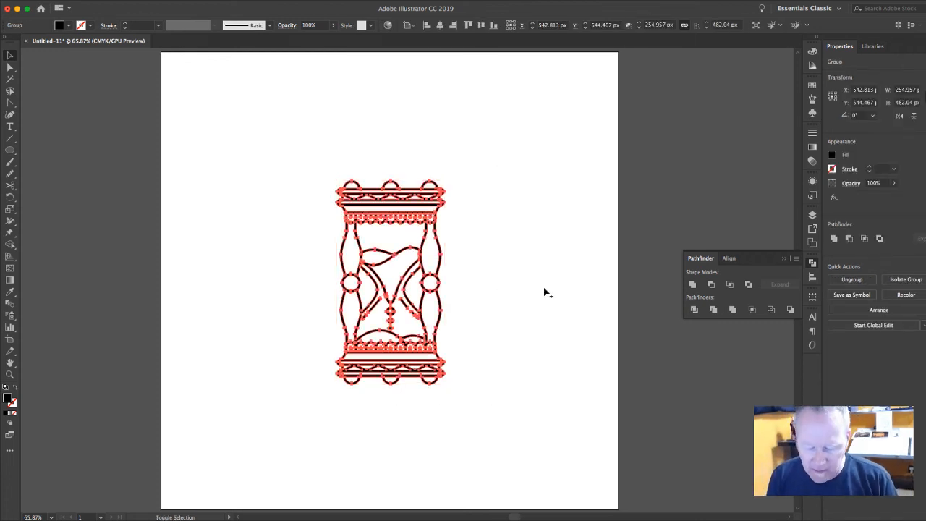
pyautogui.press('super+equal')
pyautogui.press('super+equal')
pyautogui.press('super+equal')
pyautogui.press('super+equal')
pyautogui.press('super+equal')
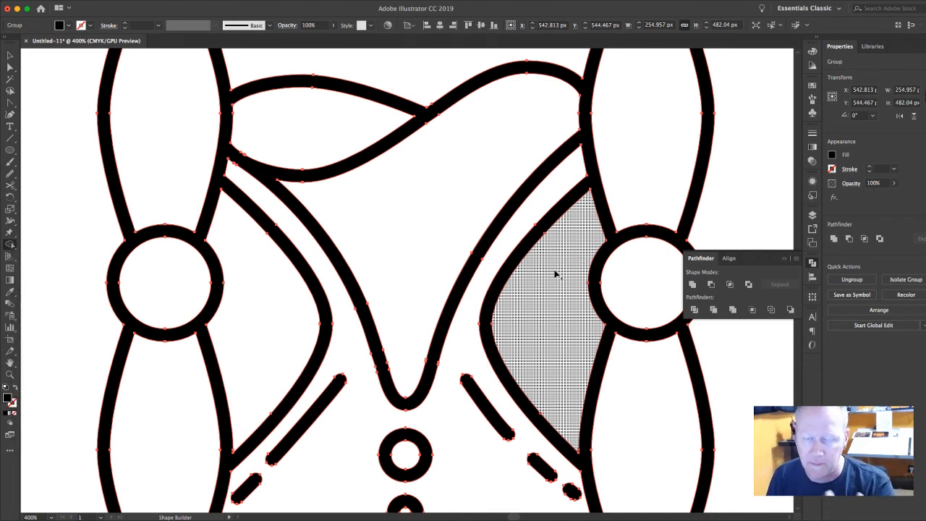
# Step: Try creating black shapes in the glass interior and upper sand areas with the Shape Builder tool, and undo all three
pyautogui.click(538, 204)
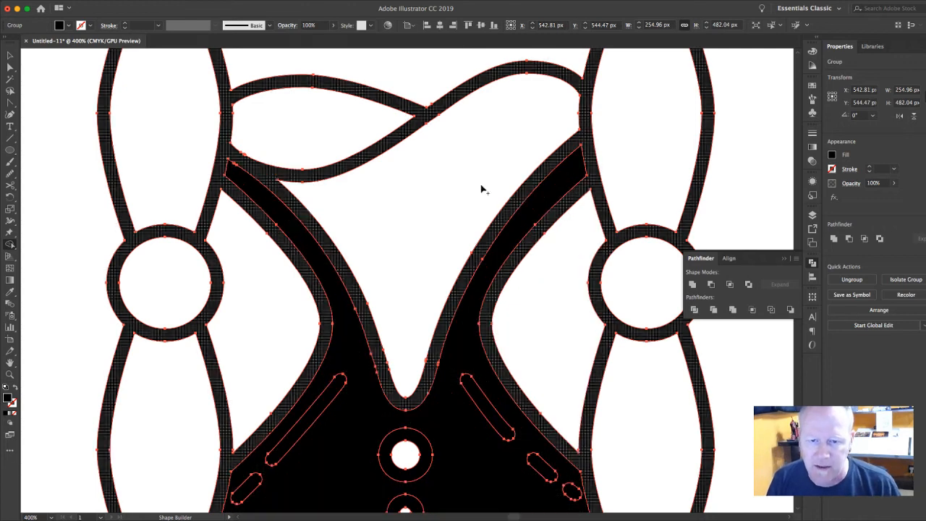
pyautogui.click(456, 175)
pyautogui.click(337, 138)
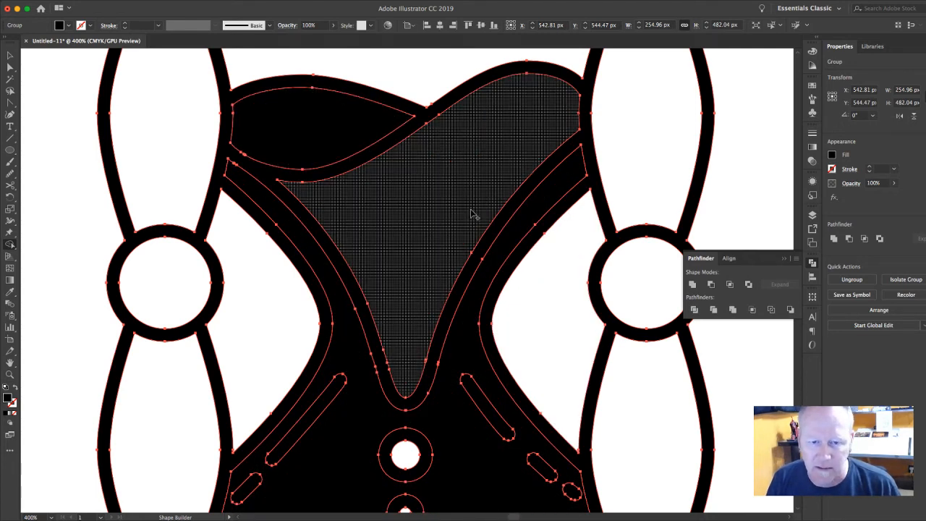
pyautogui.press('super+z')
pyautogui.press('super+z')
pyautogui.press('super+z')
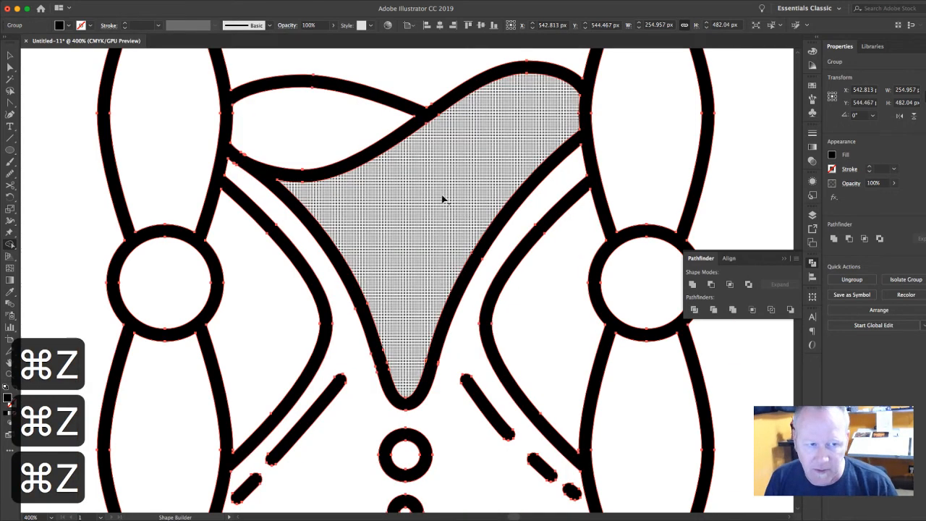
# Step: Set the fill to pink and create shapes in the two upper sand areas with the Shape Builder tool
pyautogui.click(69, 26)
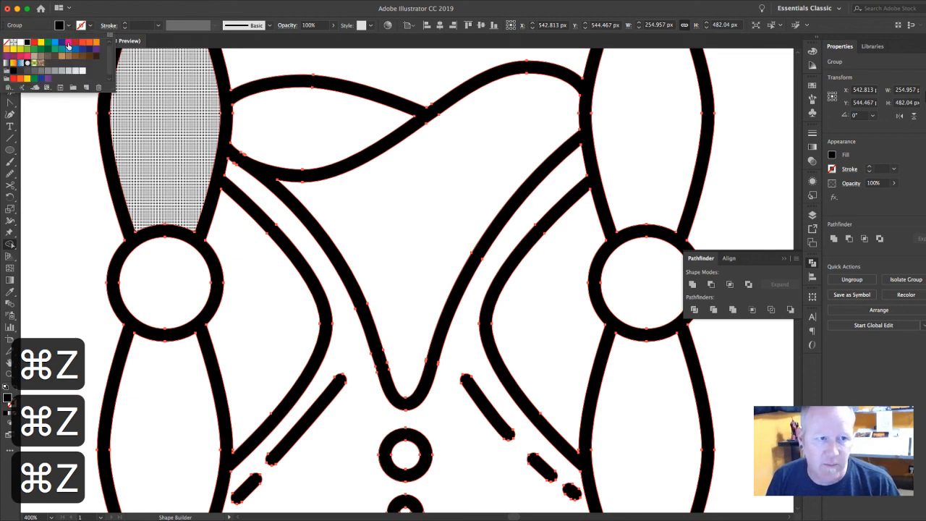
pyautogui.click(68, 45)
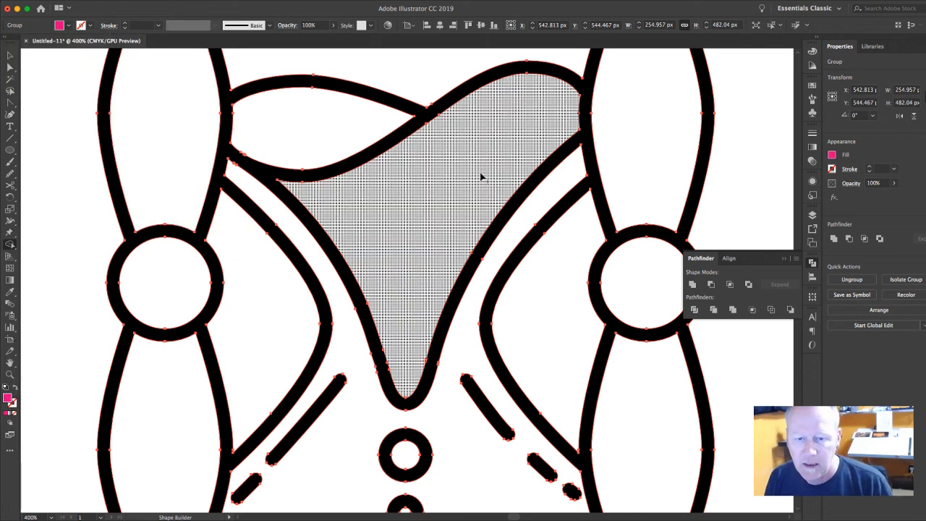
pyautogui.click(472, 174)
pyautogui.click(307, 134)
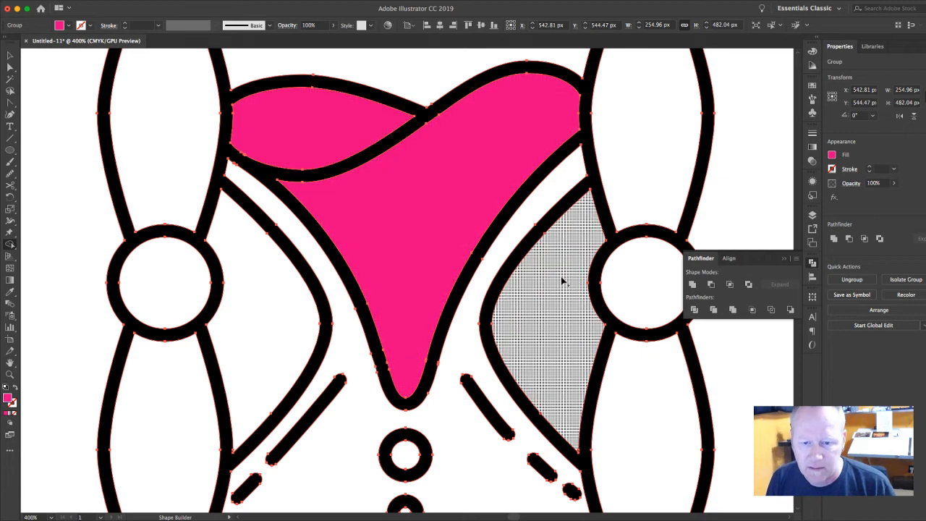
# Step: Create pink shapes in the glass interior and in the right pillar's upper section, round joint and lower section
pyautogui.click(512, 234)
pyautogui.click(641, 178)
pyautogui.click(645, 285)
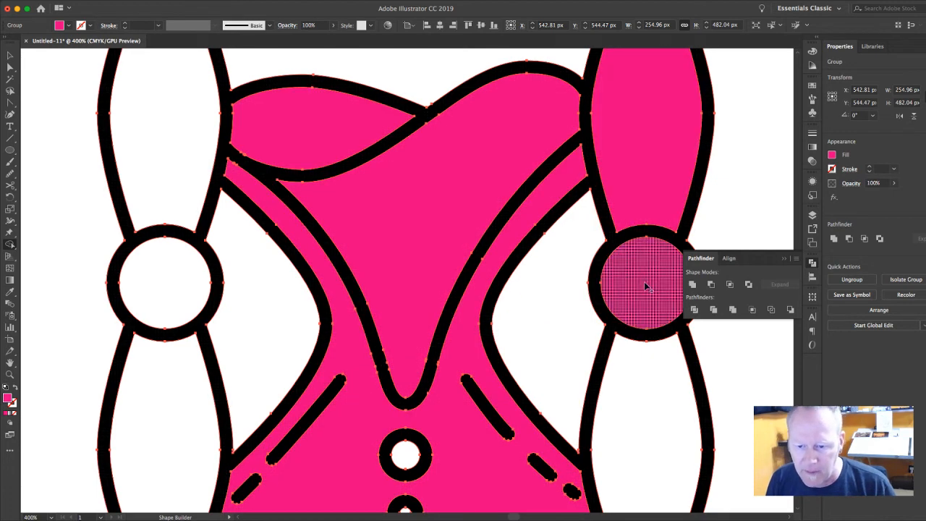
pyautogui.click(641, 387)
# Step: Create pink shapes inside the hollow falling sand grains and the two sand mounds at the base of the glass
pyautogui.scroll(-5, 506, 289)
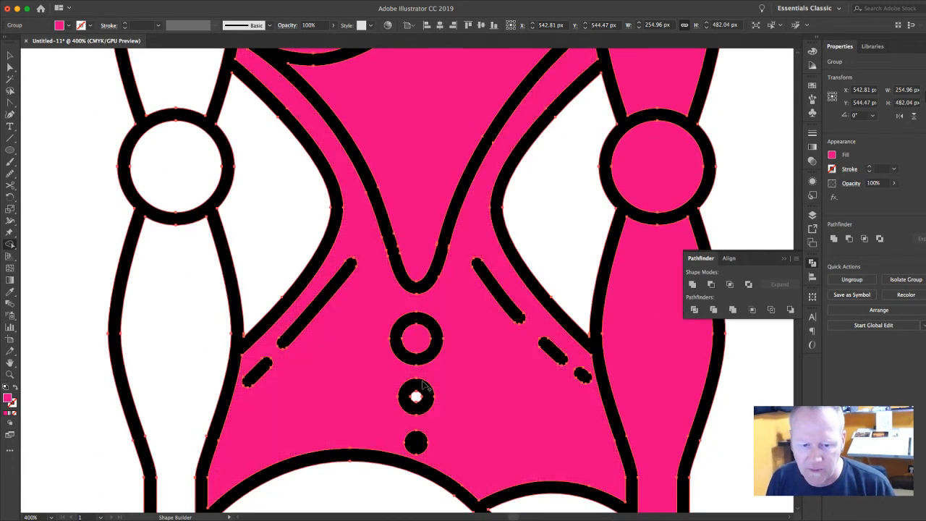
pyautogui.click(417, 395)
pyautogui.scroll(-5, 467, 392)
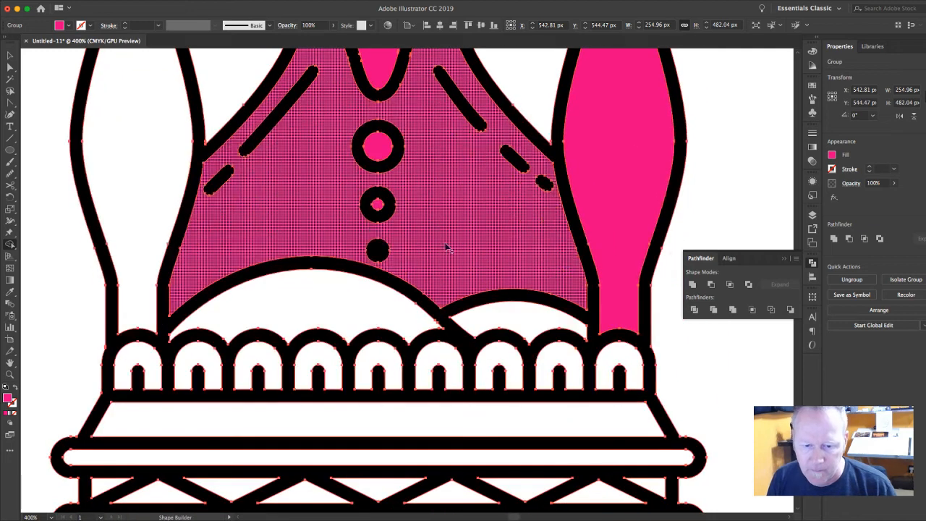
pyautogui.click(513, 315)
pyautogui.click(341, 306)
# Step: Create pink shapes in all the scallops of the lower trim and in the left pillar's lower section
pyautogui.click(375, 365)
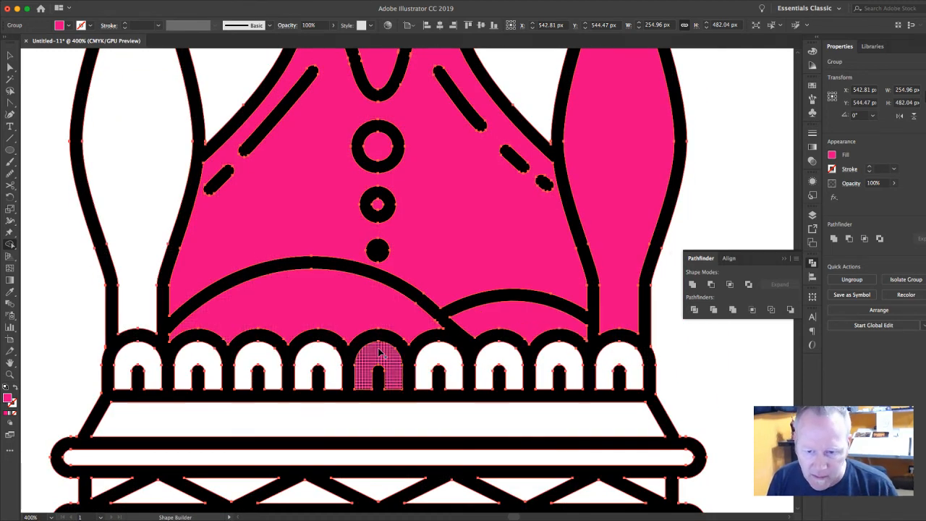
pyautogui.moveTo(443, 355); pyautogui.dragTo(622, 366)
pyautogui.click(329, 358)
pyautogui.click(260, 361)
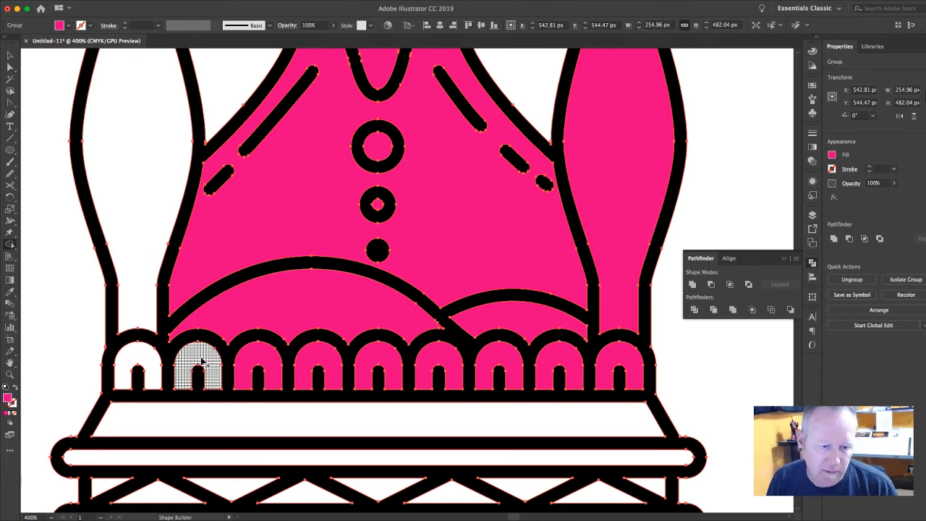
pyautogui.click(199, 361)
pyautogui.moveTo(147, 360); pyautogui.dragTo(123, 264)
# Step: Create pink shapes in the sloped band and the upper rounded bar beneath the lower scallops
pyautogui.scroll(-5, 123, 266)
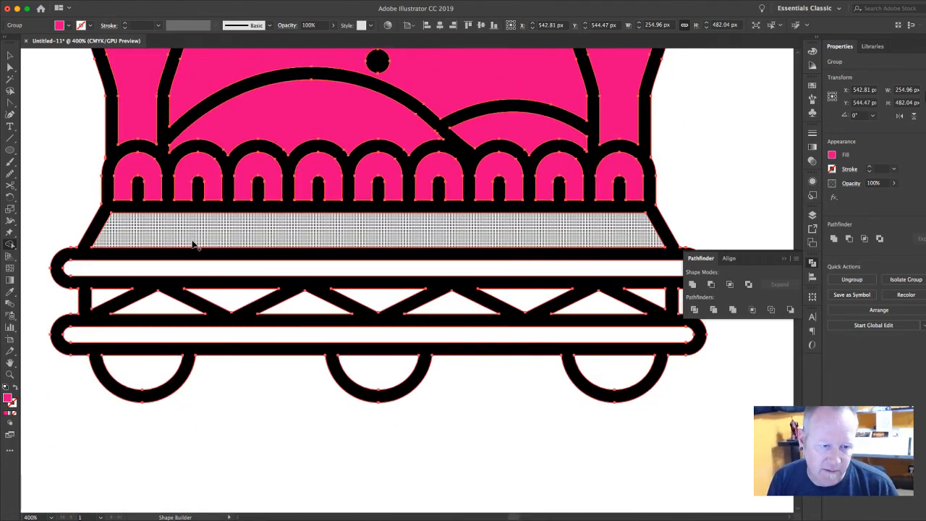
pyautogui.click(192, 244)
pyautogui.click(117, 270)
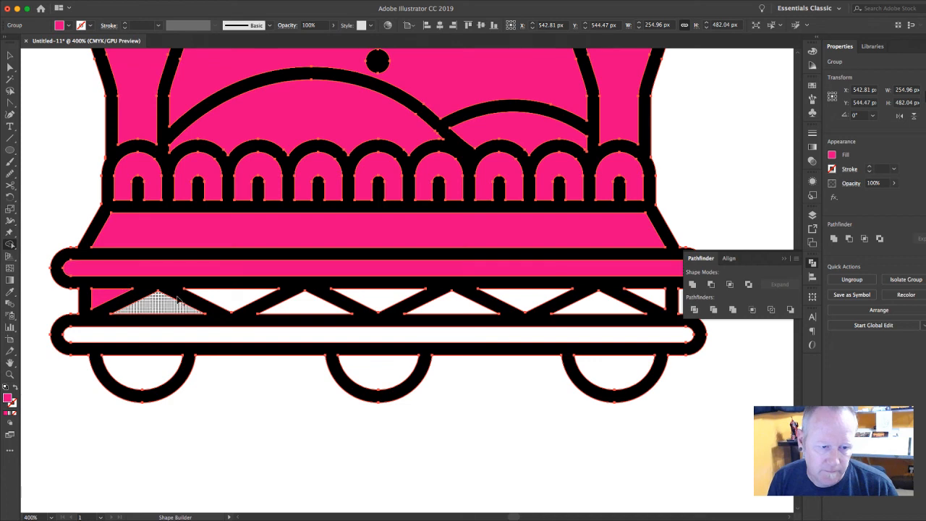
# Step: Create pink shapes in the triangles of the lower zigzag band, working across to its right end
pyautogui.click(174, 304)
pyautogui.click(217, 296)
pyautogui.click(305, 304)
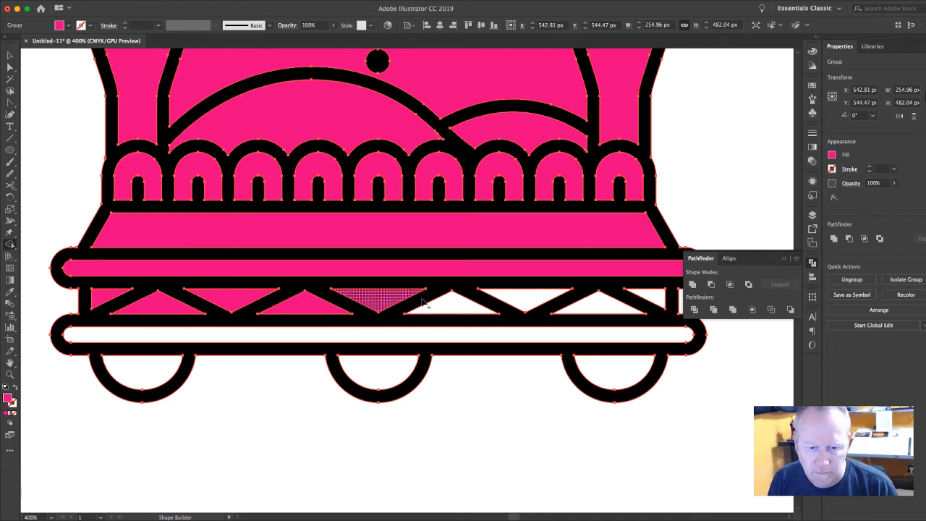
pyautogui.click(378, 298)
pyautogui.click(466, 304)
pyautogui.click(527, 299)
pyautogui.click(597, 305)
pyautogui.click(653, 299)
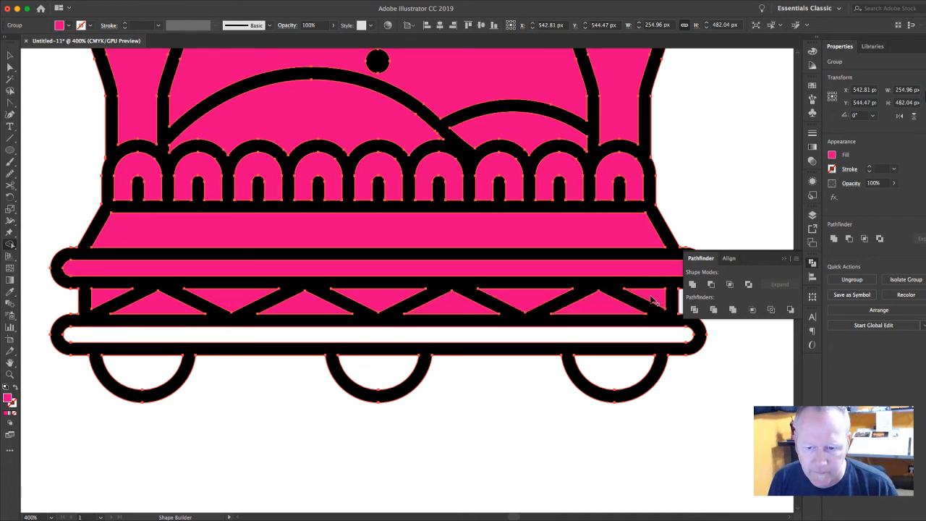
# Step: Create pink shapes in the lowest rounded bar of the base and in the three round feet under it
pyautogui.press('space')
pyautogui.moveTo(631, 292); pyautogui.dragTo(570, 284)
pyautogui.click(575, 325)
pyautogui.click(553, 355)
pyautogui.press('space')
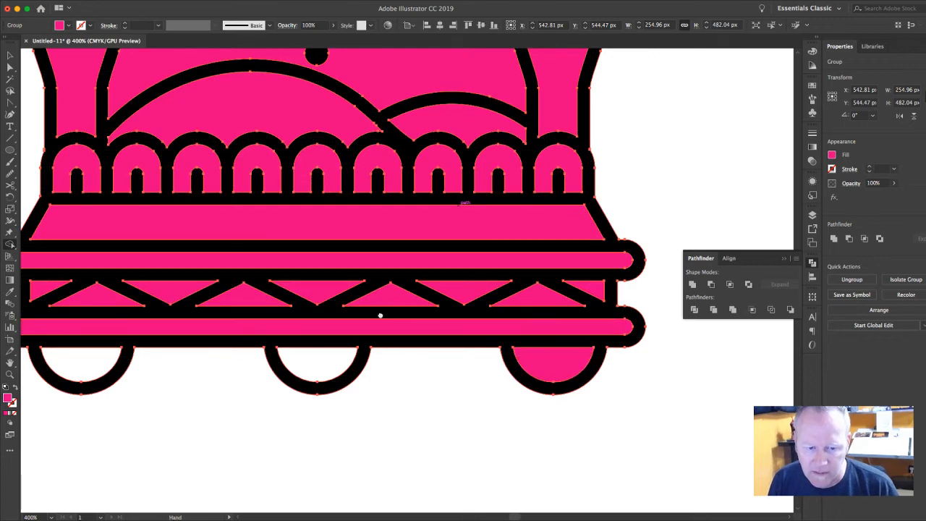
pyautogui.moveTo(378, 314); pyautogui.dragTo(490, 263)
pyautogui.click(444, 311)
pyautogui.click(181, 315)
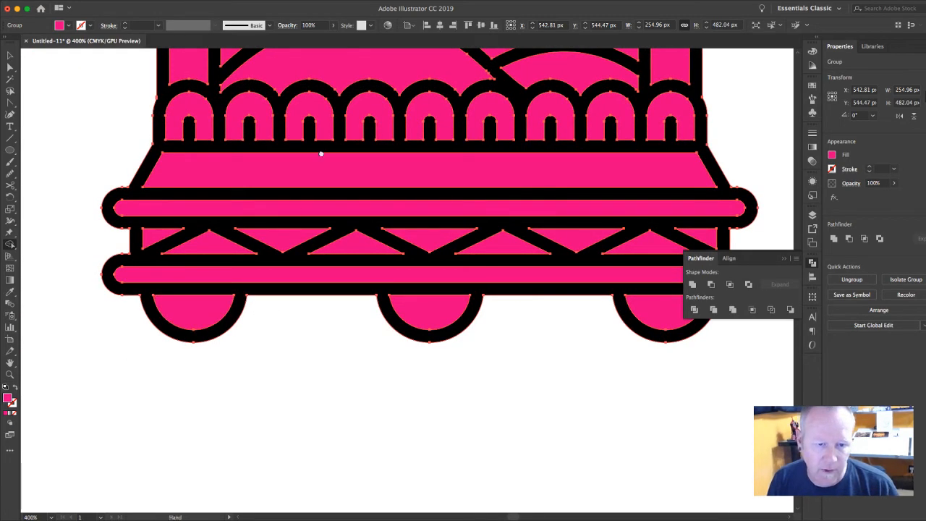
# Step: Create pink shapes in the left pillar's round joint and upper section
pyautogui.press('space')
pyautogui.moveTo(355, 51); pyautogui.dragTo(386, 357)
pyautogui.moveTo(416, 251); pyautogui.dragTo(417, 371)
pyautogui.click(223, 192)
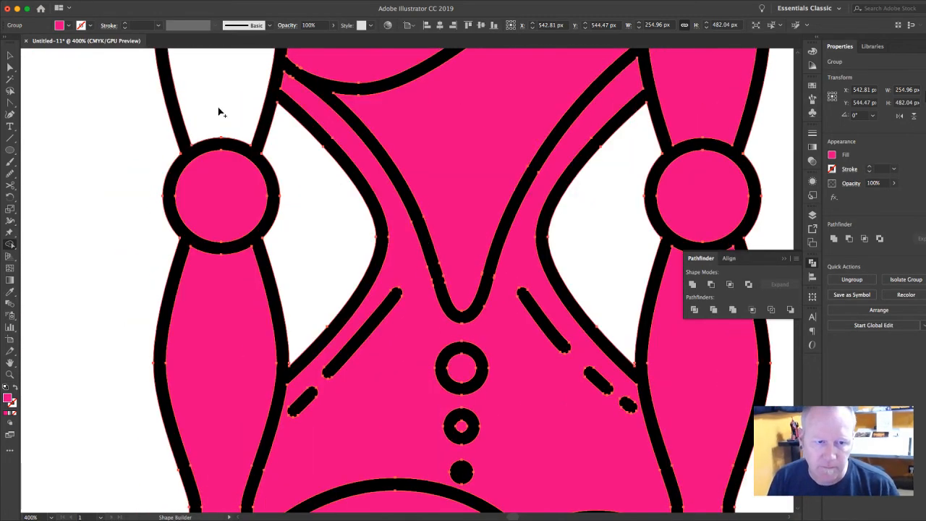
pyautogui.click(220, 110)
# Step: Create pink shapes in all nine scallops of the upper trim
pyautogui.press('space')
pyautogui.moveTo(398, 127); pyautogui.dragTo(371, 296)
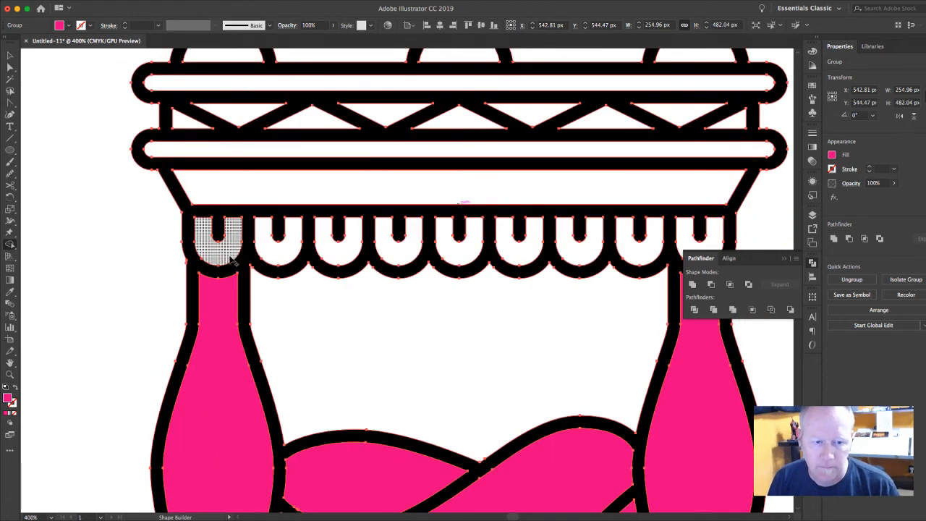
pyautogui.click(216, 240)
pyautogui.click(279, 249)
pyautogui.click(339, 249)
pyautogui.click(399, 250)
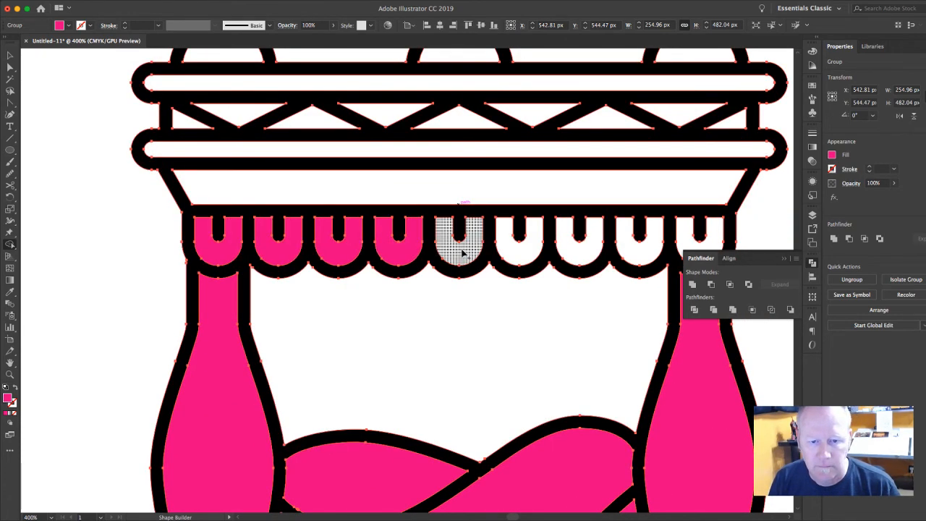
pyautogui.click(458, 250)
pyautogui.click(527, 249)
pyautogui.click(579, 249)
pyautogui.click(640, 250)
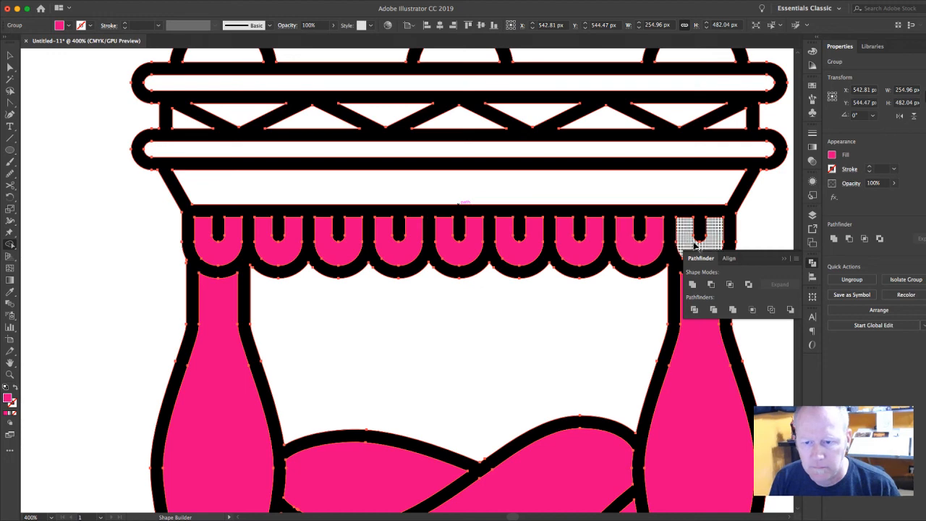
pyautogui.click(699, 246)
# Step: Create pink shapes in the tapered panel above the scallops, the rounded bar over it and the three rightmost triangles of the upper zigzag band
pyautogui.click(685, 184)
pyautogui.moveTo(685, 190); pyautogui.dragTo(601, 354)
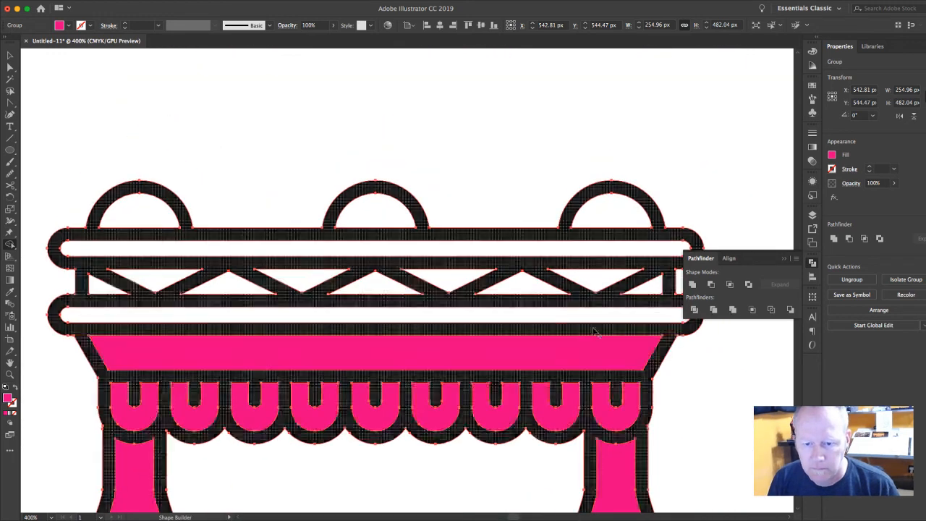
pyautogui.click(615, 312)
pyautogui.click(644, 287)
pyautogui.click(594, 279)
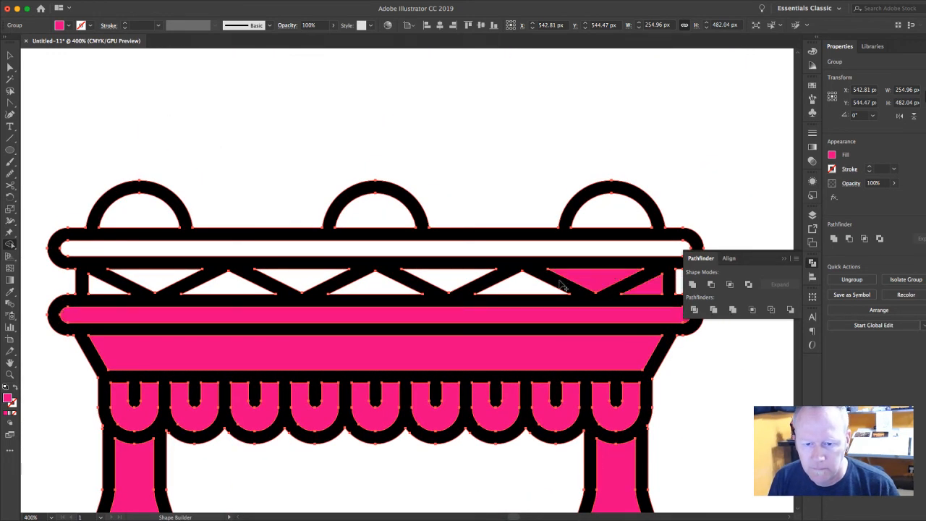
pyautogui.click(531, 281)
# Step: Create pink shapes in the uppermost rounded bar and in the three domes on top of it
pyautogui.click(521, 251)
pyautogui.click(601, 211)
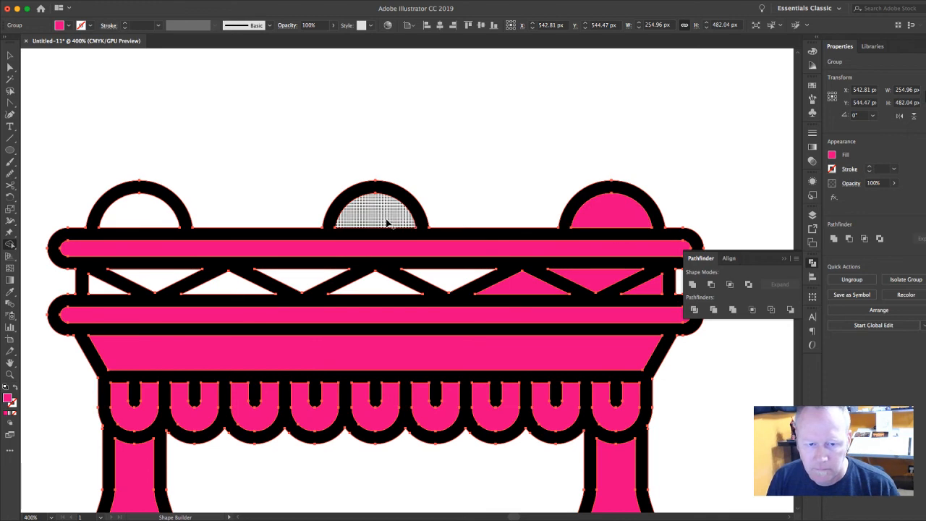
pyautogui.click(386, 217)
pyautogui.hscroll(-3, 228, 195)
pyautogui.scroll(-1, 228, 195)
pyautogui.click(228, 198)
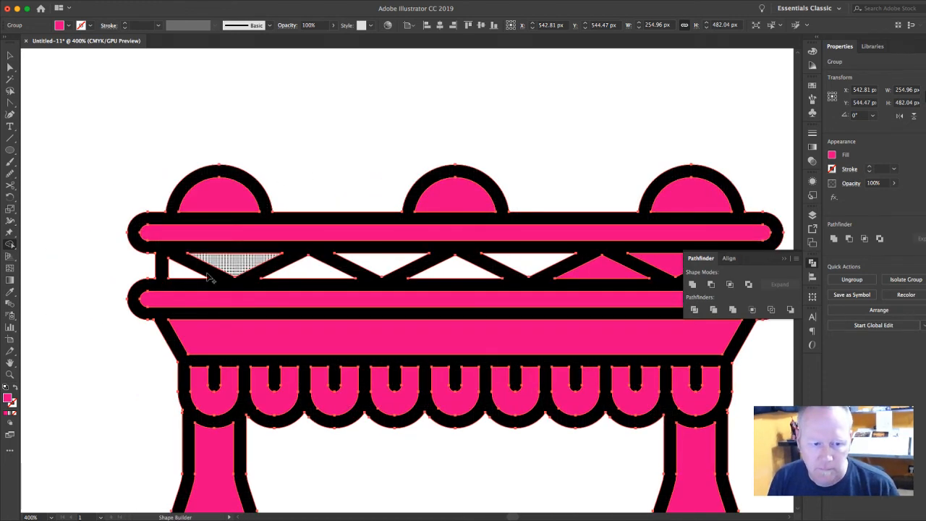
# Step: Create pink shapes in the remaining triangles of the upper zigzag band
pyautogui.click(231, 262)
pyautogui.click(190, 269)
pyautogui.click(300, 275)
pyautogui.click(371, 262)
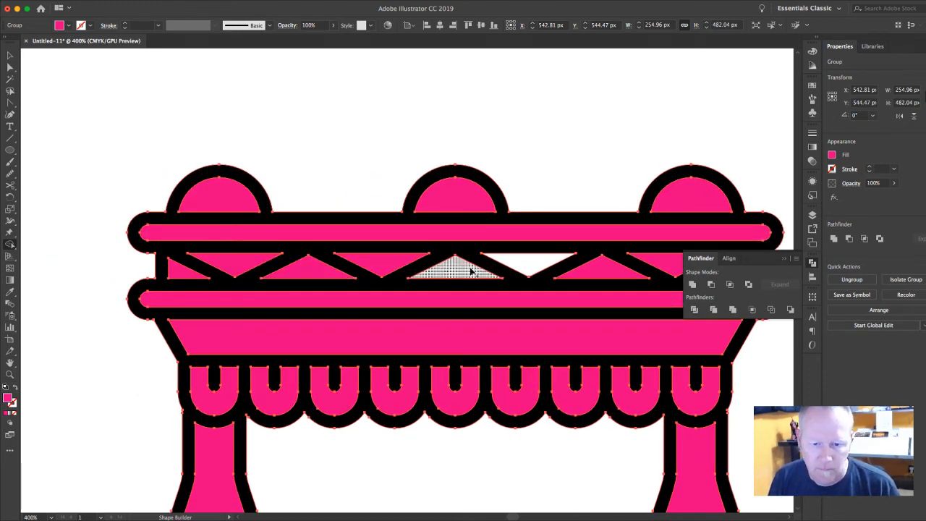
pyautogui.click(470, 269)
pyautogui.click(527, 263)
# Step: Create a pink shape in the empty glass area above the sand and deselect the artwork
pyautogui.moveTo(558, 270); pyautogui.dragTo(364, 230)
pyautogui.scroll(-5, 361, 231)
pyautogui.hscroll(-3, 362, 232)
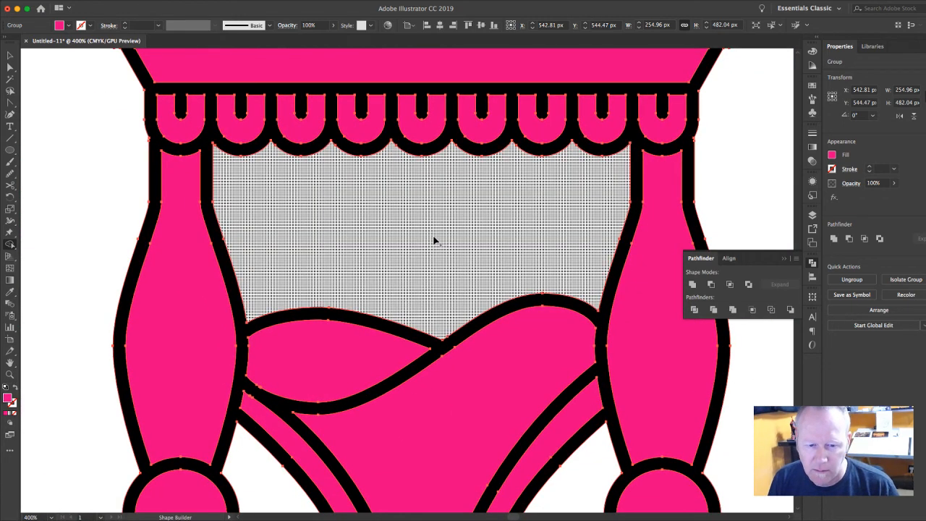
pyautogui.click(433, 239)
pyautogui.scroll(-10, 434, 238)
pyautogui.scroll(8, 433, 236)
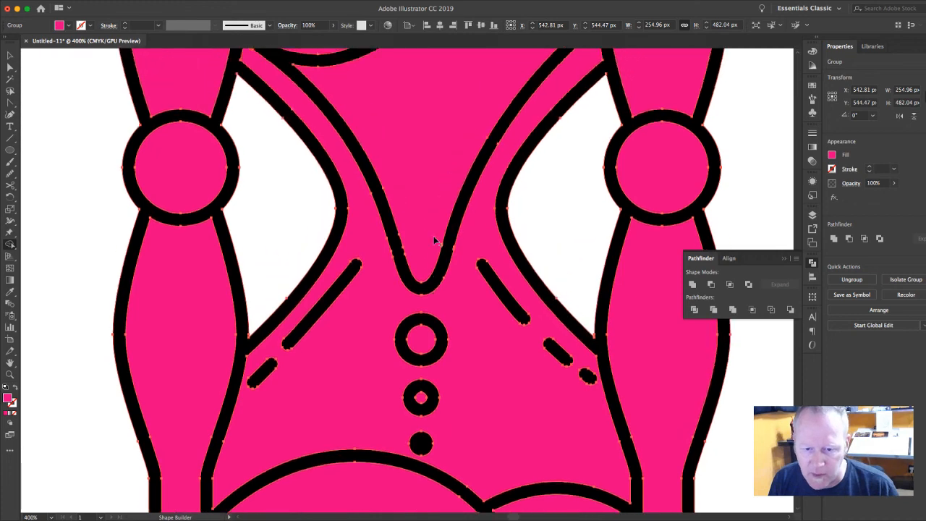
pyautogui.press('super+0')
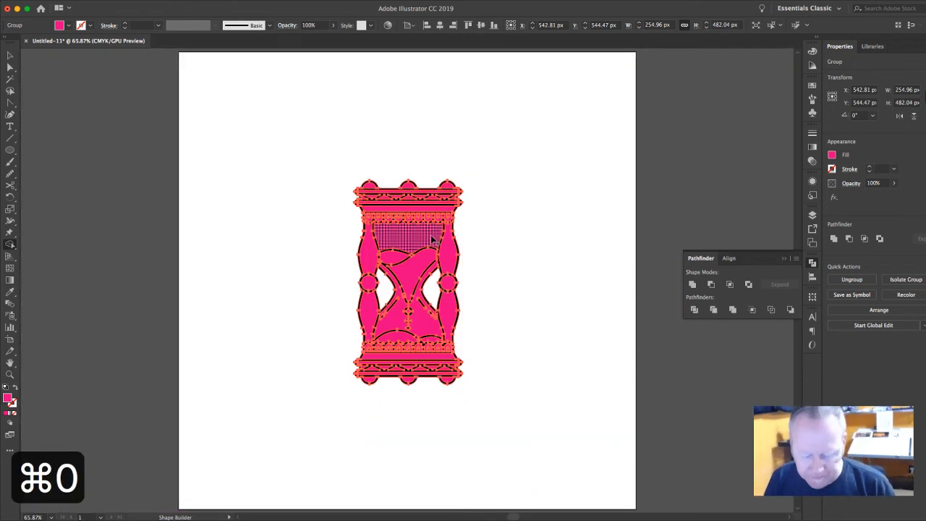
pyautogui.press('v')
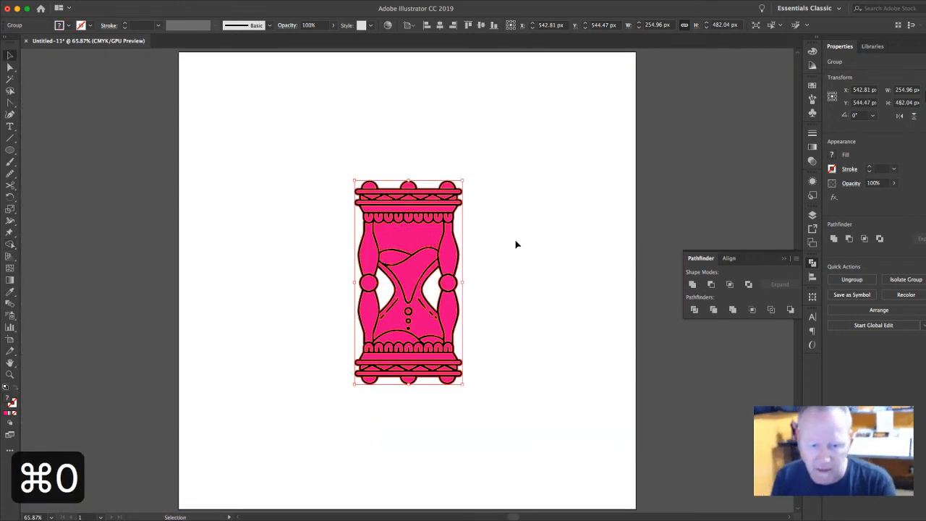
pyautogui.click(516, 244)
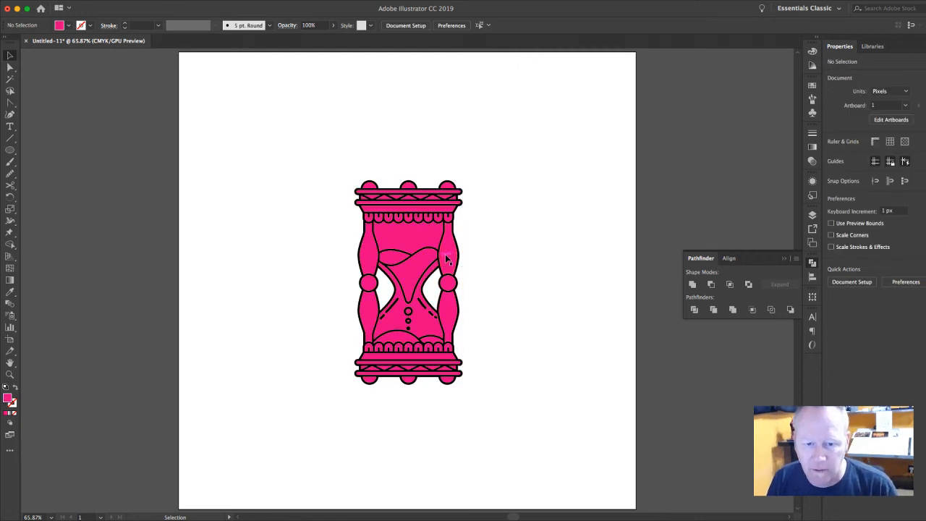
pyautogui.moveTo(446, 261); pyautogui.dragTo(546, 246)
pyautogui.press('super+z')
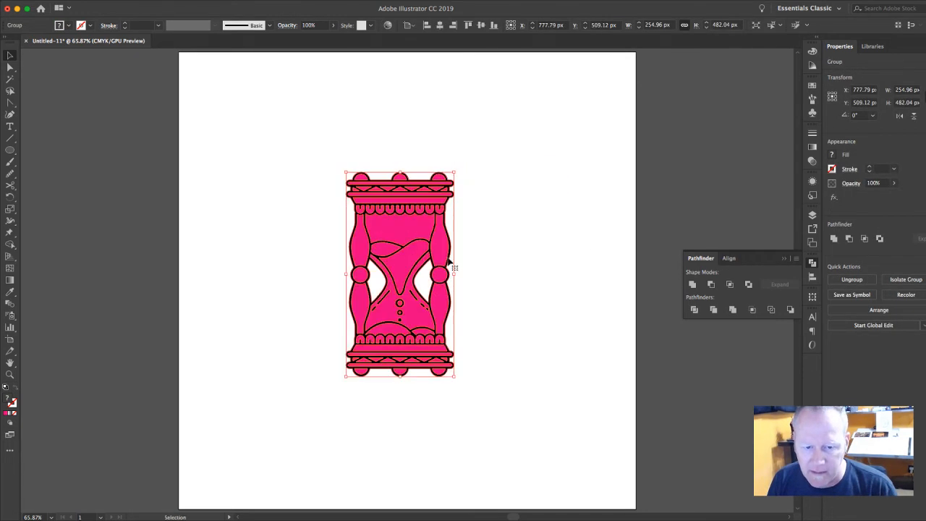
pyautogui.press('super+z')
pyautogui.press('super+z')
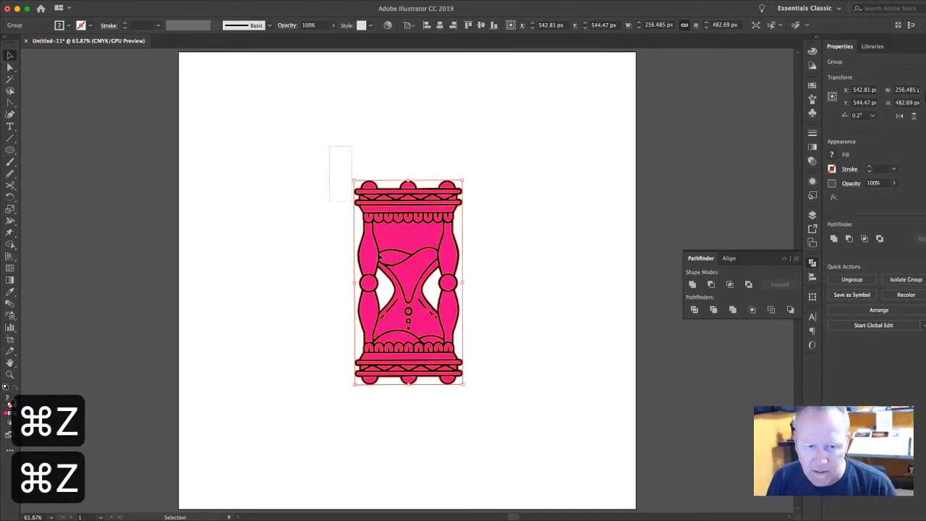
pyautogui.press('super+z')
pyautogui.click(523, 361)
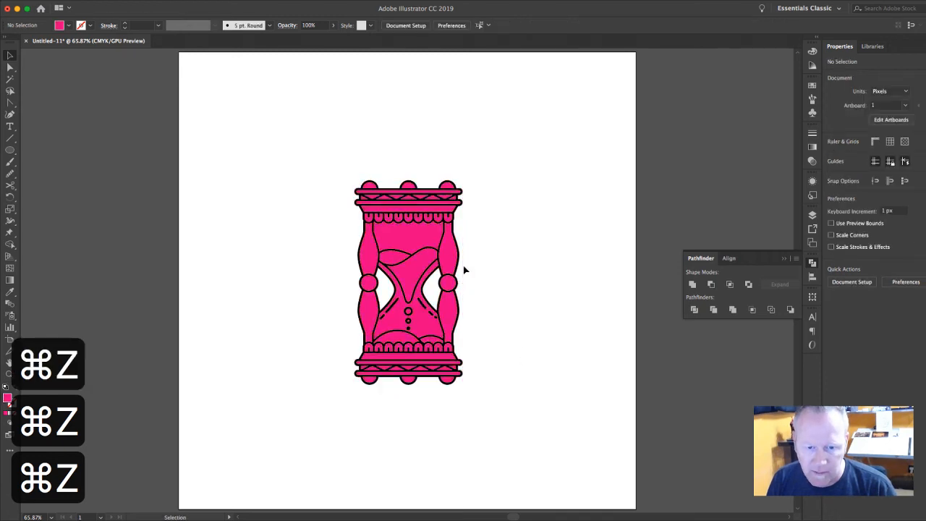
# Step: Ungroup the hourglass artwork and deselect it
pyautogui.click(456, 264)
pyautogui.press('shift+super+g')
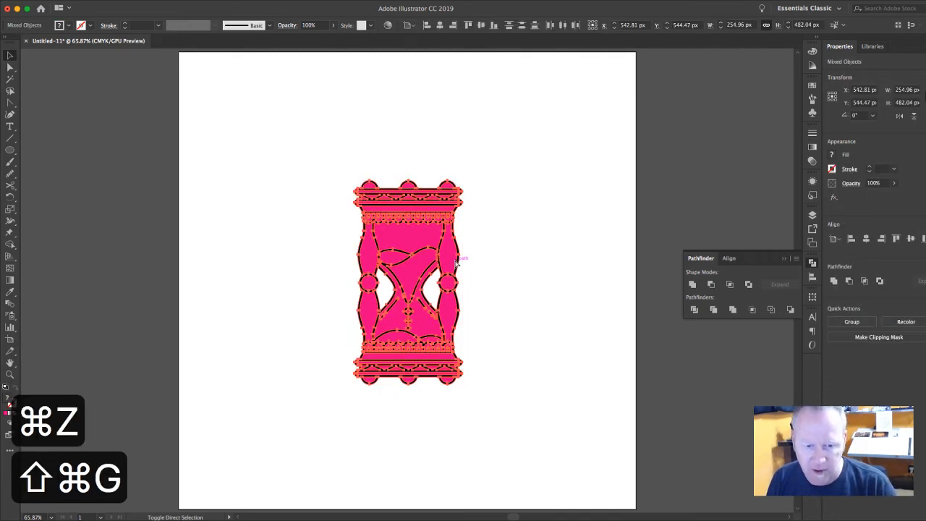
pyautogui.click(550, 329)
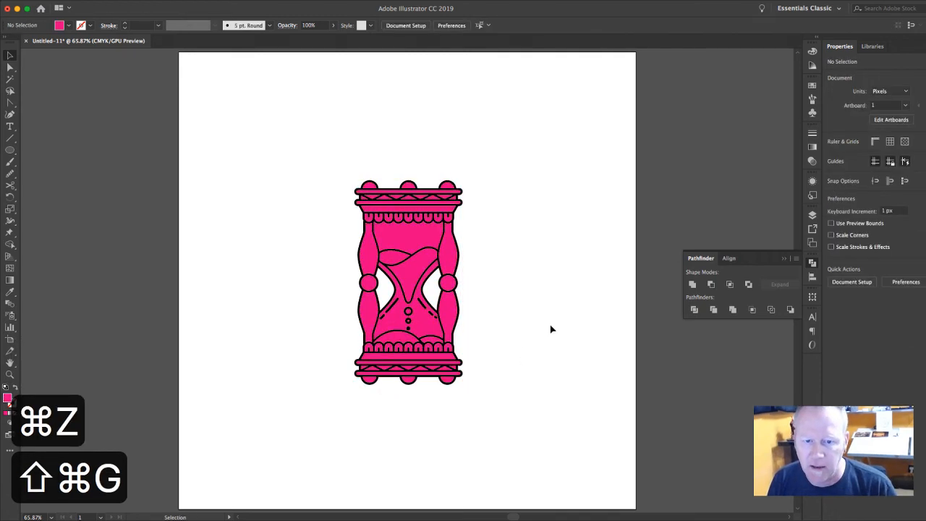
# Step: Select every shape that has the same pink fill color as the right pillar's upper section
pyautogui.click(453, 250)
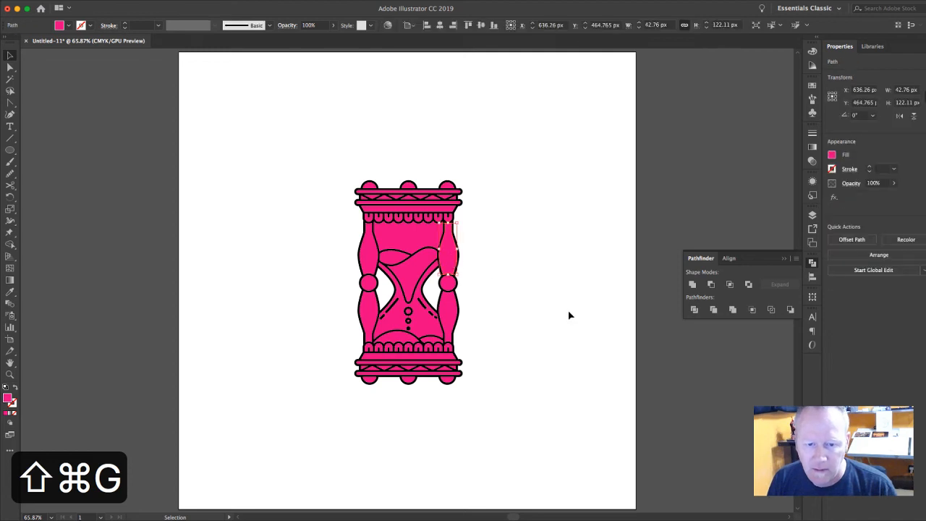
pyautogui.click(136, 0)
pyautogui.moveTo(191, 0)
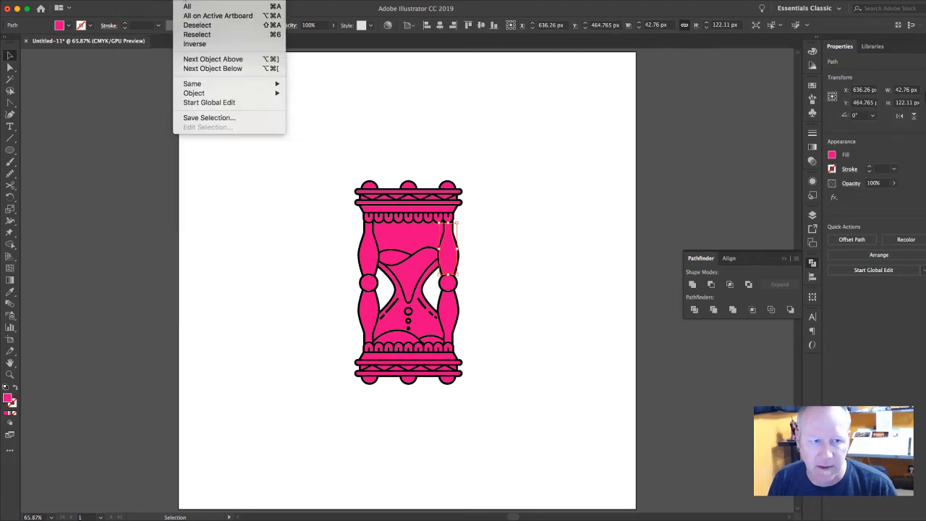
pyautogui.moveTo(231, 87)
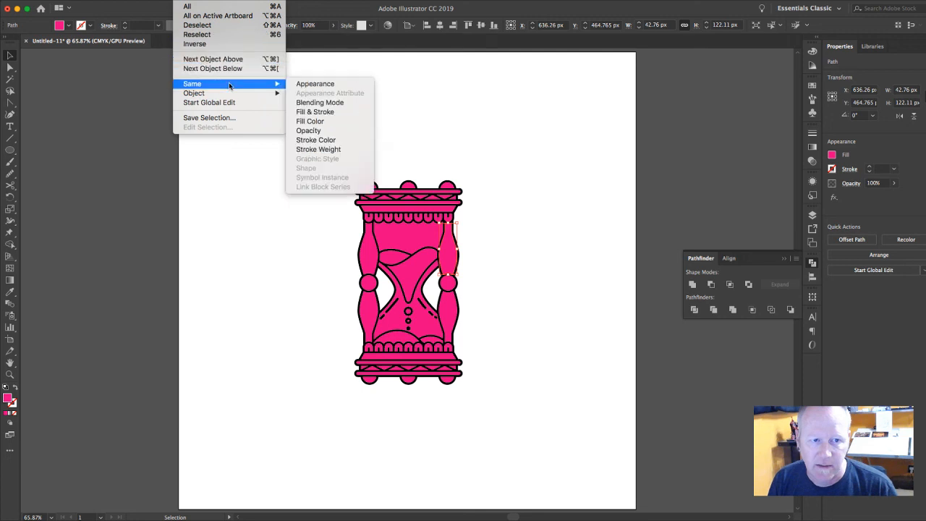
pyautogui.click(333, 124)
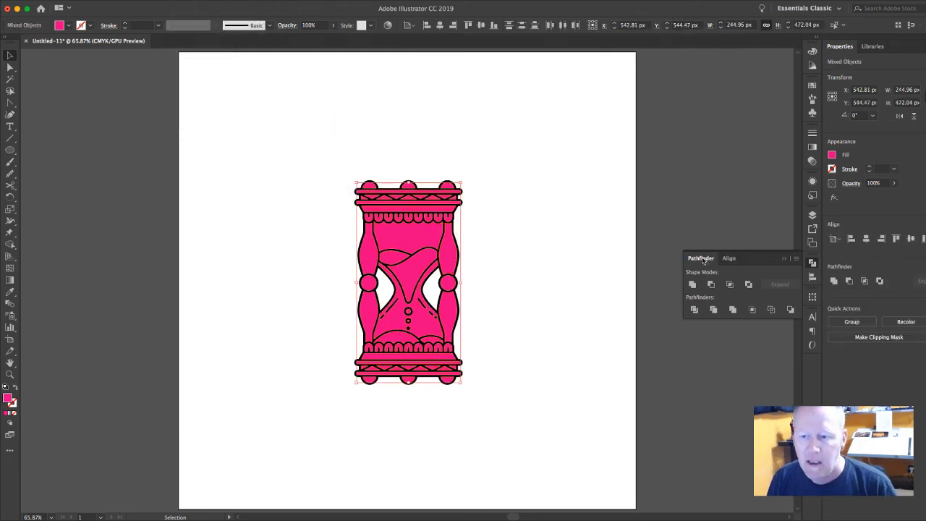
# Step: Unlock the Colour layer and send the selected pink shapes to it
pyautogui.click(812, 214)
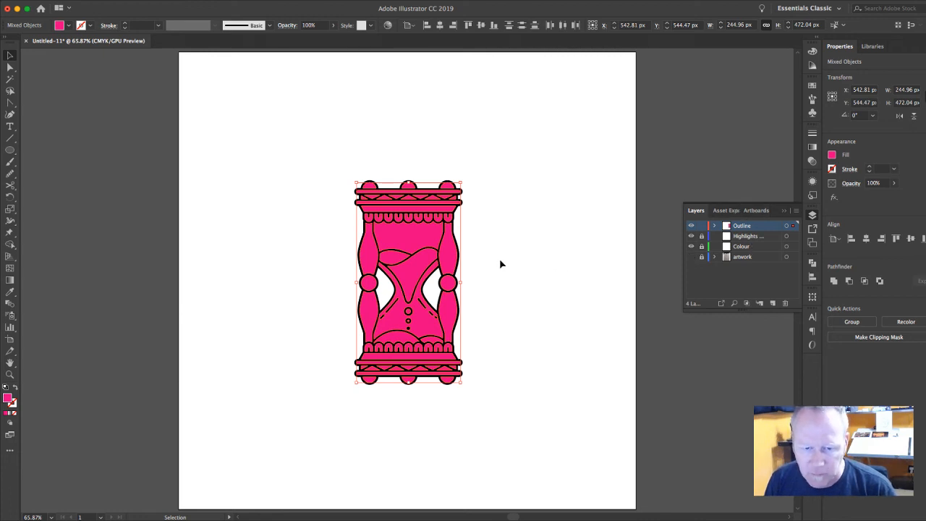
pyautogui.click(744, 247)
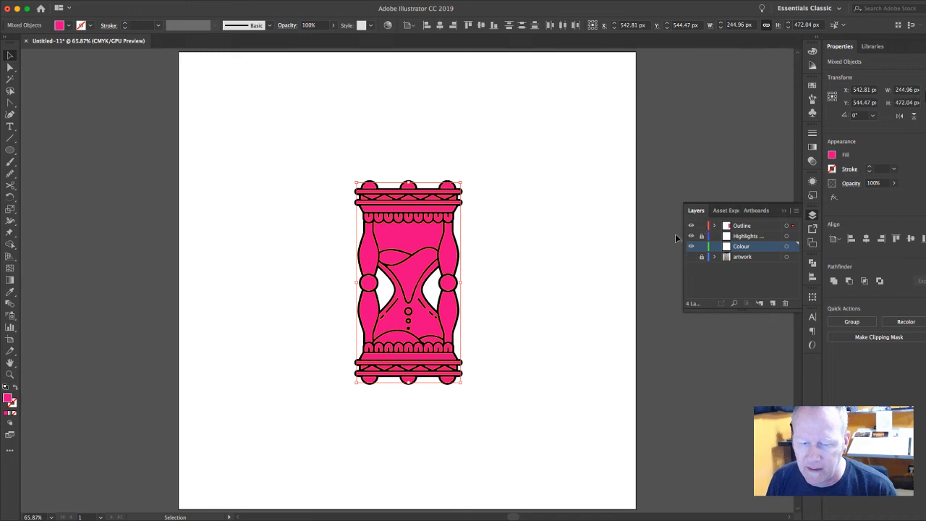
pyautogui.rightClick(450, 249)
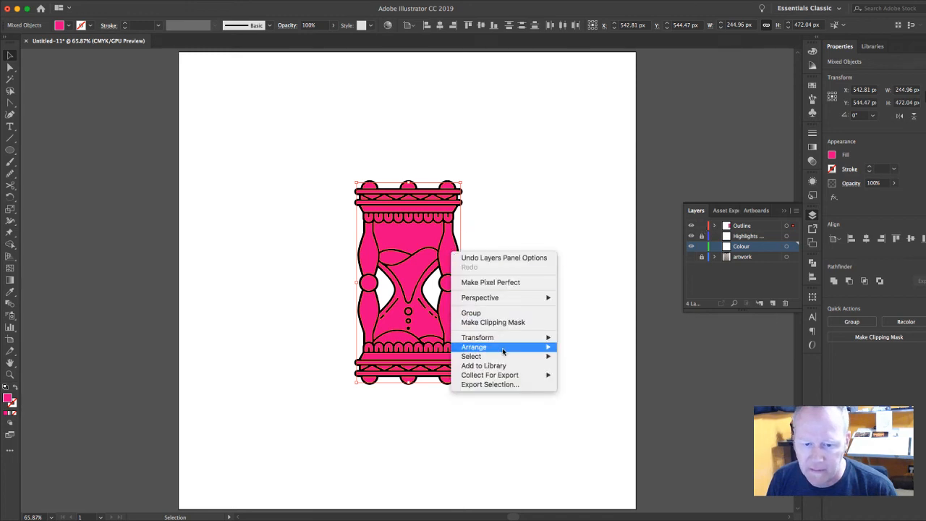
pyautogui.moveTo(505, 351)
pyautogui.click(636, 391)
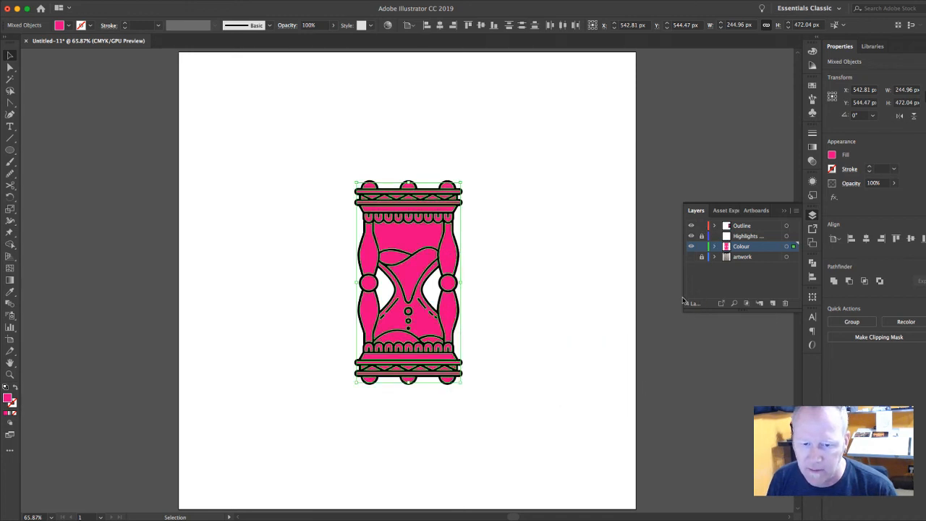
# Step: Check the pink shapes with the Outline layer hidden, and show and lock the Outline layer
pyautogui.click(525, 280)
pyautogui.click(692, 227)
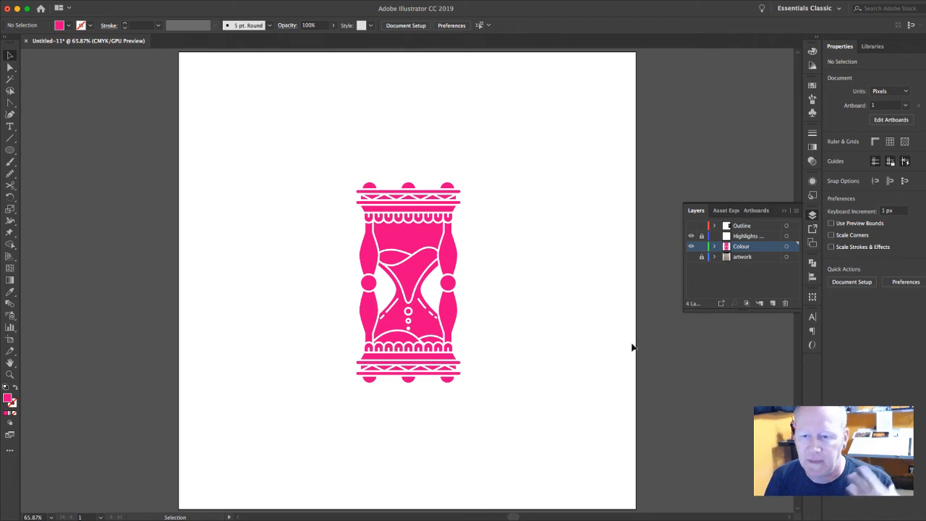
pyautogui.click(691, 226)
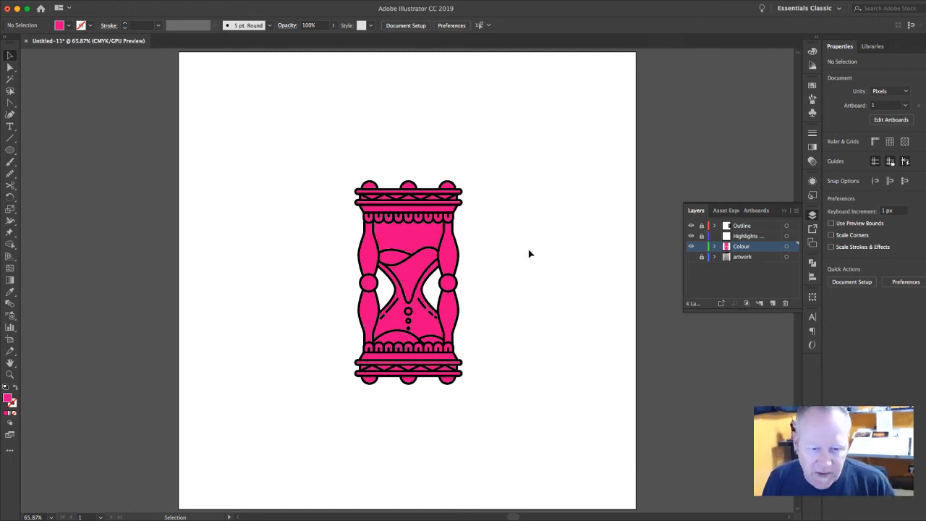
# Step: Fill the upper and lower sections of both pillars with a light brown swatch
pyautogui.click(456, 262)
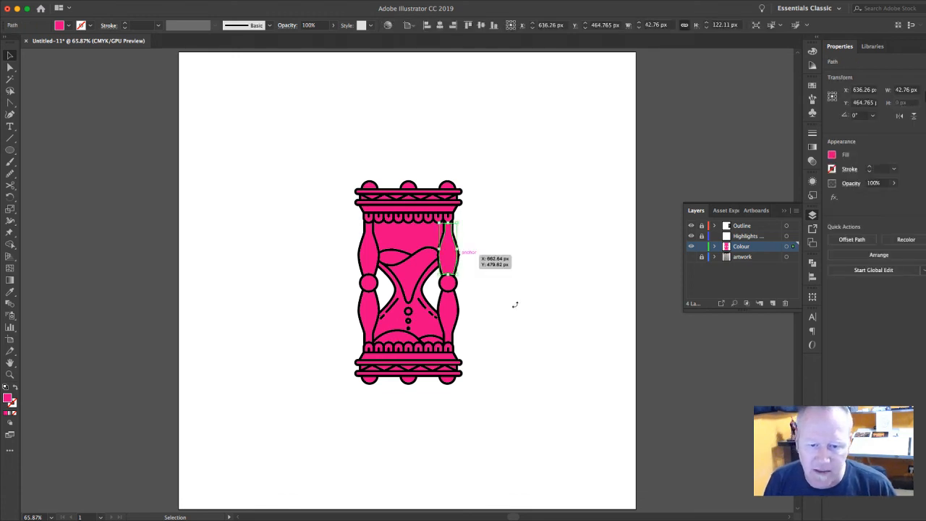
pyautogui.click(516, 307)
pyautogui.click(451, 263)
pyautogui.keyDown('shift'); pyautogui.click(444, 309); pyautogui.keyUp('shift')
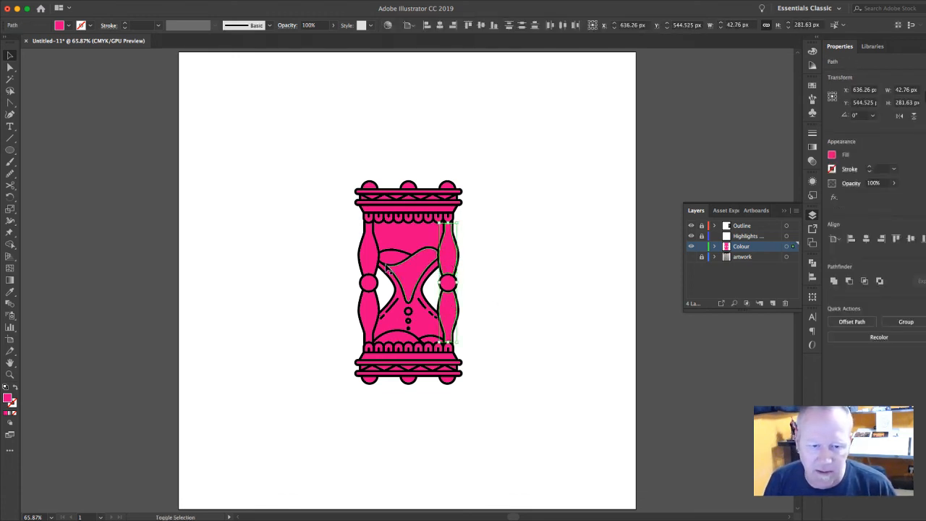
pyautogui.keyDown('shift'); pyautogui.click(370, 262); pyautogui.keyUp('shift')
pyautogui.keyDown('shift'); pyautogui.click(369, 304); pyautogui.keyUp('shift')
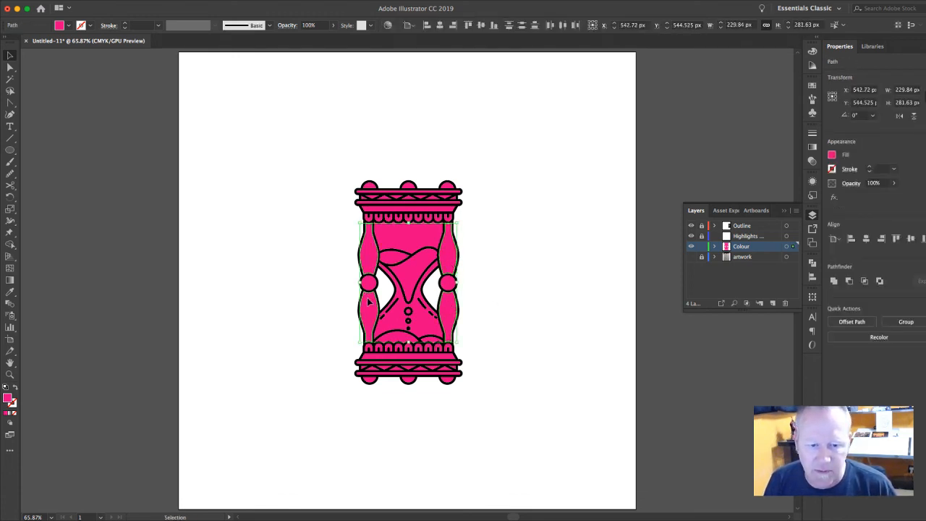
pyautogui.click(69, 25)
pyautogui.click(62, 60)
pyautogui.click(282, 157)
pyautogui.click(308, 141)
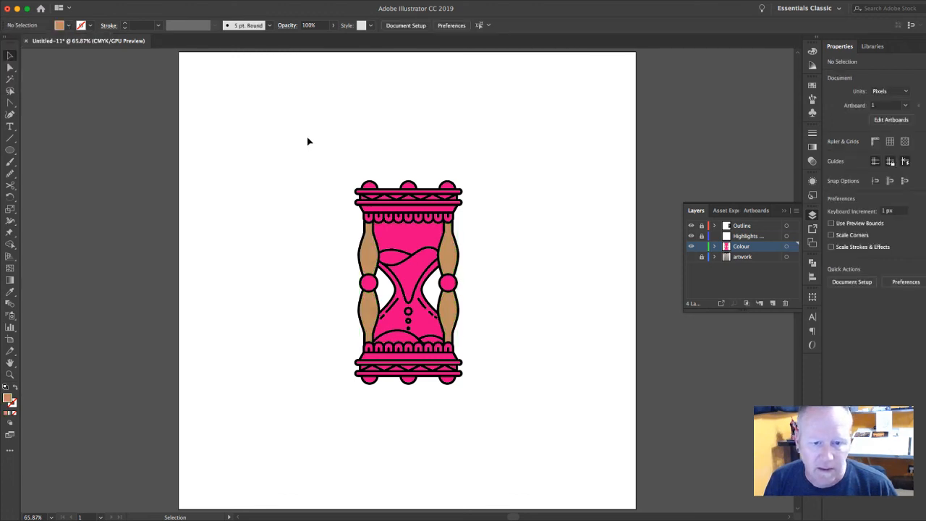
# Step: Fill the empty glass area above the sand with a bright blue swatch
pyautogui.click(453, 263)
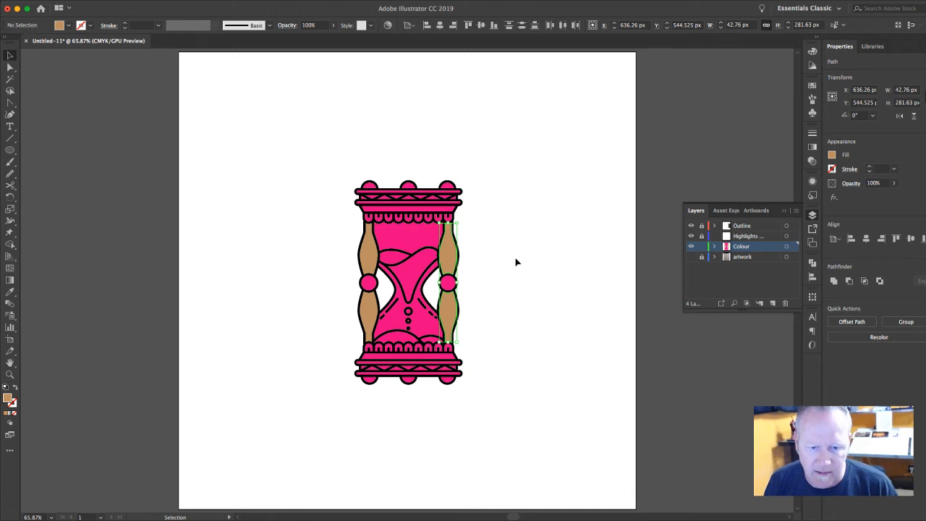
pyautogui.click(516, 307)
pyautogui.click(403, 236)
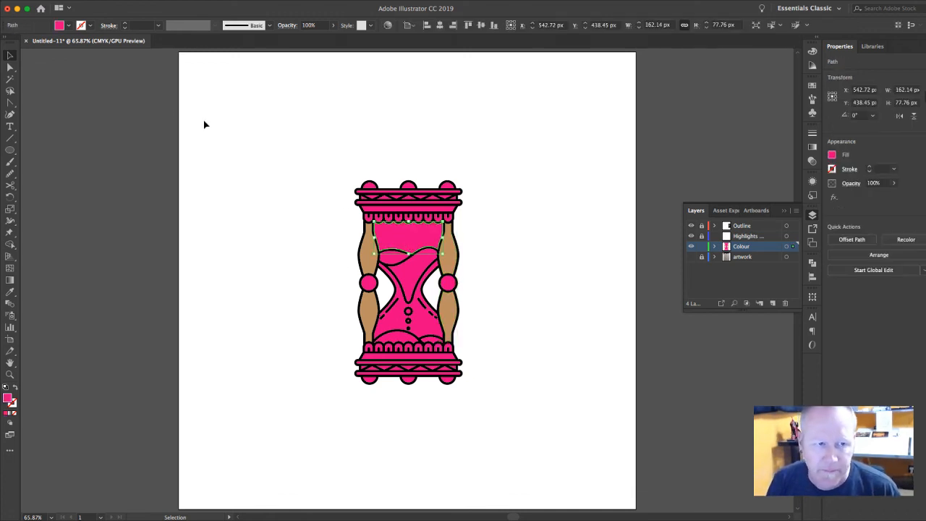
pyautogui.click(69, 26)
pyautogui.click(58, 45)
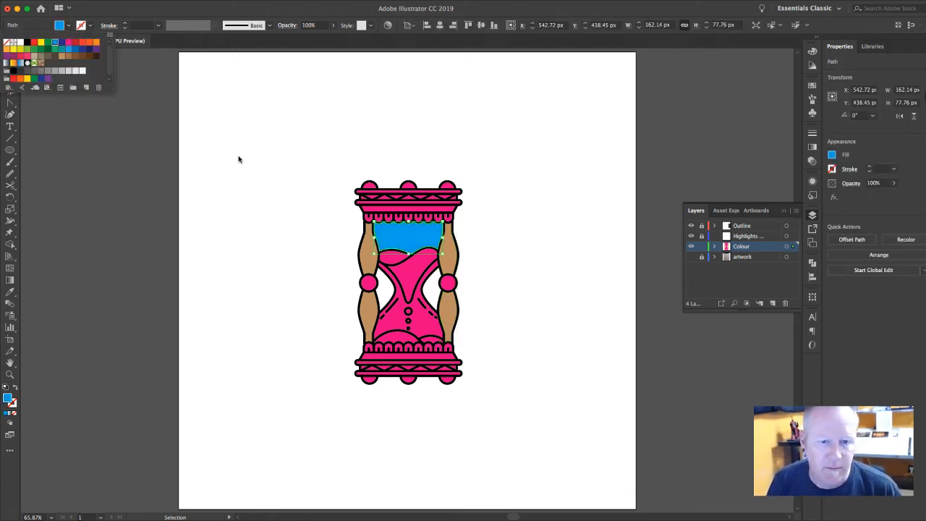
pyautogui.click(334, 138)
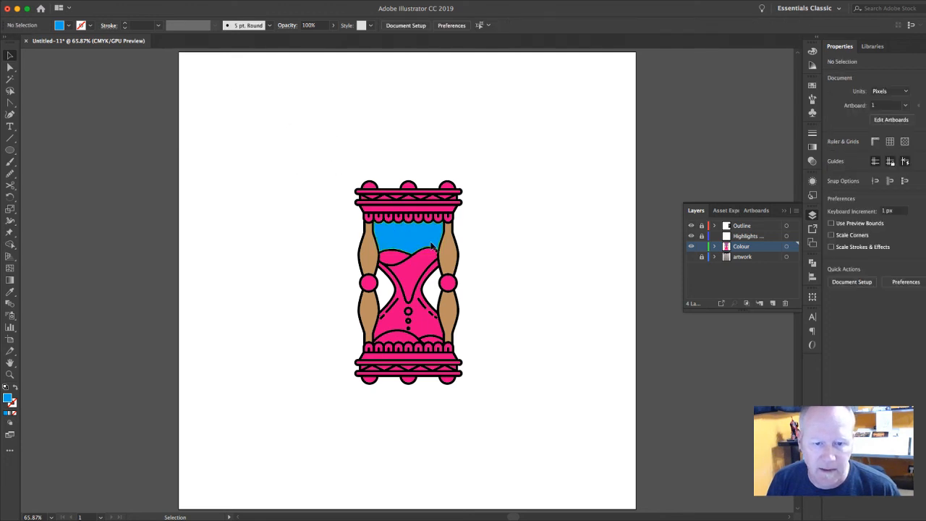
# Step: Recolour the glass area above the sand from bright blue to a very pale blue
pyautogui.click(416, 219)
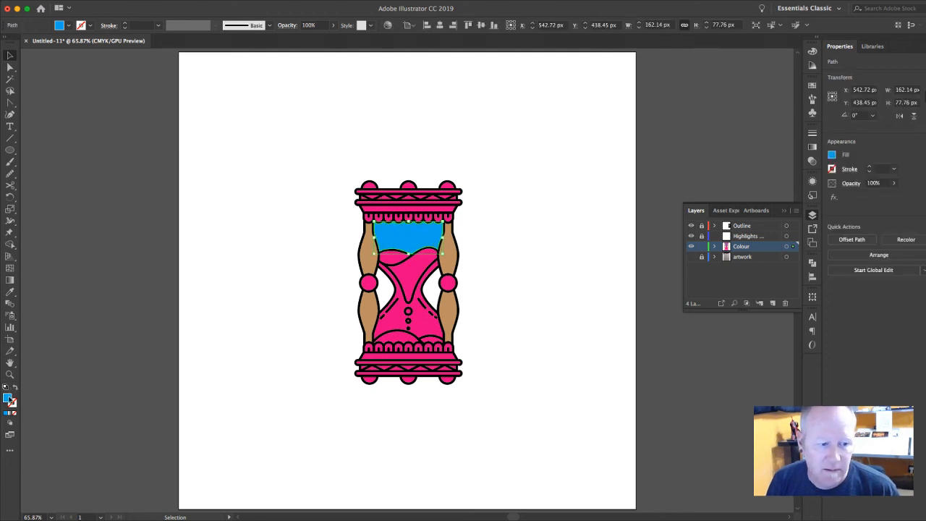
pyautogui.doubleClick(8, 398)
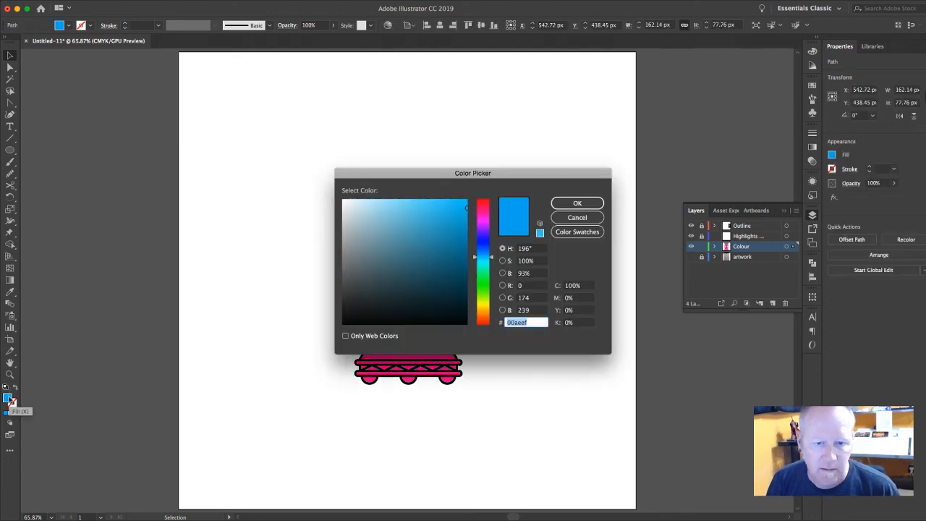
pyautogui.click(365, 201)
pyautogui.click(577, 203)
pyautogui.click(517, 335)
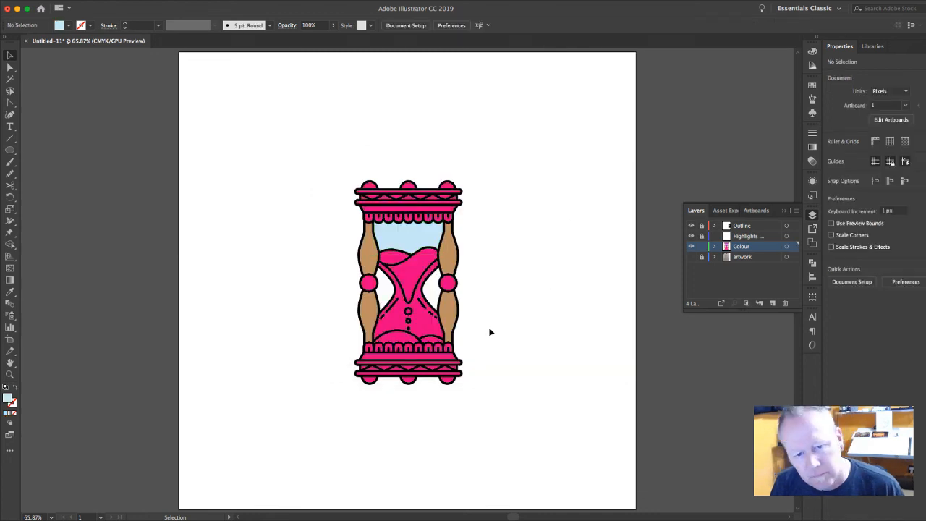
# Step: Match the lower glass area's fill to the pale blue of the upper glass
pyautogui.click(425, 325)
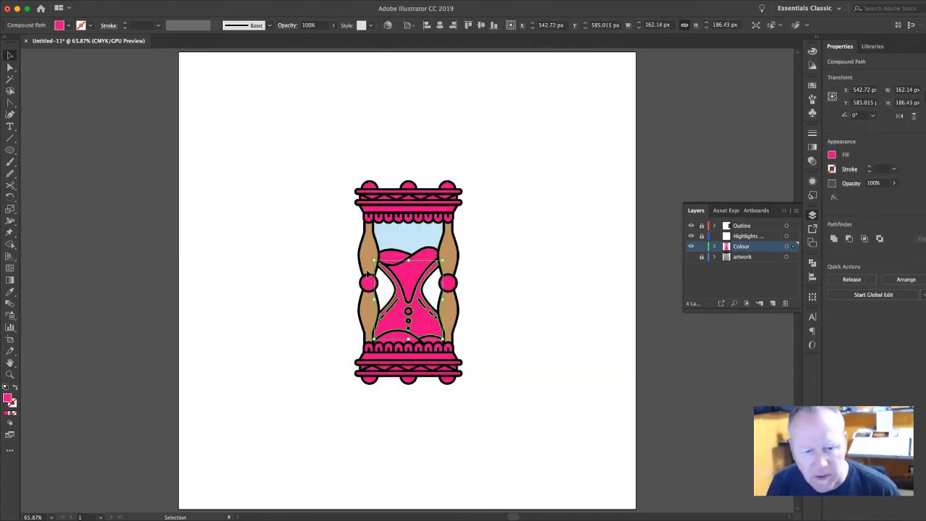
pyautogui.press('i')
pyautogui.click(412, 223)
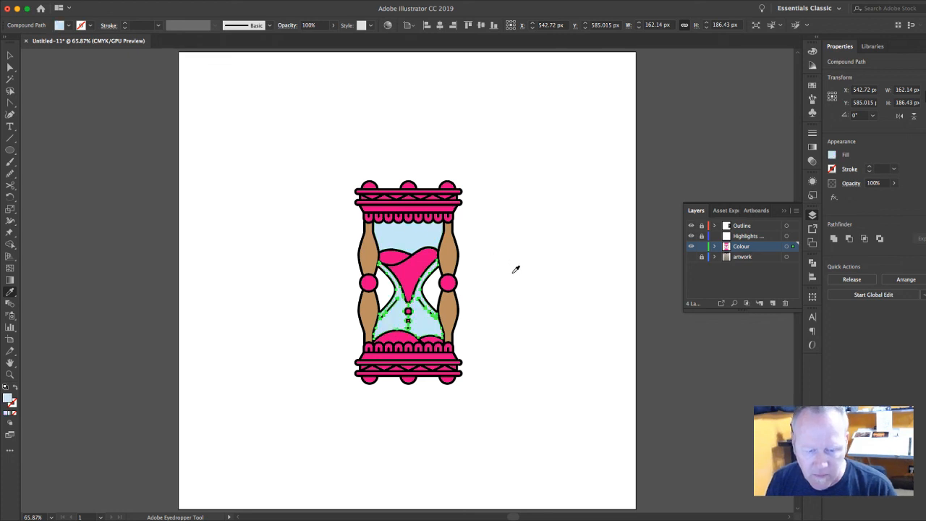
pyautogui.press('v')
pyautogui.click(531, 335)
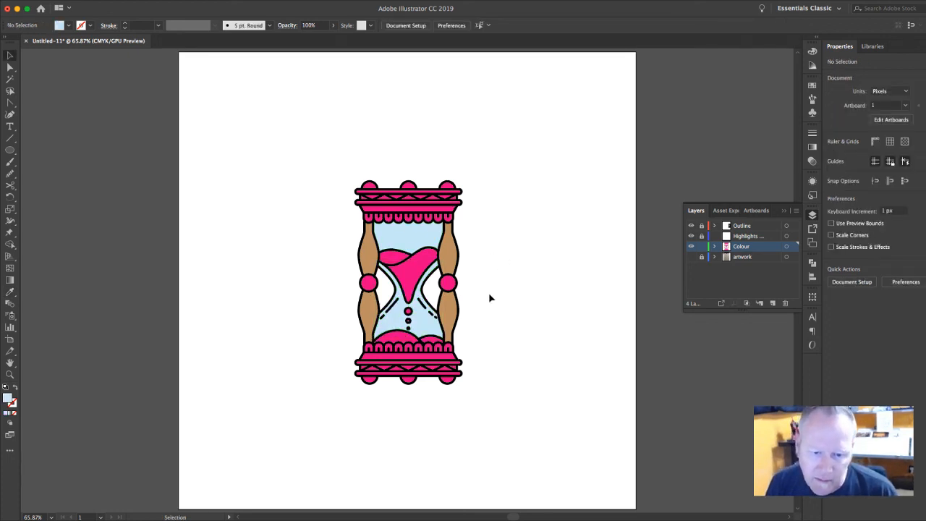
# Step: Fill the funnel-shaped front sand in the upper glass with a pale sandy yellow
pyautogui.click(412, 273)
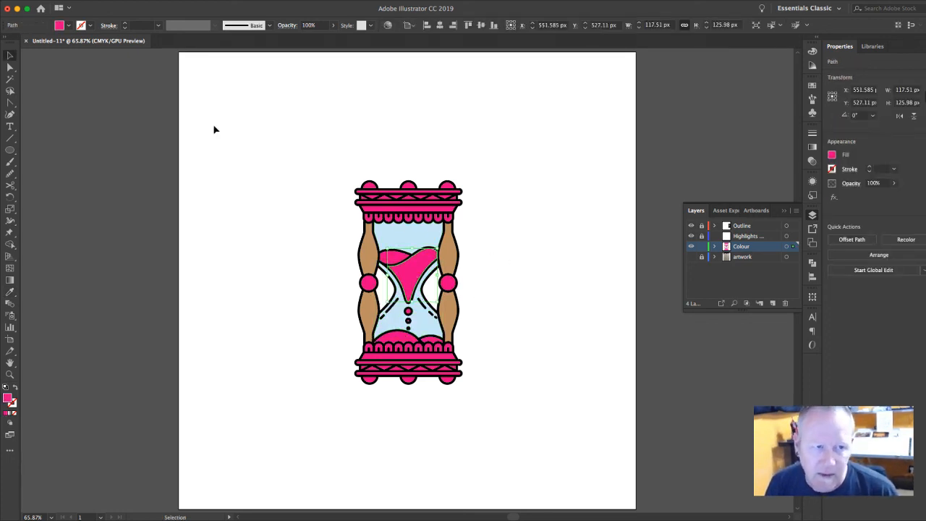
pyautogui.click(64, 25)
pyautogui.click(10, 404)
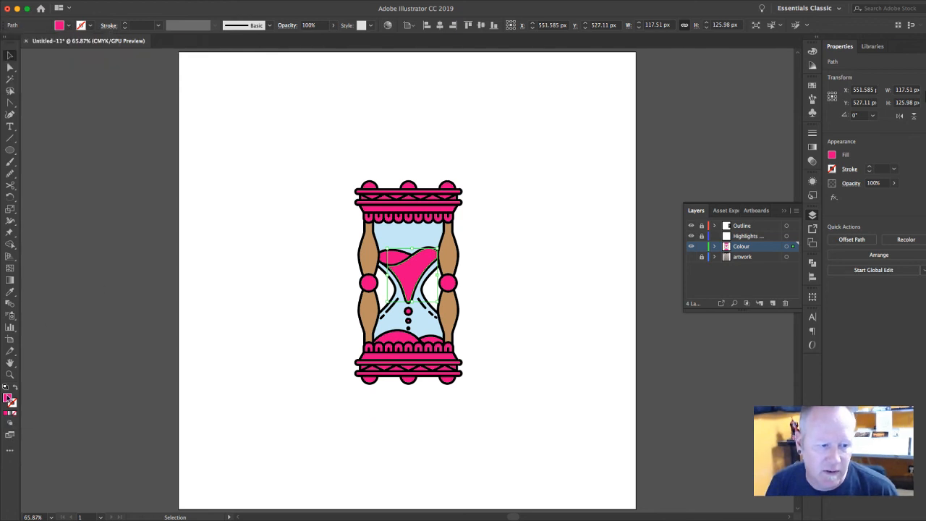
pyautogui.doubleClick(8, 400)
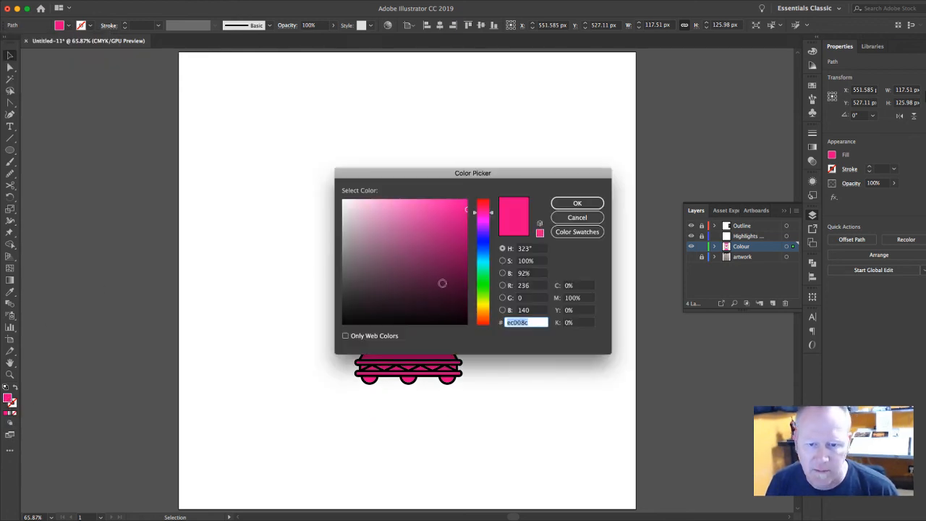
pyautogui.click(482, 311)
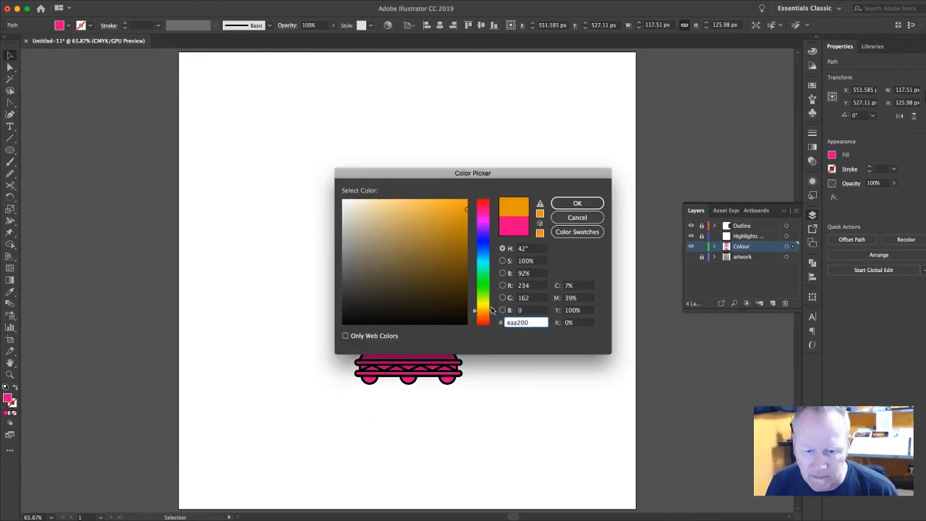
pyautogui.click(376, 211)
pyautogui.click(573, 204)
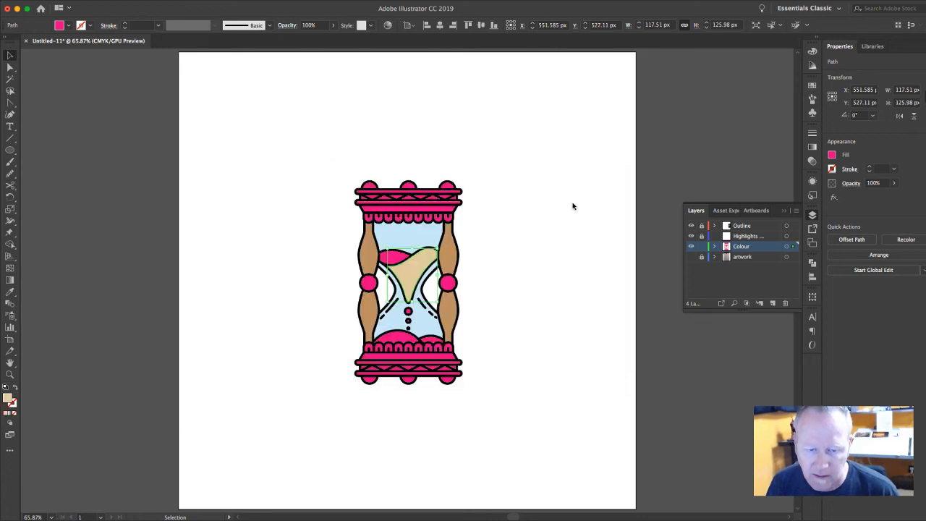
pyautogui.click(559, 280)
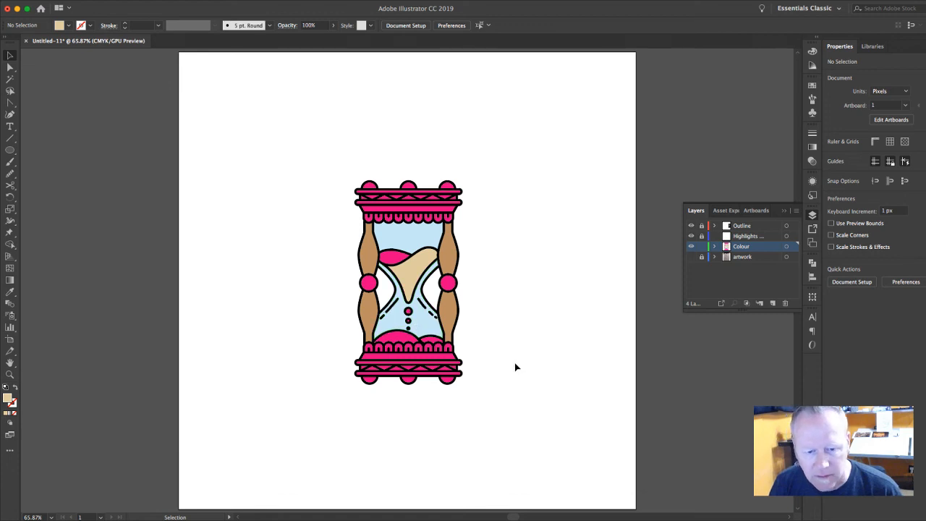
# Step: Match the large front sand mound in the lower glass to the upper sand's pale sandy colour
pyautogui.click(405, 338)
pyautogui.press('i')
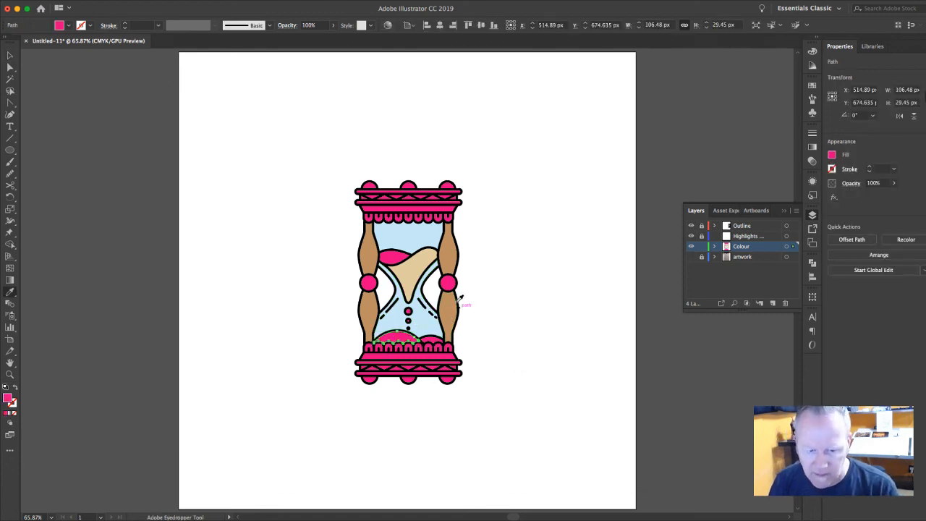
pyautogui.click(413, 275)
pyautogui.press('v')
pyautogui.click(516, 306)
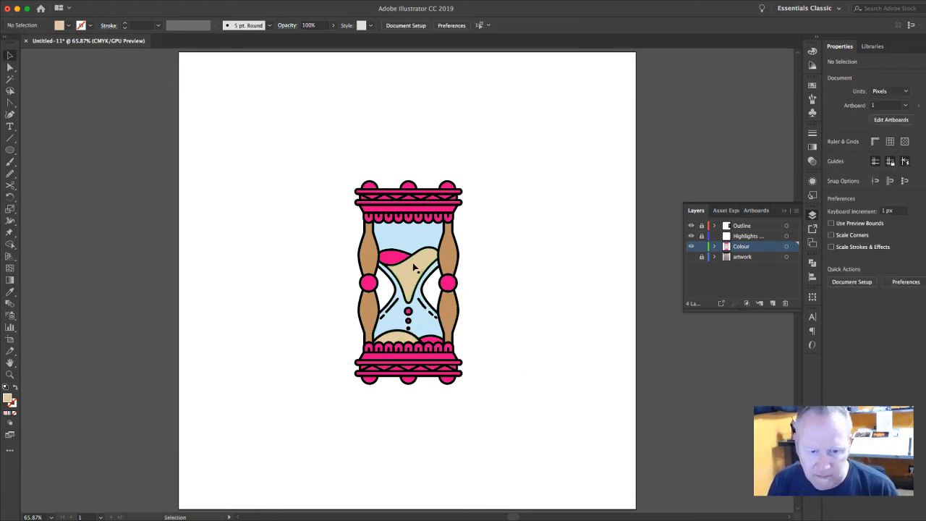
# Step: Apply the front sand's colour to the two remaining pink sand shapes behind the front mounds
pyautogui.click(397, 258)
pyautogui.keyDown('shift'); pyautogui.click(432, 341); pyautogui.keyUp('shift')
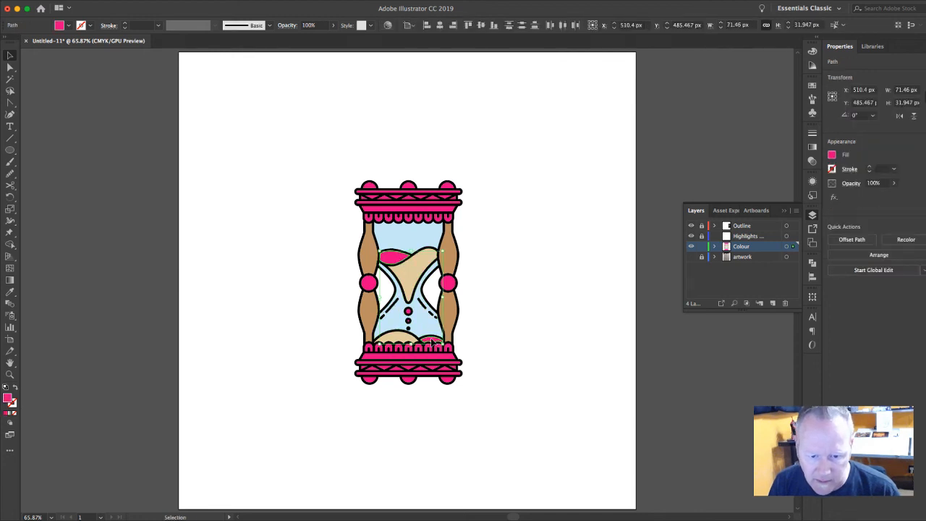
pyautogui.press('i')
pyautogui.click(408, 279)
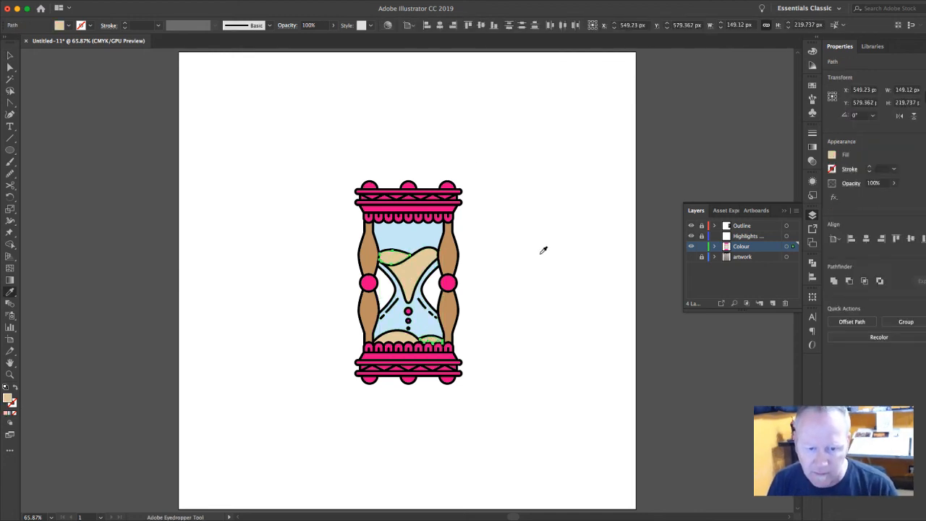
# Step: Switch the colour sliders to HSB and darken the two rear sand shapes to 75% brightness
pyautogui.click(812, 50)
pyautogui.click(796, 46)
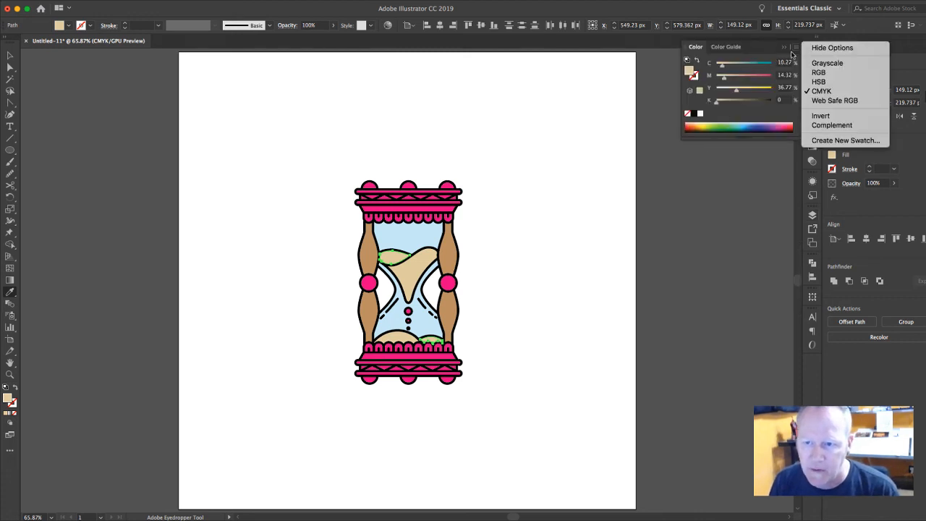
pyautogui.click(818, 81)
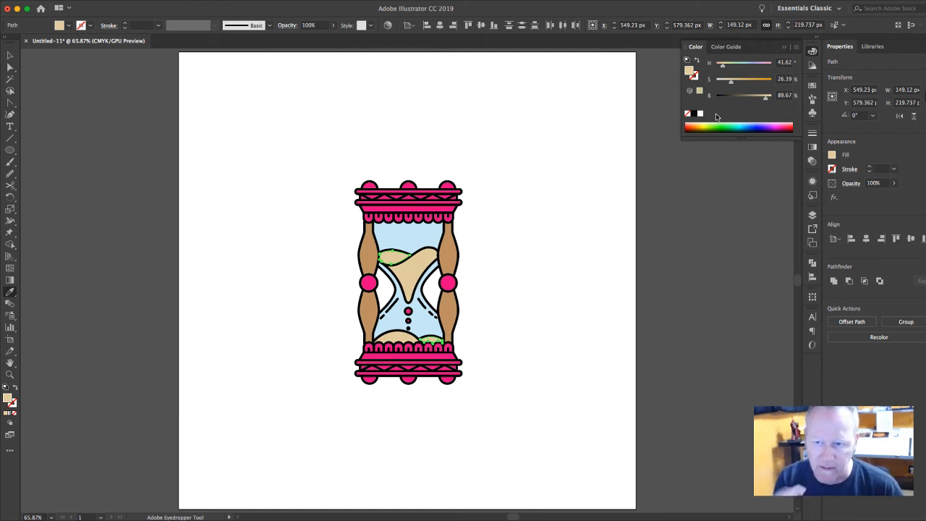
pyautogui.click(784, 95)
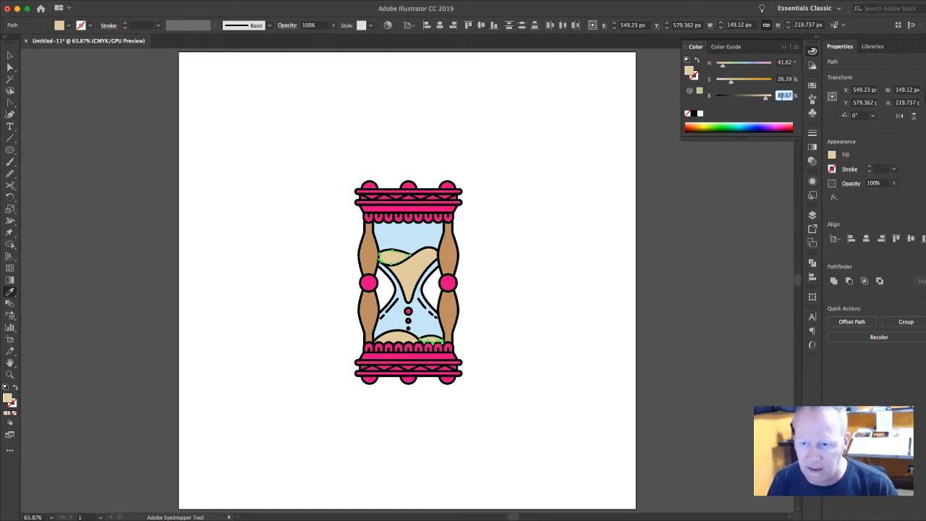
pyautogui.write('75')
pyautogui.press('Tab')
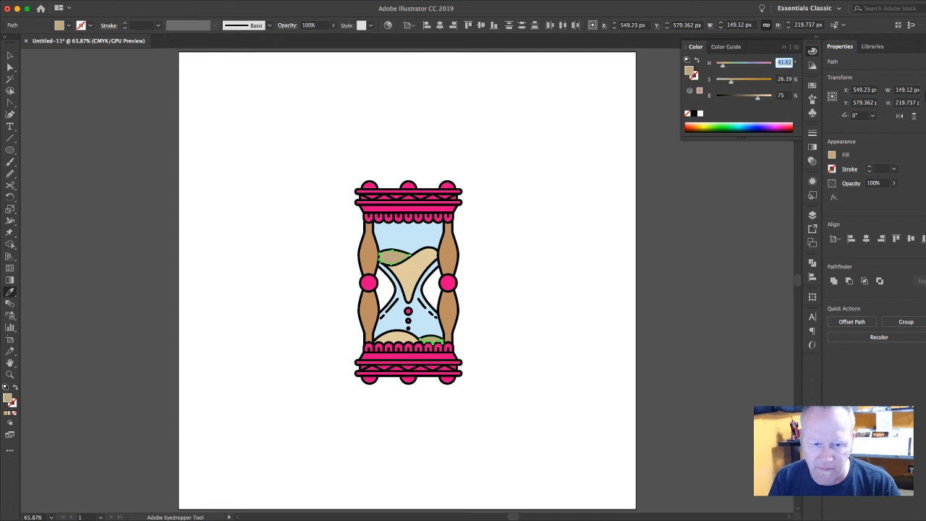
pyautogui.click(10, 55)
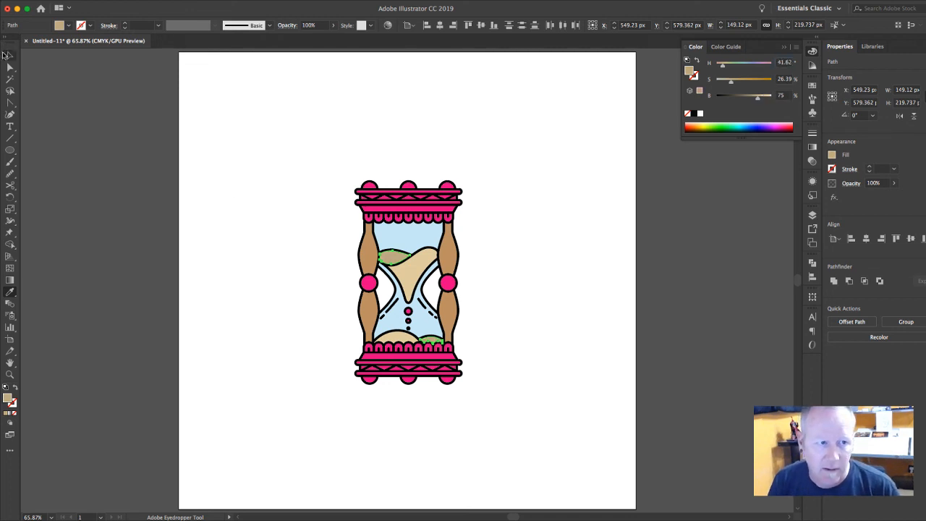
pyautogui.click(244, 147)
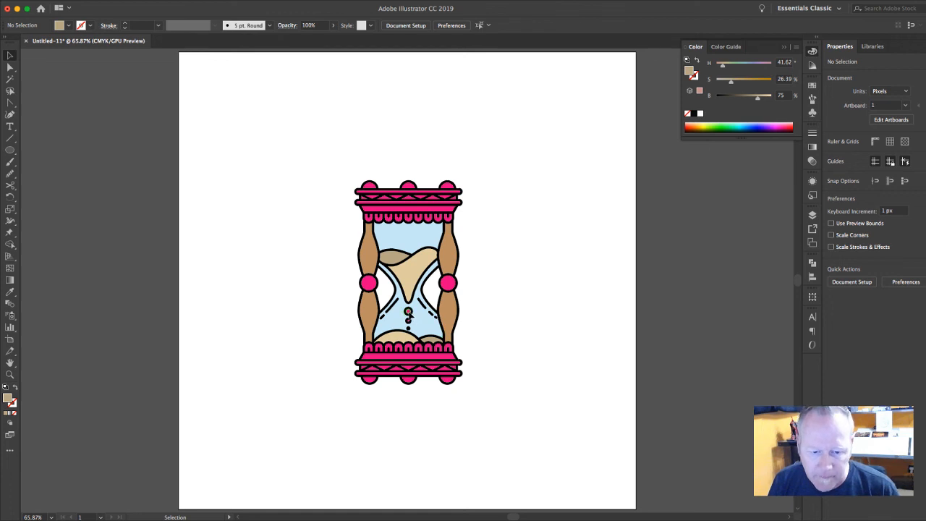
# Step: Fill the two pink falling sand grains with the lighter front sand colour
pyautogui.click(408, 312)
pyautogui.keyDown('shift'); pyautogui.click(408, 322); pyautogui.keyUp('shift')
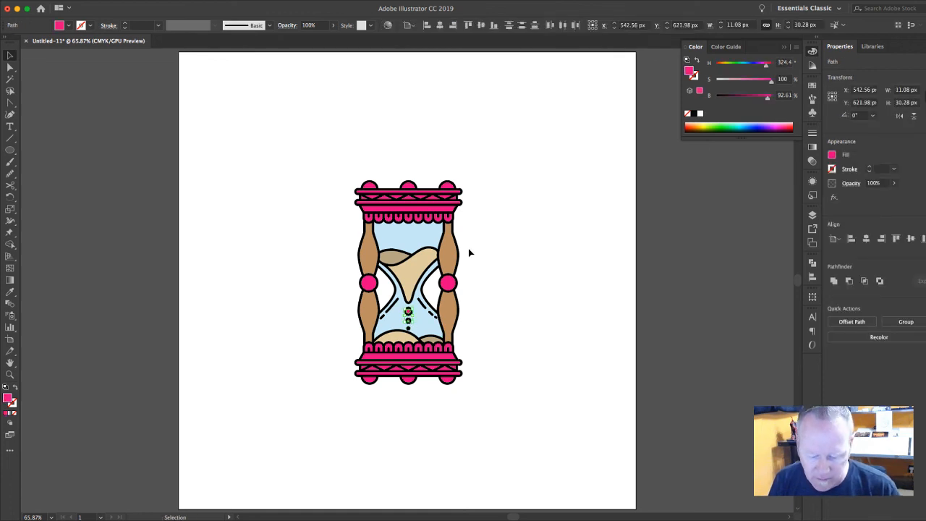
pyautogui.press('i')
pyautogui.click(412, 266)
pyautogui.press('v')
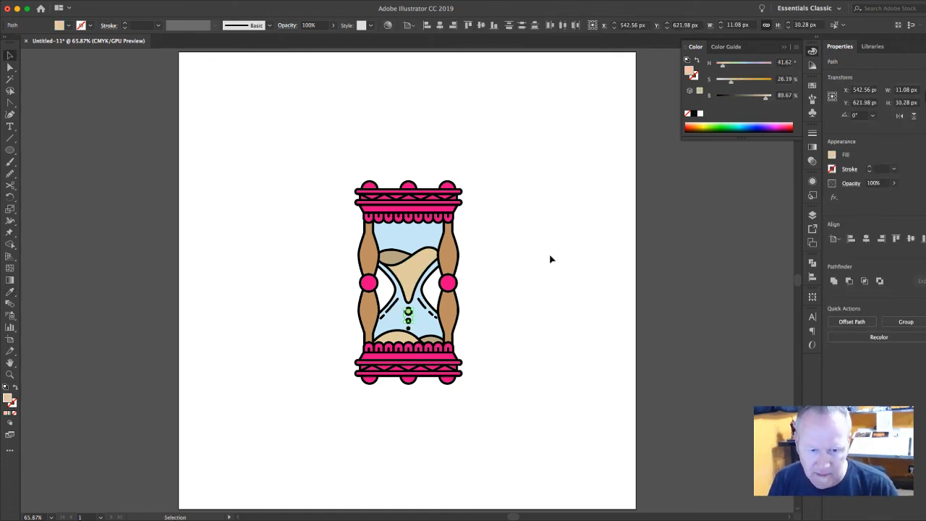
pyautogui.click(549, 259)
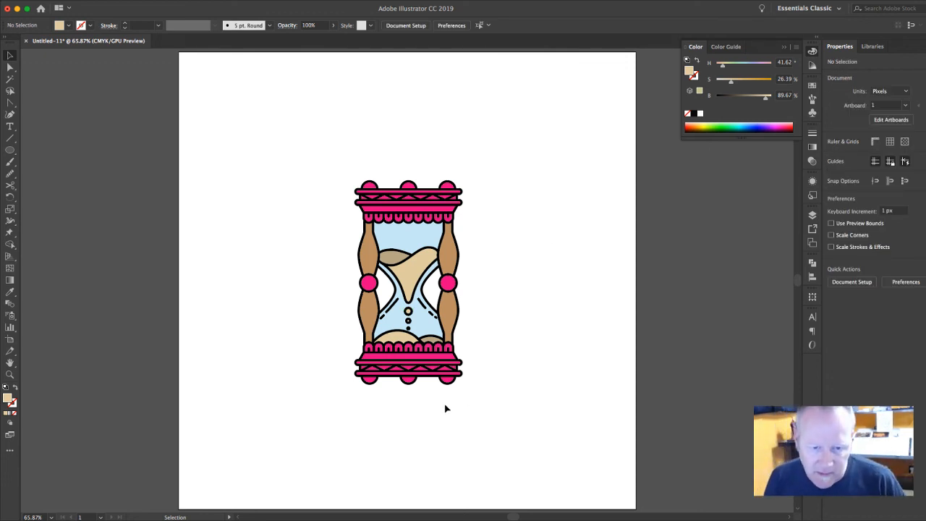
pyautogui.click(368, 186)
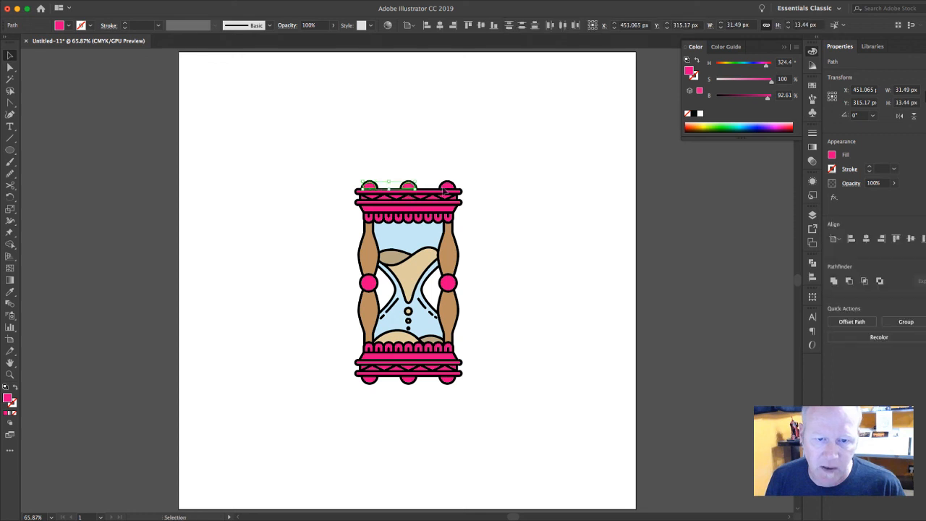
pyautogui.keyDown('shift'); pyautogui.click(447, 187); pyautogui.keyUp('shift')
pyautogui.keyDown('shift'); pyautogui.click(447, 380); pyautogui.keyUp('shift')
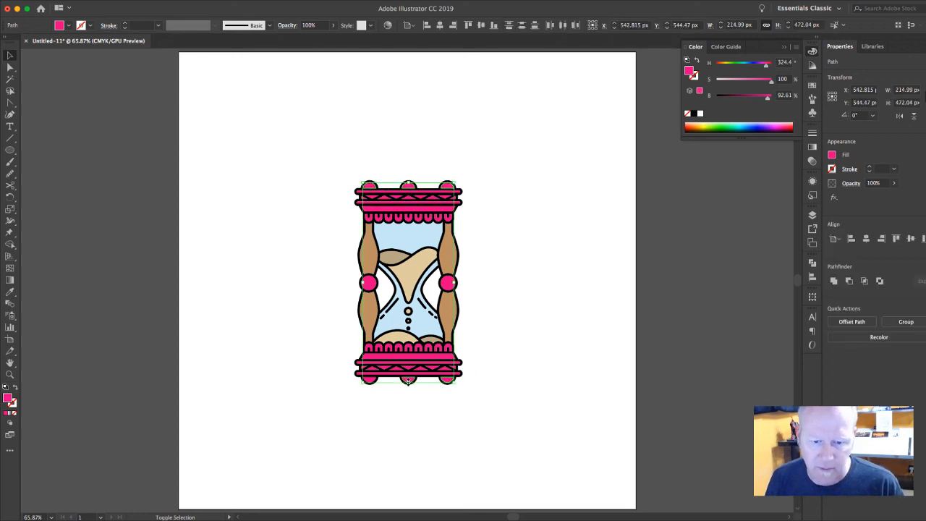
pyautogui.click(413, 387)
pyautogui.click(409, 381)
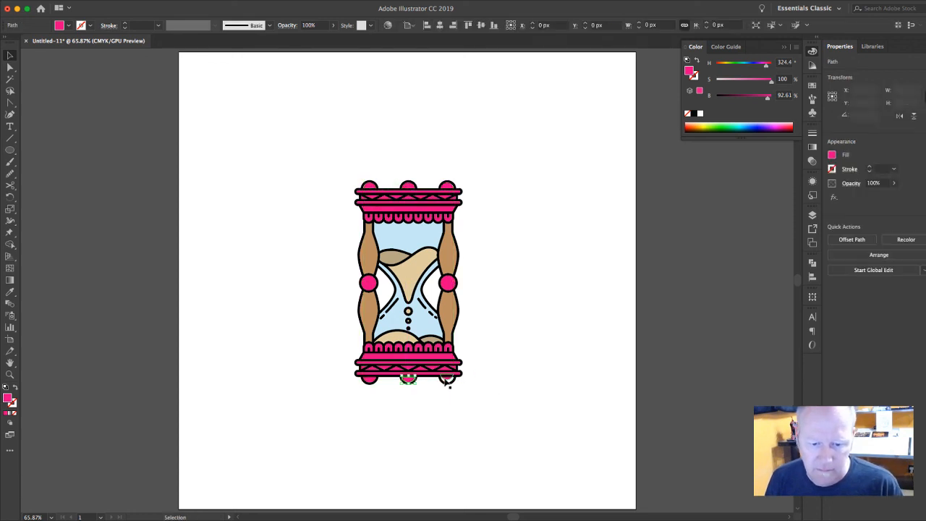
pyautogui.press('super+z')
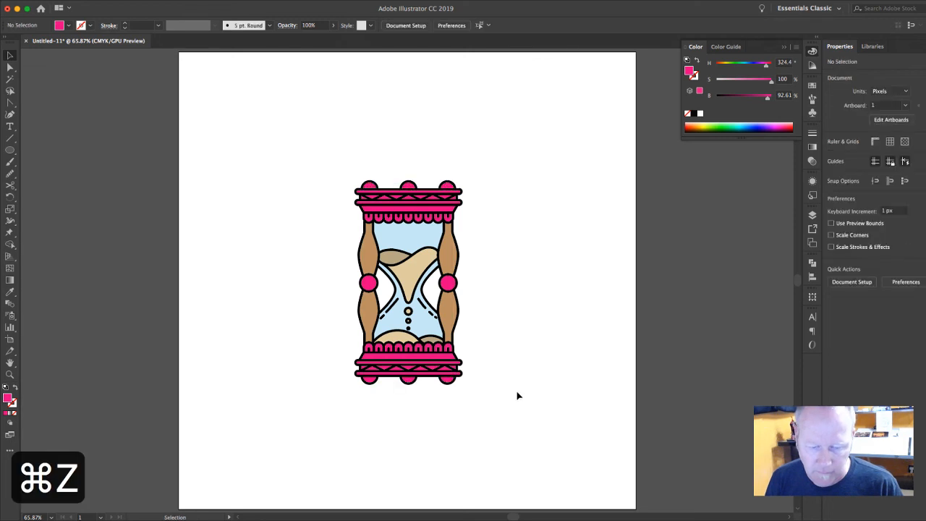
# Step: Fill the three half-round knobs above the hourglass and the three beneath it with the pillars' light brown
pyautogui.press('super+equal')
pyautogui.press('super+equal')
pyautogui.scroll(2, 542, 318)
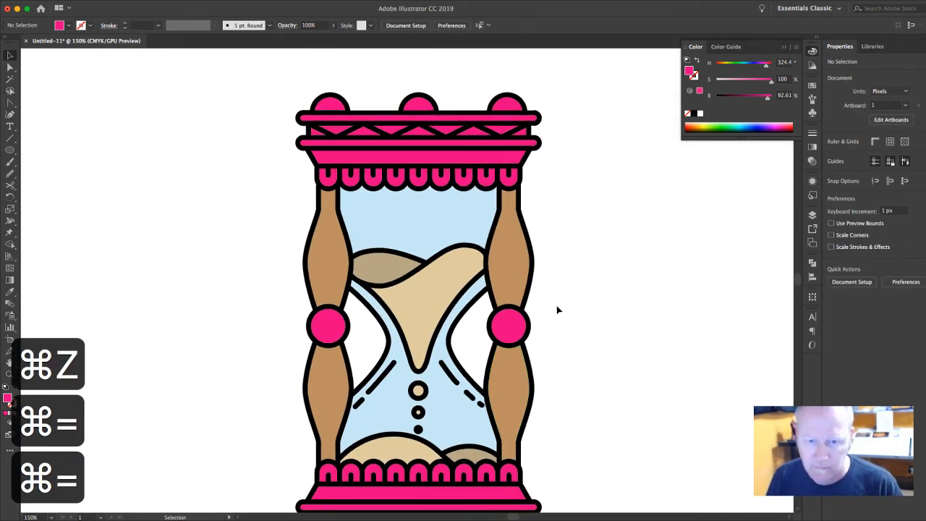
pyautogui.click(507, 101)
pyautogui.keyDown('shift'); pyautogui.click(418, 105); pyautogui.keyUp('shift')
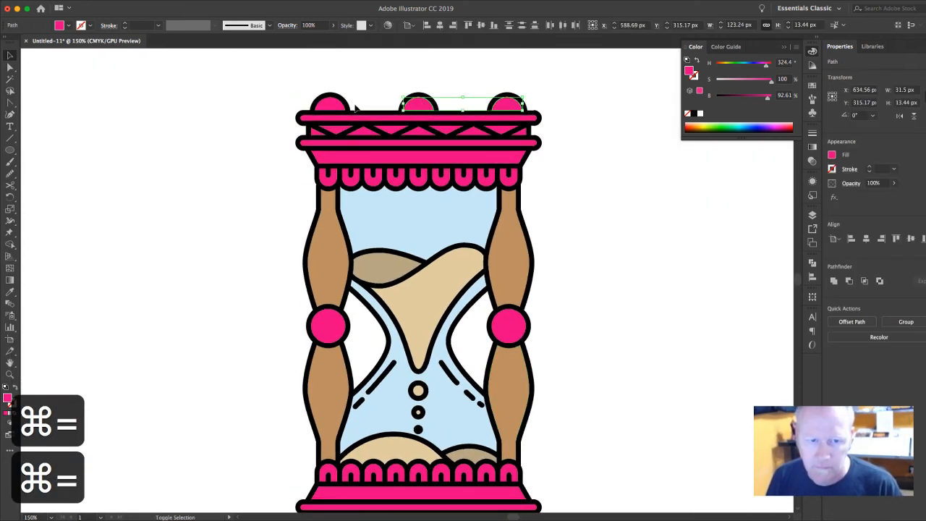
pyautogui.keyDown('shift'); pyautogui.click(323, 103); pyautogui.keyUp('shift')
pyautogui.scroll(-4, 322, 103)
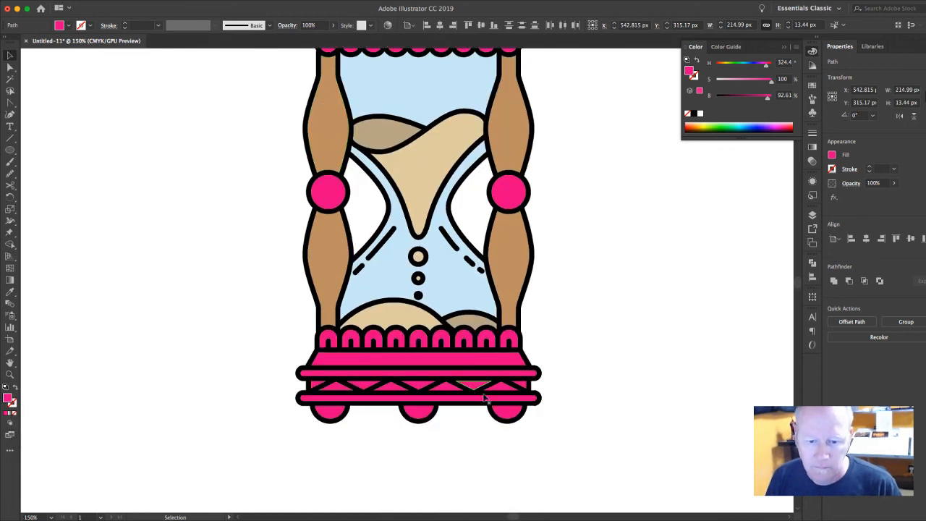
pyautogui.keyDown('shift'); pyautogui.click(499, 413); pyautogui.keyUp('shift')
pyautogui.keyDown('shift'); pyautogui.click(428, 416); pyautogui.keyUp('shift')
pyautogui.keyDown('shift'); pyautogui.click(333, 416); pyautogui.keyUp('shift')
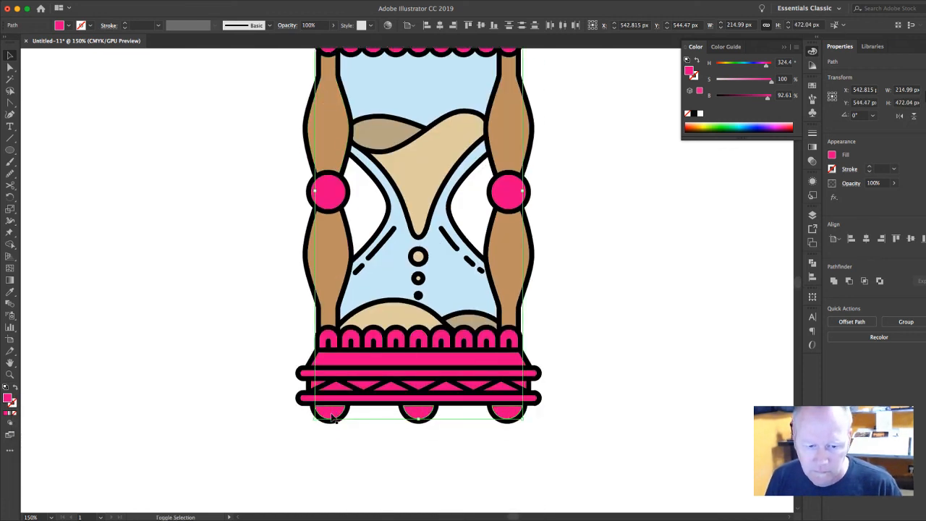
pyautogui.press('i')
pyautogui.click(504, 270)
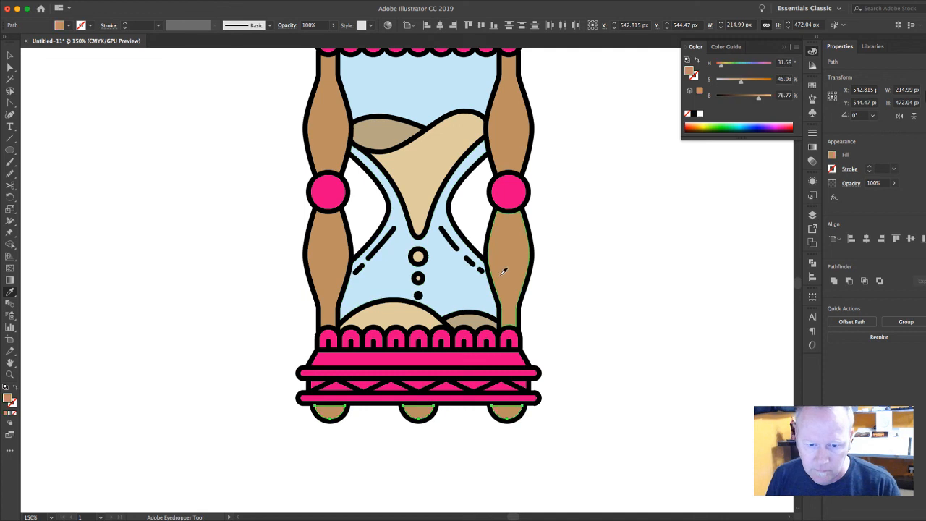
pyautogui.press('v')
pyautogui.click(661, 293)
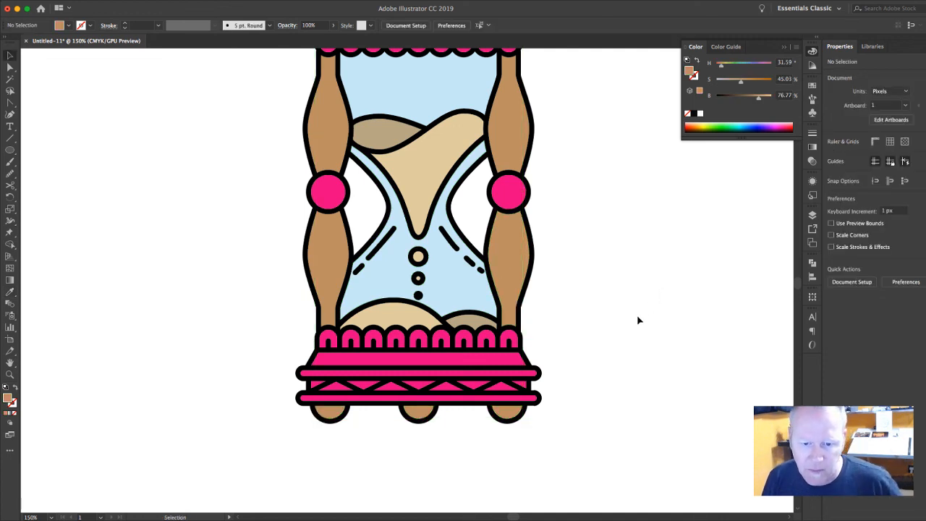
# Step: Fill five alternate scallops of the lower trim, starting with the outermost ones, with teal blue #48a0b5
pyautogui.click(327, 337)
pyautogui.keyDown('shift'); pyautogui.click(373, 339); pyautogui.keyUp('shift')
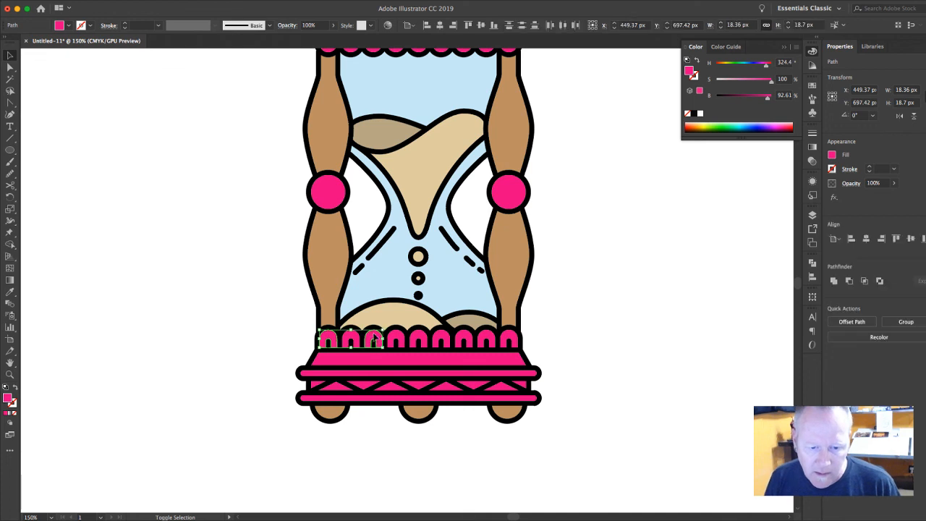
pyautogui.keyDown('shift'); pyautogui.click(418, 338); pyautogui.keyUp('shift')
pyautogui.keyDown('shift'); pyautogui.click(467, 340); pyautogui.keyUp('shift')
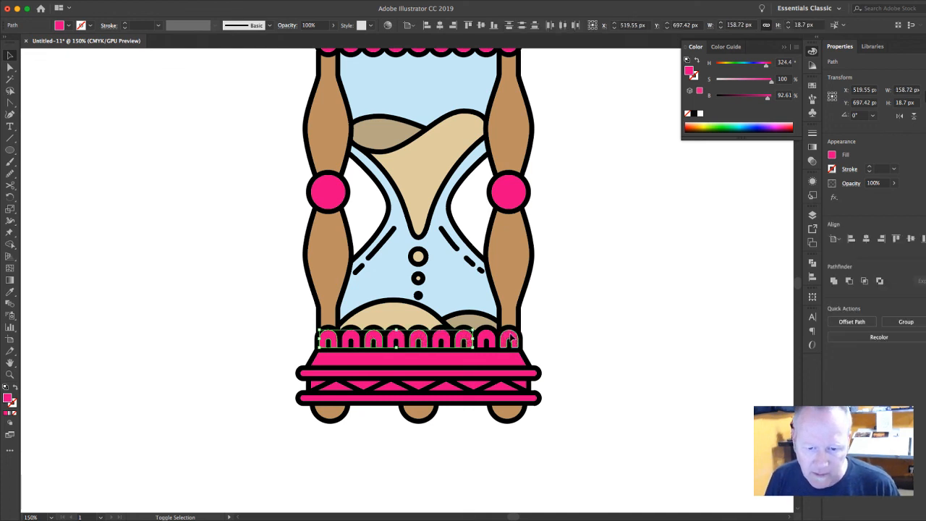
pyautogui.keyDown('shift'); pyautogui.click(510, 339); pyautogui.keyUp('shift')
pyautogui.doubleClick(8, 399)
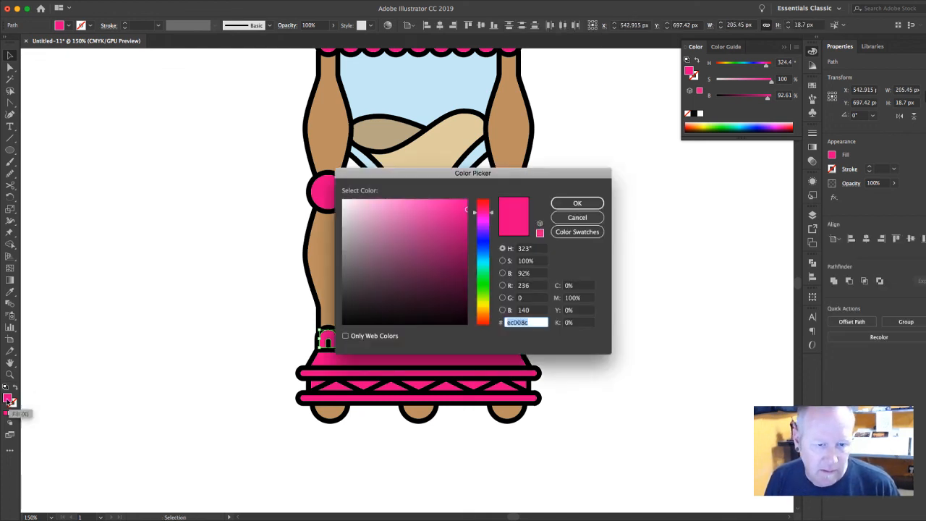
pyautogui.click(492, 257)
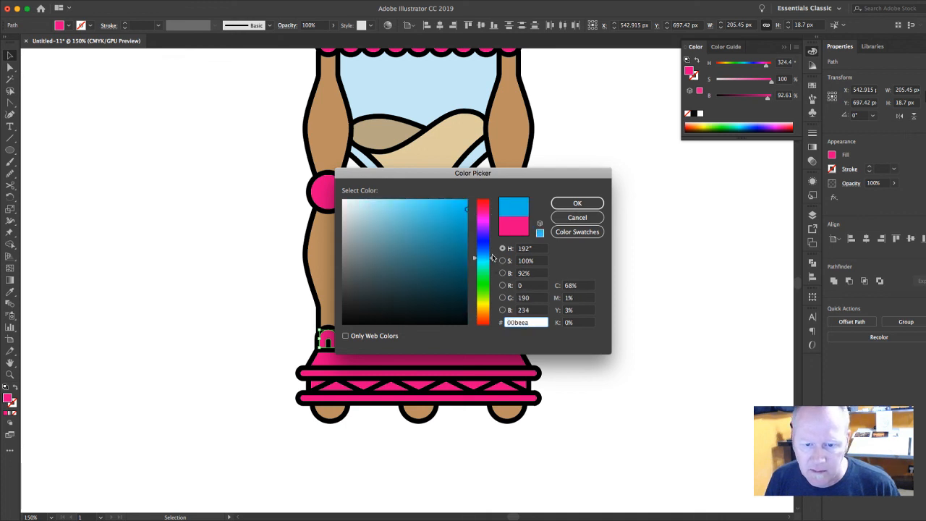
pyautogui.click(417, 235)
pyautogui.click(578, 203)
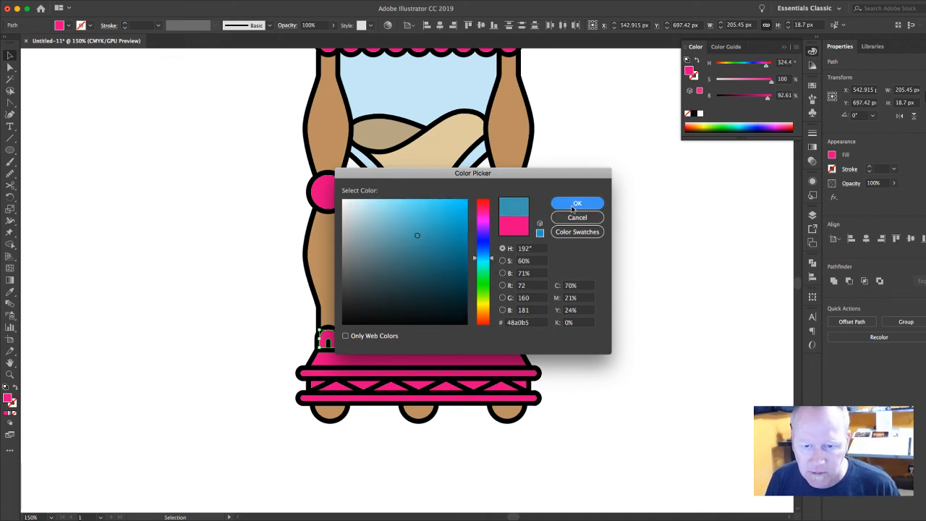
pyautogui.click(589, 281)
# Step: Load a blue scallop's colour into the Color Guide and set the harmony rule to Monochromatic
pyautogui.click(509, 338)
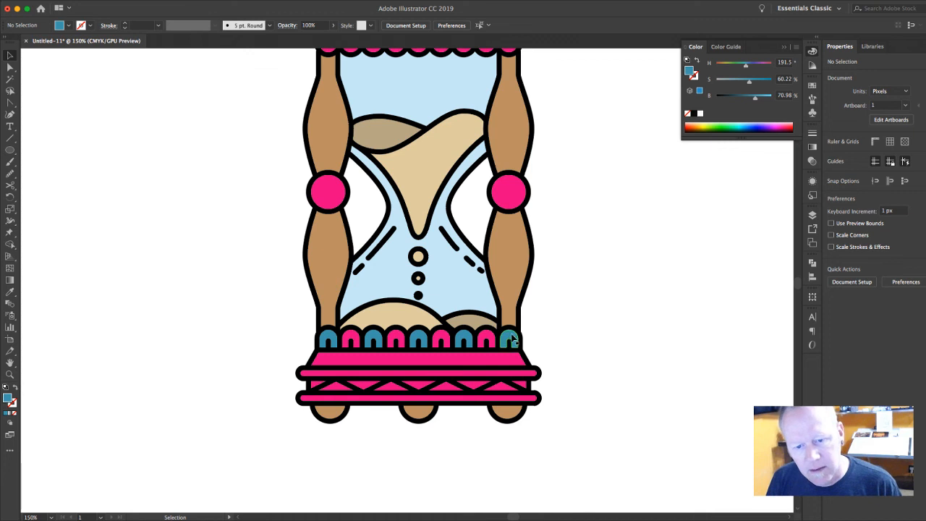
pyautogui.click(812, 62)
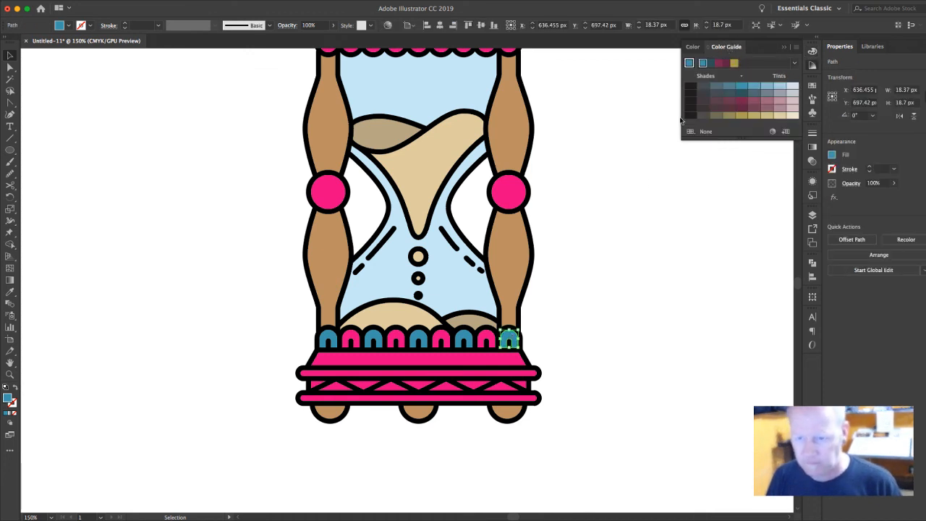
pyautogui.click(795, 65)
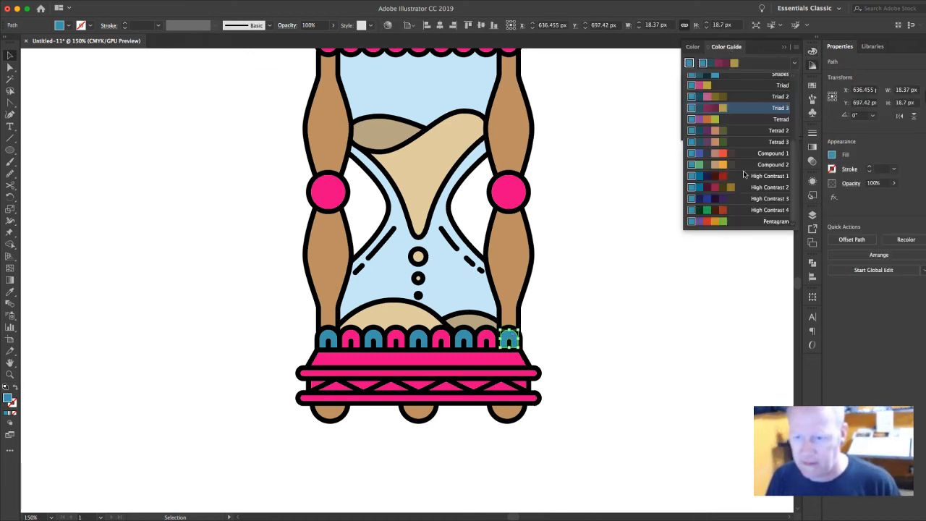
pyautogui.scroll(5, 744, 174)
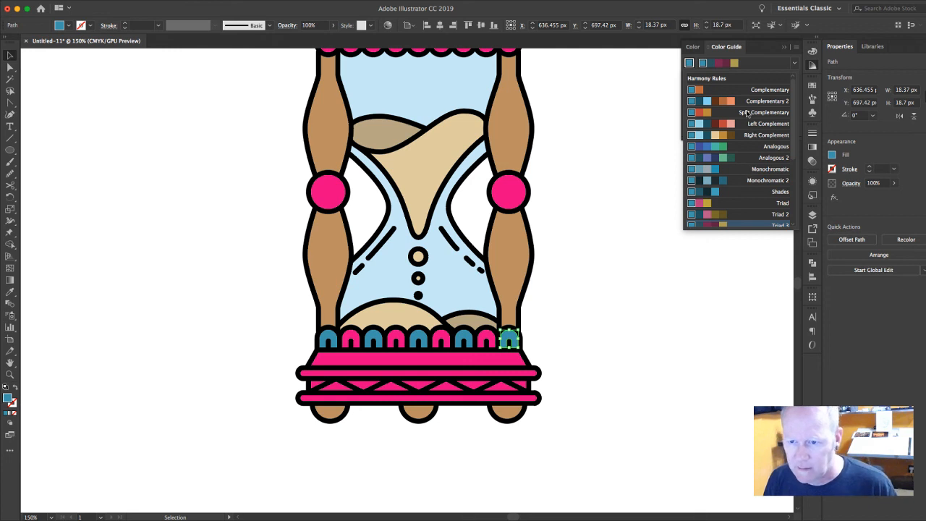
pyautogui.click(763, 170)
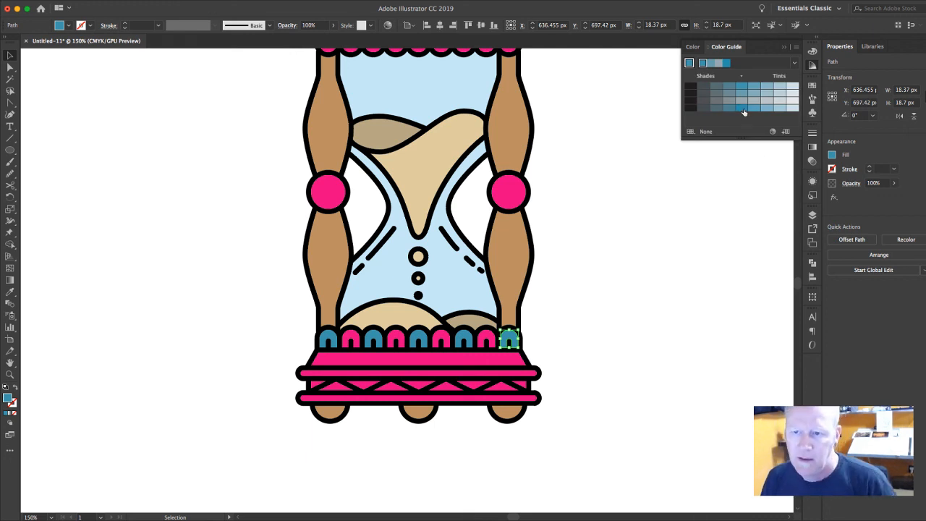
# Step: Fill the four remaining pink scallops of the lower trim with a near-black blue from a darker Color Guide harmony
pyautogui.click(487, 338)
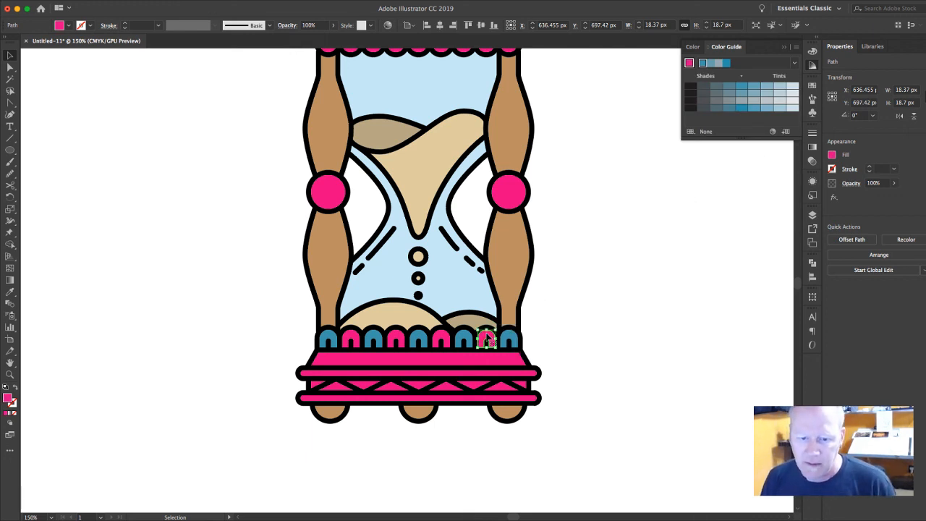
pyautogui.keyDown('shift'); pyautogui.click(440, 341); pyautogui.keyUp('shift')
pyautogui.keyDown('shift'); pyautogui.click(396, 339); pyautogui.keyUp('shift')
pyautogui.keyDown('shift'); pyautogui.click(350, 339); pyautogui.keyUp('shift')
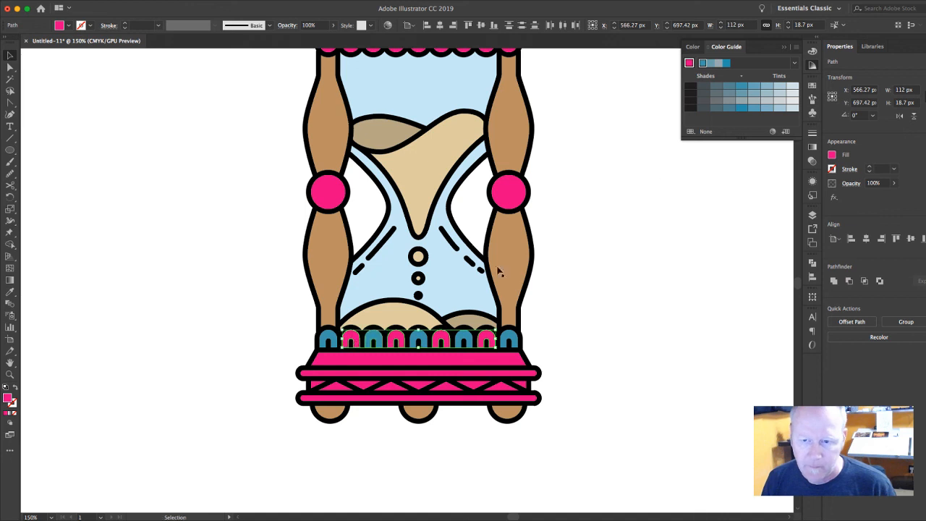
pyautogui.click(742, 87)
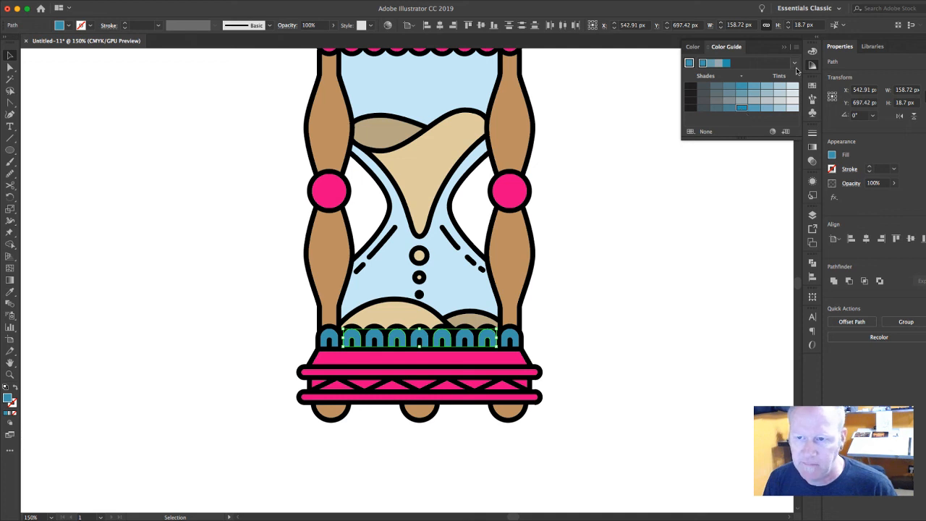
pyautogui.click(796, 64)
pyautogui.click(750, 102)
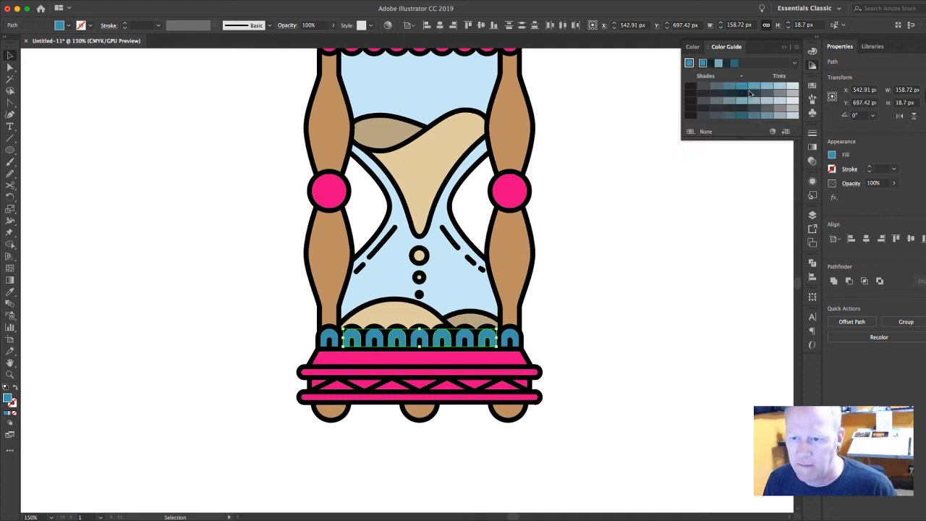
pyautogui.click(742, 116)
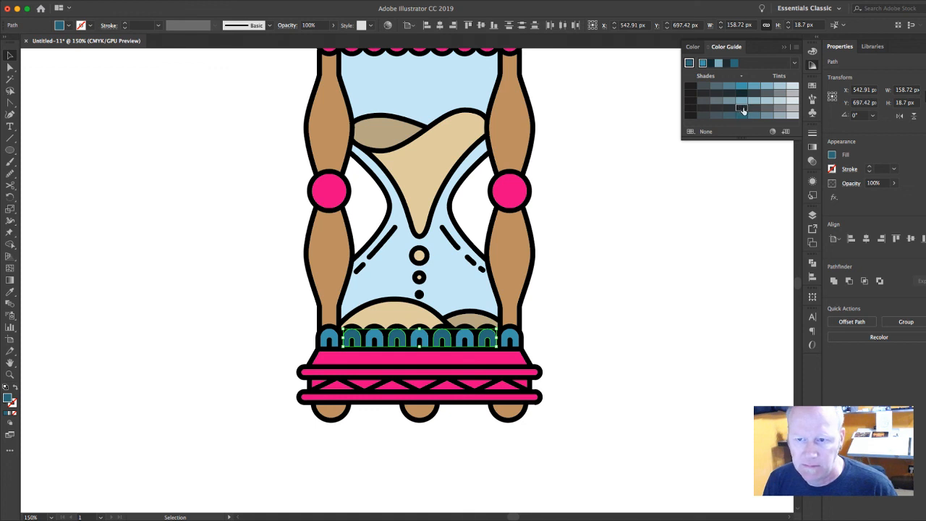
pyautogui.click(743, 110)
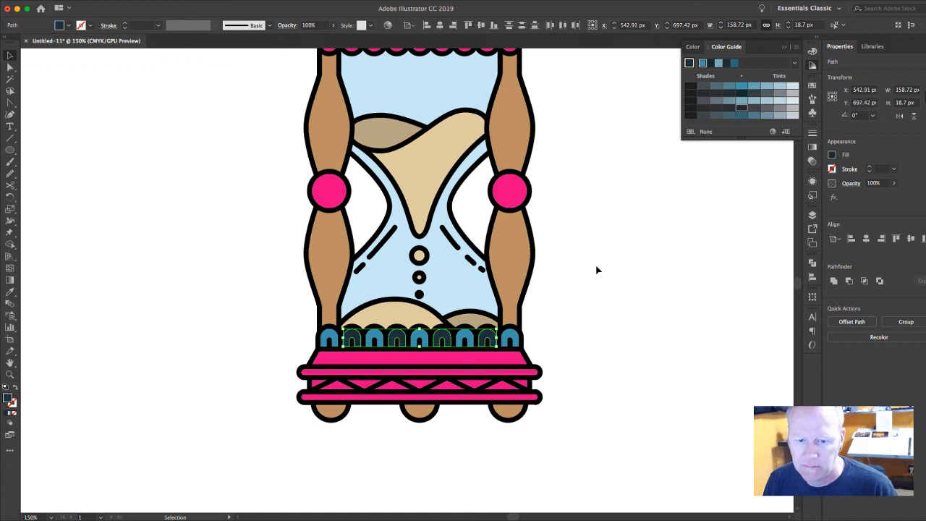
pyautogui.click(618, 256)
# Step: Apply the lower trim's teal blue to five alternate scallops of the upper trim, including both outermost ones
pyautogui.scroll(5, 646, 241)
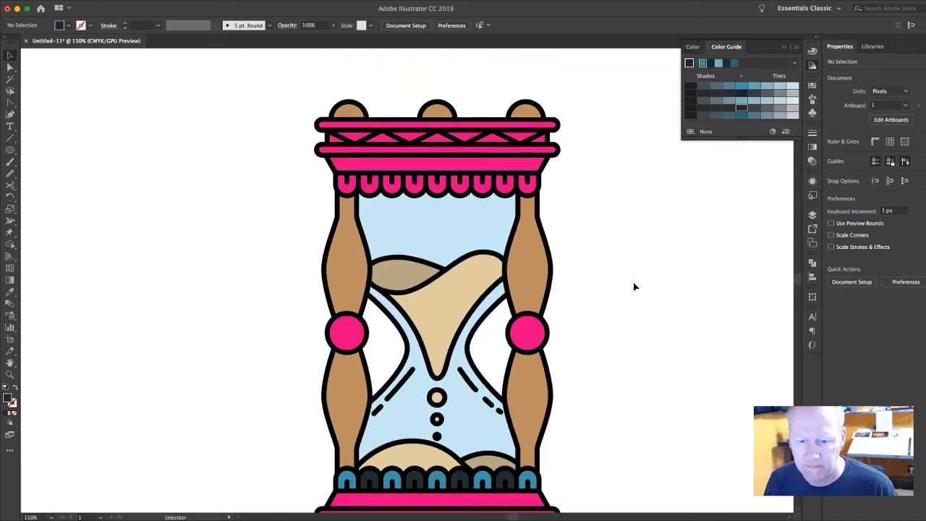
pyautogui.click(527, 183)
pyautogui.keyDown('shift'); pyautogui.click(446, 190); pyautogui.keyUp('shift')
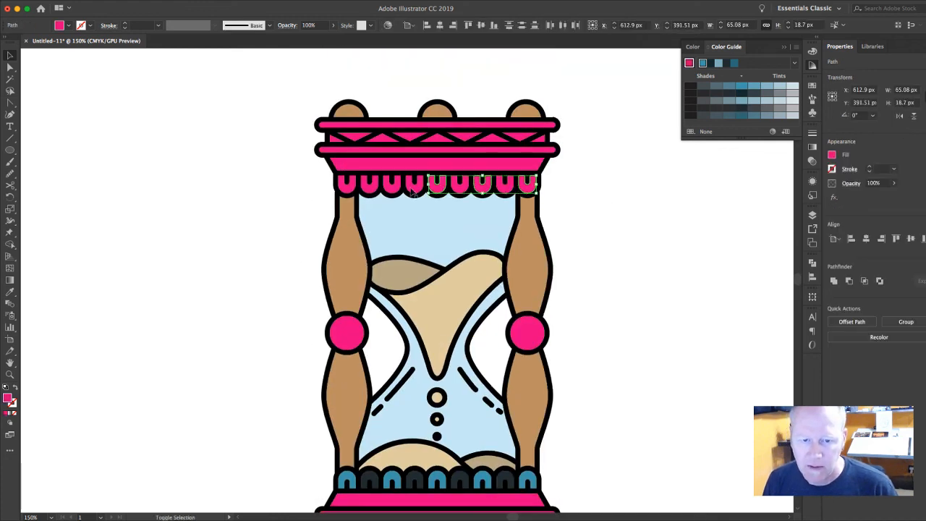
pyautogui.keyDown('shift'); pyautogui.click(394, 189); pyautogui.keyUp('shift')
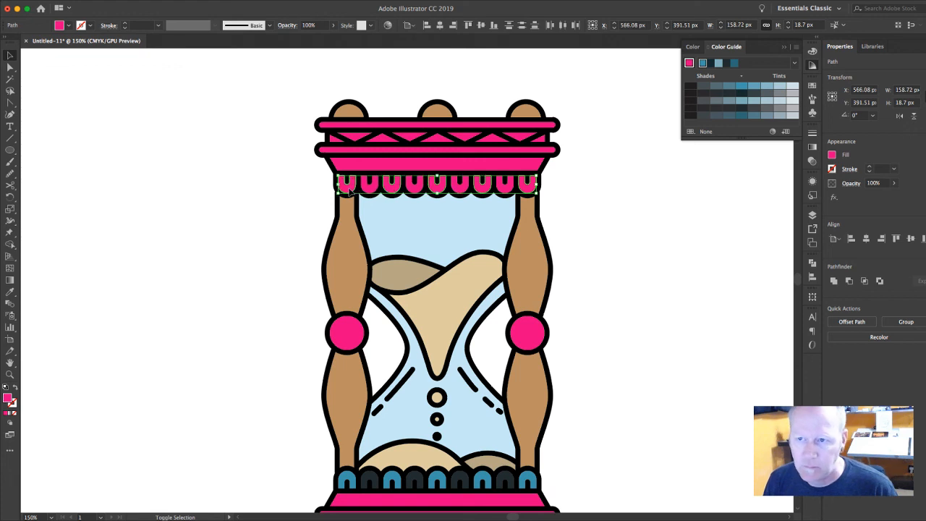
pyautogui.keyDown('shift'); pyautogui.click(365, 190); pyautogui.keyUp('shift')
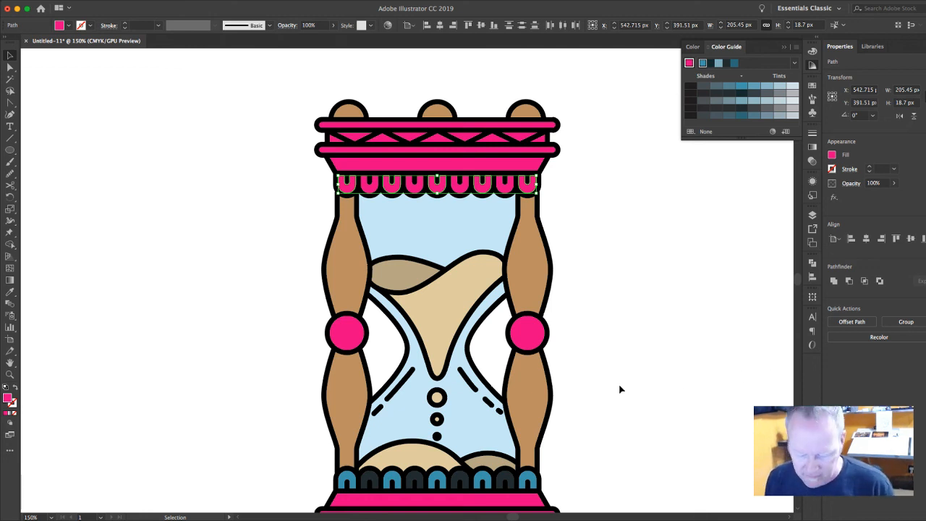
pyautogui.press('super+Tab')
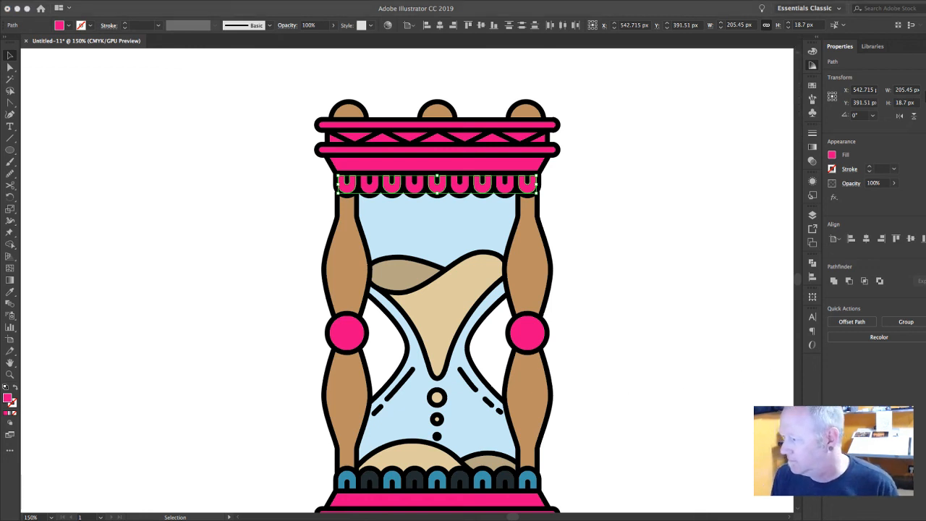
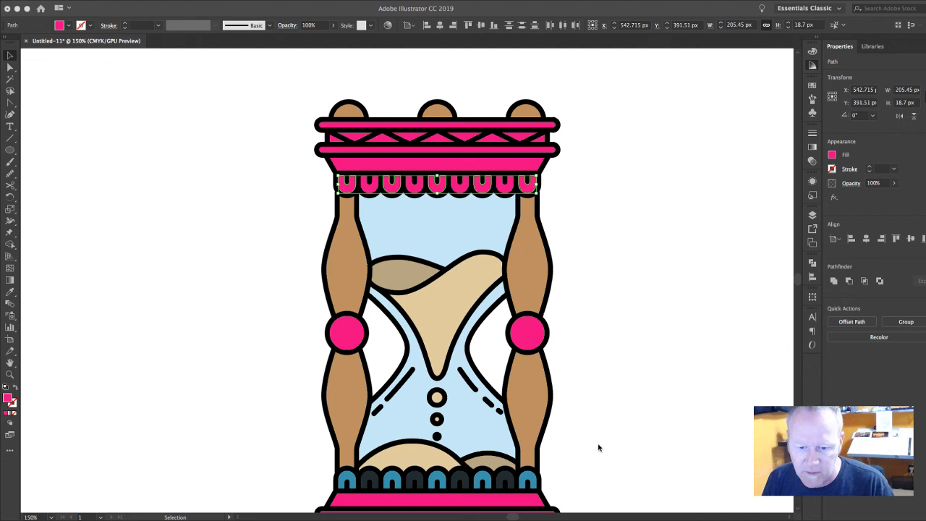
pyautogui.hotkey('shift', 'F3')
pyautogui.press('i')
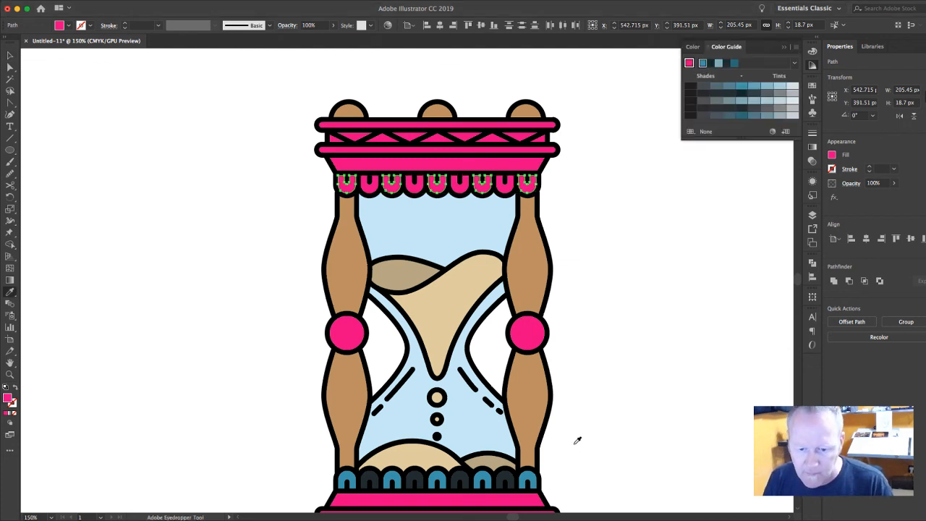
pyautogui.click(531, 474)
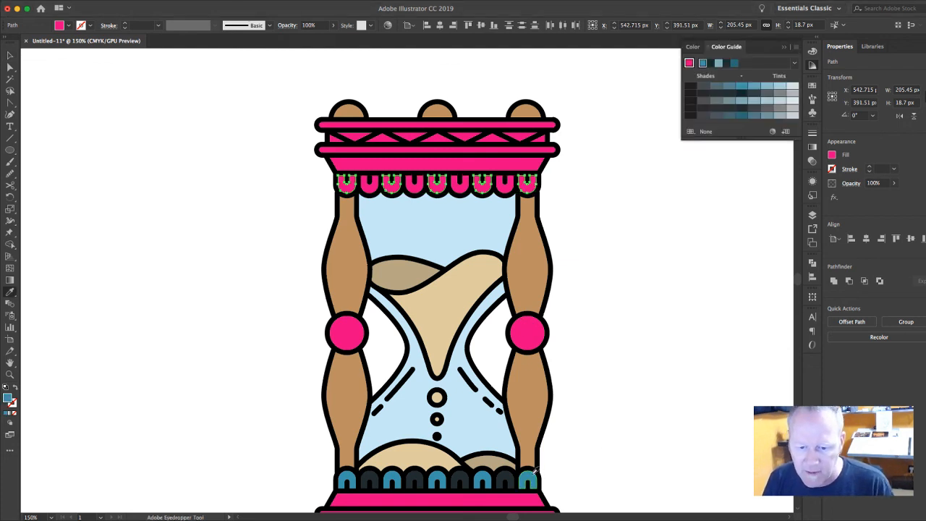
pyautogui.press('v')
# Step: Fill the four remaining pink scallops of the upper trim with the lower trim's near-black blue
pyautogui.click(503, 183)
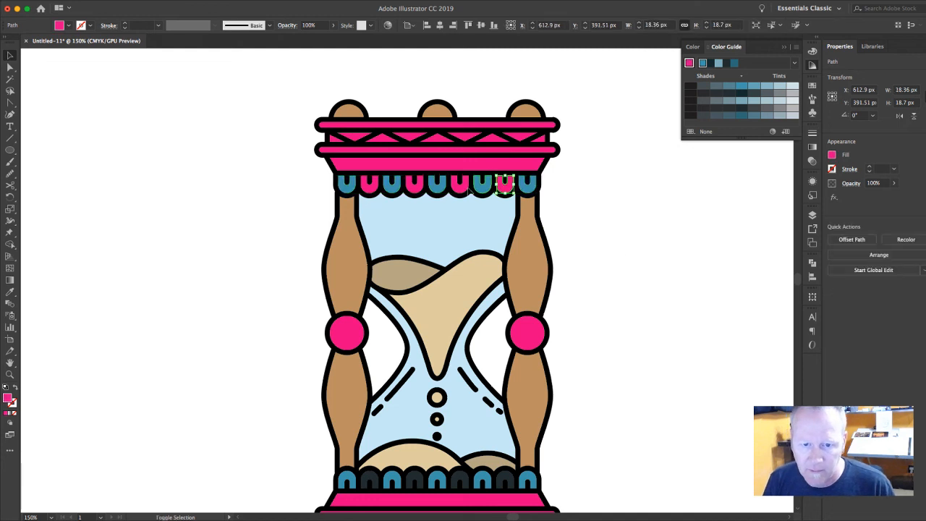
pyautogui.keyDown('shift'); pyautogui.click(414, 186); pyautogui.keyUp('shift')
pyautogui.keyDown('shift'); pyautogui.click(369, 185); pyautogui.keyUp('shift')
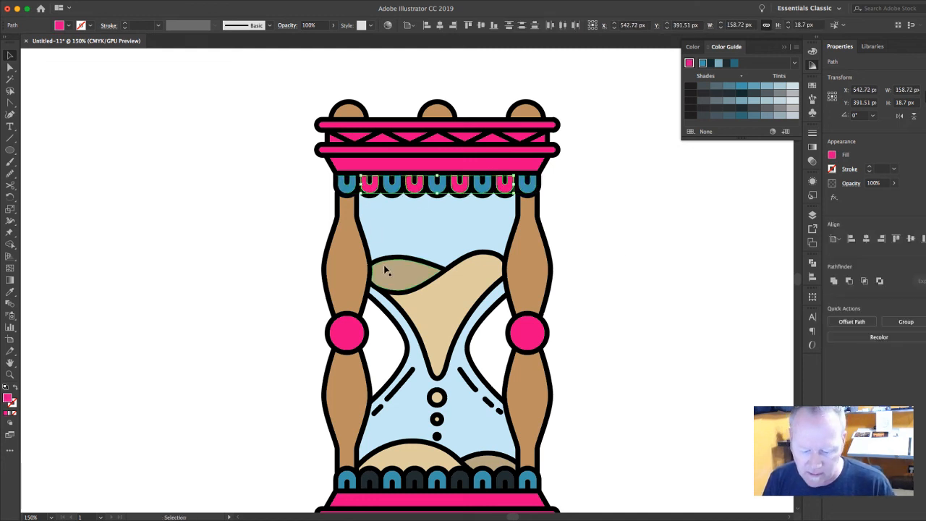
pyautogui.press('i')
pyautogui.click(463, 481)
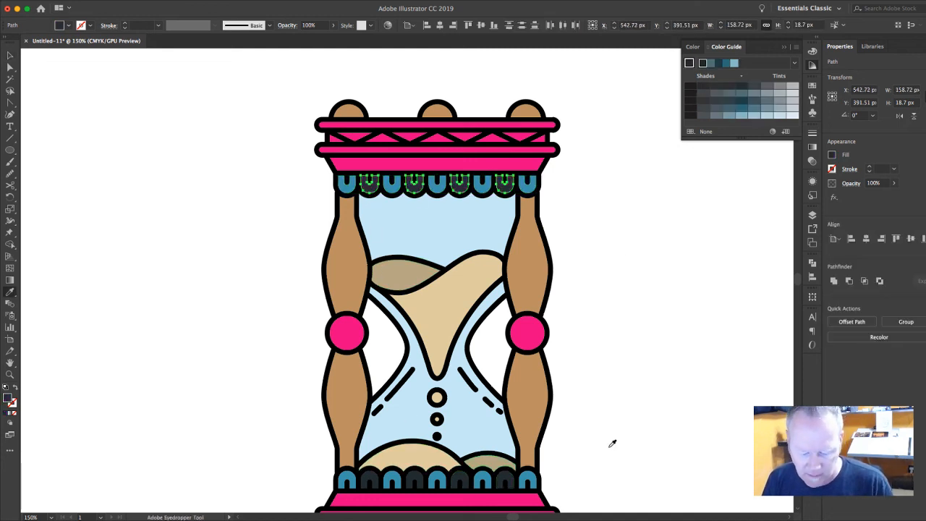
pyautogui.press('v')
pyautogui.click(686, 421)
# Step: Fill the pink tapered band above the upper scallops with the scallops' teal blue
pyautogui.scroll(-5, 633, 312)
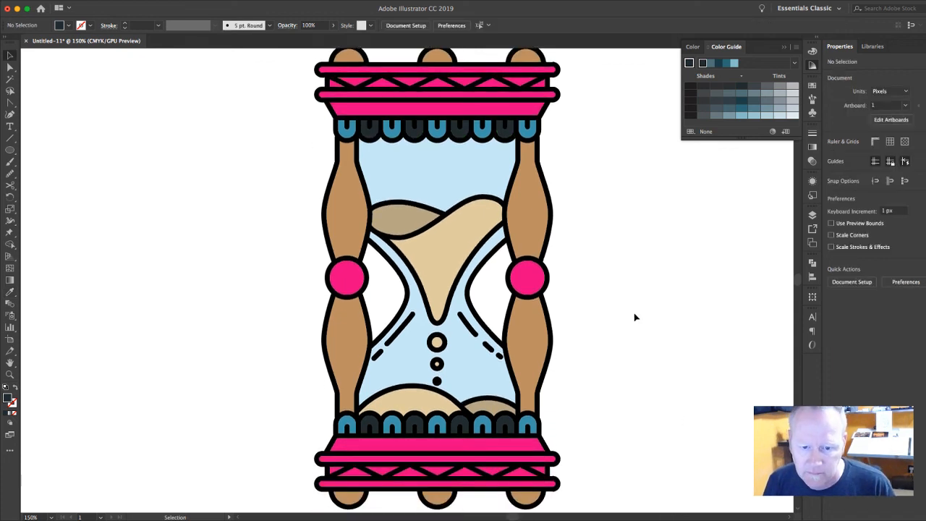
pyautogui.scroll(2, 633, 313)
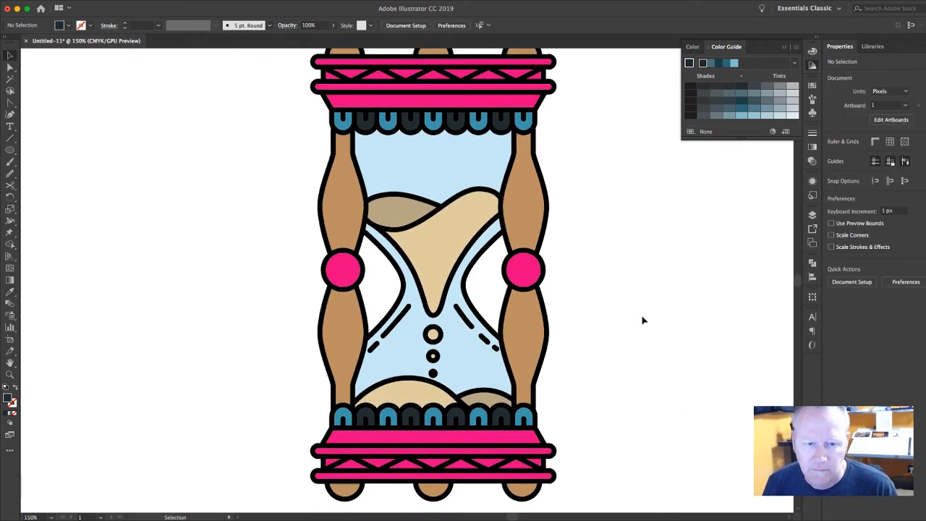
pyautogui.scroll(1, 643, 320)
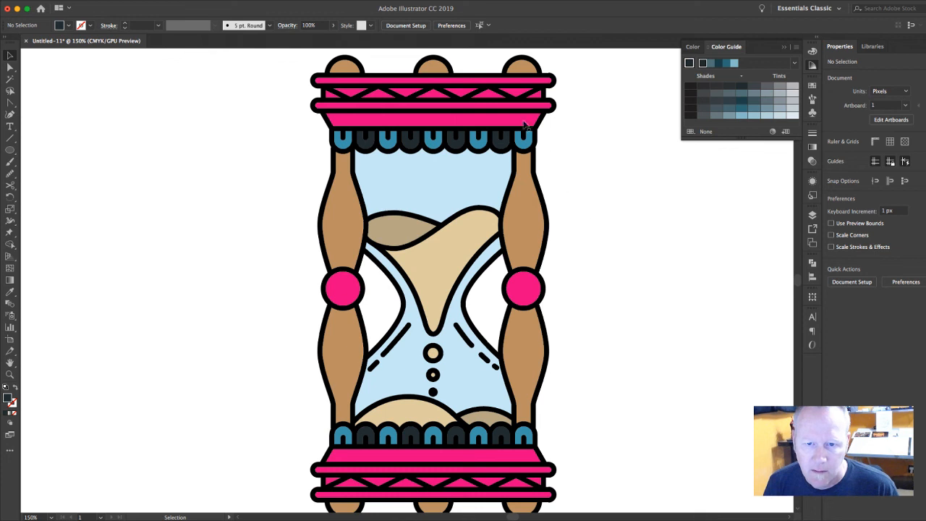
pyautogui.click(450, 139)
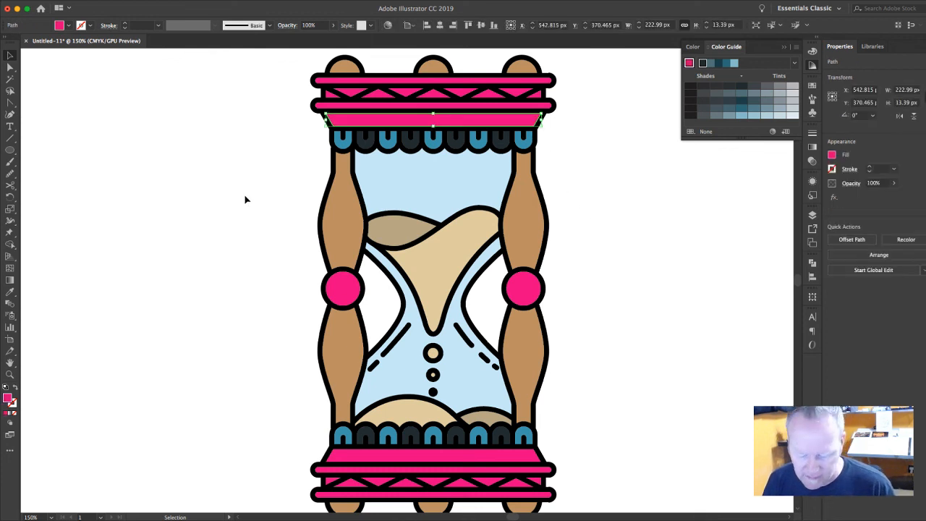
pyautogui.press('i')
pyautogui.click(436, 141)
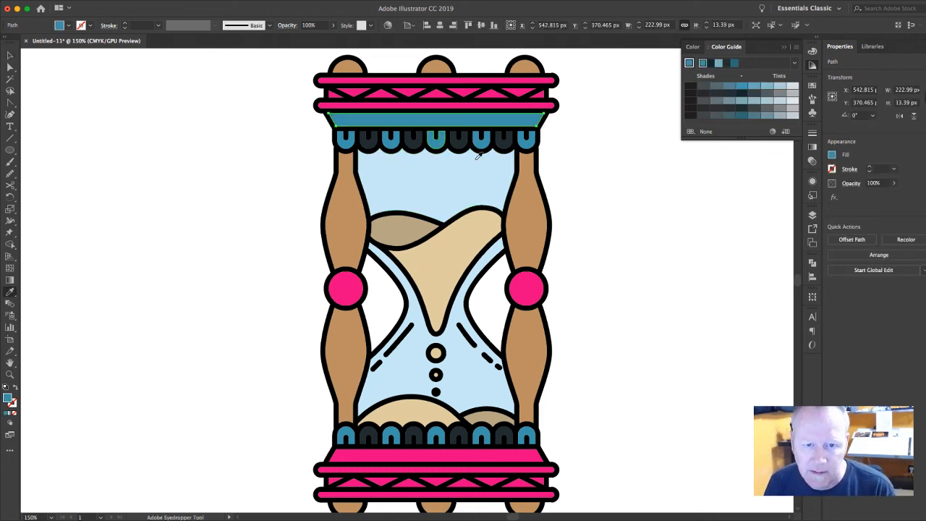
pyautogui.press('v')
pyautogui.click(614, 181)
# Step: Fill the pink tapered band beneath the lower scallops with the dark scallops' near-black blue
pyautogui.scroll(-3, 614, 181)
pyautogui.click(536, 397)
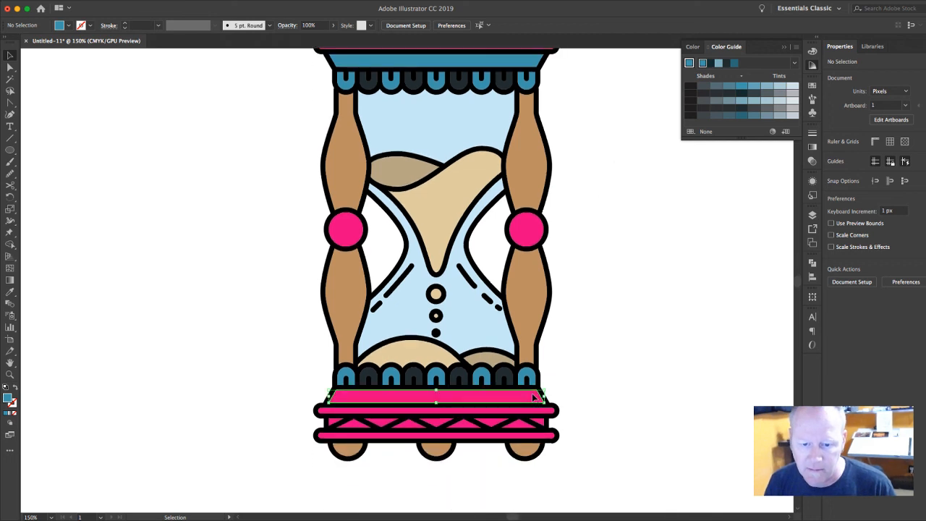
pyautogui.press('i')
pyautogui.click(512, 375)
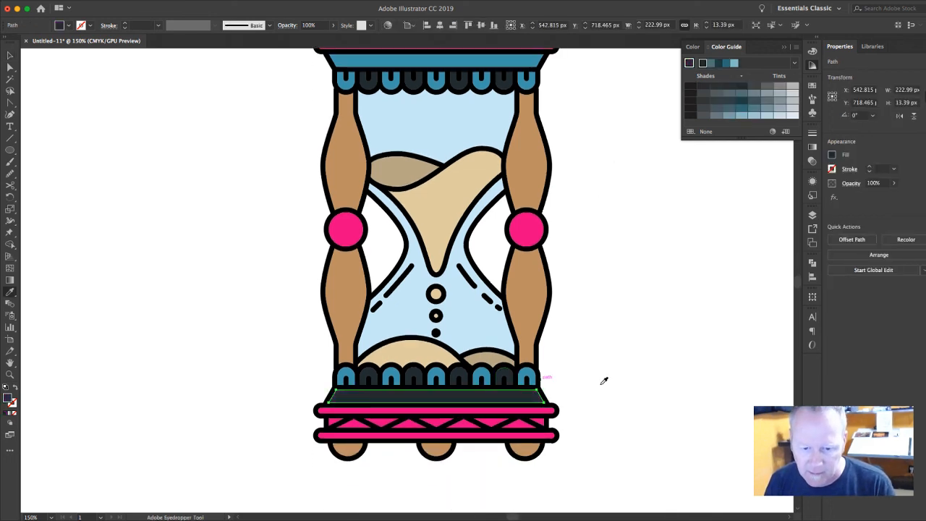
pyautogui.press('v')
pyautogui.click(640, 379)
pyautogui.click(551, 411)
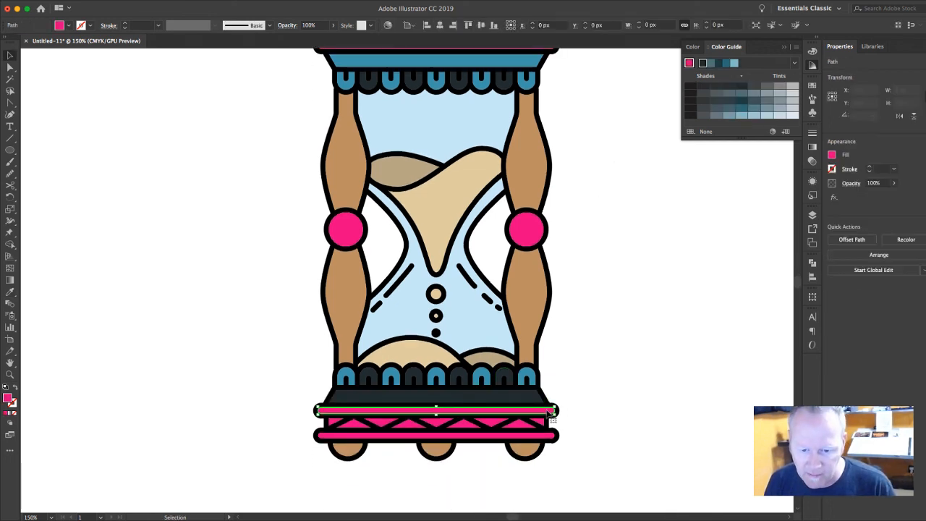
pyautogui.click(628, 384)
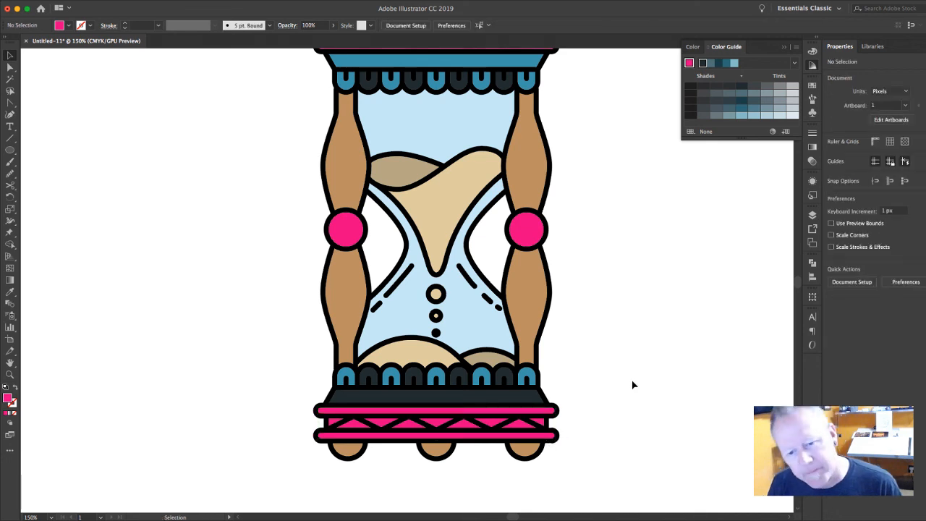
pyautogui.scroll(3, 632, 333)
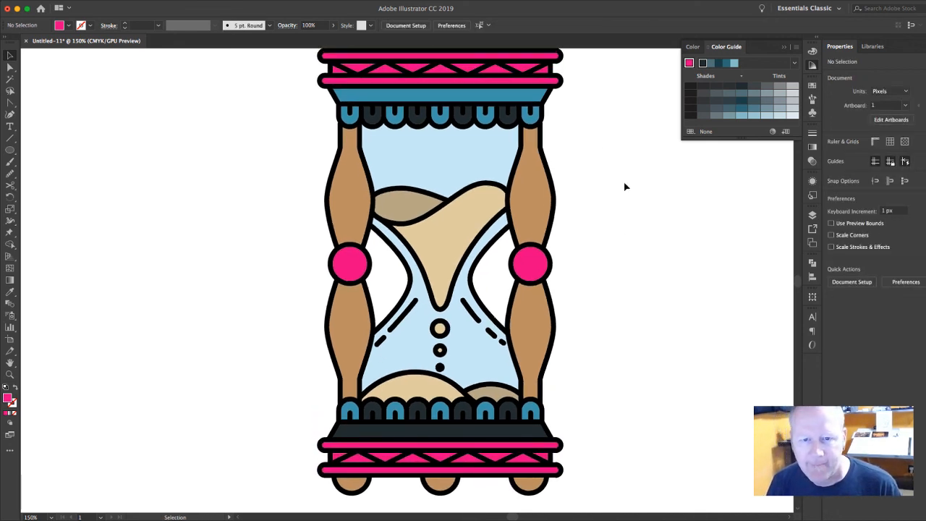
pyautogui.scroll(1, 609, 167)
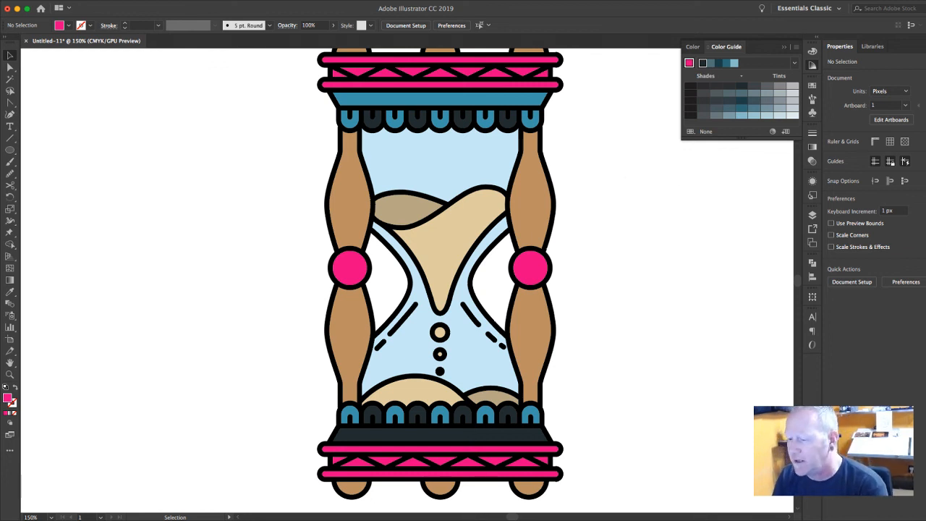
pyautogui.press('super+Tab')
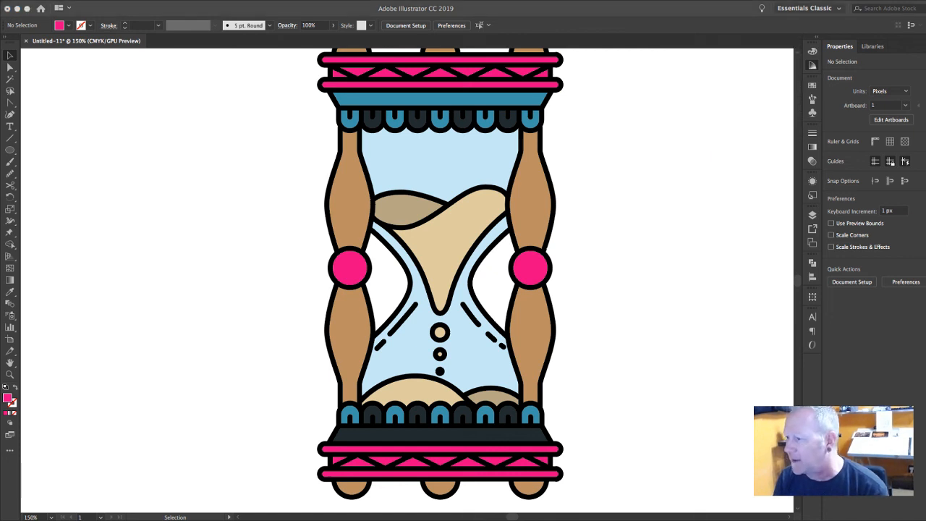